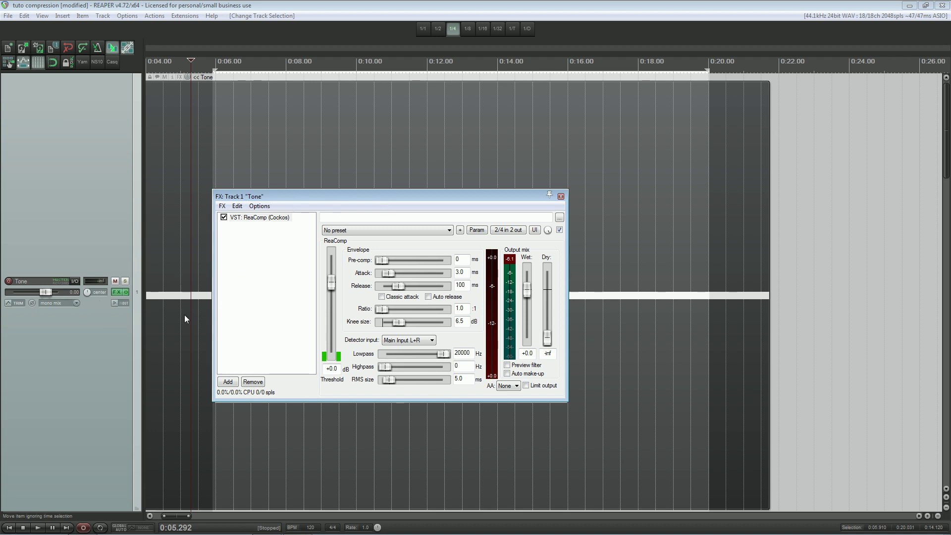
# - Look over the KICK and VOX tracks with the effects window closed, and reopen the Tone track's ReaComp effect
pyautogui.scroll(-5, 115, 361)
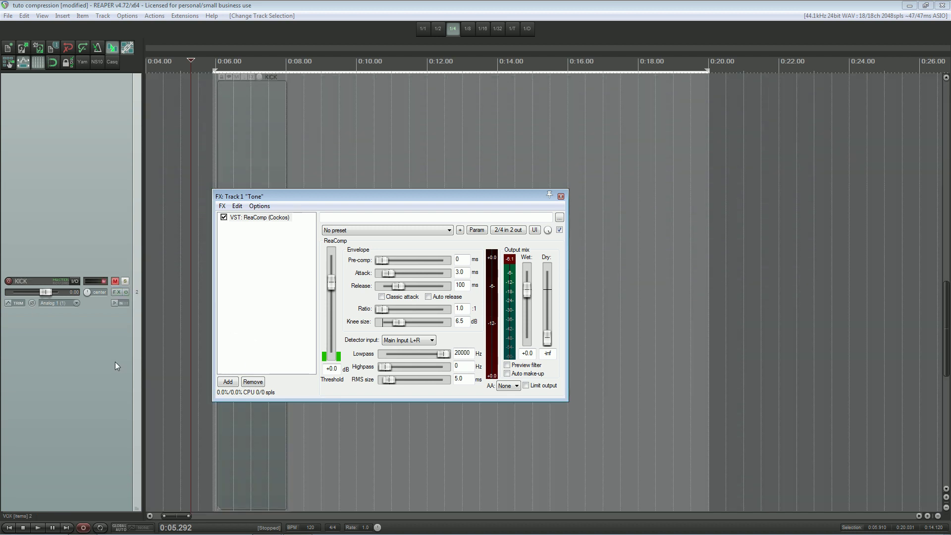
pyautogui.click(561, 197)
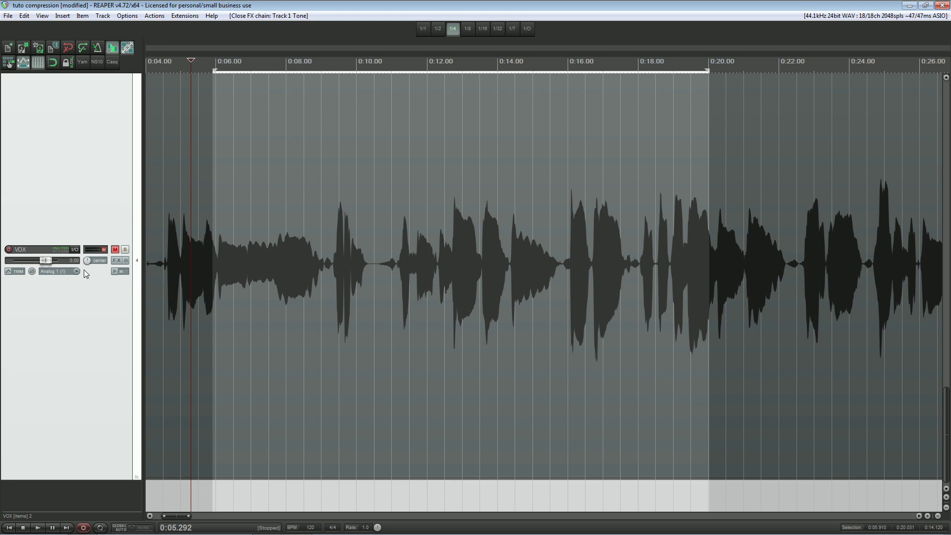
pyautogui.moveTo(50, 258)
pyautogui.scroll(5, 287, 265)
pyautogui.scroll(1, 253, 247)
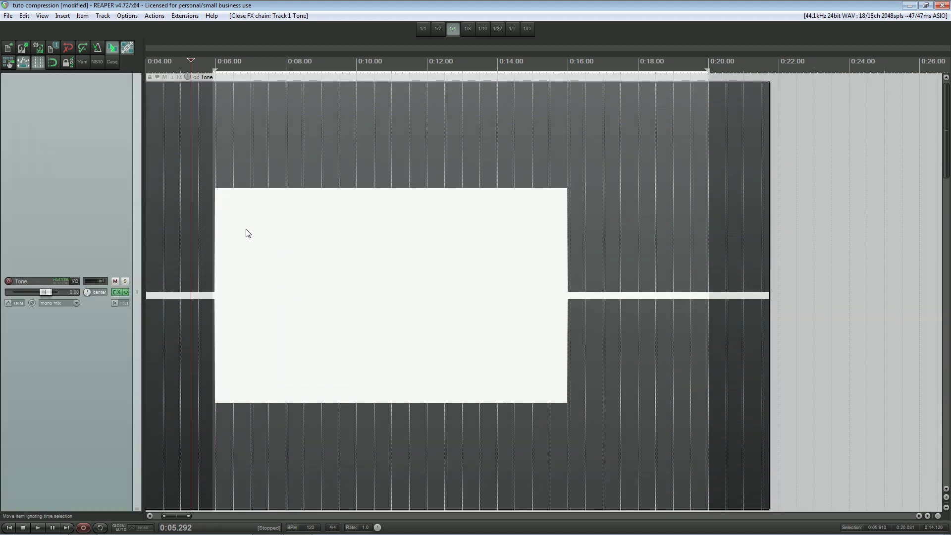
pyautogui.click(117, 294)
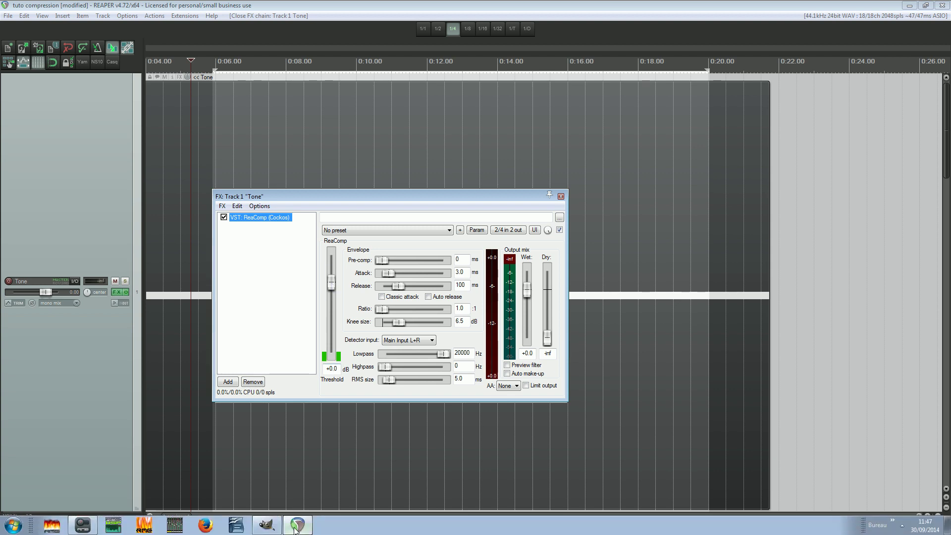
# - Switch to GIMP, lower the threshold line in two stages into the waveform, and raise it back just above the highest peaks
pyautogui.click(281, 526)
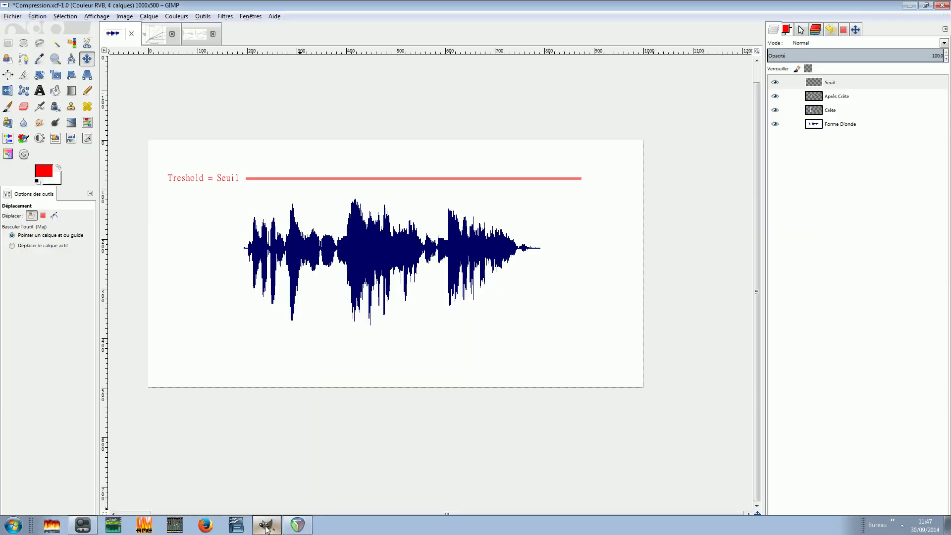
pyautogui.click(828, 84)
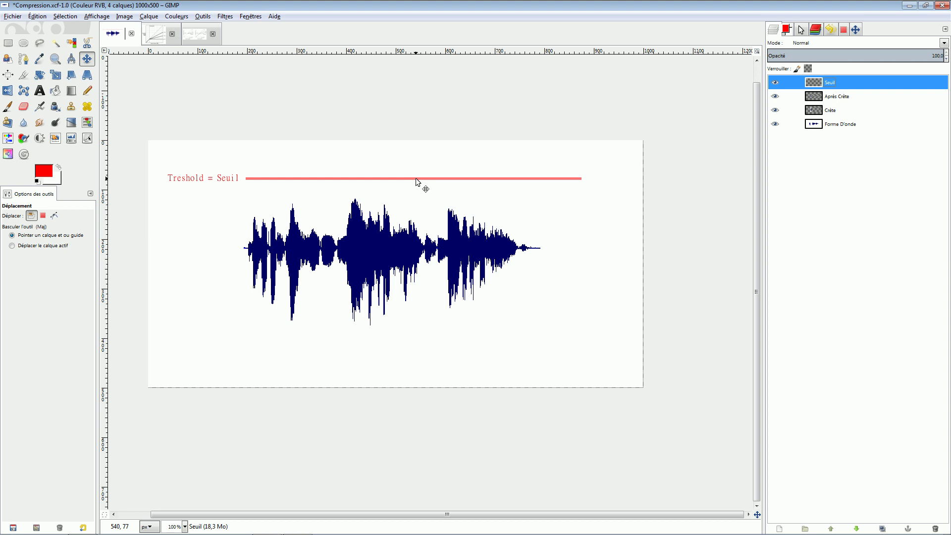
pyautogui.moveTo(415, 177); pyautogui.dragTo(417, 219)
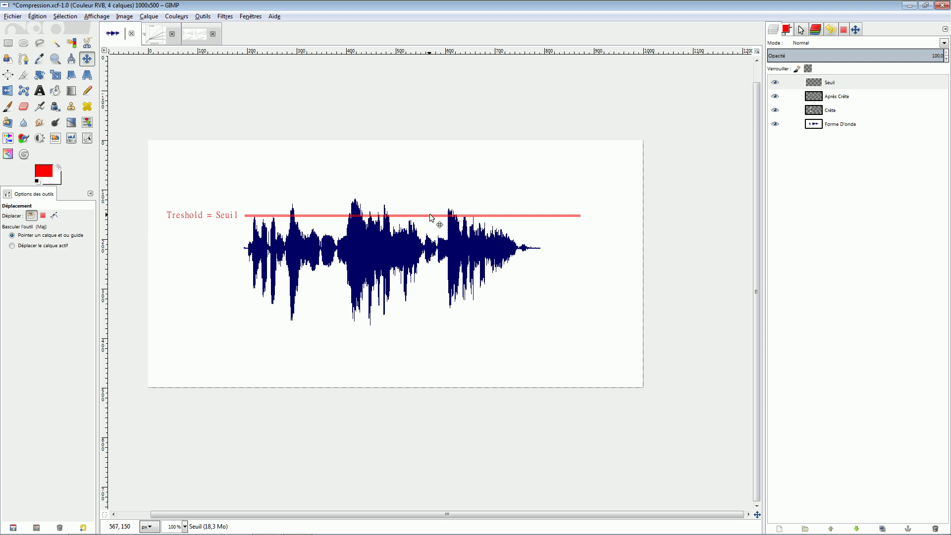
pyautogui.moveTo(426, 219); pyautogui.dragTo(425, 232)
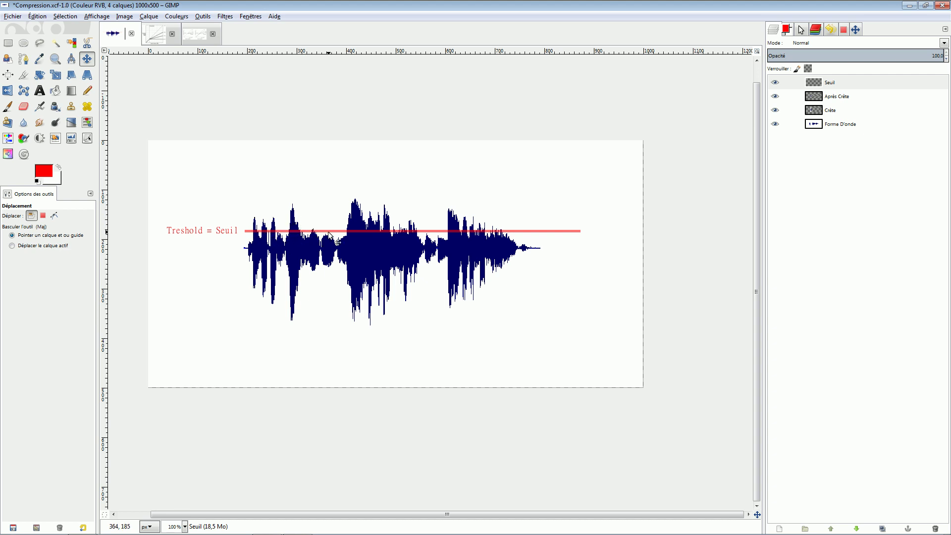
pyautogui.moveTo(331, 233); pyautogui.dragTo(334, 195)
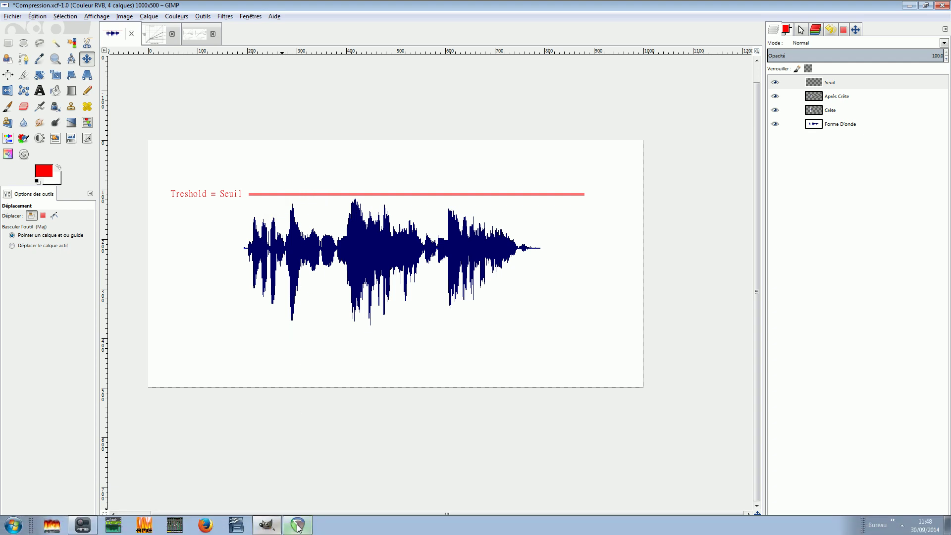
# - Check ReaComp in REAPER, return to GIMP and lower the threshold line so it cuts through the waveform's highest peaks
pyautogui.click(297, 526)
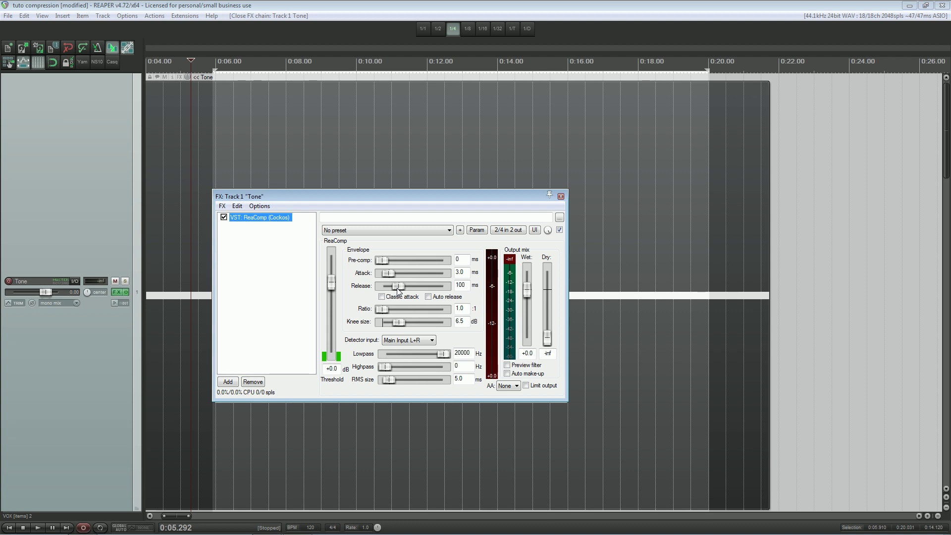
pyautogui.click(266, 531)
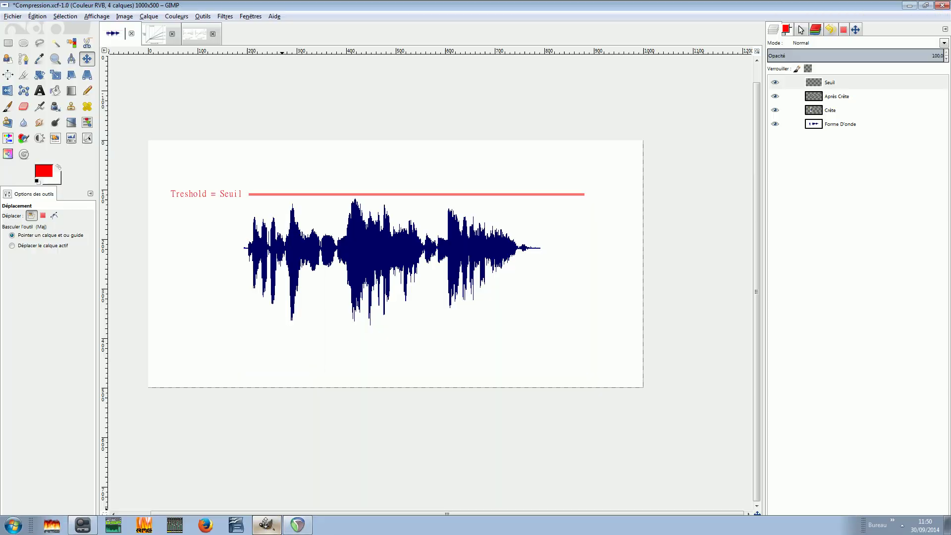
pyautogui.moveTo(317, 194); pyautogui.dragTo(317, 215)
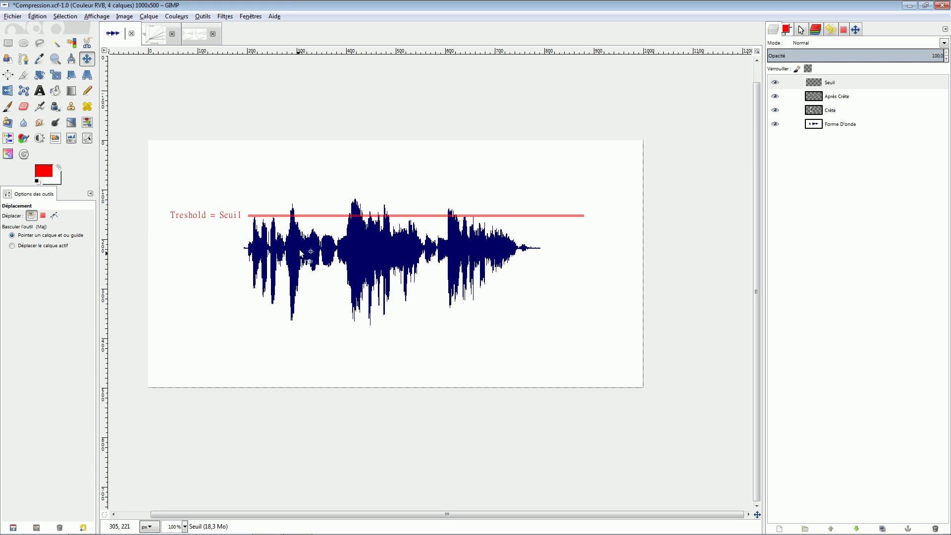
# - Switch to REAPER and set the ratio of the Tone track's ReaComp to 10.0:1
pyautogui.click(298, 526)
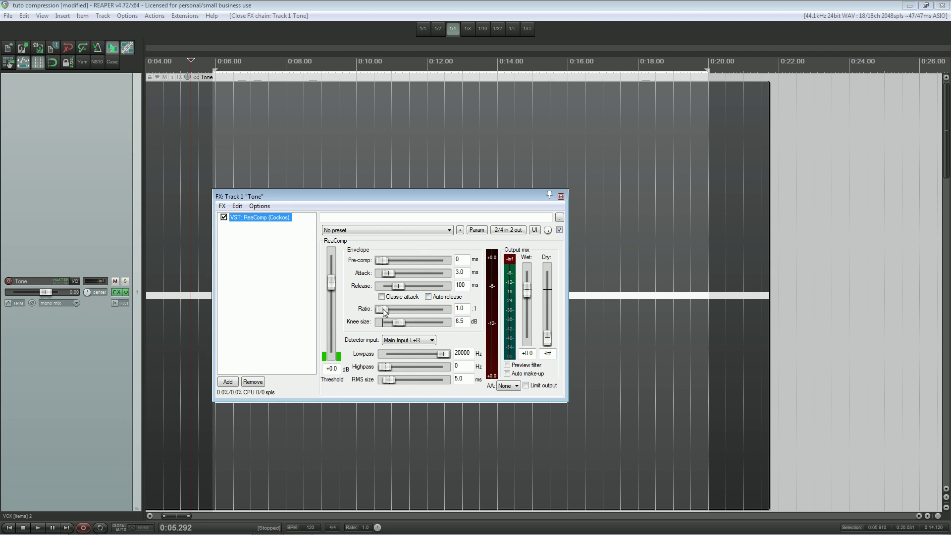
pyautogui.moveTo(383, 309); pyautogui.dragTo(420, 311)
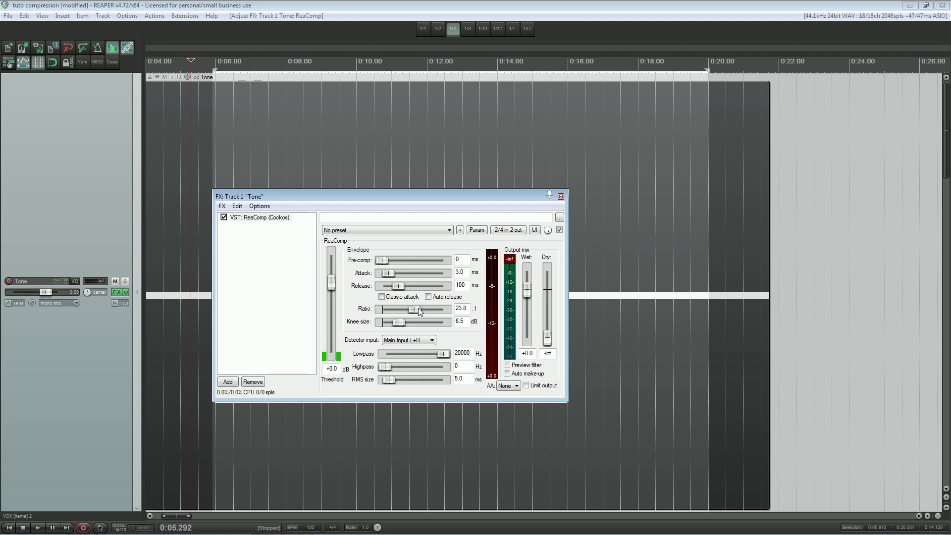
pyautogui.scroll(-5, 424, 310)
pyautogui.moveTo(405, 308); pyautogui.dragTo(399, 308)
pyautogui.scroll(-1, 400, 310)
pyautogui.scroll(-3, 399, 309)
pyautogui.moveTo(395, 310); pyautogui.dragTo(406, 313)
pyautogui.moveTo(324, 534)
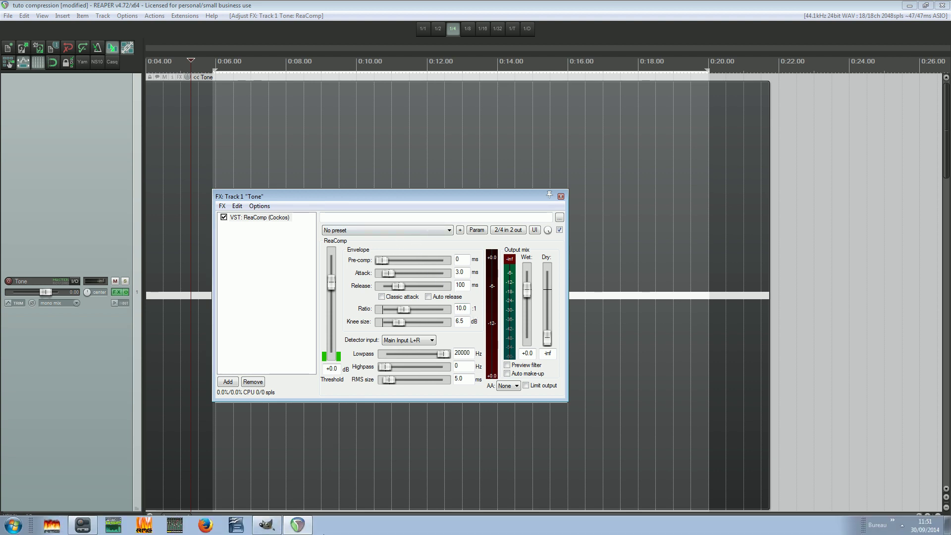
# - Switch to GIMP to examine the compression ratio graph of input against output level, and go back to REAPER
pyautogui.click(266, 525)
pyautogui.click(155, 35)
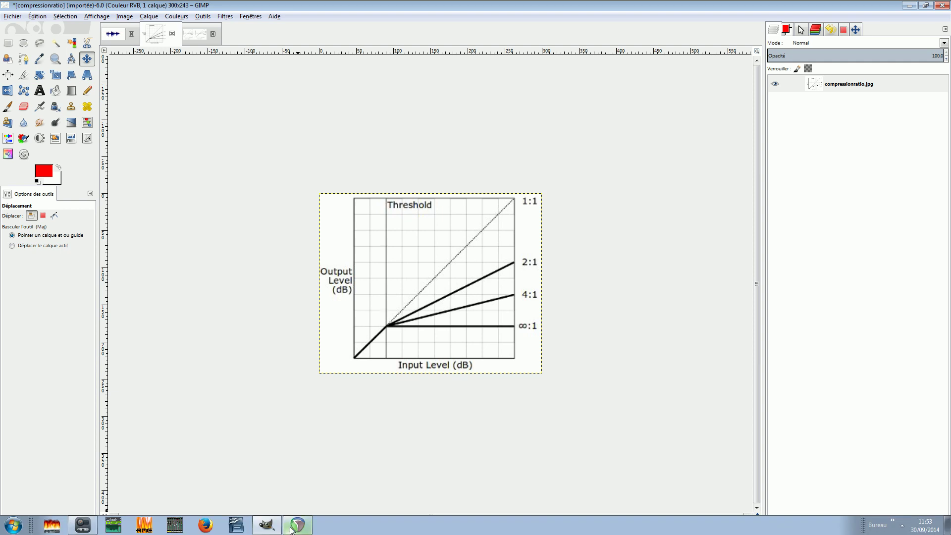
pyautogui.click(292, 528)
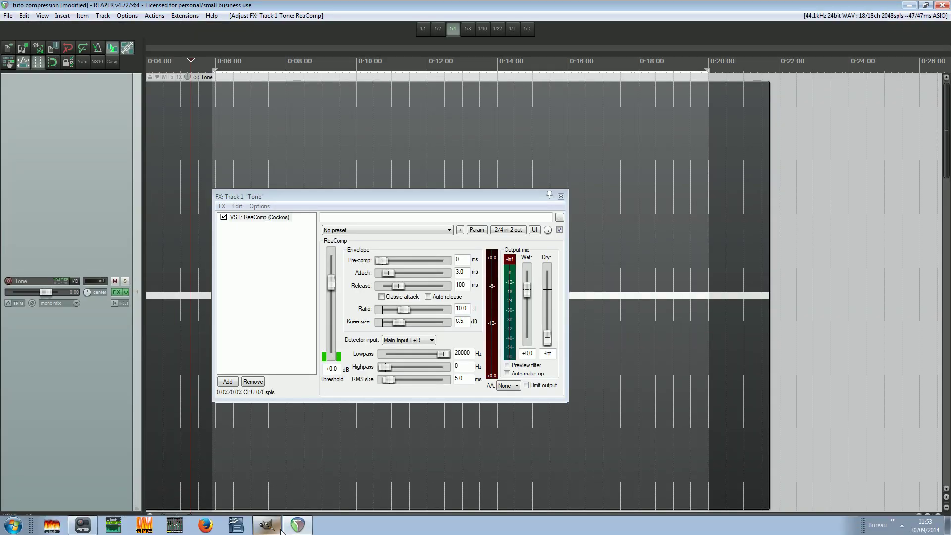
# - Return to the Compression.xcf waveform image in GIMP and lower the threshold line slightly
pyautogui.click(277, 529)
pyautogui.click(113, 33)
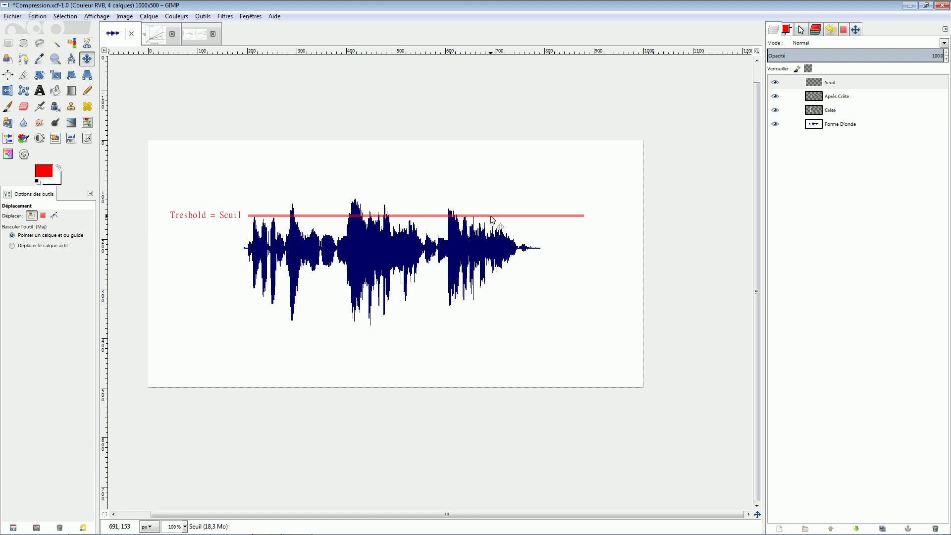
pyautogui.moveTo(492, 219); pyautogui.dragTo(492, 223)
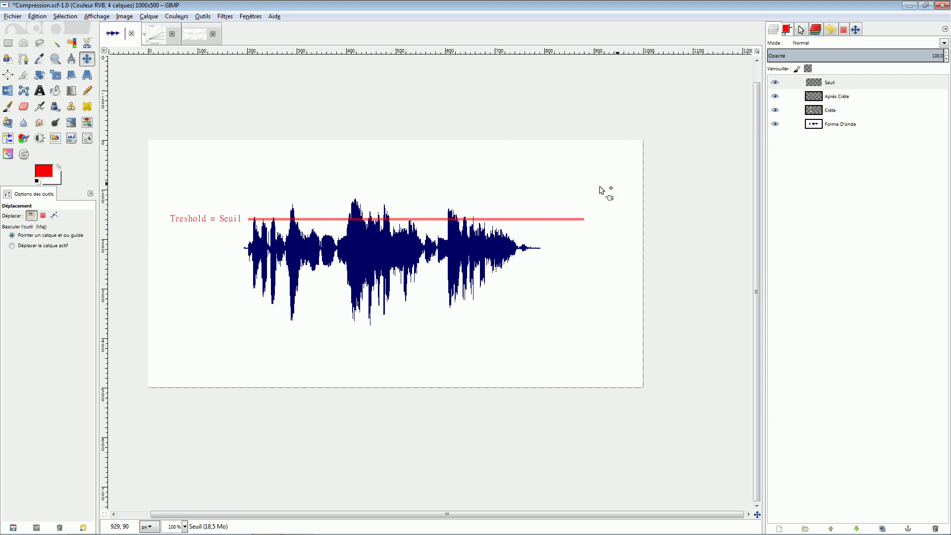
# - Scale the Crête layer to a slightly smaller height using Cubique interpolation
pyautogui.click(834, 110)
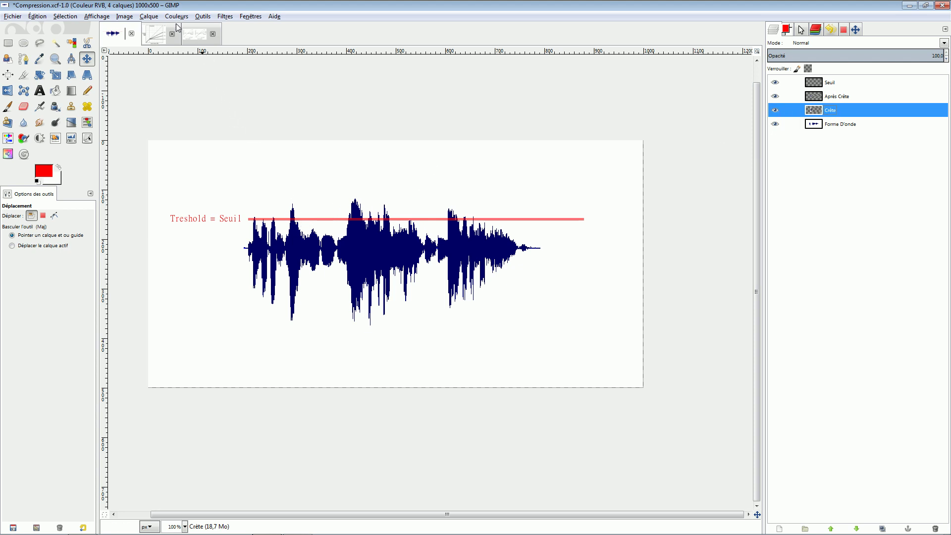
pyautogui.click(149, 16)
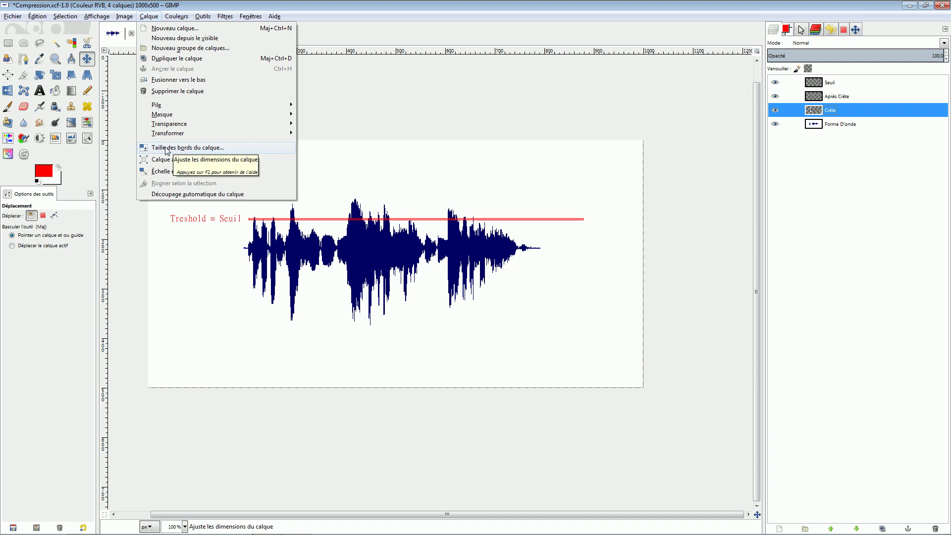
pyautogui.click(171, 171)
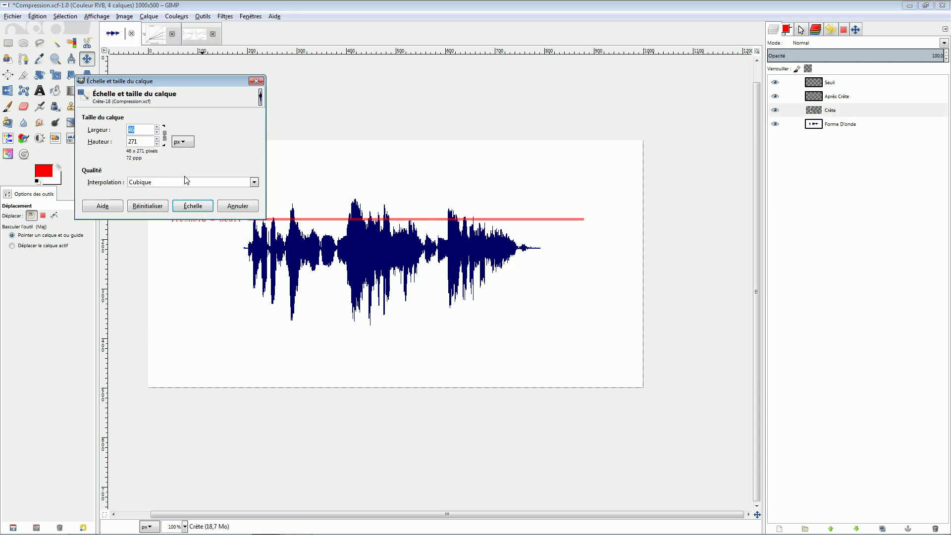
pyautogui.moveTo(190, 88); pyautogui.dragTo(693, 105)
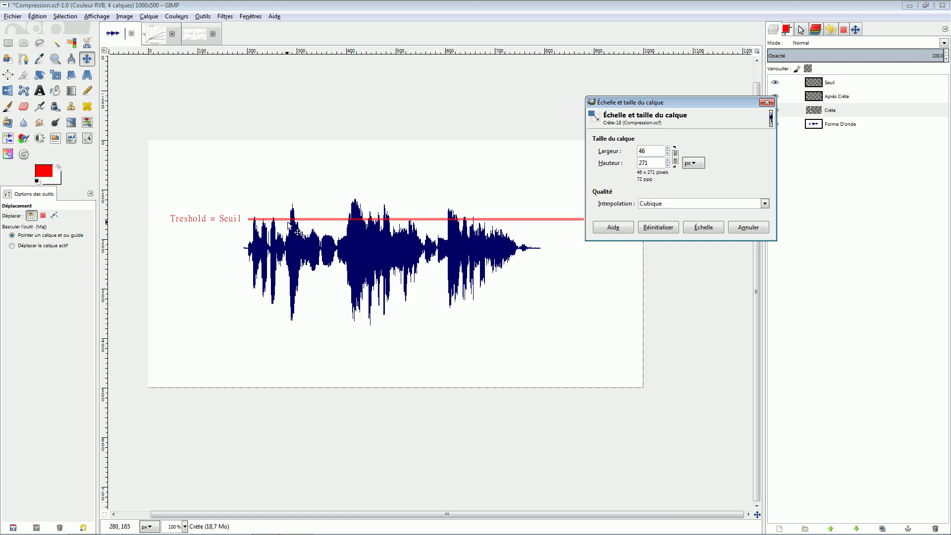
pyautogui.click(668, 166)
pyautogui.click(698, 227)
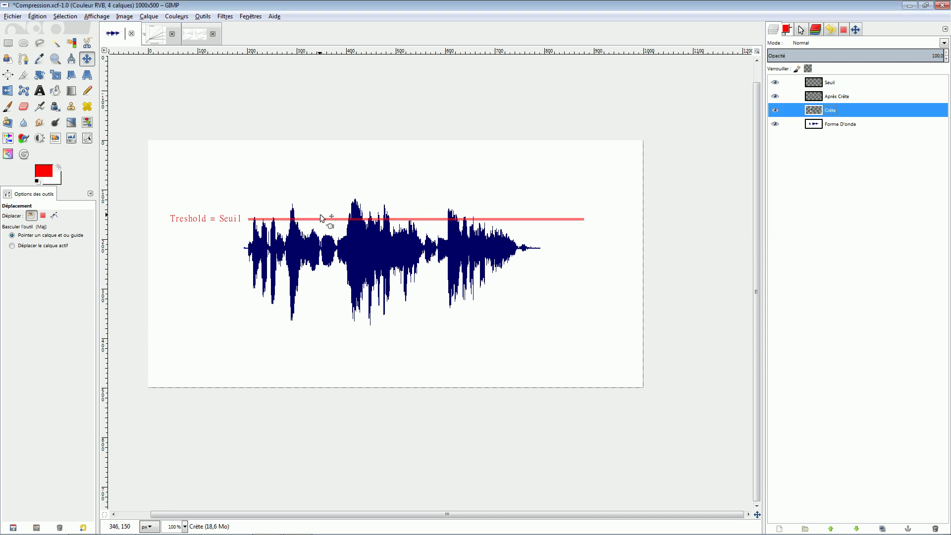
pyautogui.click(36, 16)
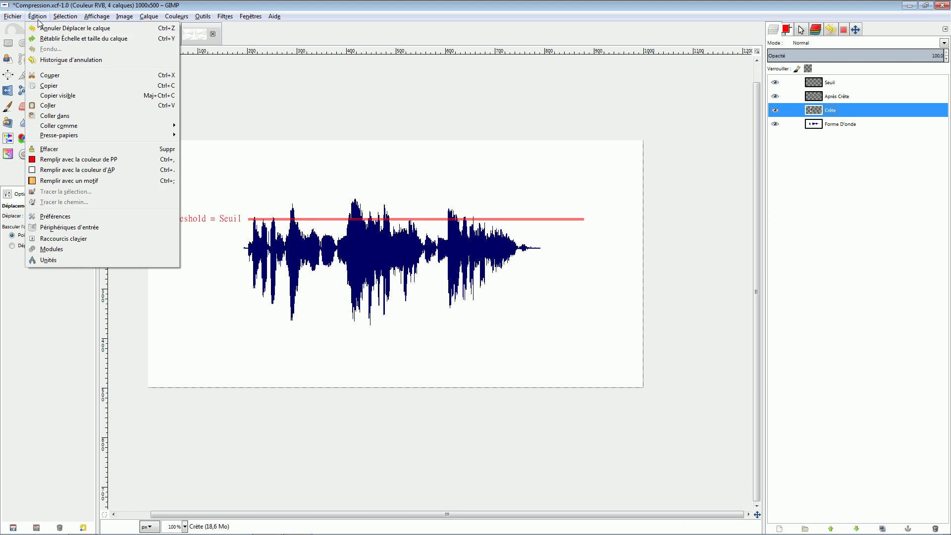
pyautogui.click(191, 159)
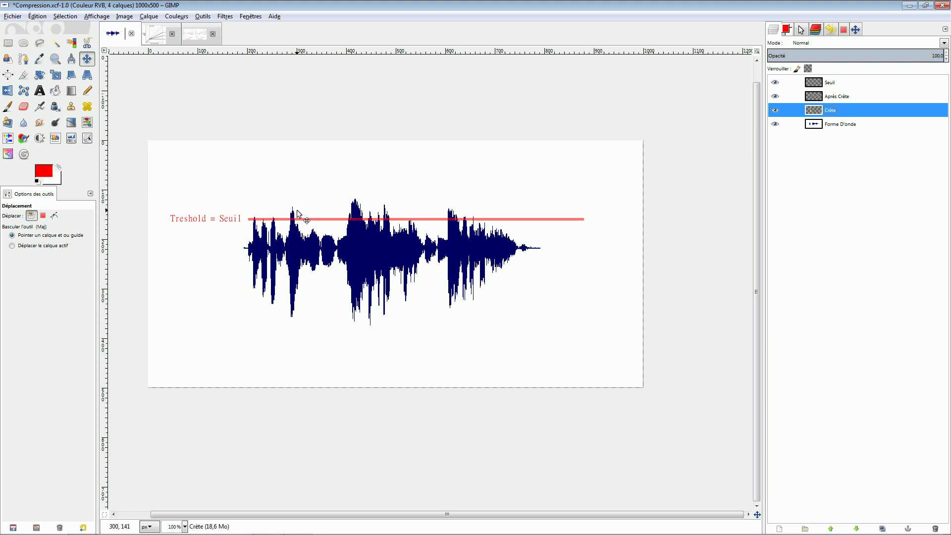
# - Set ReaComp's knee size to 0.0 dB in REAPER, and show the hard-knee and soft-knee compression diagram in GIMP
pyautogui.click(297, 526)
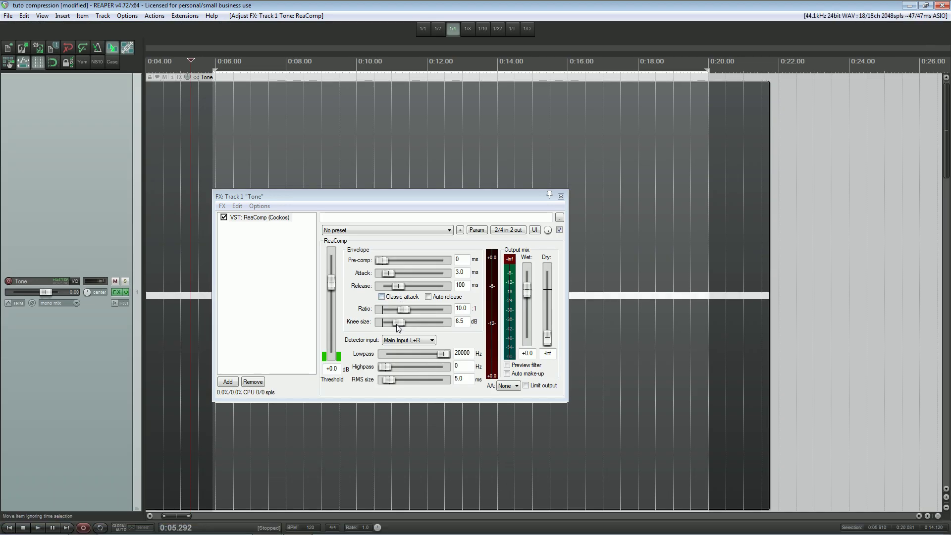
pyautogui.moveTo(397, 327); pyautogui.dragTo(378, 321)
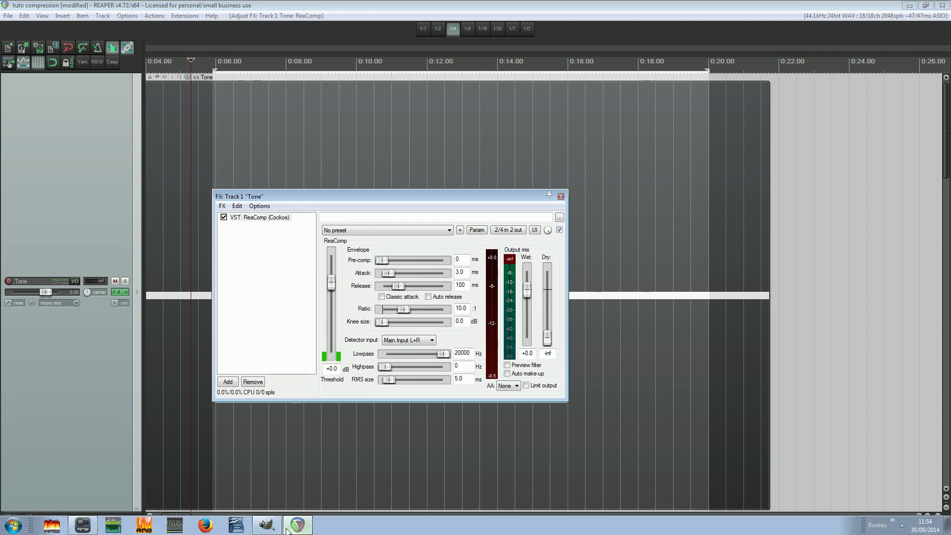
pyautogui.click(267, 528)
pyautogui.click(195, 40)
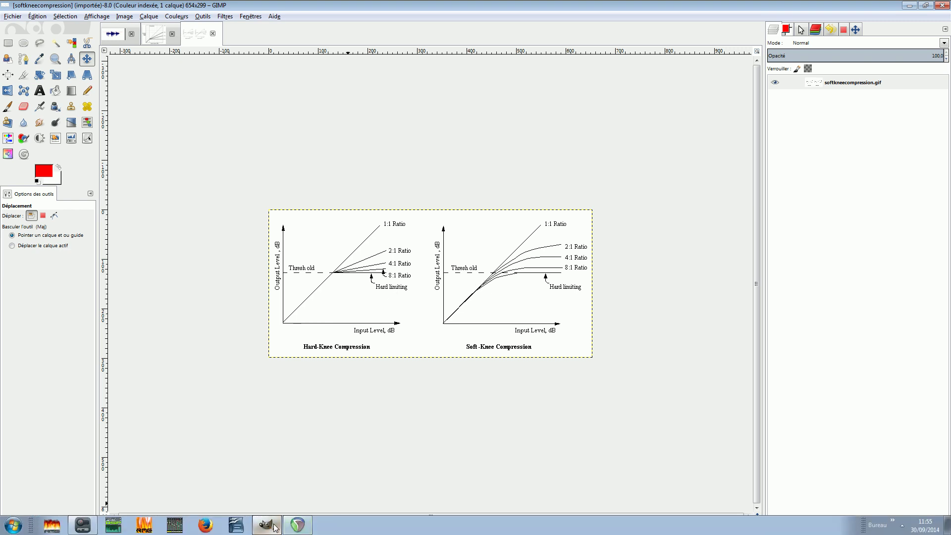
# - Set ReaComp's knee size to 9.8 dB in REAPER, and return to the soft-knee diagram in GIMP
pyautogui.click(296, 524)
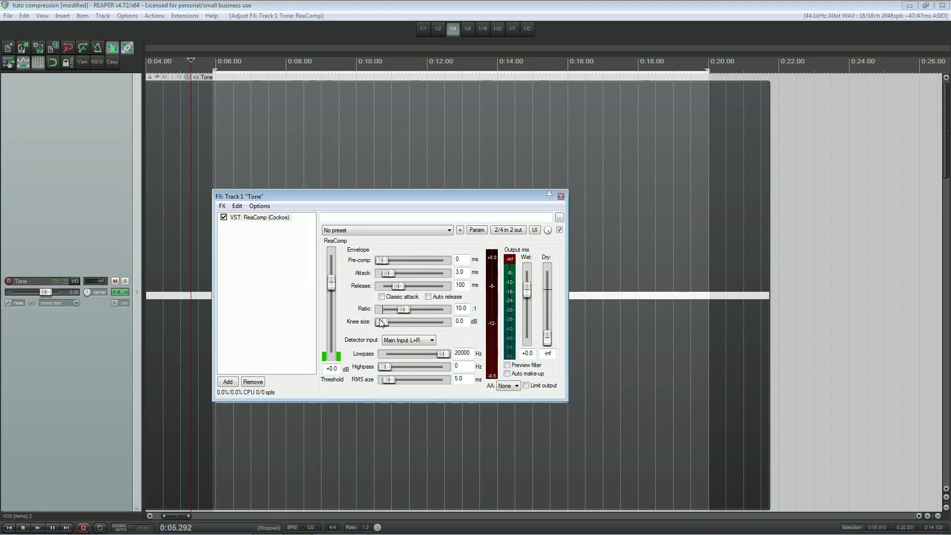
pyautogui.moveTo(382, 323); pyautogui.dragTo(407, 322)
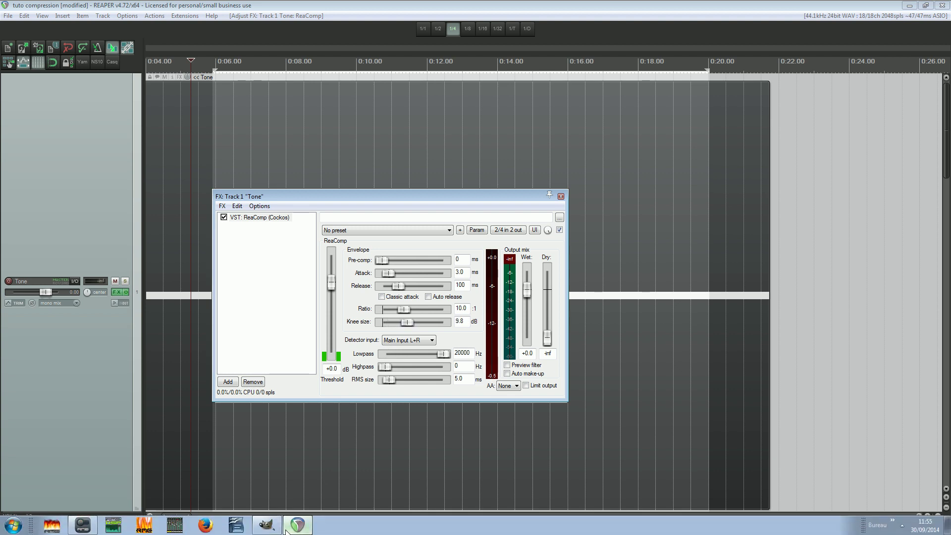
pyautogui.moveTo(300, 529)
pyautogui.click(267, 526)
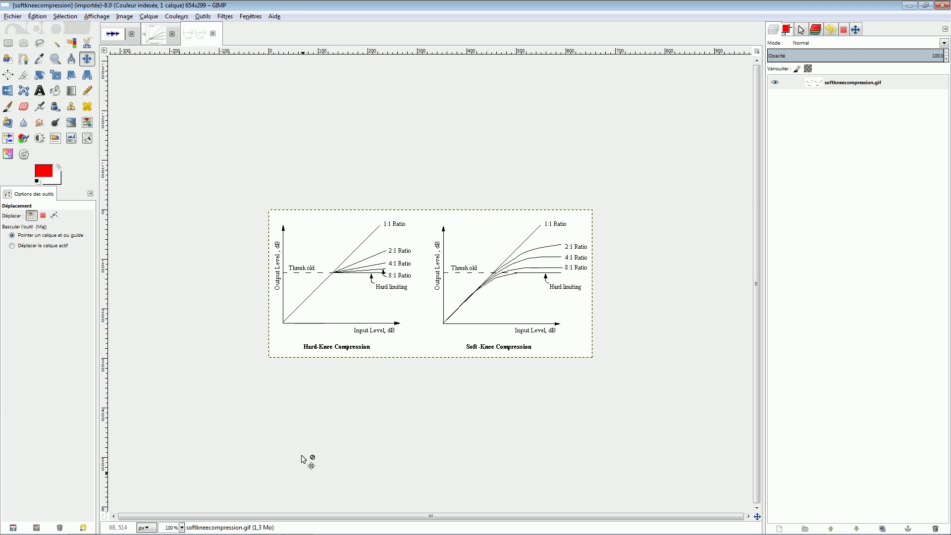
# - Switch to REAPER and look through ReaComp's available detector input options, leaving the choice as it is
pyautogui.click(297, 525)
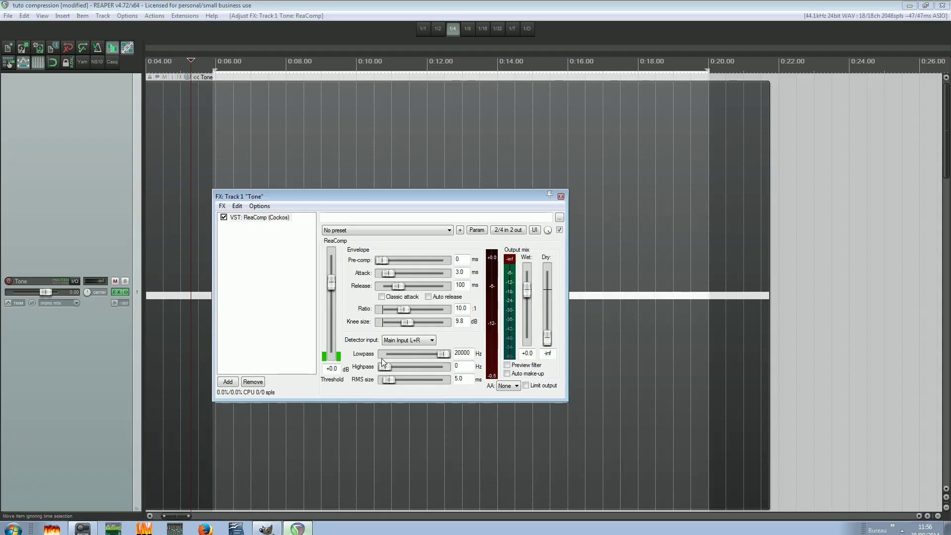
pyautogui.click(413, 342)
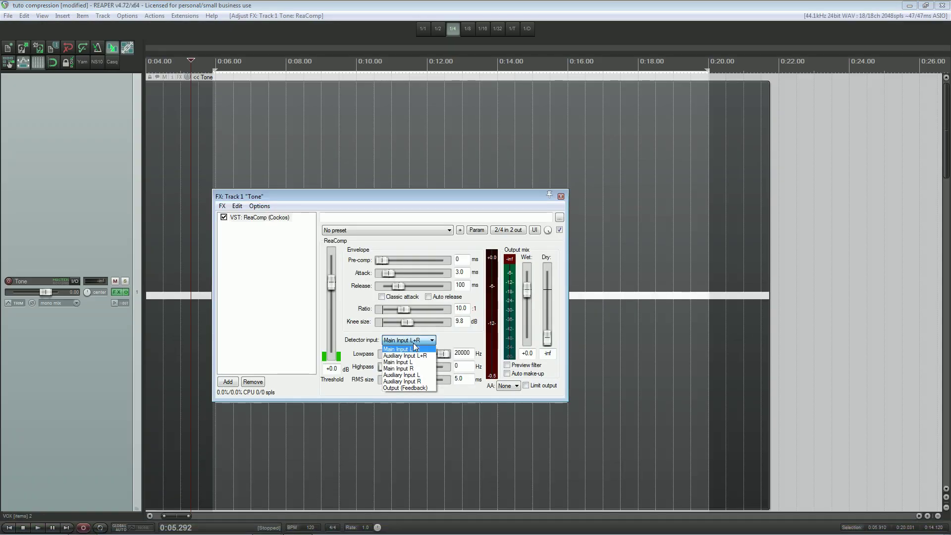
pyautogui.click(414, 343)
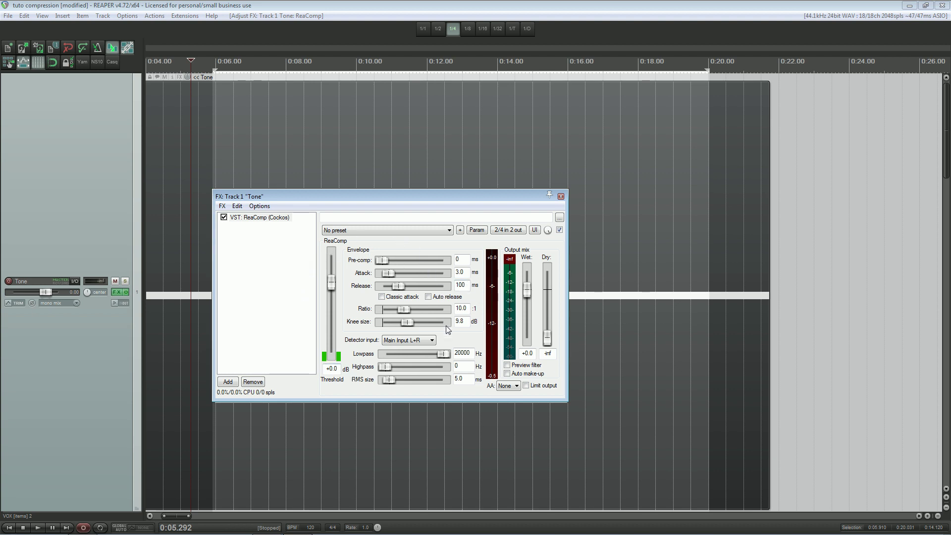
# - Raise ReaComp's wet output level to +6.5 dB and close the Tone track's FX window
pyautogui.moveTo(527, 285); pyautogui.dragTo(528, 296)
pyautogui.doubleClick(529, 291)
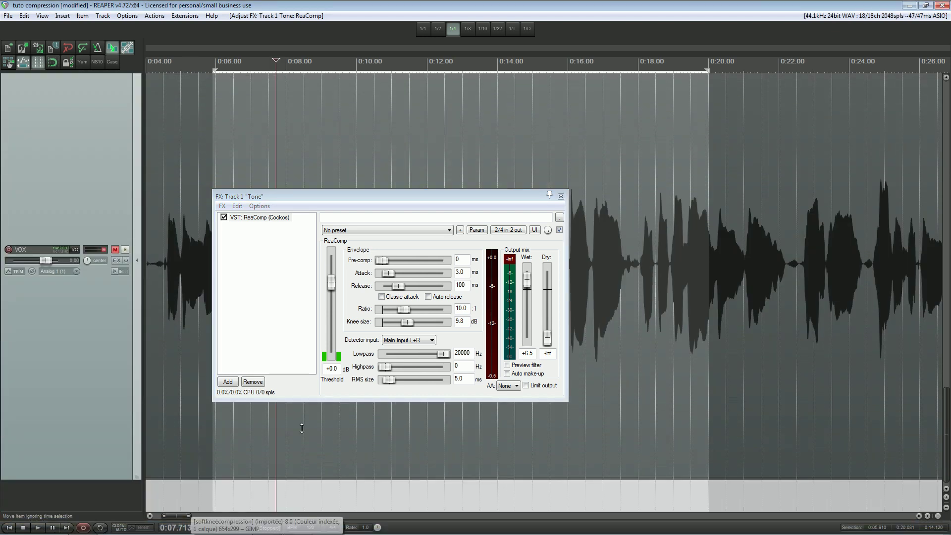
pyautogui.click(560, 196)
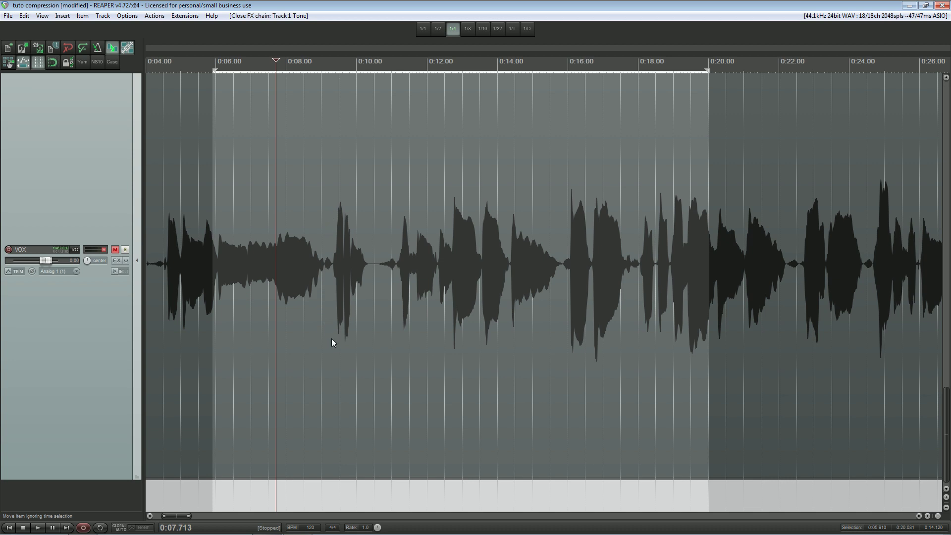
# - Split the VOX item at 0:09.275 and 0:10.429, and select the short segment between the two splits
pyautogui.click(331, 195)
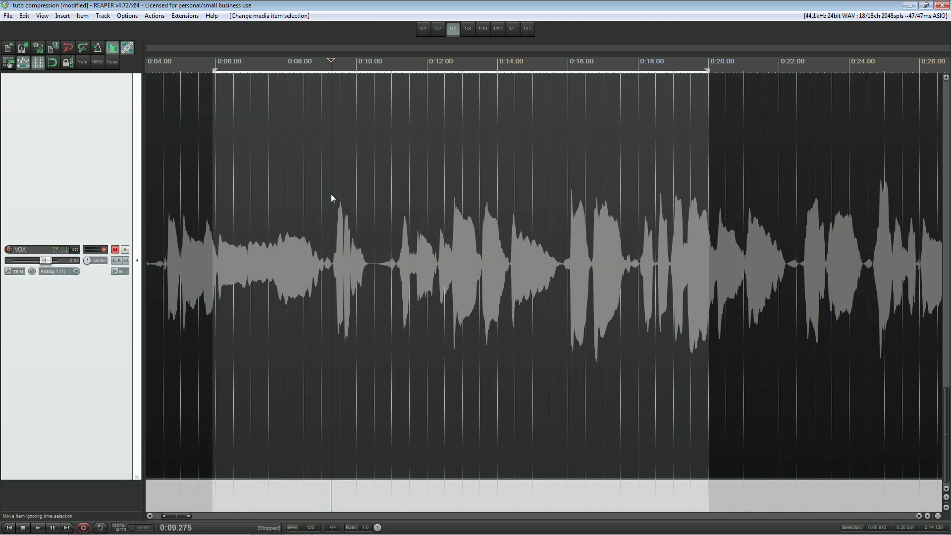
pyautogui.press('s')
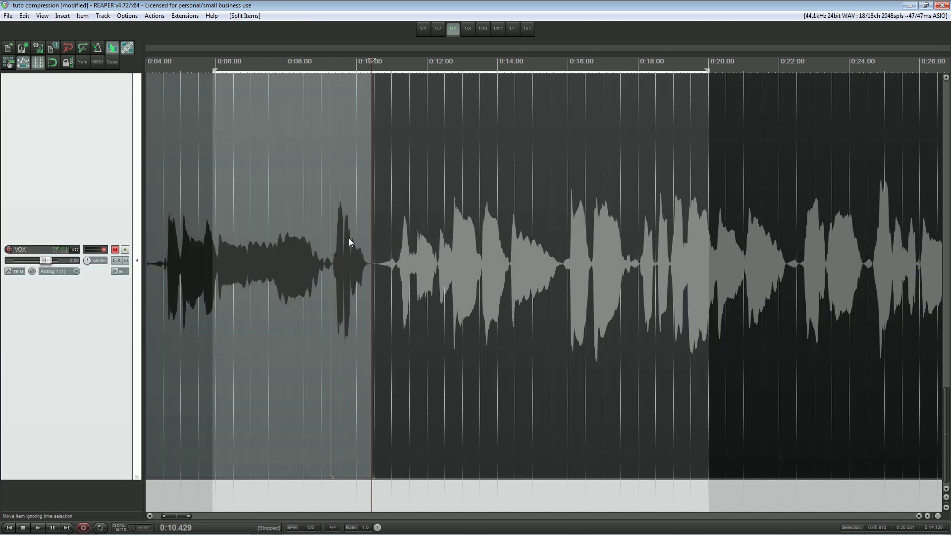
pyautogui.click(349, 238)
# - Lower the item volume of the selected VOX segment to about the level of the phrase before it
pyautogui.scroll(3, 348, 240)
pyautogui.scroll(-3, 347, 221)
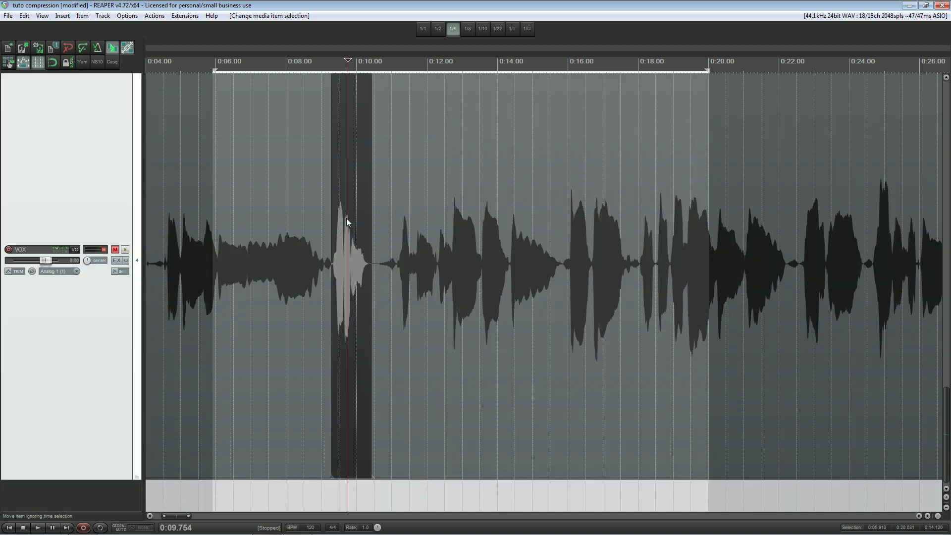
pyautogui.scroll(-2, 346, 218)
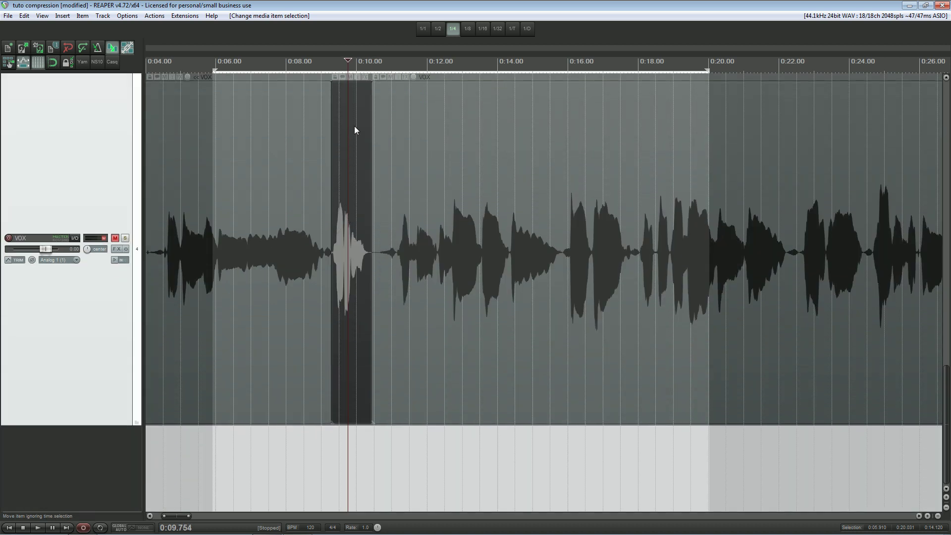
pyautogui.scroll(3, 354, 126)
pyautogui.moveTo(354, 126); pyautogui.dragTo(347, 148)
pyautogui.scroll(-2, 312, 229)
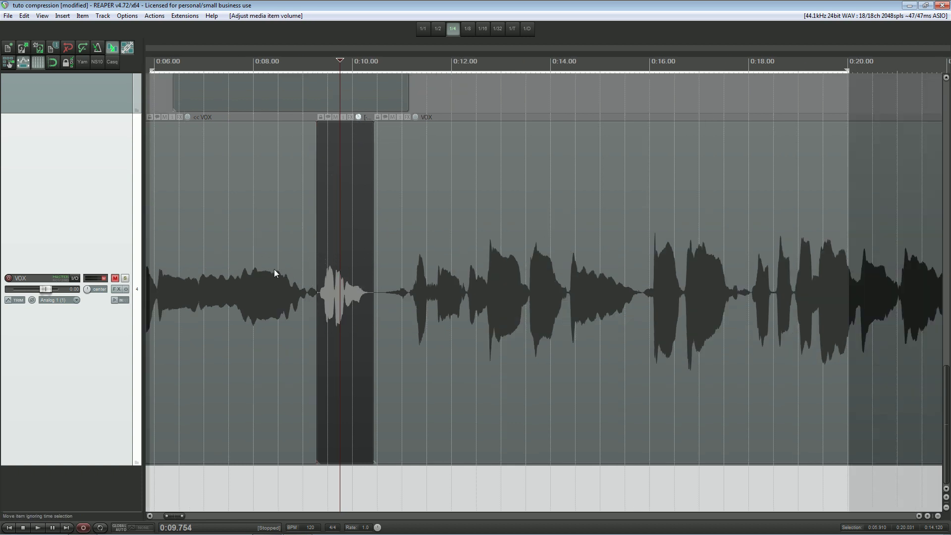
# - Mute the VOX item that follows the lowered segment, and select the two VOX items before it together
pyautogui.scroll(-5, 325, 272)
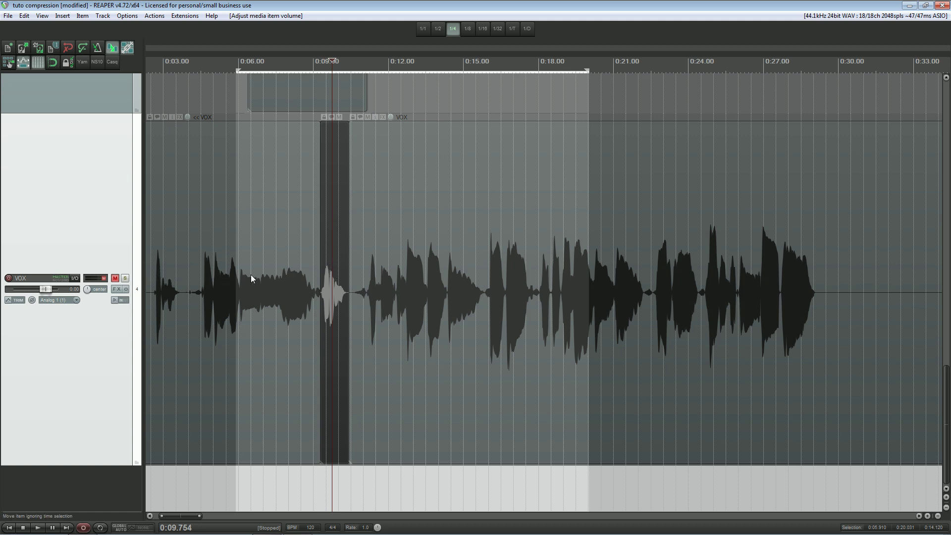
pyautogui.click(355, 285)
pyautogui.click(368, 117)
pyautogui.click(333, 277)
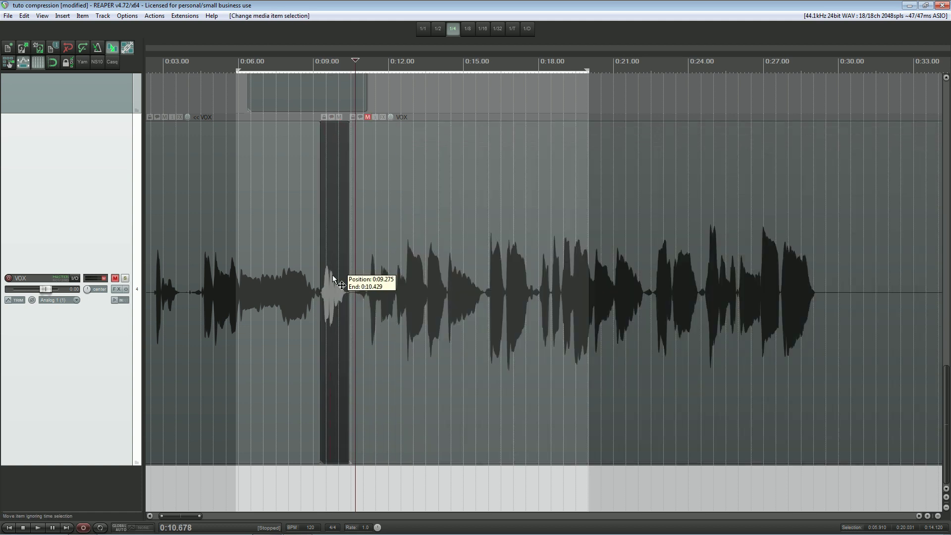
pyautogui.click(245, 278)
pyautogui.keyDown('ctrl'); pyautogui.click(333, 291); pyautogui.keyUp('ctrl')
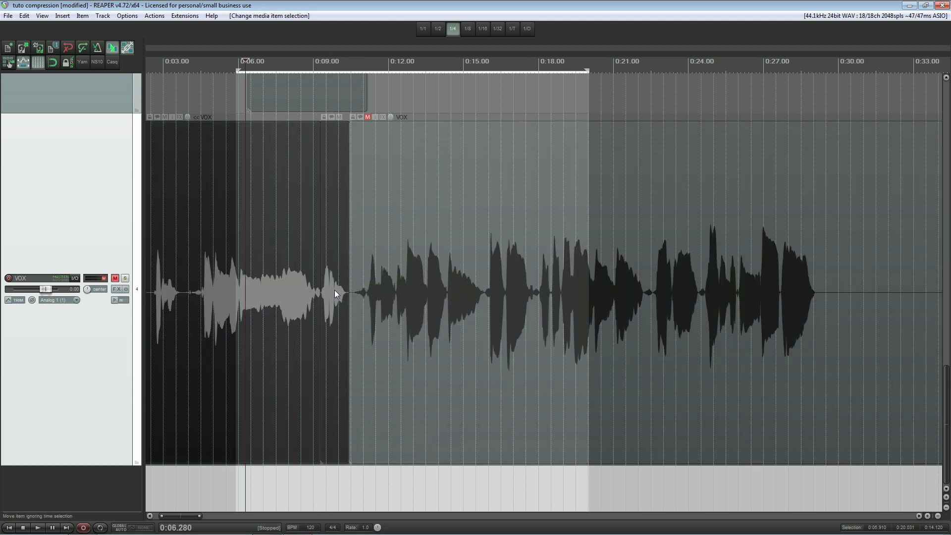
# - Return to the Tone track and vary ReaComp's output mix, ending with wet at -6.7 dB and dry at +0.0 dB
pyautogui.scroll(9, 335, 291)
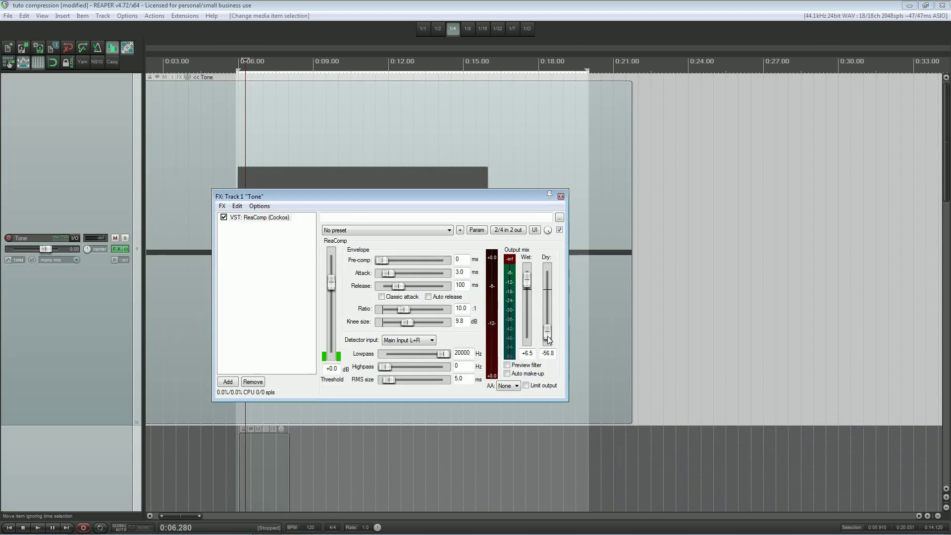
pyautogui.moveTo(548, 336); pyautogui.dragTo(549, 292)
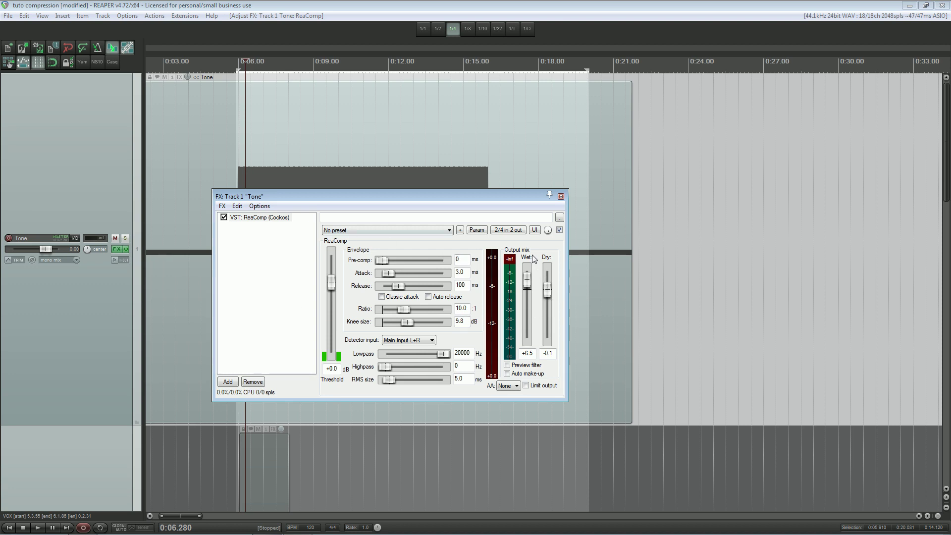
pyautogui.moveTo(525, 199); pyautogui.dragTo(497, 169)
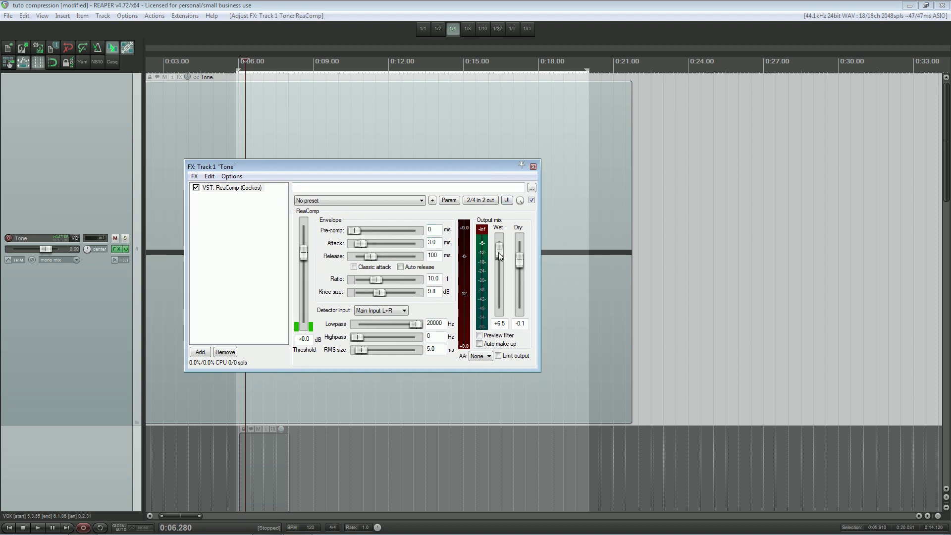
pyautogui.moveTo(499, 254); pyautogui.dragTo(499, 315)
pyautogui.moveTo(520, 262); pyautogui.dragTo(520, 260)
pyautogui.moveTo(521, 263); pyautogui.dragTo(520, 318)
pyautogui.moveTo(519, 279); pyautogui.dragTo(519, 262)
pyautogui.moveTo(499, 310); pyautogui.dragTo(505, 268)
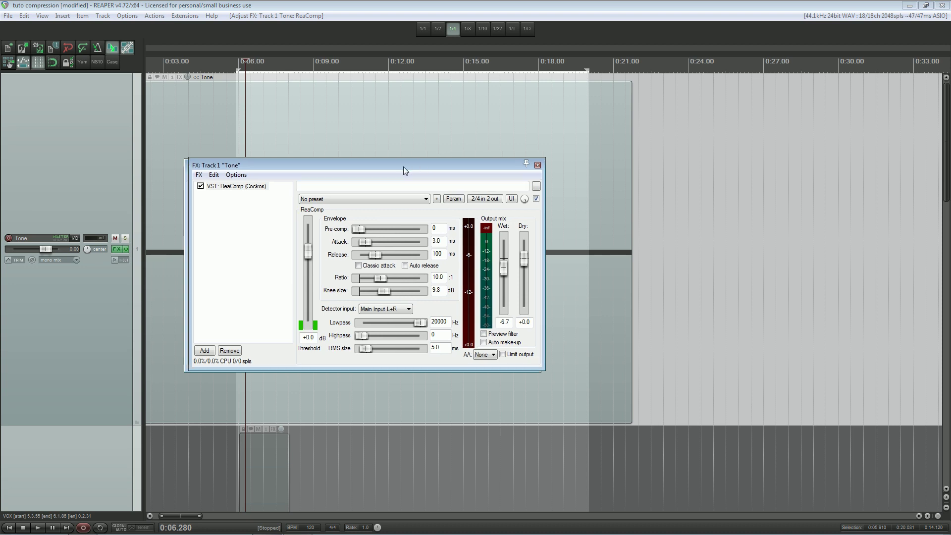
# - Move the ReaComp window clear of the tone waveform, and set attack to 50 ms, knee size to 0.0 dB and RMS size to 0.0 ms
pyautogui.moveTo(406, 167); pyautogui.dragTo(751, 143)
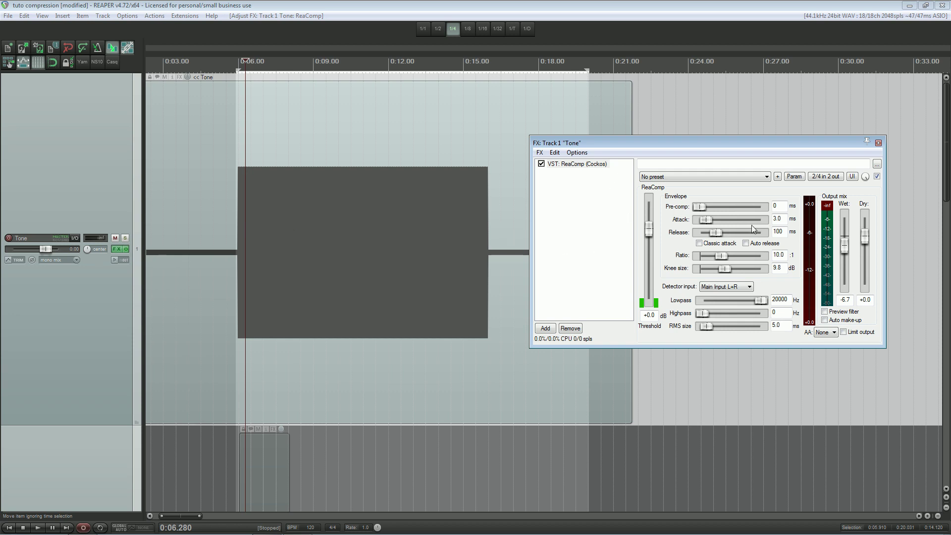
pyautogui.doubleClick(782, 219)
pyautogui.write('50')
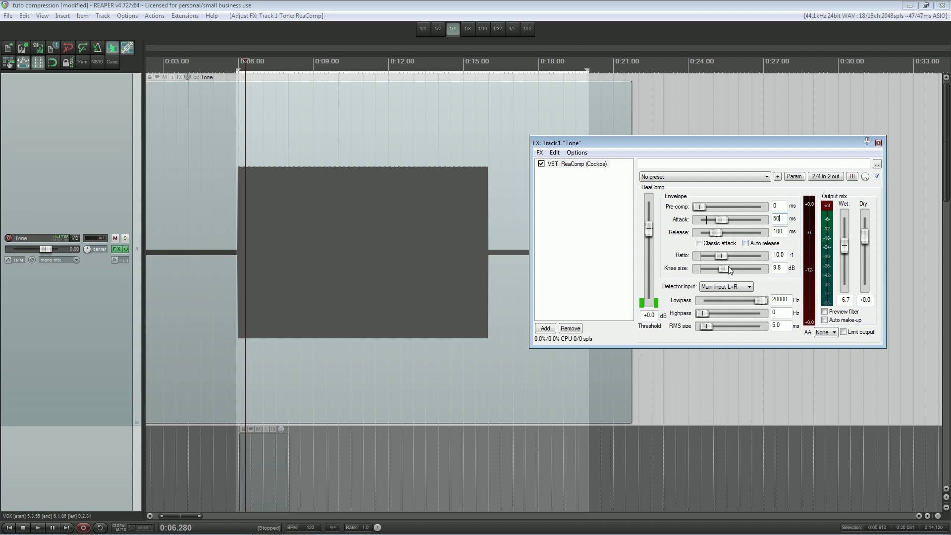
pyautogui.moveTo(732, 268); pyautogui.dragTo(662, 271)
pyautogui.moveTo(708, 327); pyautogui.dragTo(648, 328)
# - Set ReaComp's threshold to -18 dB and its ratio to 4:1
pyautogui.doubleClick(657, 315)
pyautogui.write('-18')
pyautogui.press('Return')
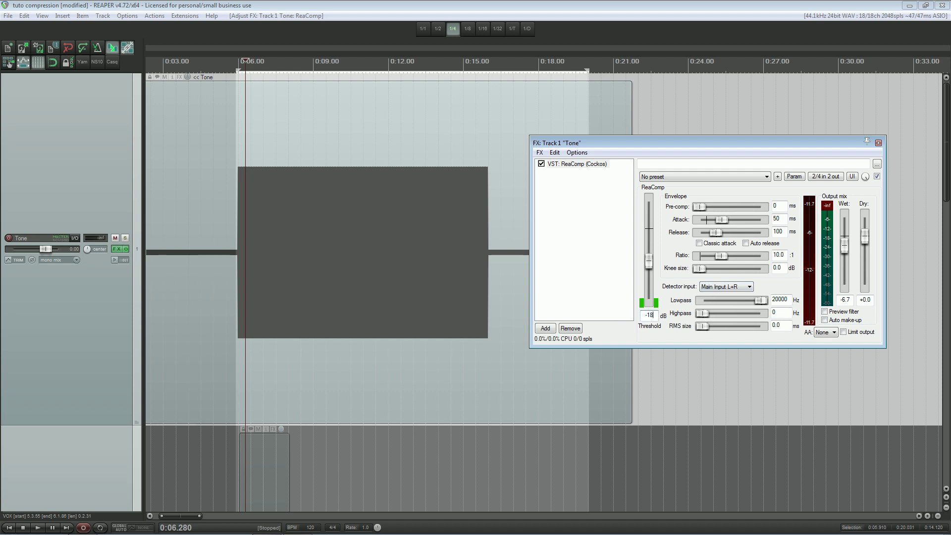
pyautogui.doubleClick(785, 257)
pyautogui.write('4')
pyautogui.press('Return')
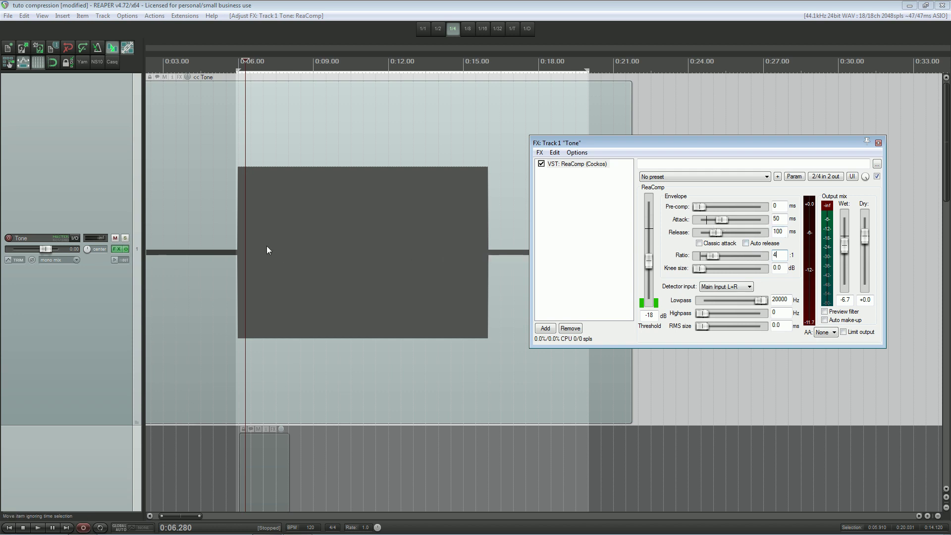
# - Select the Tone item and examine the level changes at the start and end of its loud section
pyautogui.click(201, 210)
pyautogui.scroll(3, 192, 224)
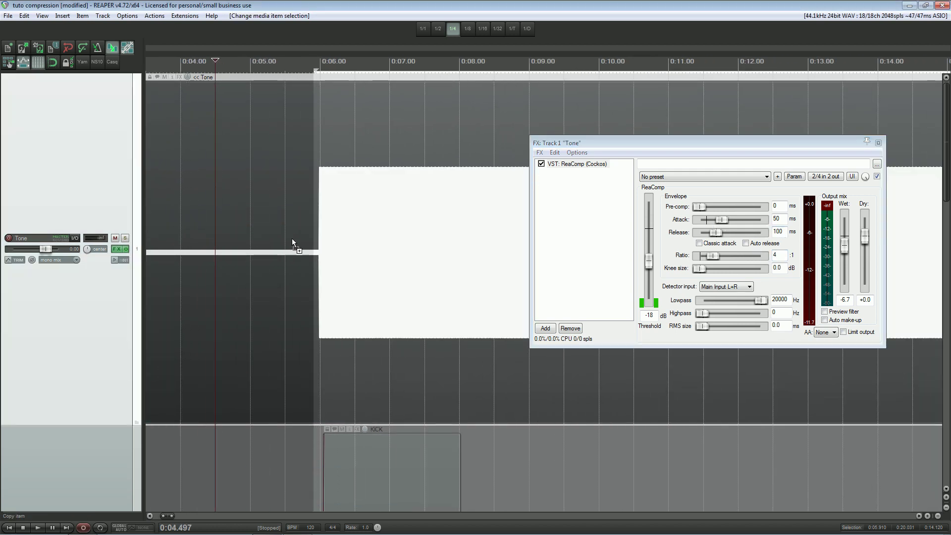
pyautogui.scroll(3, 240, 231)
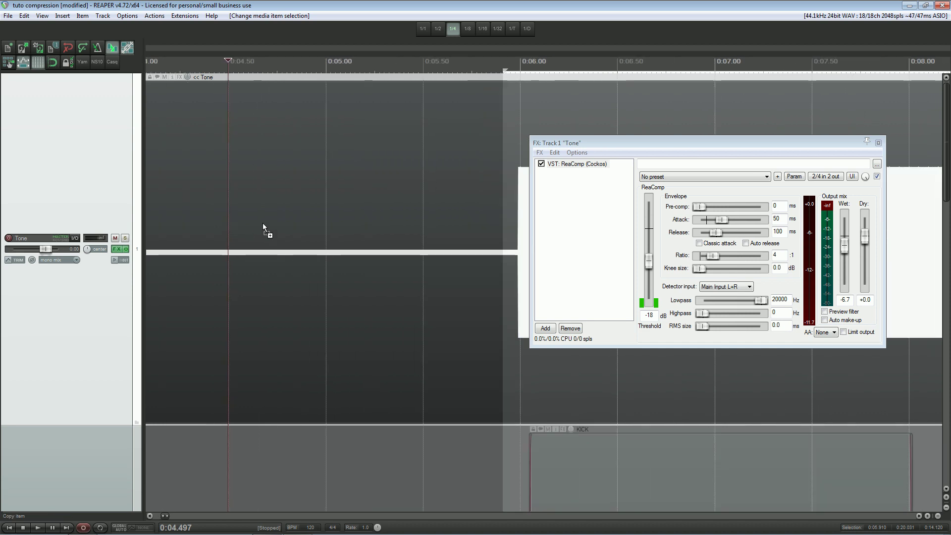
pyautogui.scroll(-6, 263, 222)
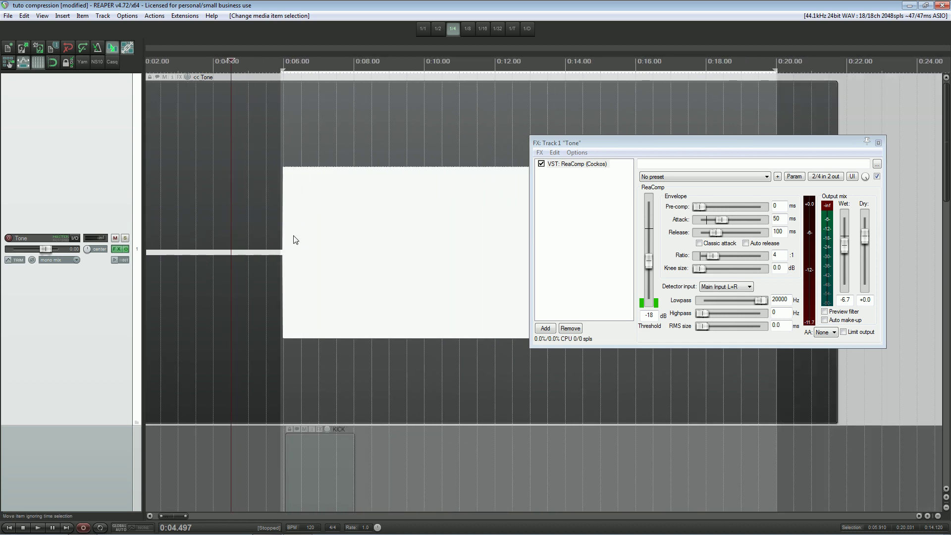
pyautogui.click(307, 199)
pyautogui.scroll(-2, 332, 185)
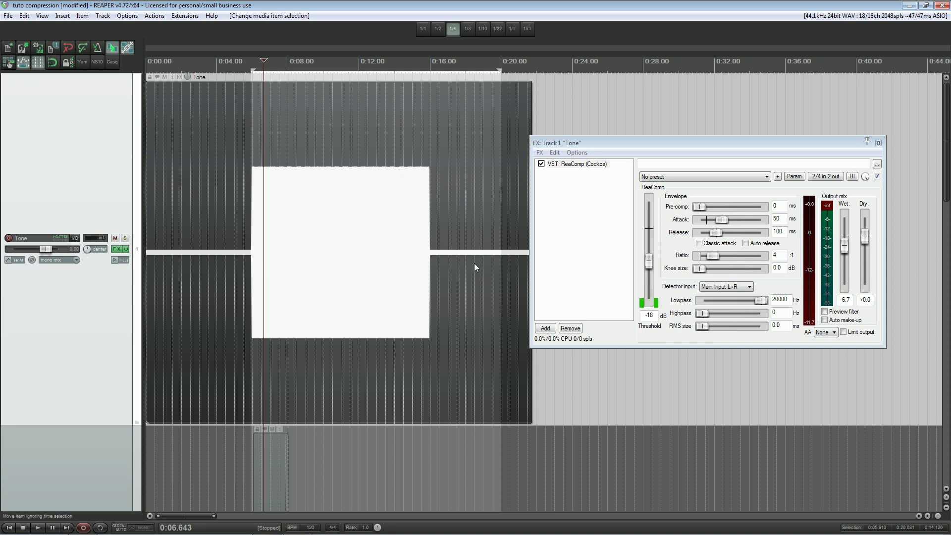
pyautogui.scroll(1, 289, 236)
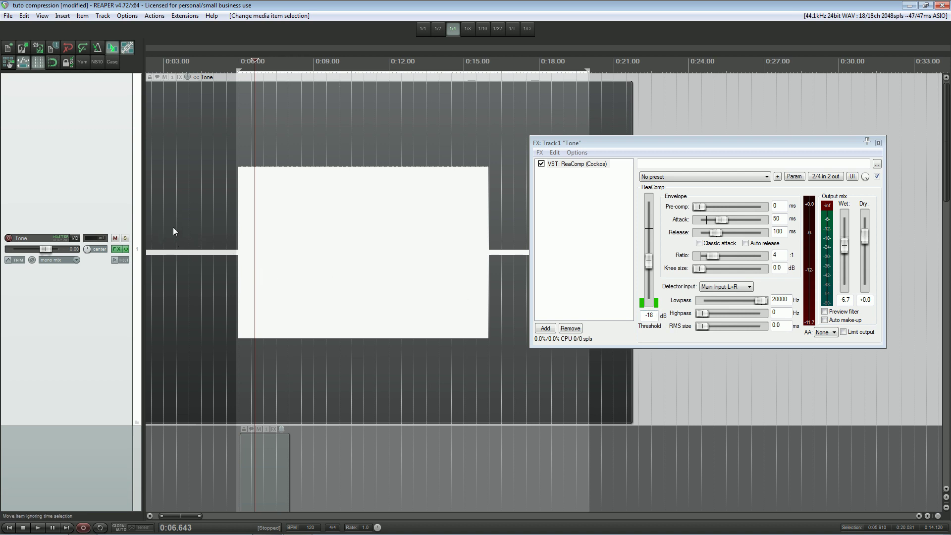
# - Set ReaComp's output mix to wet +0.0 dB and dry -inf, and apply the track FX to the Tone item as a new take
pyautogui.moveTo(844, 246); pyautogui.dragTo(864, 285)
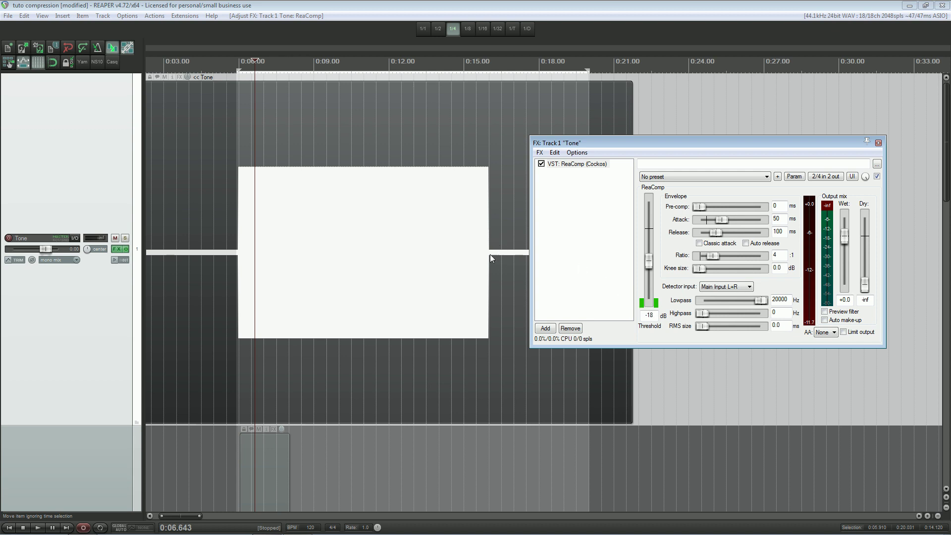
pyautogui.click(281, 197)
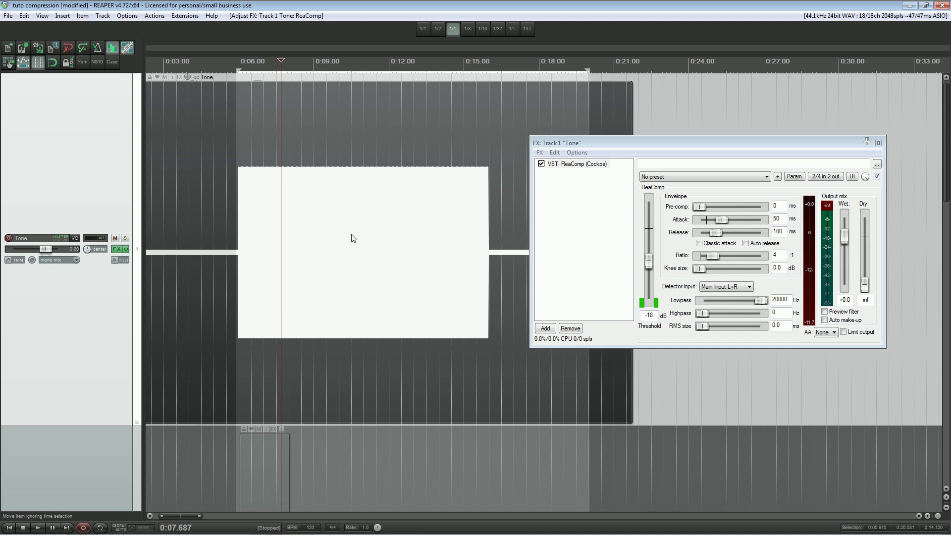
pyautogui.hotkey('ctrl', 'shift', 'f')
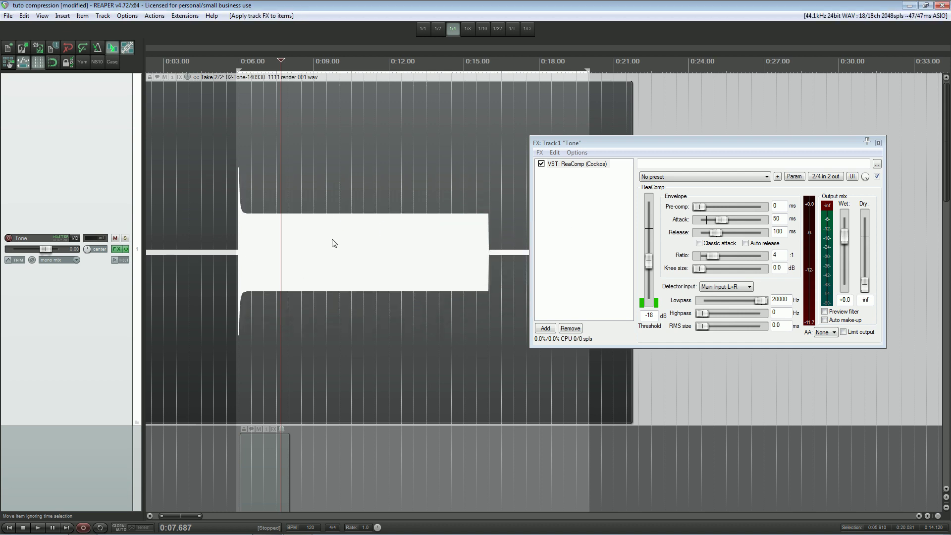
# - Examine the attack curve at the start of the rendered tone near 0:06, moving the ReaComp window aside to compare its settings
pyautogui.scroll(4, 243, 244)
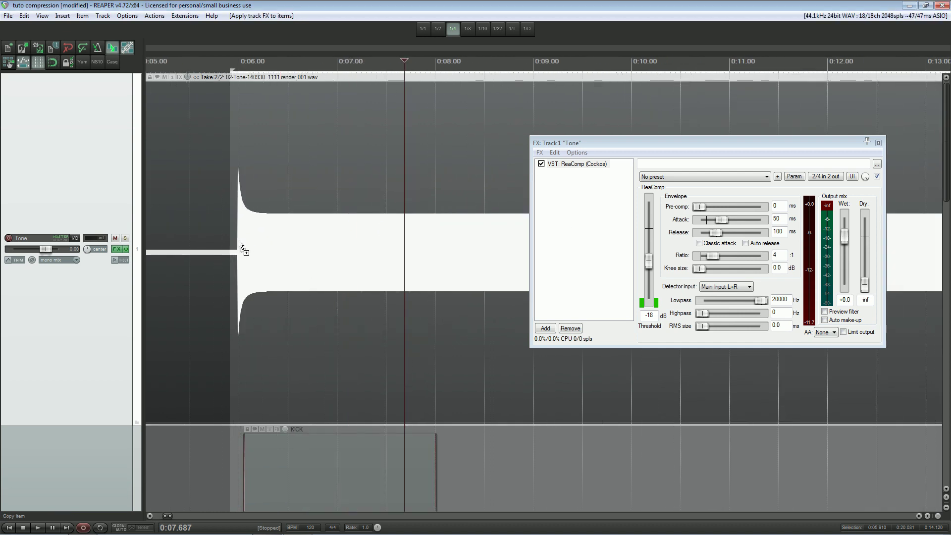
pyautogui.scroll(-4, 412, 233)
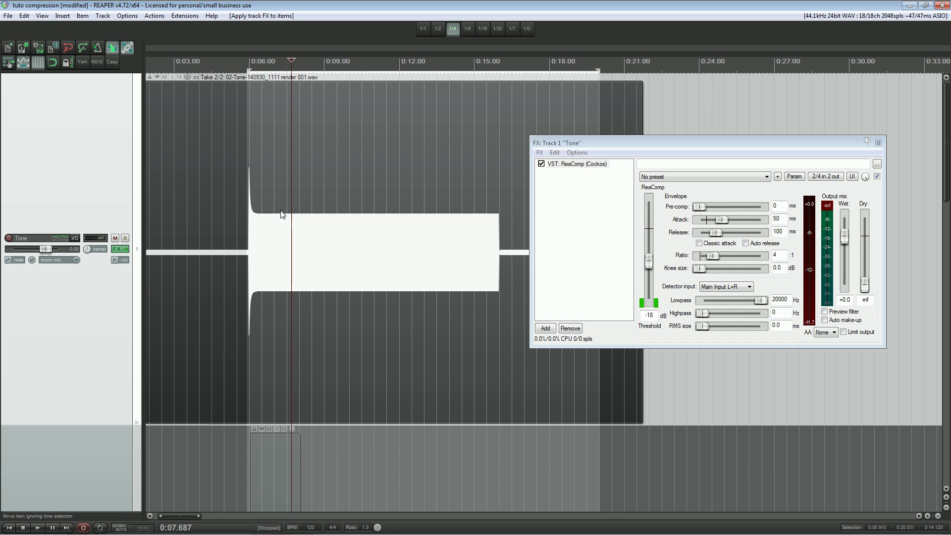
pyautogui.scroll(5, 281, 218)
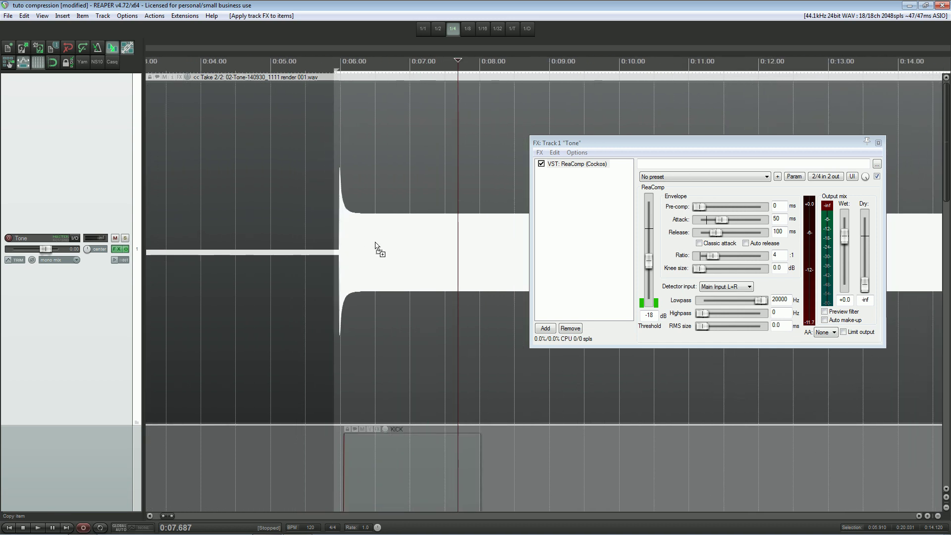
pyautogui.scroll(-3, 370, 248)
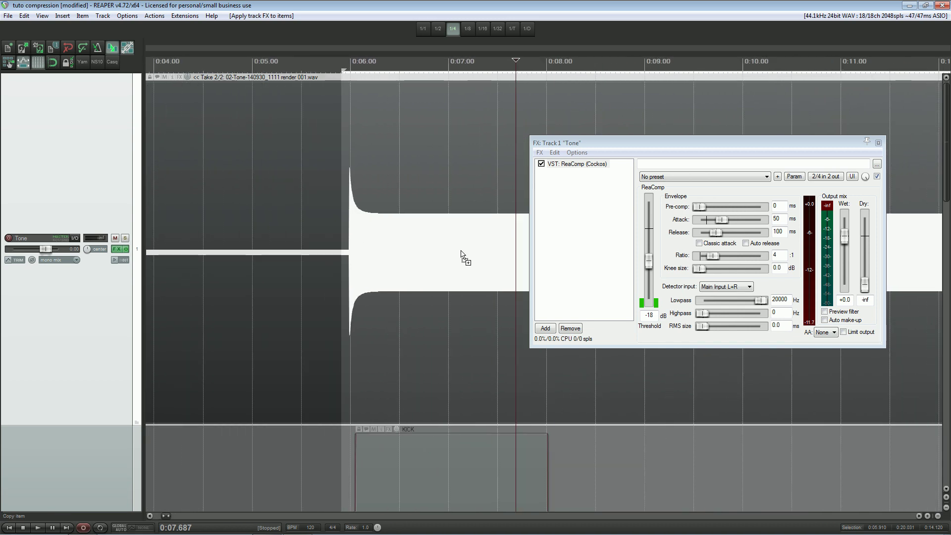
pyautogui.scroll(3, 288, 229)
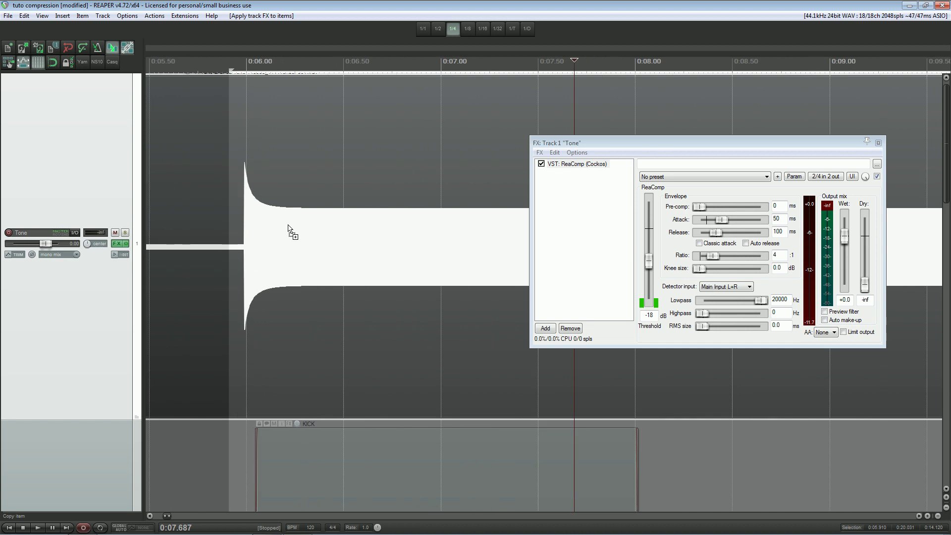
pyautogui.scroll(-1, 293, 229)
pyautogui.scroll(4, 292, 225)
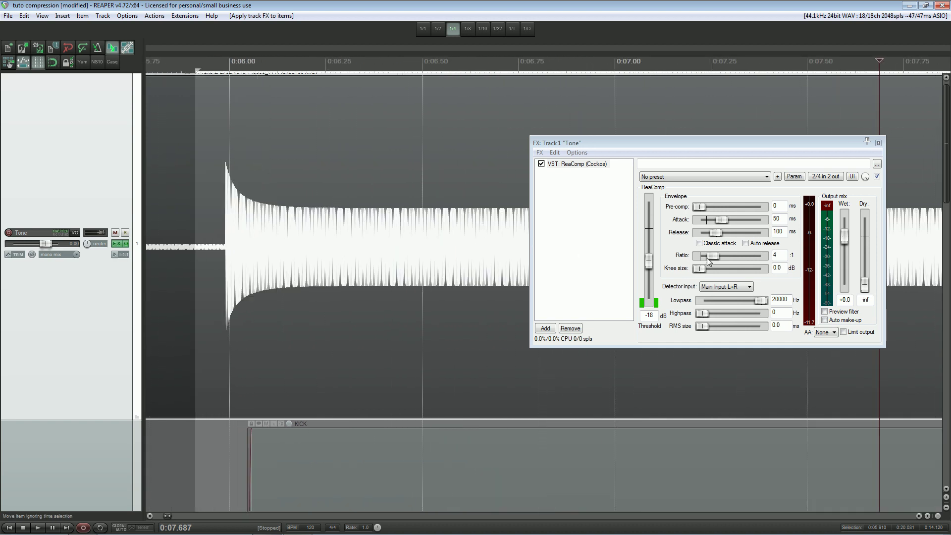
pyautogui.moveTo(673, 143); pyautogui.dragTo(501, 149)
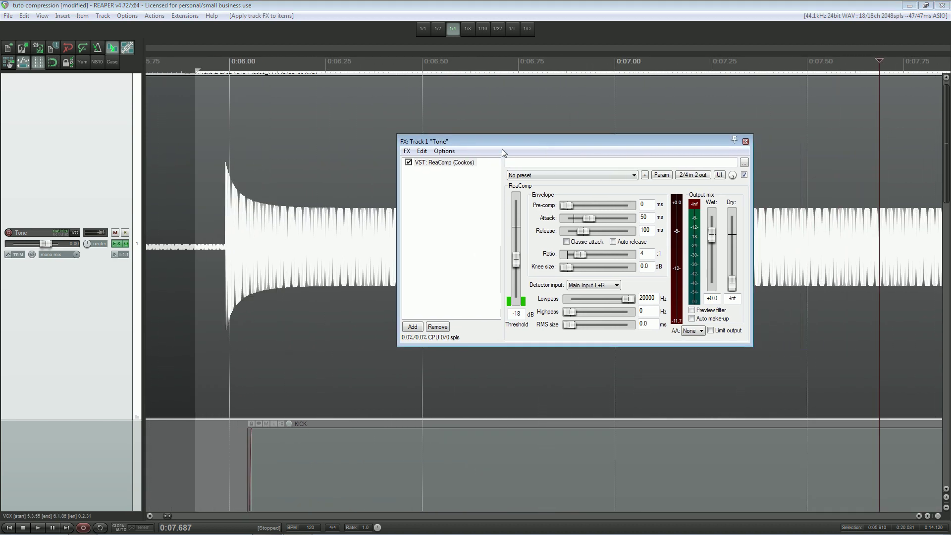
pyautogui.click(262, 180)
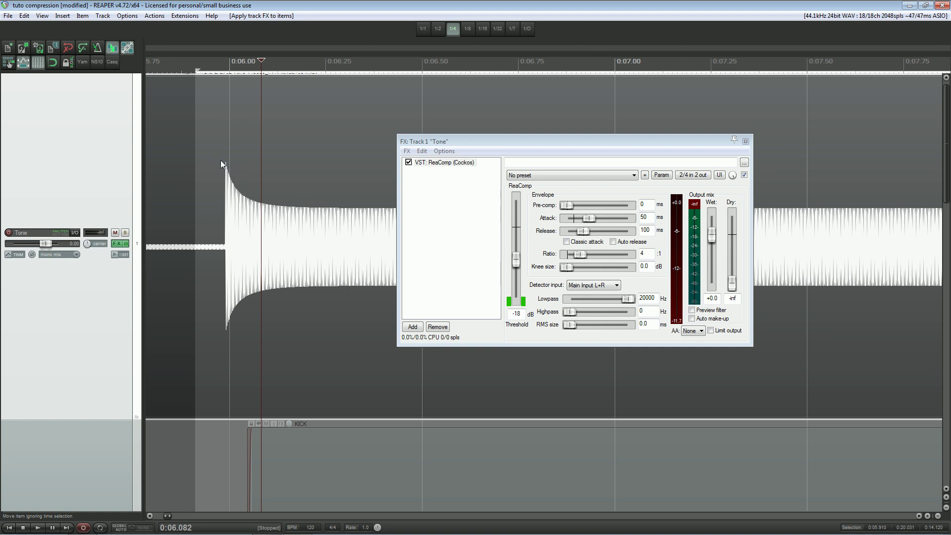
pyautogui.scroll(-4, 258, 208)
pyautogui.rightClick(287, 245)
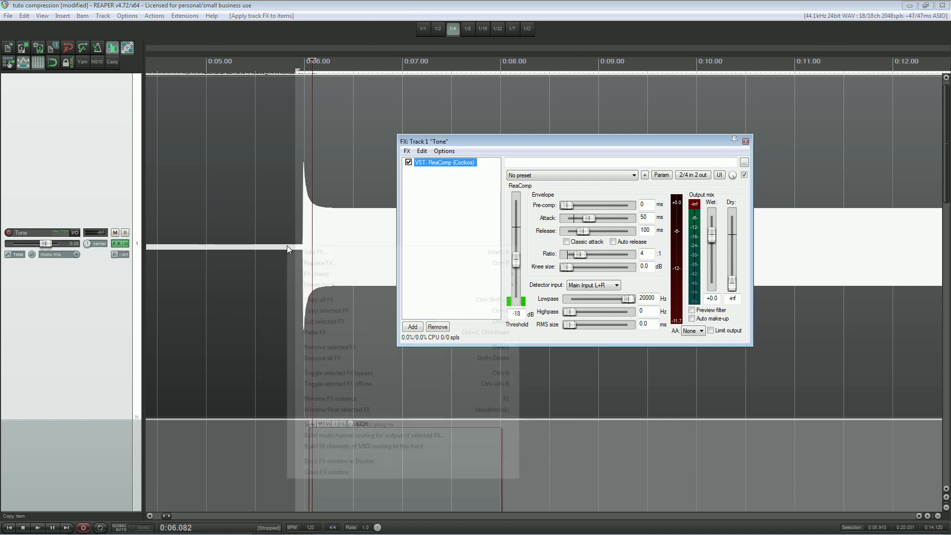
# - Compare the compressed take of the whole Tone item with its original take by cycling through the takes
pyautogui.press('Escape')
pyautogui.scroll(-6, 278, 228)
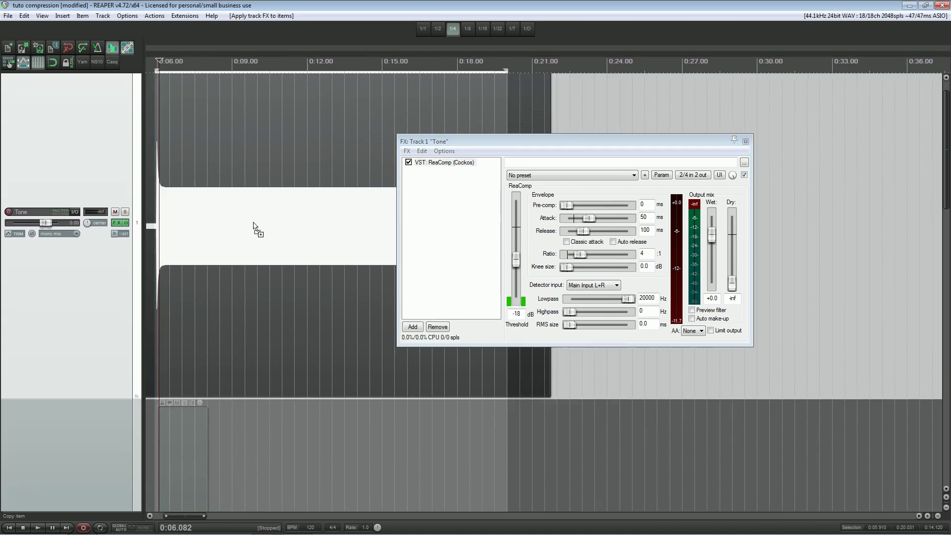
pyautogui.scroll(-1, 253, 226)
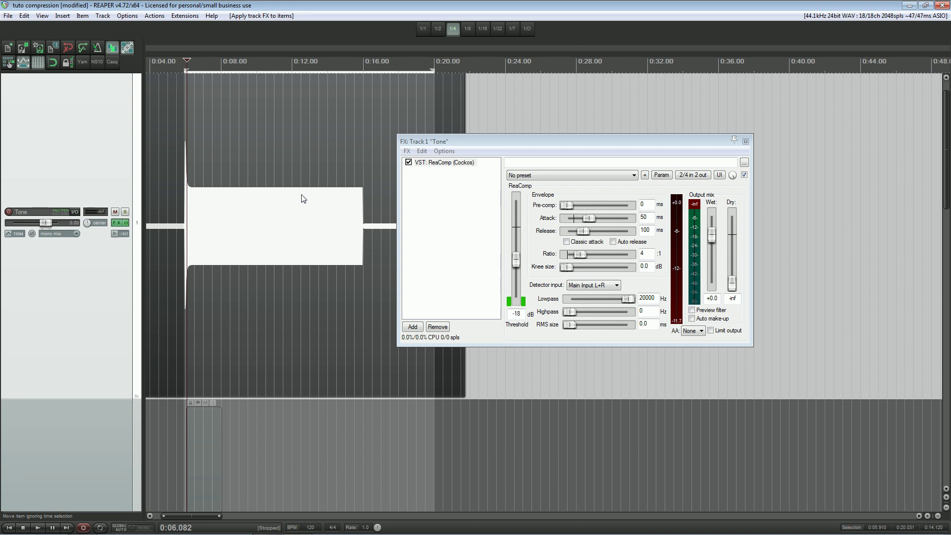
pyautogui.press('t')
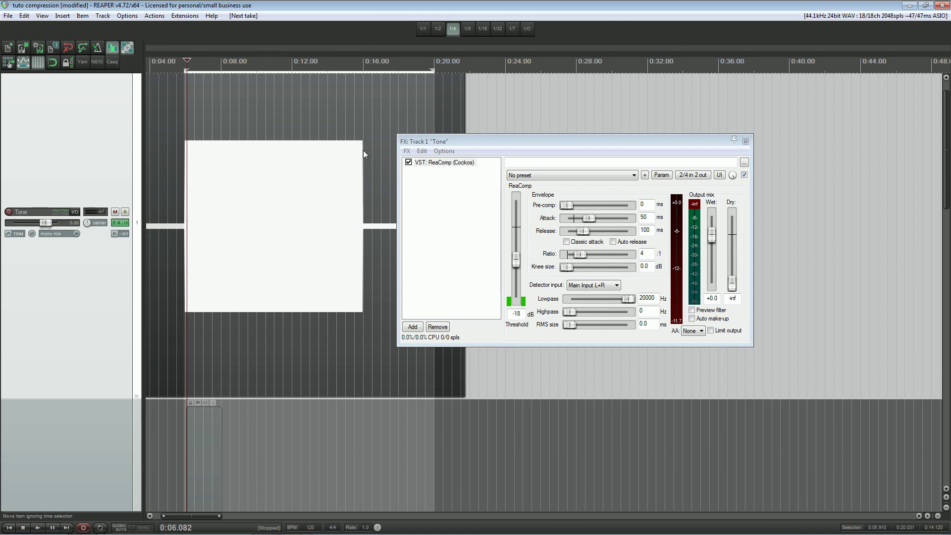
pyautogui.hotkey('ctrl', 'shift', 'f')
# - Mark a short time selection over the release curve just after the loud section ends, near 0:16
pyautogui.scroll(5, 362, 212)
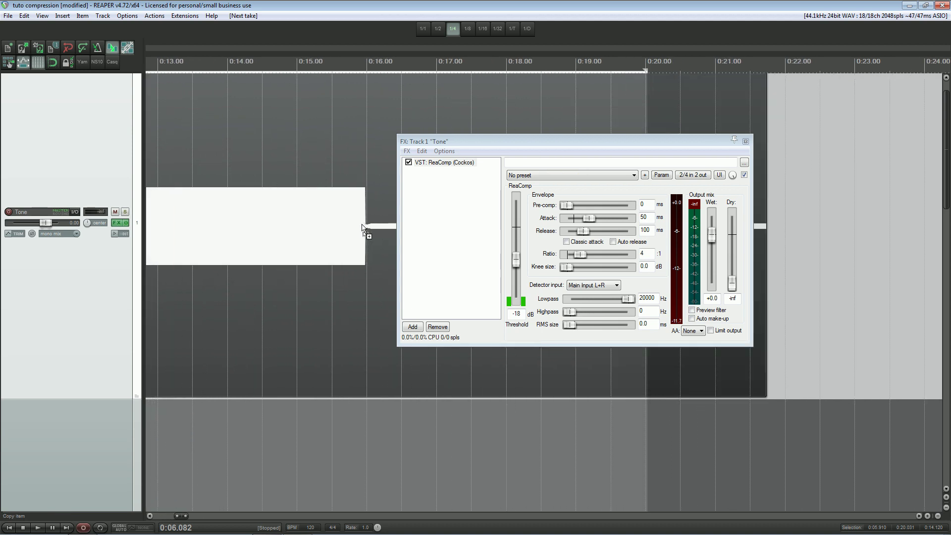
pyautogui.scroll(5, 286, 250)
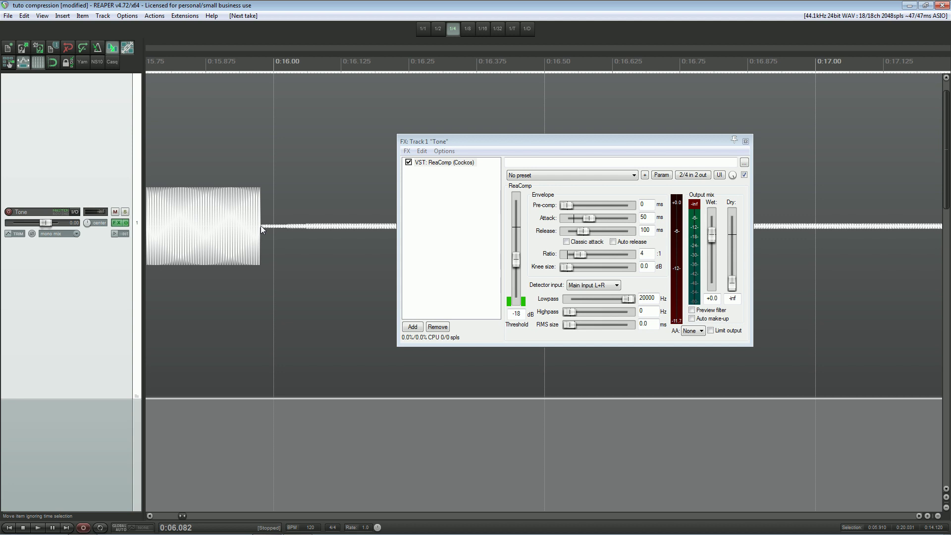
pyautogui.scroll(-2, 275, 227)
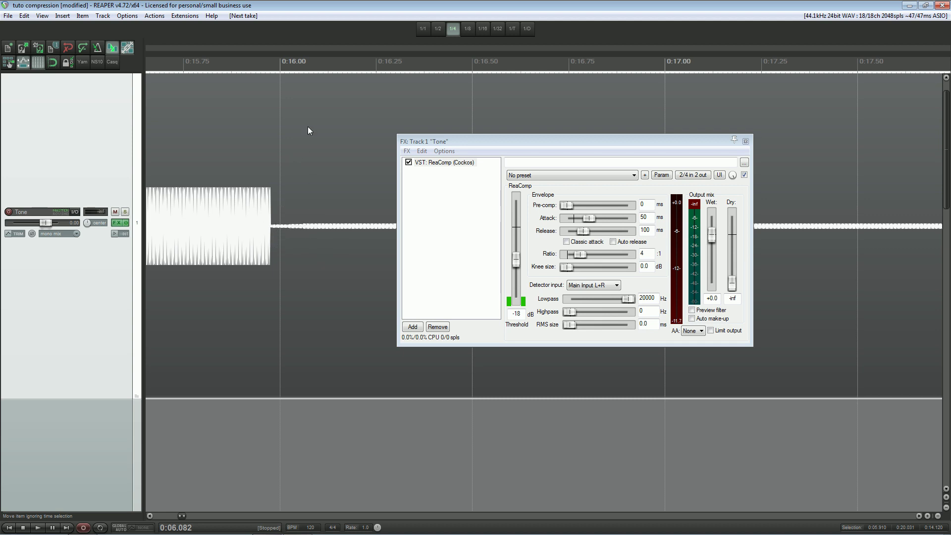
pyautogui.moveTo(306, 69); pyautogui.dragTo(275, 69)
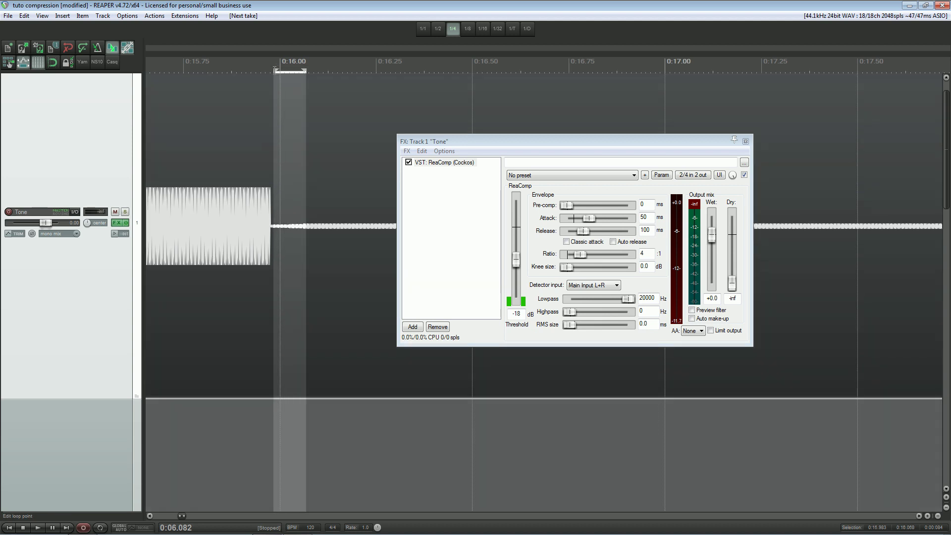
# - Move the ReaComp window clear of the Tone item so the entire compressed waveform can be seen
pyautogui.scroll(-5, 291, 211)
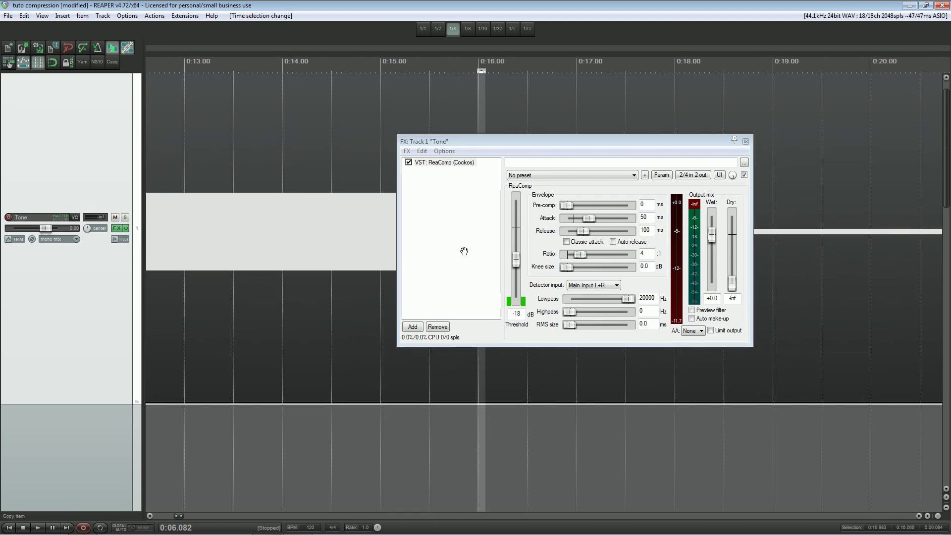
pyautogui.scroll(-2, 304, 244)
pyautogui.scroll(-2, 293, 239)
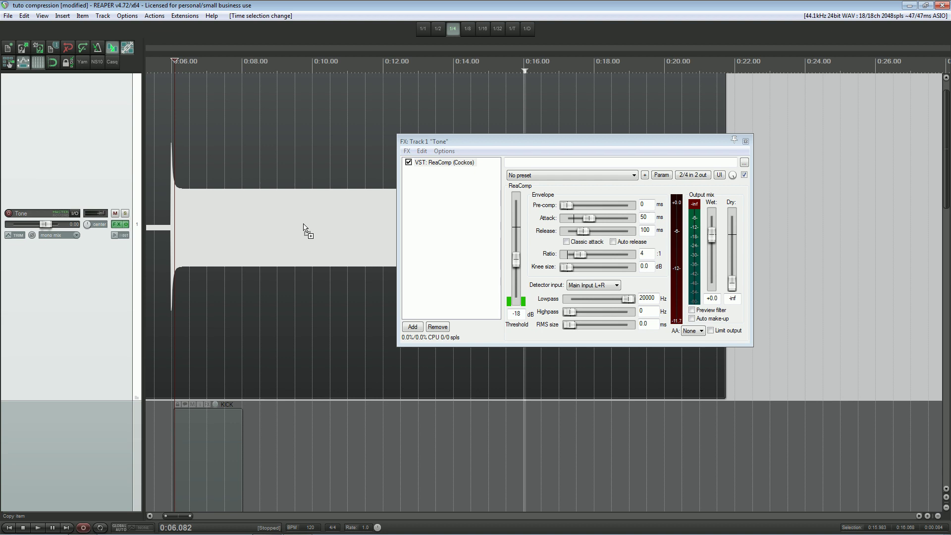
pyautogui.scroll(-3, 304, 224)
pyautogui.click(463, 143)
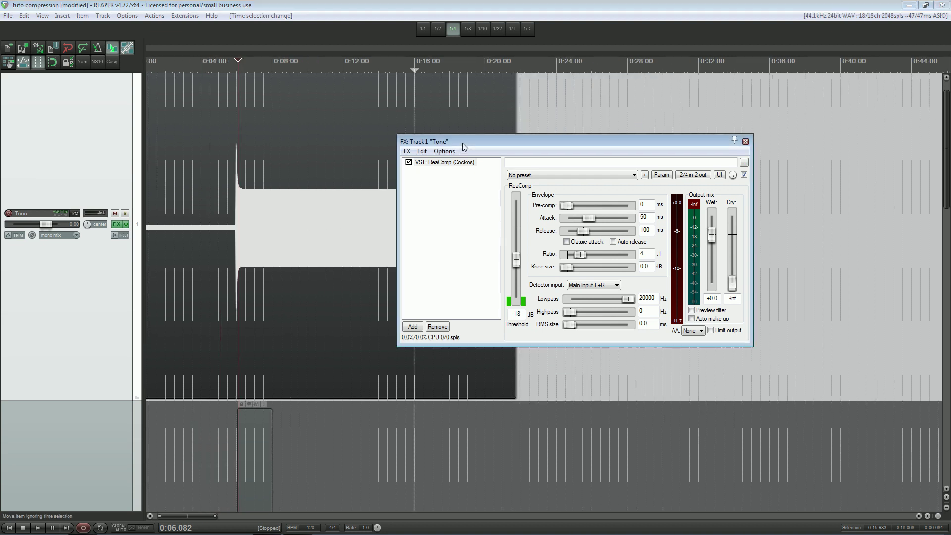
pyautogui.moveTo(464, 145); pyautogui.dragTo(586, 137)
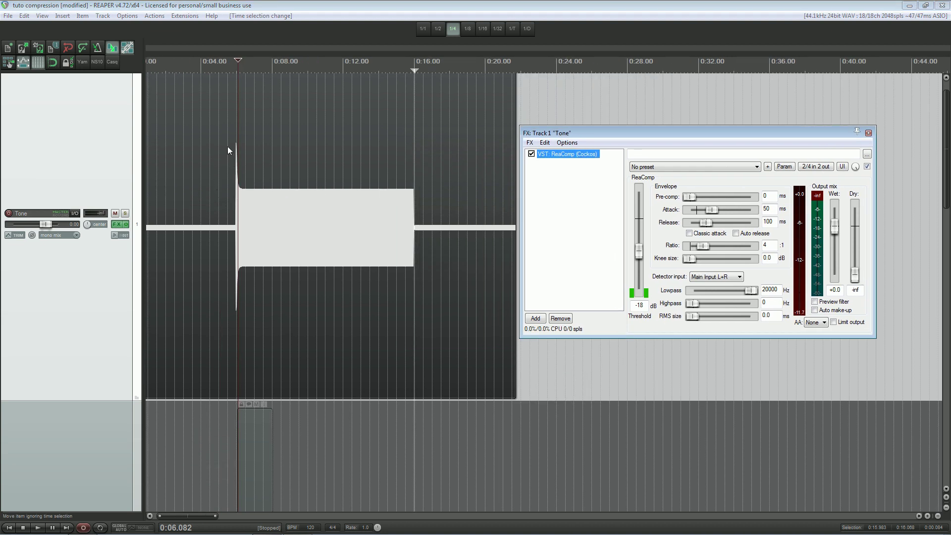
# - Cycle the Tone item to its original take and back to the compressed take to compare their shapes
pyautogui.scroll(4, 366, 225)
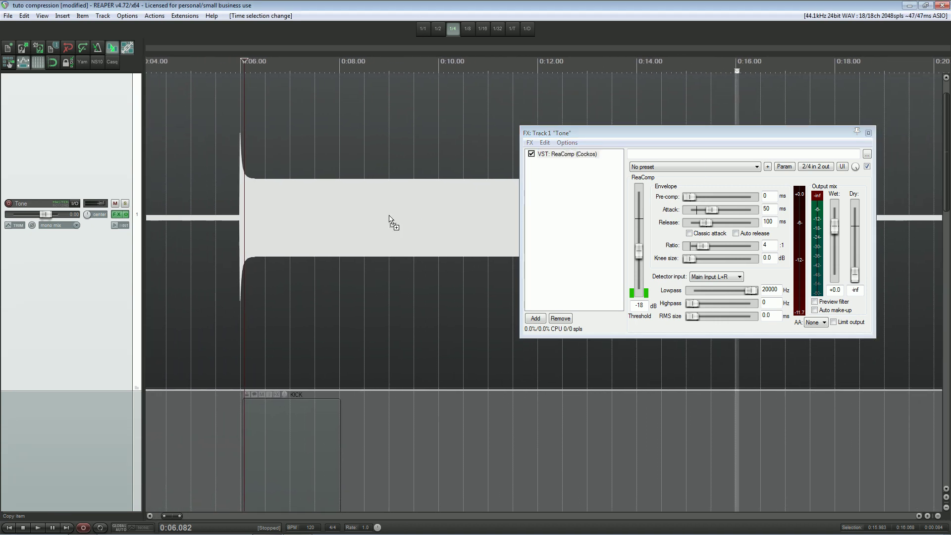
pyautogui.scroll(-3, 287, 229)
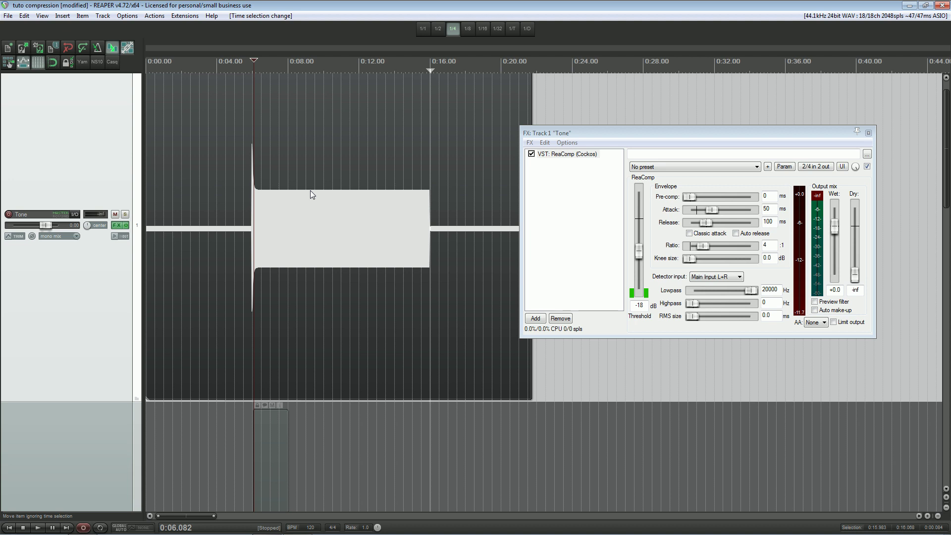
pyautogui.scroll(4, 238, 182)
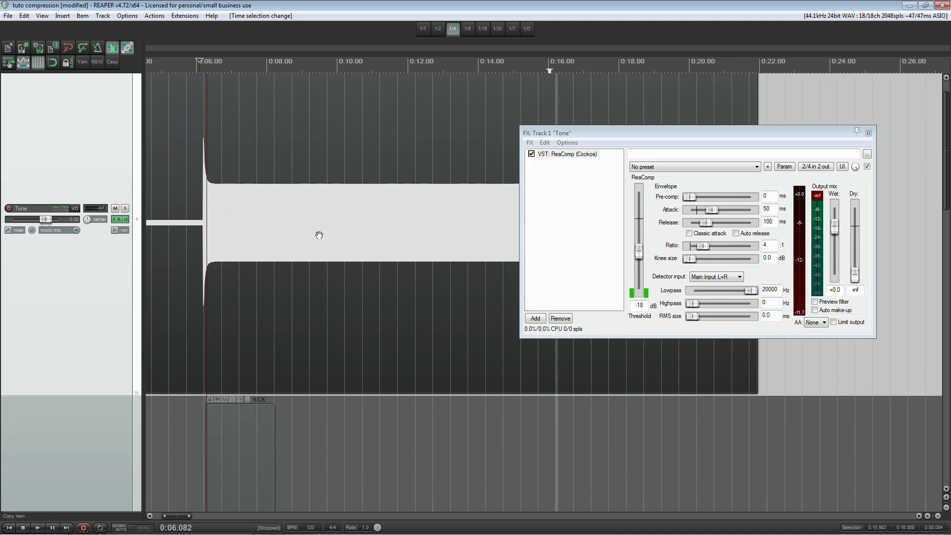
pyautogui.scroll(-4, 282, 235)
pyautogui.press('t')
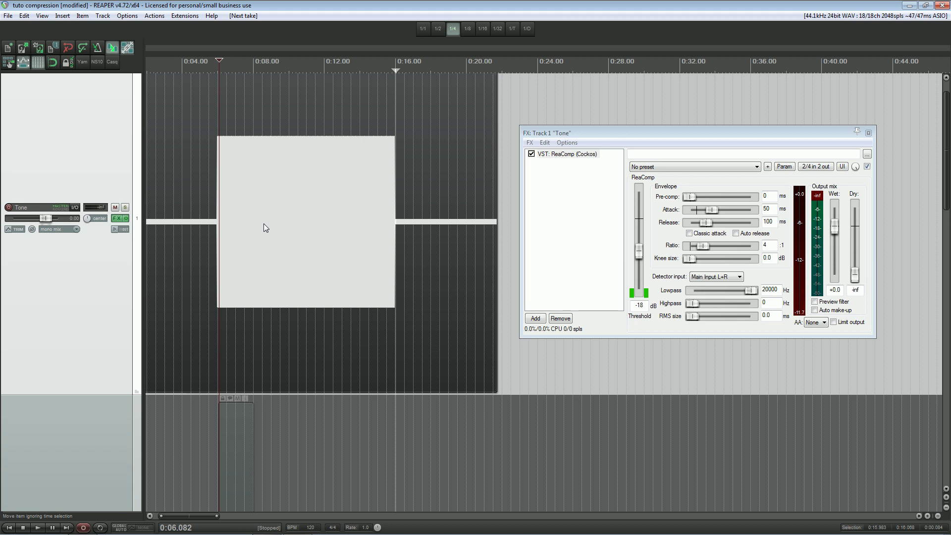
pyautogui.hscroll(-2, 272, 214)
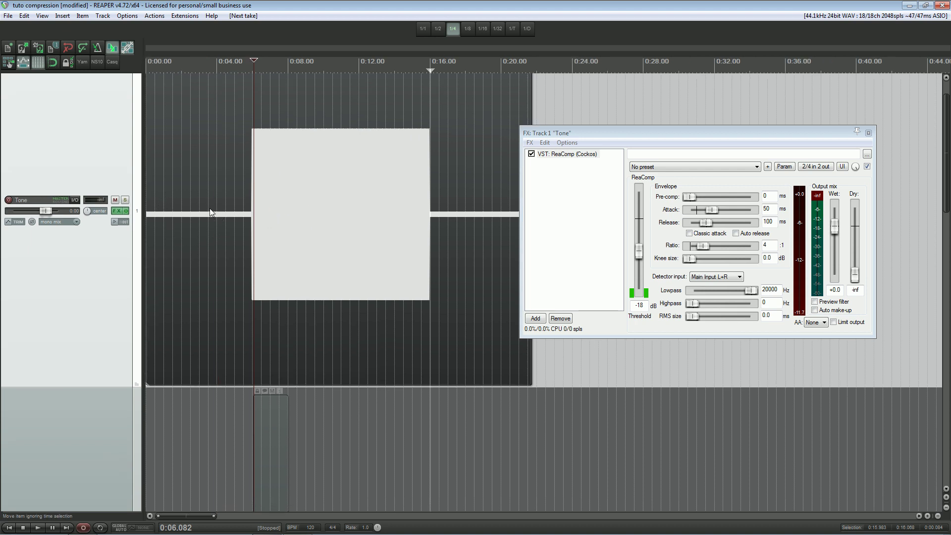
pyautogui.press('t')
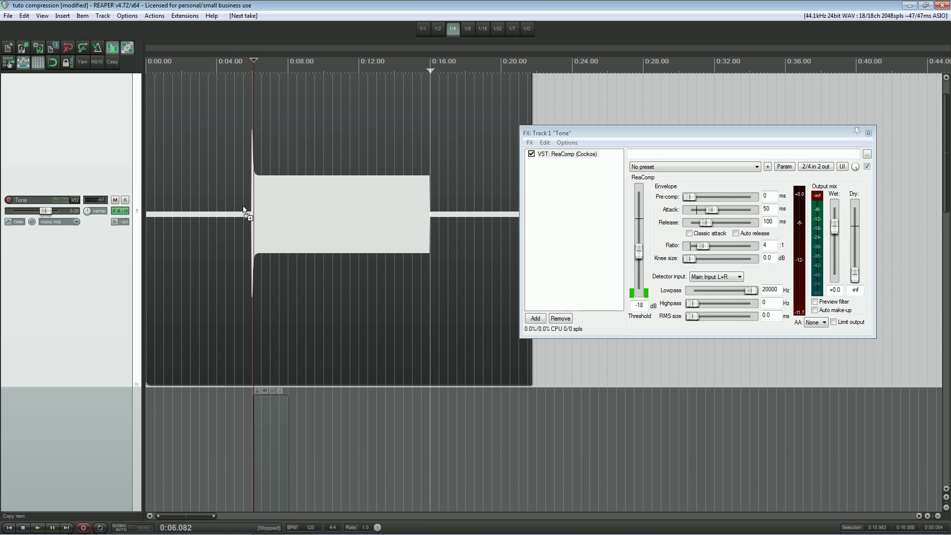
# - Examine the attack curve near 0:06 and the release curve near 0:16 in the compressed take
pyautogui.scroll(5, 269, 173)
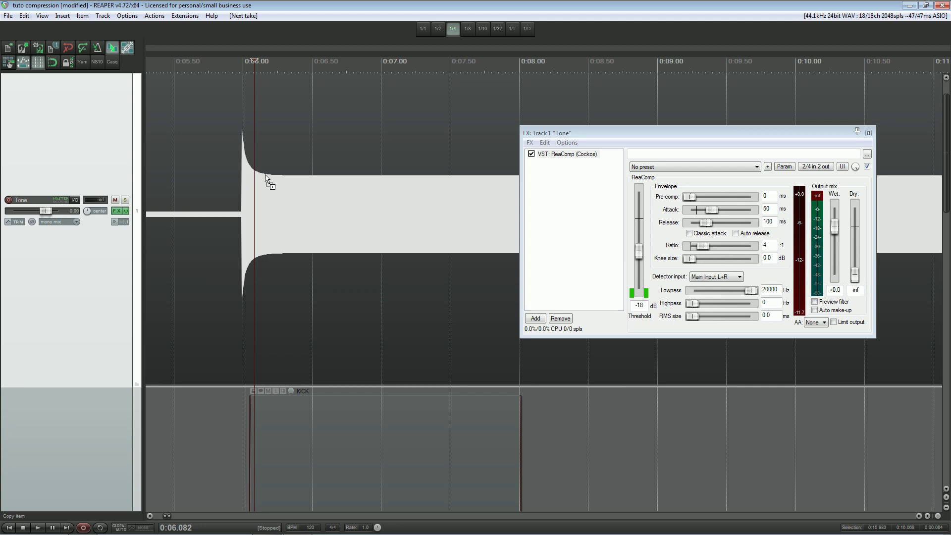
pyautogui.scroll(-1, 320, 179)
pyautogui.scroll(-4, 320, 180)
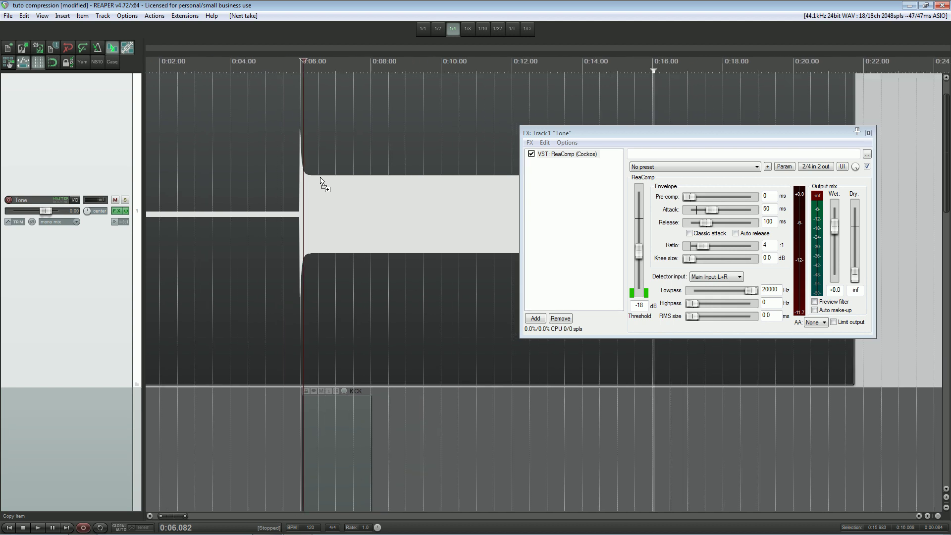
pyautogui.hscroll(2, 317, 195)
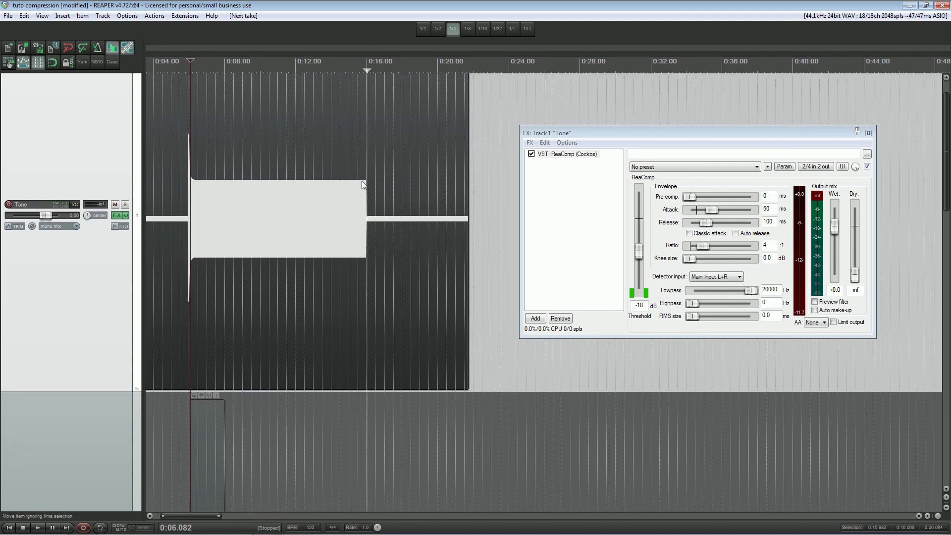
pyautogui.scroll(5, 364, 183)
pyautogui.hscroll(3, 377, 198)
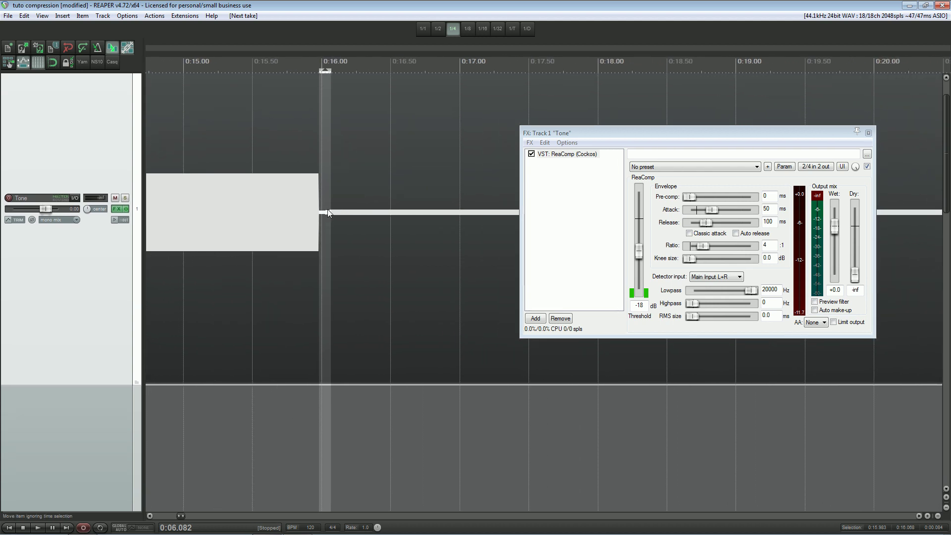
pyautogui.scroll(-4, 462, 243)
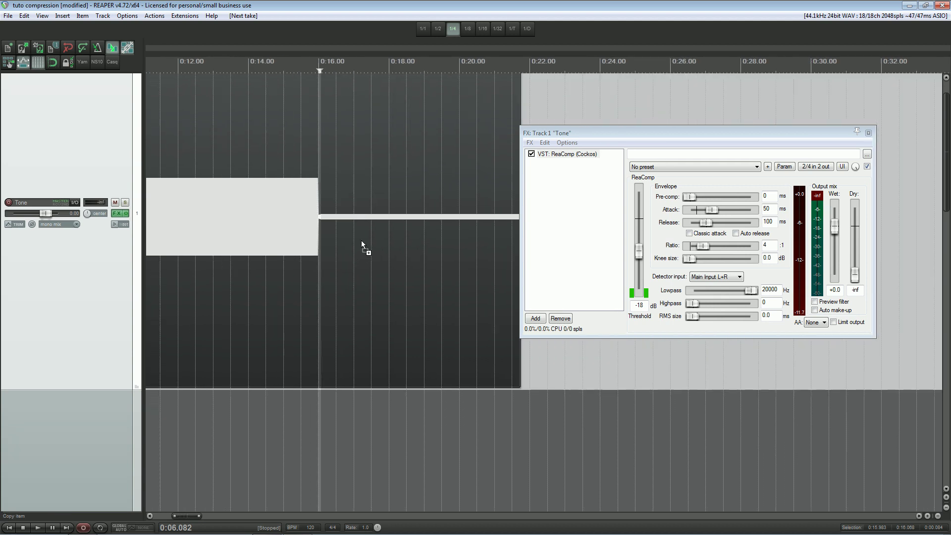
pyautogui.scroll(-3, 362, 242)
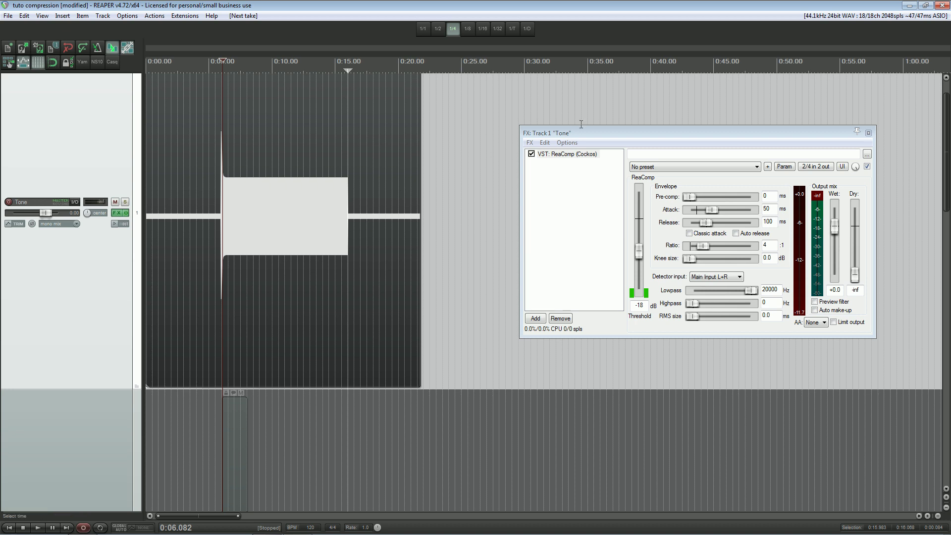
# - Bring the ReaComp window beside the waveform and compare its attack and release settings with the curves near 0:06 and 0:16
pyautogui.moveTo(603, 132); pyautogui.dragTo(448, 109)
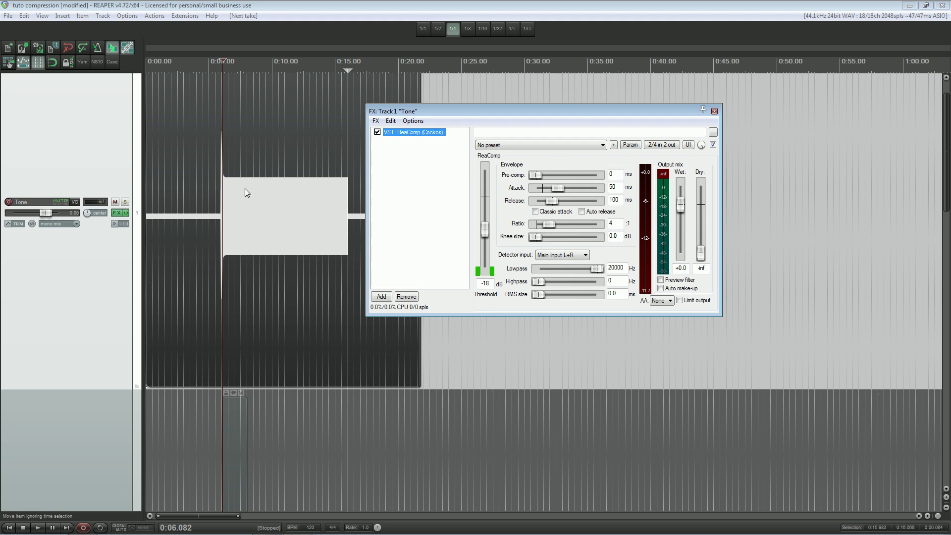
pyautogui.scroll(10, 233, 182)
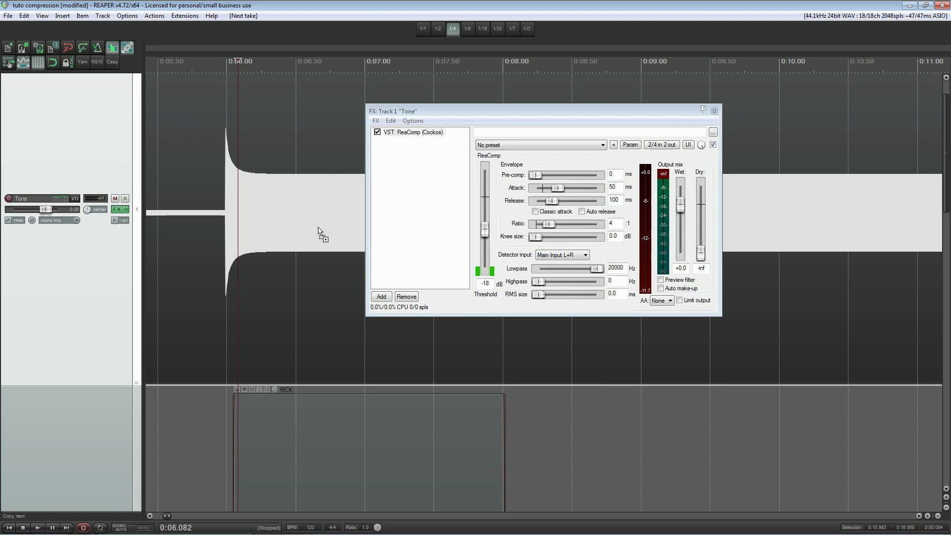
pyautogui.scroll(-5, 318, 233)
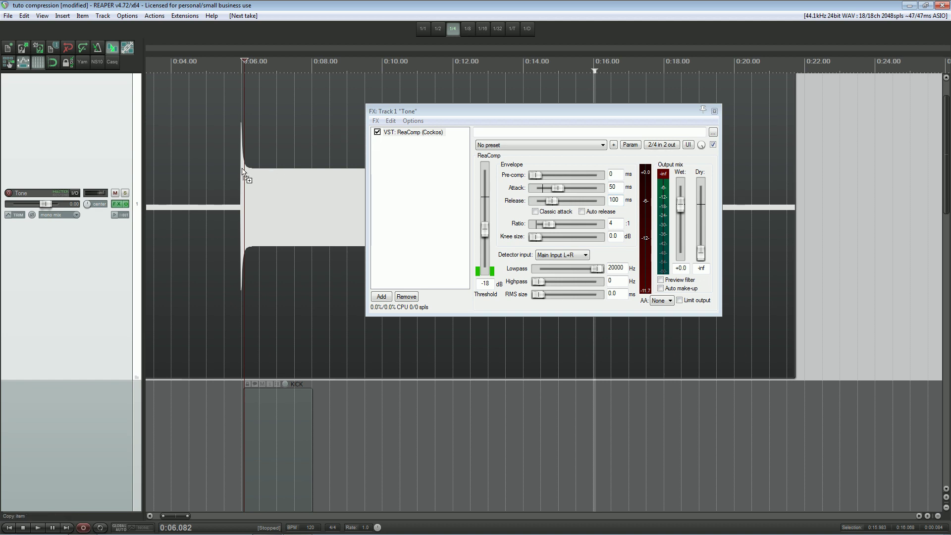
pyautogui.scroll(5, 249, 171)
pyautogui.scroll(-3, 248, 171)
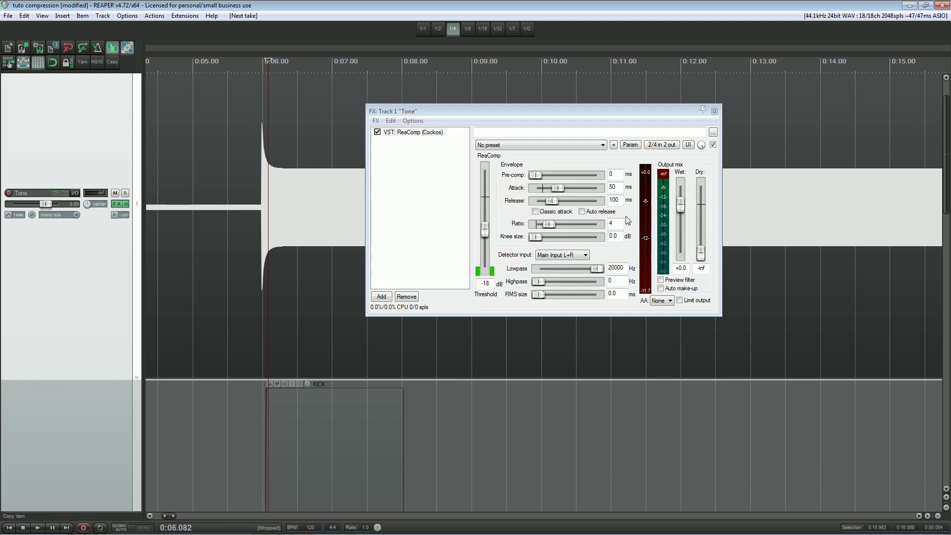
pyautogui.moveTo(304, 173); pyautogui.dragTo(238, 175)
pyautogui.scroll(-3, 246, 200)
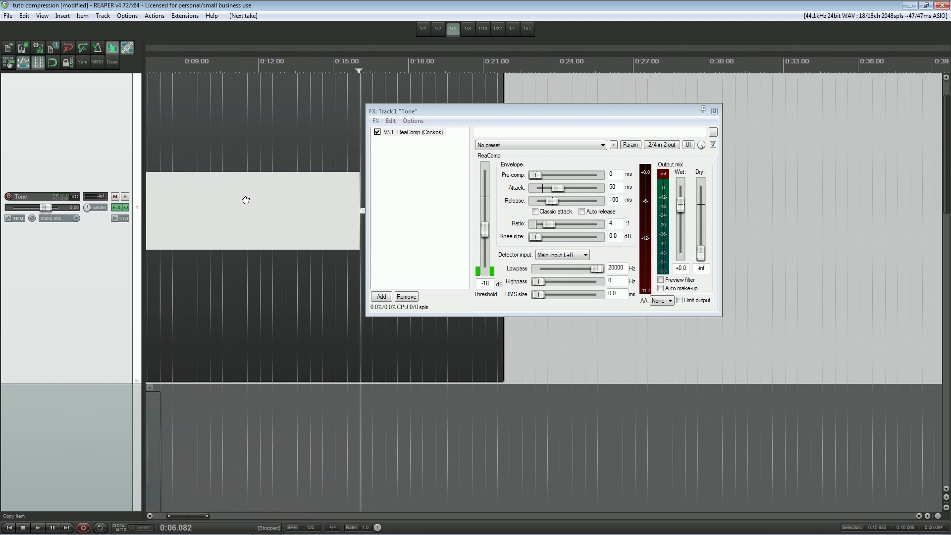
pyautogui.scroll(5, 246, 200)
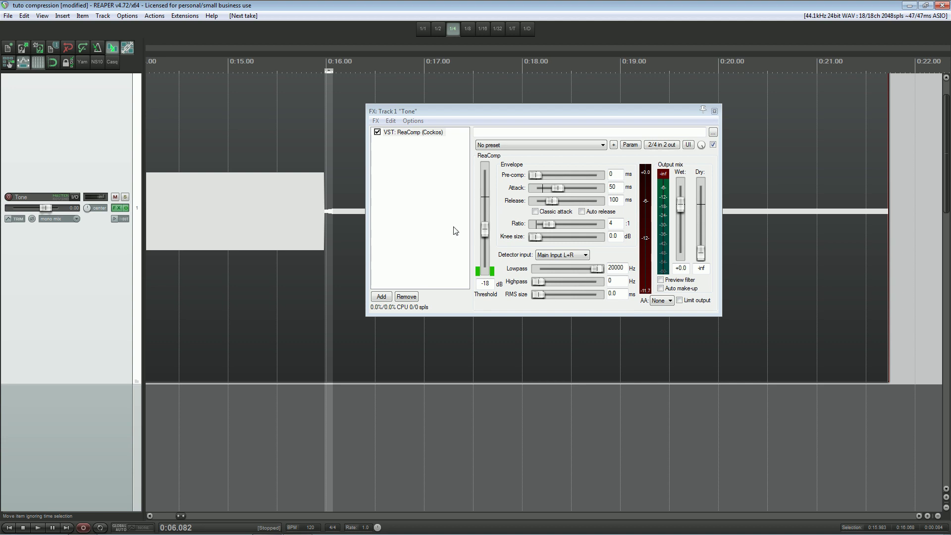
pyautogui.scroll(-2, 281, 201)
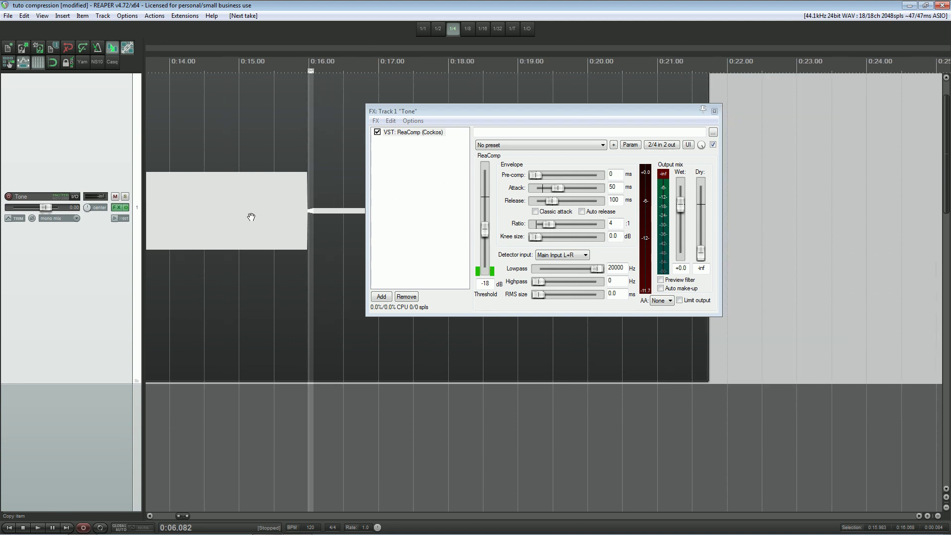
pyautogui.scroll(-5, 441, 207)
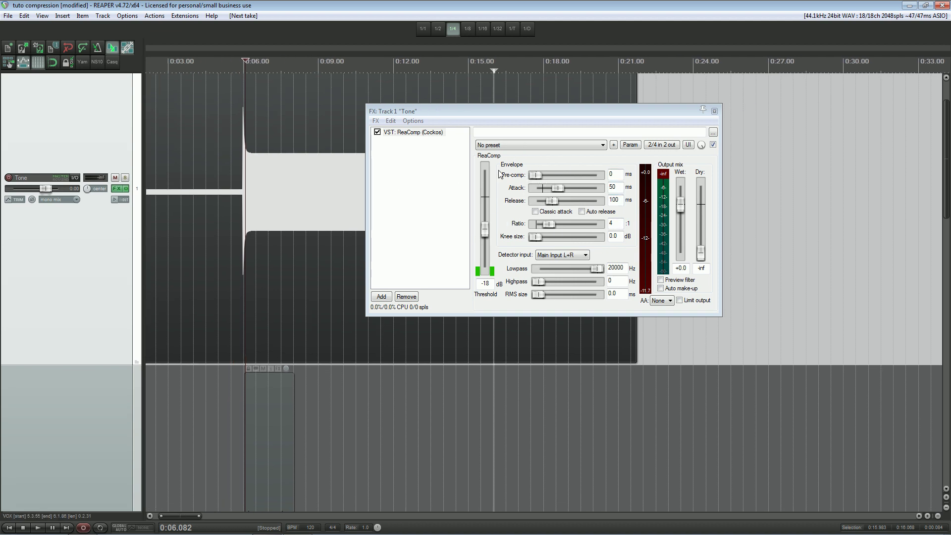
# - Switch the Tone item to its uncompressed take, move ReaComp aside, and place the edit cursor before the loud section, at 0:05.111
pyautogui.moveTo(572, 112); pyautogui.dragTo(430, 100)
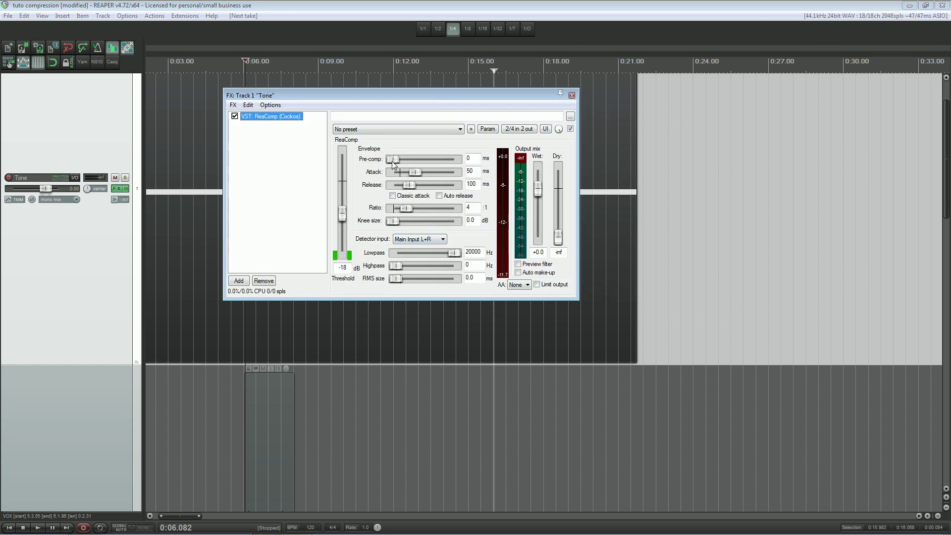
pyautogui.moveTo(294, 92); pyautogui.dragTo(350, 103)
pyautogui.click(287, 159)
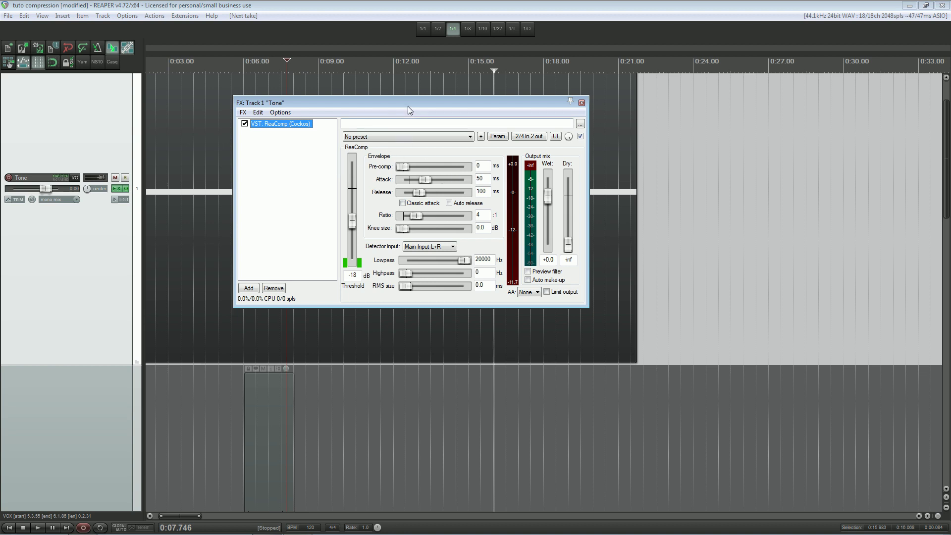
pyautogui.moveTo(409, 106); pyautogui.dragTo(459, 100)
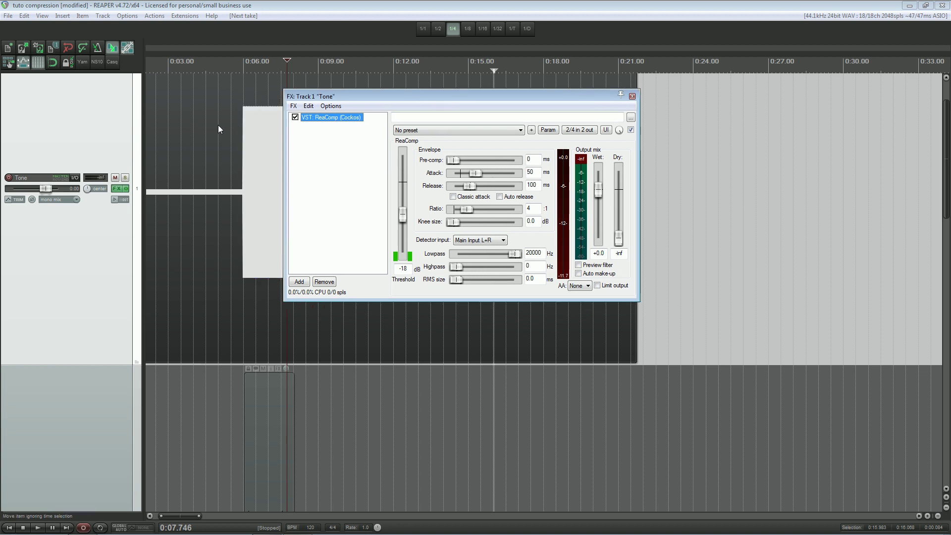
pyautogui.click(222, 137)
pyautogui.scroll(5, 221, 132)
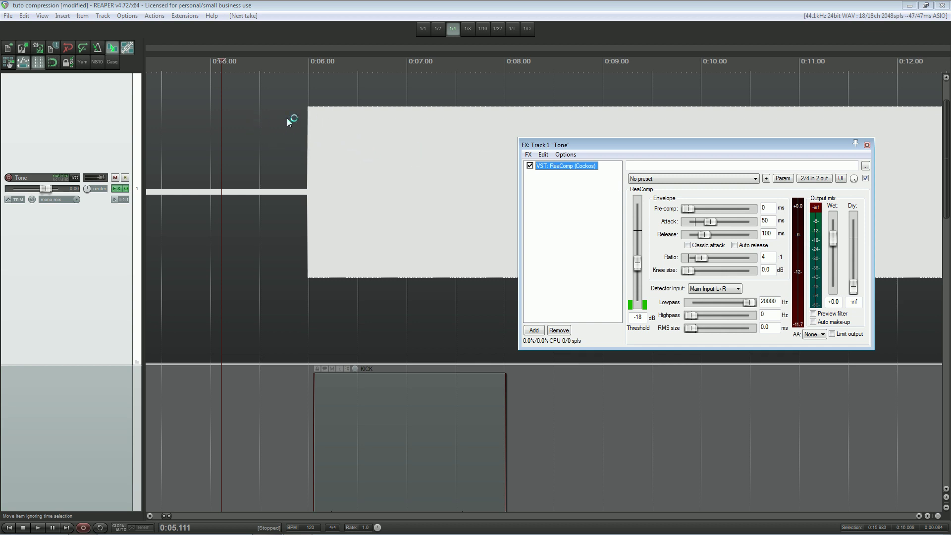
# - Place the edit cursor at several points before and after the level jump at 0:06, finishing at 0:04.983
pyautogui.click(278, 63)
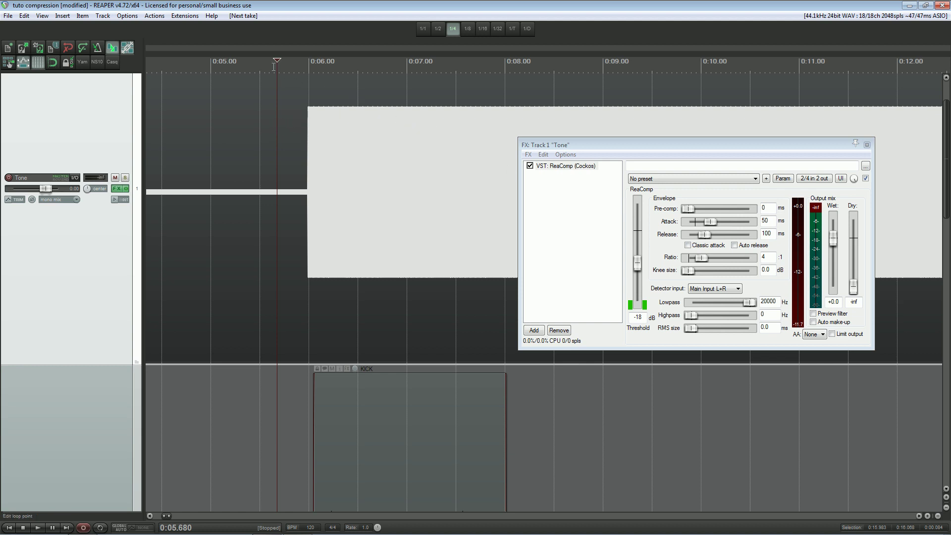
pyautogui.click(213, 63)
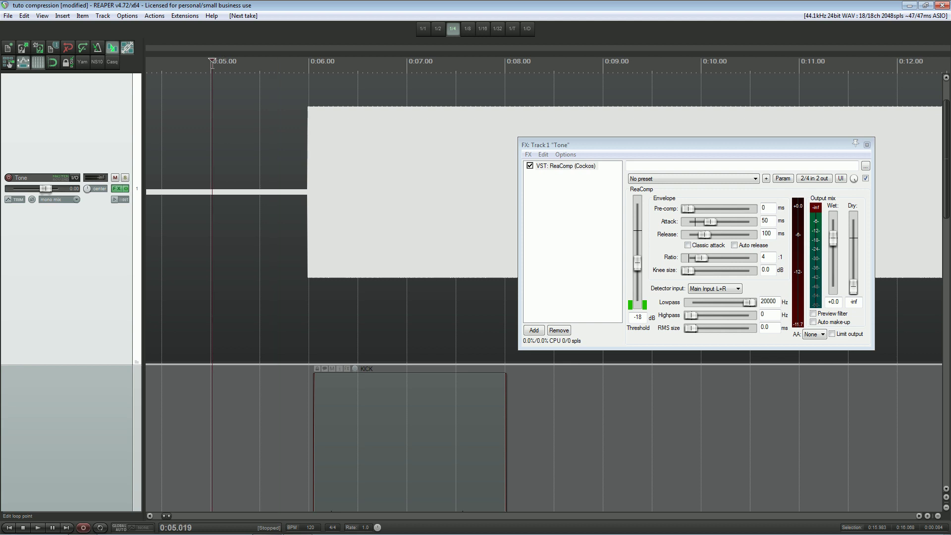
pyautogui.click(406, 63)
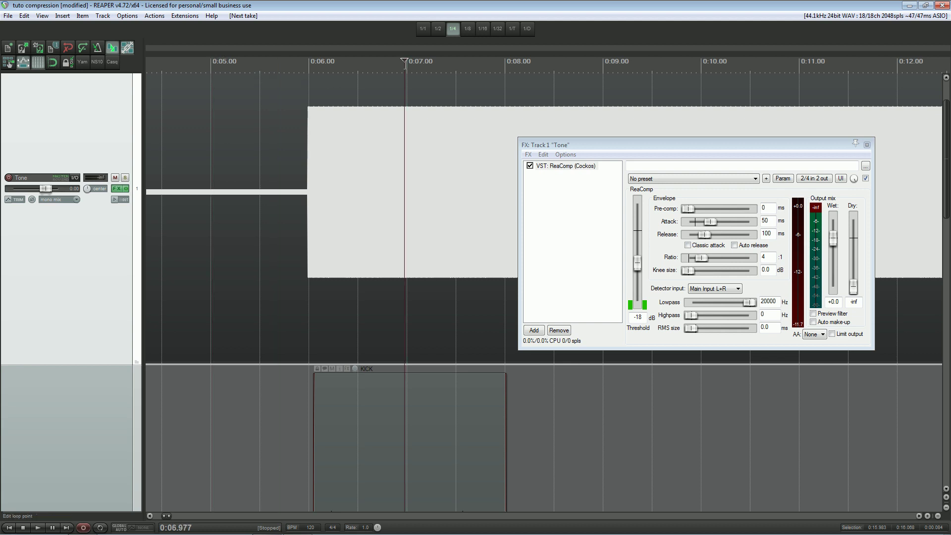
pyautogui.click(210, 69)
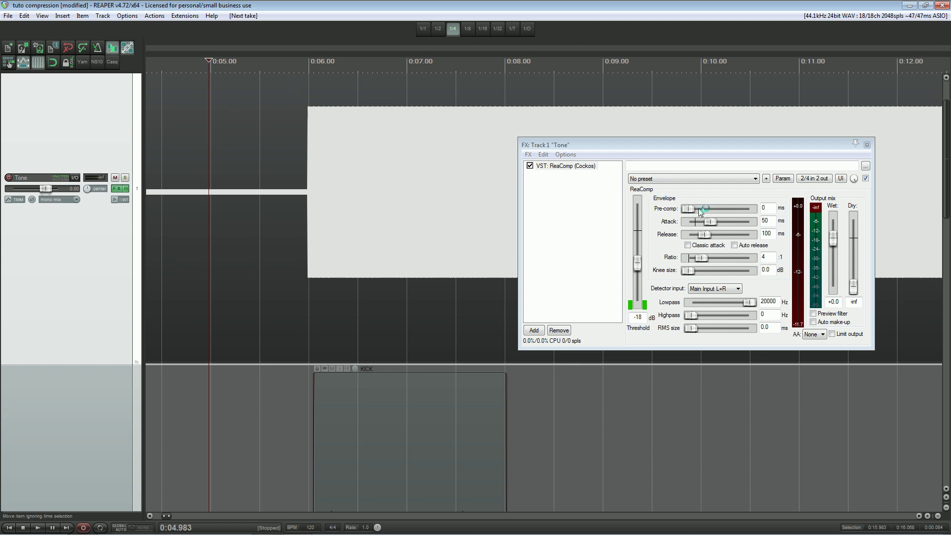
# - Set ReaComp's Pre-comp to 250 ms, apply the track FX to the Tone item, and examine the waveform around 0:06
pyautogui.moveTo(693, 211); pyautogui.dragTo(711, 210)
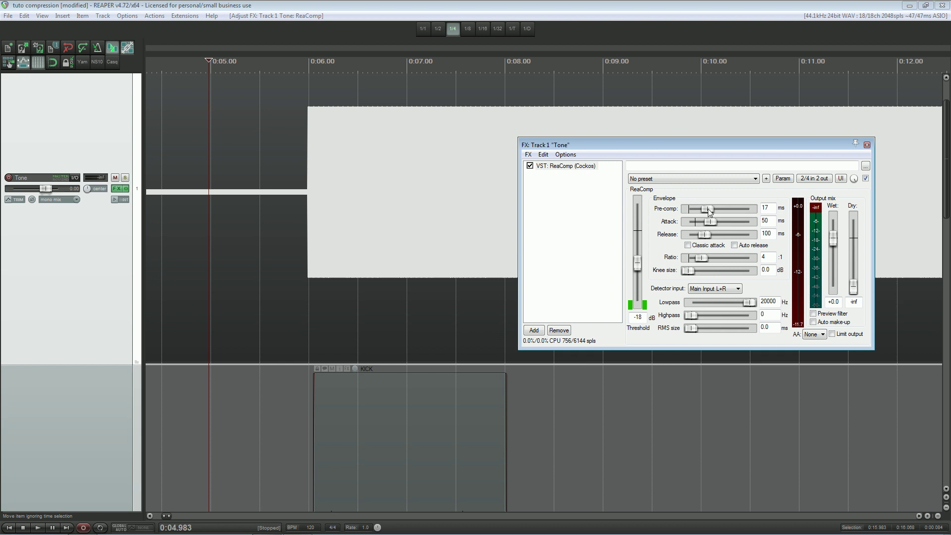
pyautogui.moveTo(709, 212); pyautogui.dragTo(726, 213)
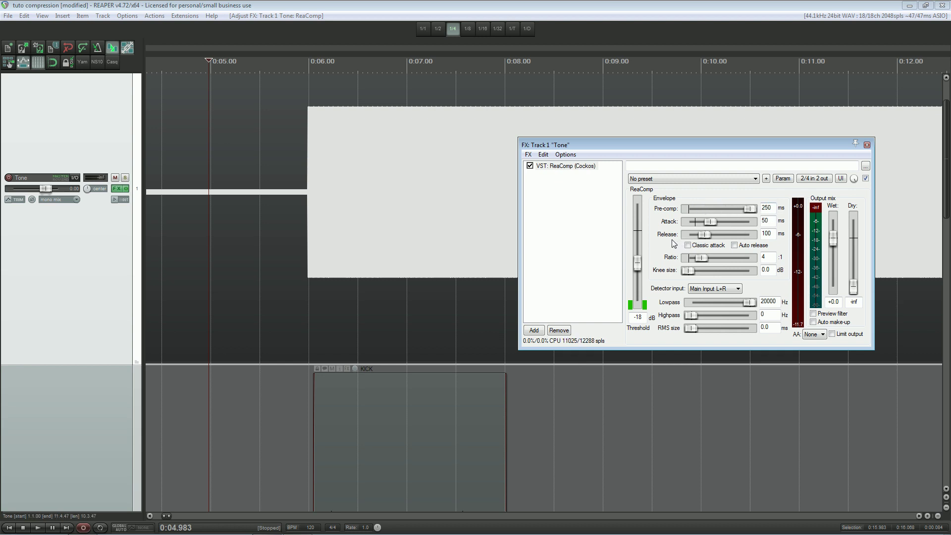
pyautogui.click(273, 161)
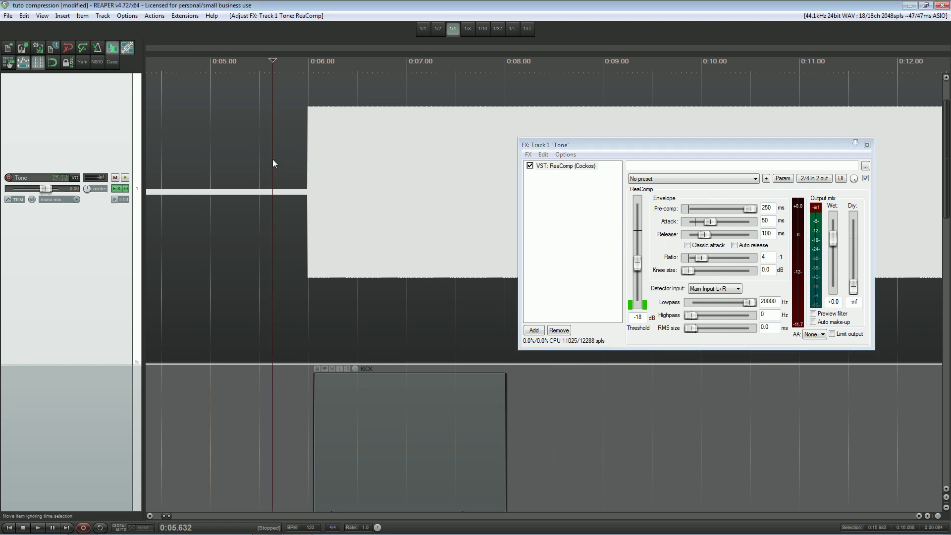
pyautogui.hotkey('ctrl', 'shift', 'f')
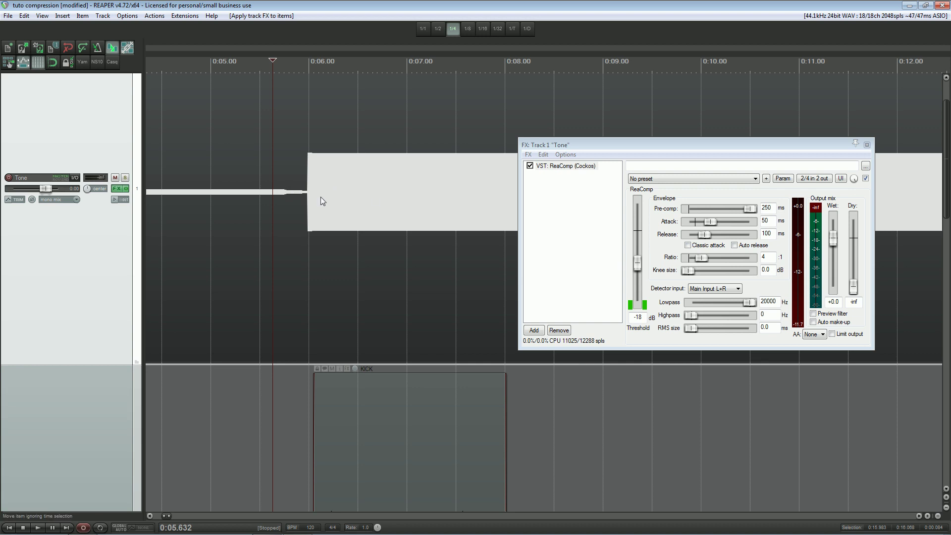
pyautogui.scroll(2, 304, 178)
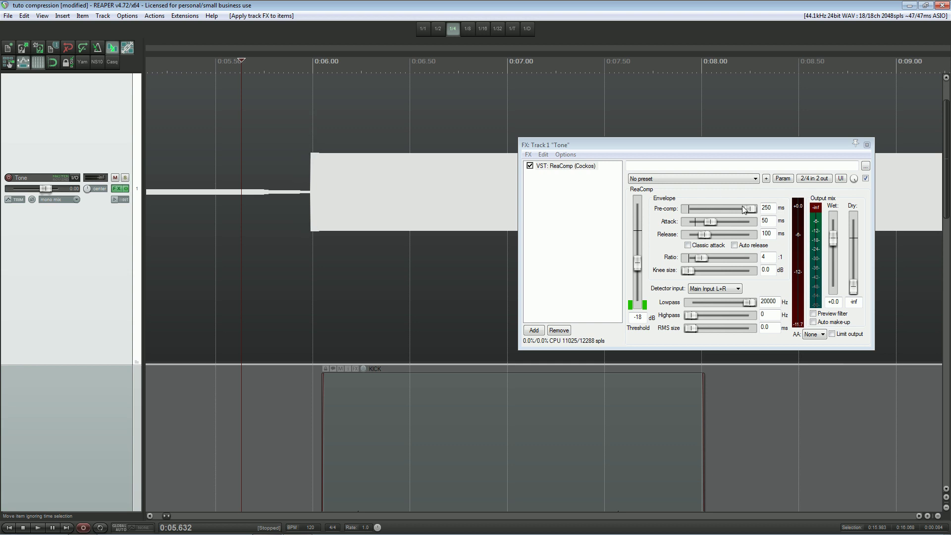
# - Reset Pre-comp to 0 ms, return the Tone item to its uncompressed take, and enable Classic attack in ReaComp
pyautogui.moveTo(750, 209); pyautogui.dragTo(653, 212)
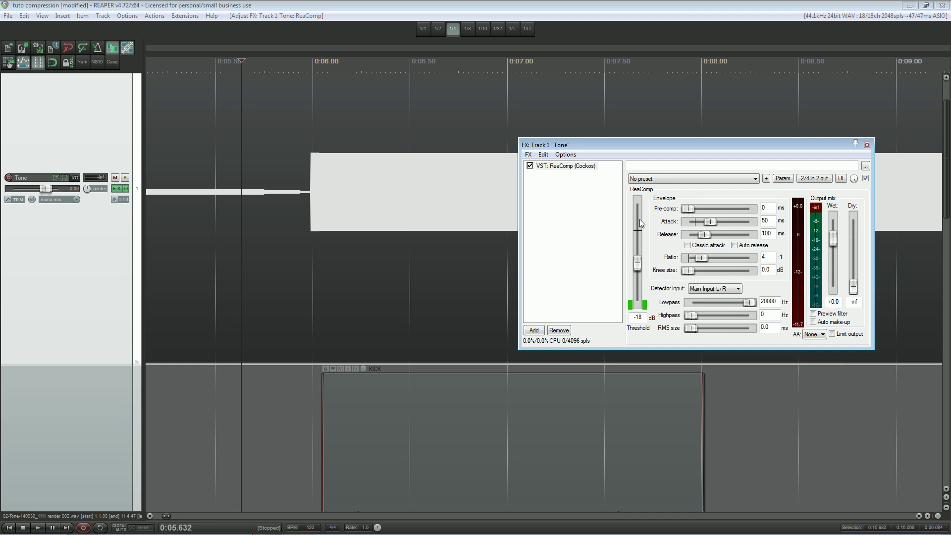
pyautogui.moveTo(689, 210)
pyautogui.mouseDown()
pyautogui.moveTo(744, 217)
pyautogui.moveTo(676, 212)
pyautogui.mouseUp()
pyautogui.click(328, 218)
pyautogui.click(544, 242)
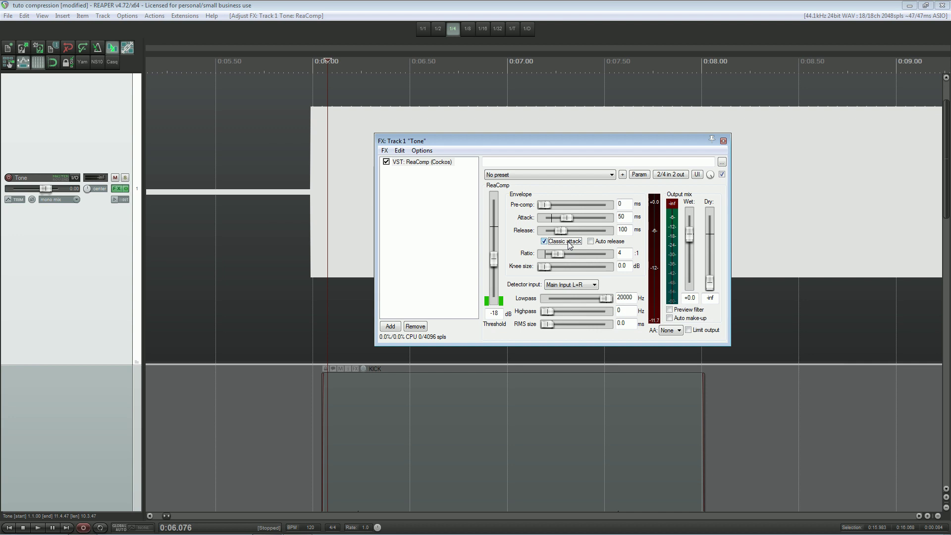
# - Move ReaComp clear of the waveform's upper half, apply the track FX to the Tone item, and examine the attack curve at 0:06
pyautogui.click(305, 160)
pyautogui.scroll(2, 299, 159)
pyautogui.hscroll(-3, 299, 172)
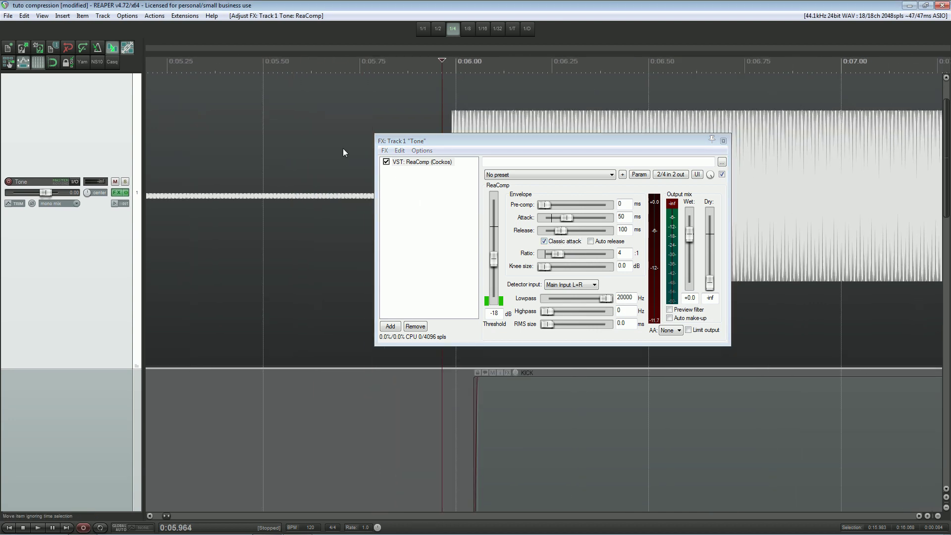
pyautogui.click(264, 66)
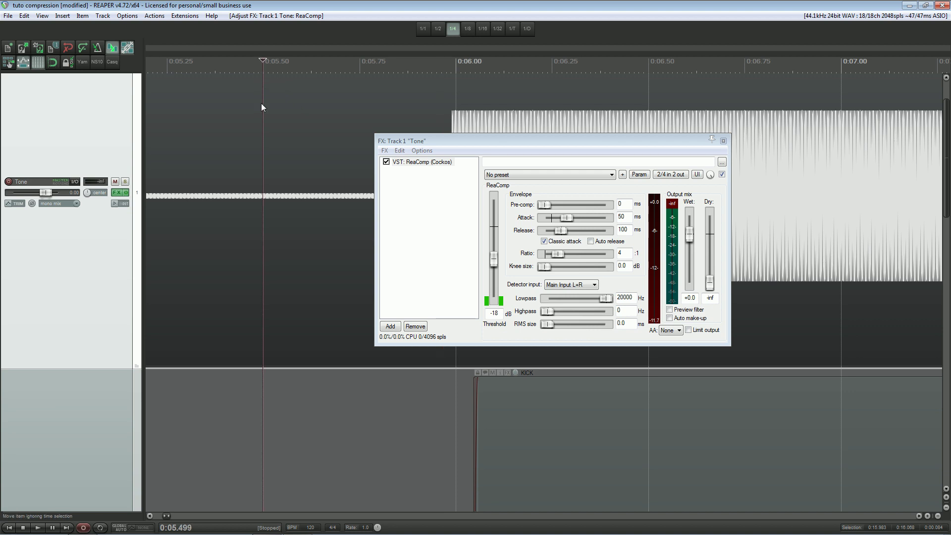
pyautogui.moveTo(448, 140); pyautogui.dragTo(562, 190)
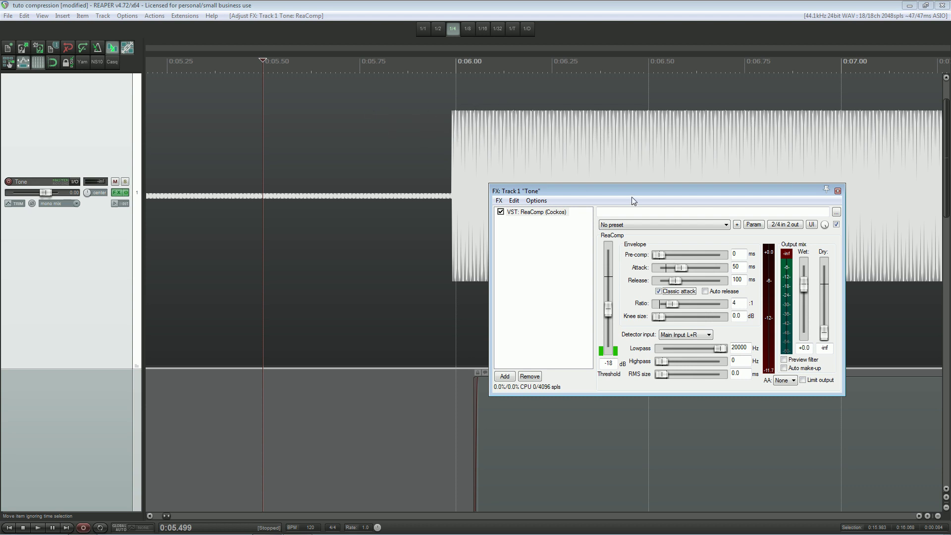
pyautogui.moveTo(617, 195); pyautogui.dragTo(569, 255)
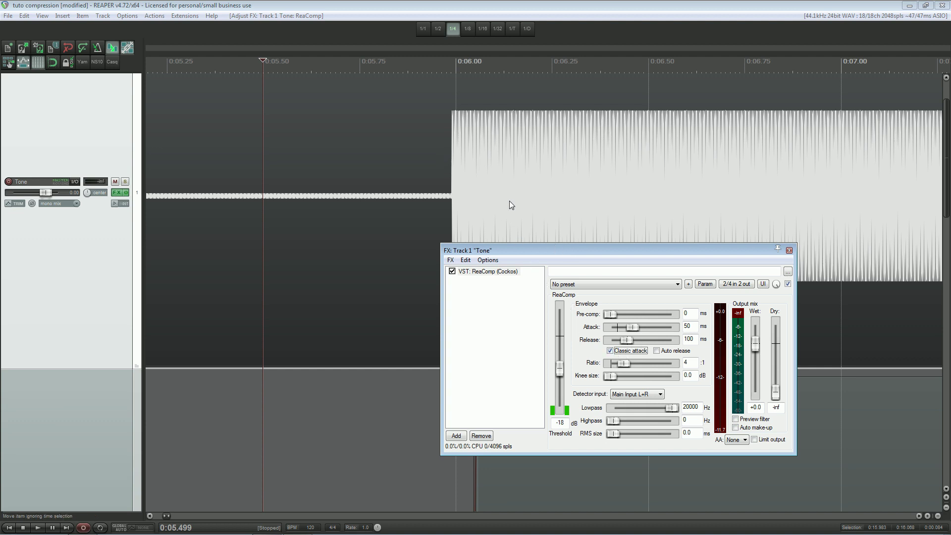
pyautogui.click(416, 165)
pyautogui.hotkey('ctrl', 'shift', 'f')
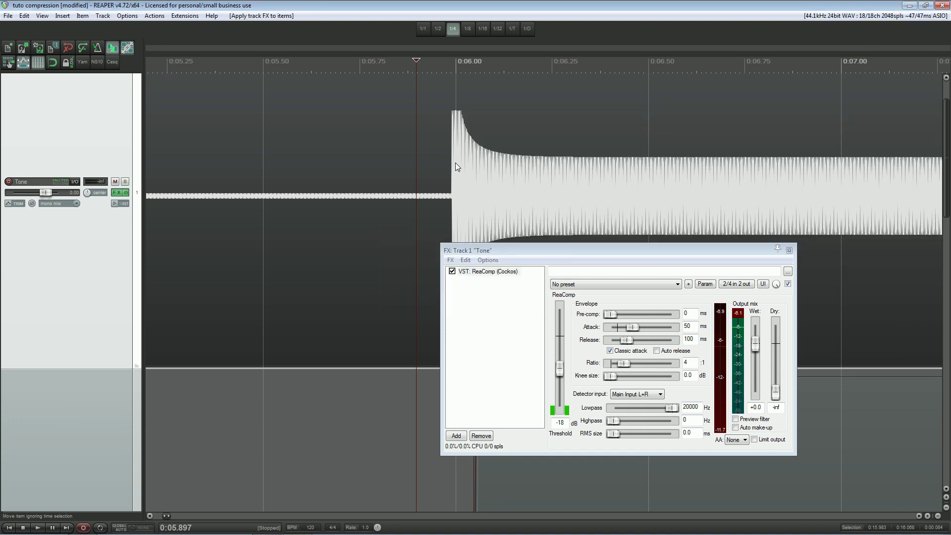
pyautogui.scroll(5, 453, 124)
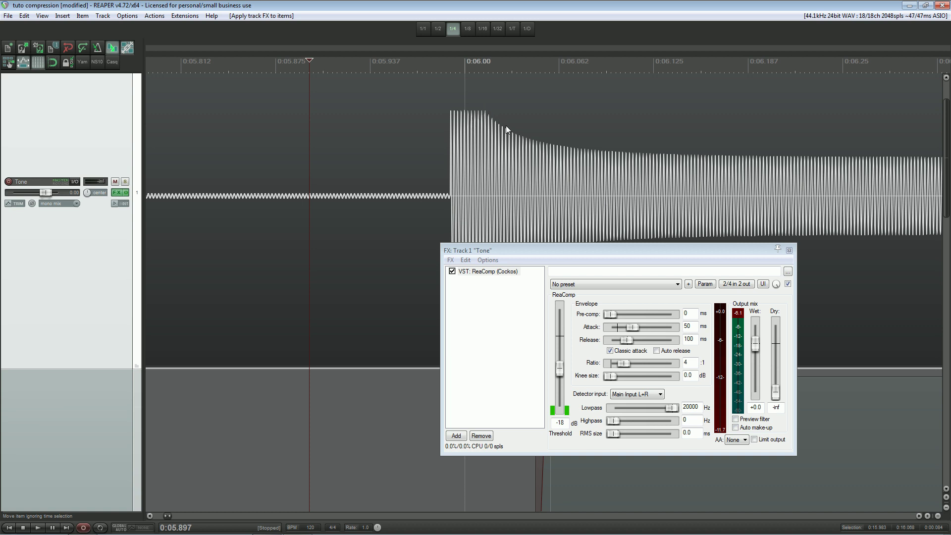
pyautogui.scroll(-3, 509, 156)
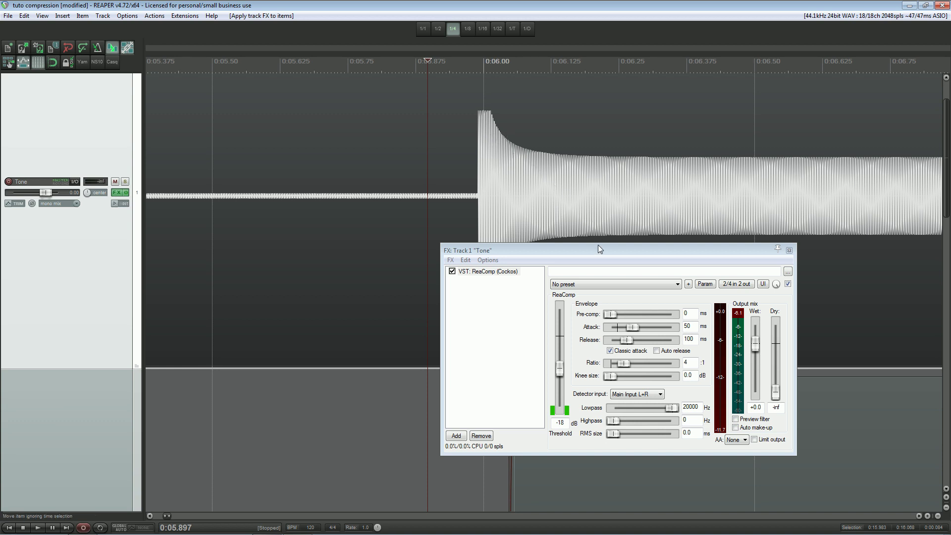
# - Enable Auto release and turn off Classic attack in ReaComp
pyautogui.click(658, 351)
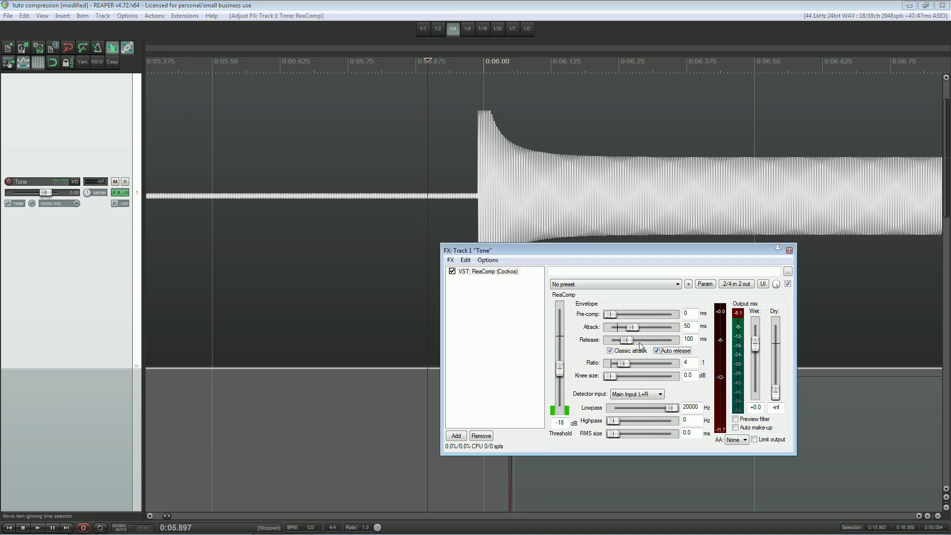
pyautogui.click(610, 351)
pyautogui.scroll(-10, 503, 170)
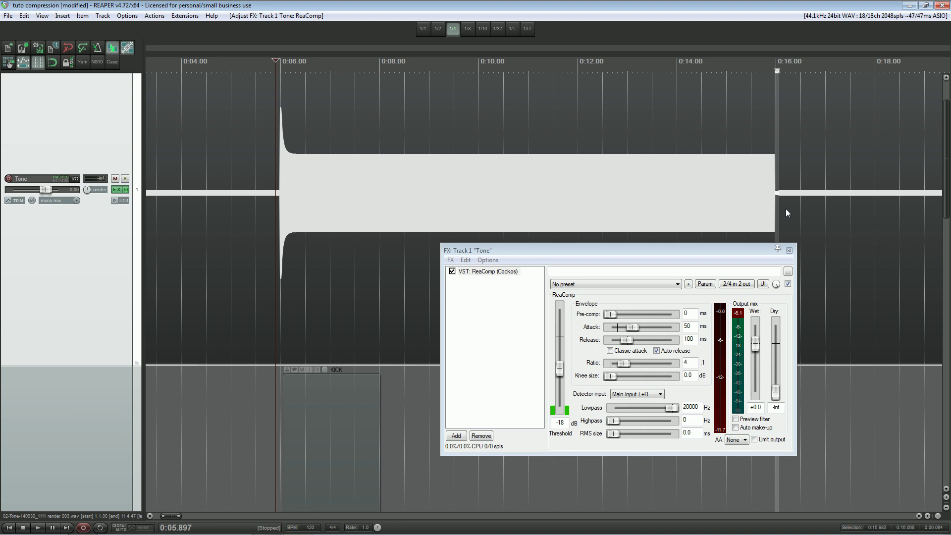
# - Switch to GIMP and show the waveform drawing with its threshold line in Compression.xcf, enlarged to 300%
pyautogui.click(337, 277)
pyautogui.scroll(-5, 337, 273)
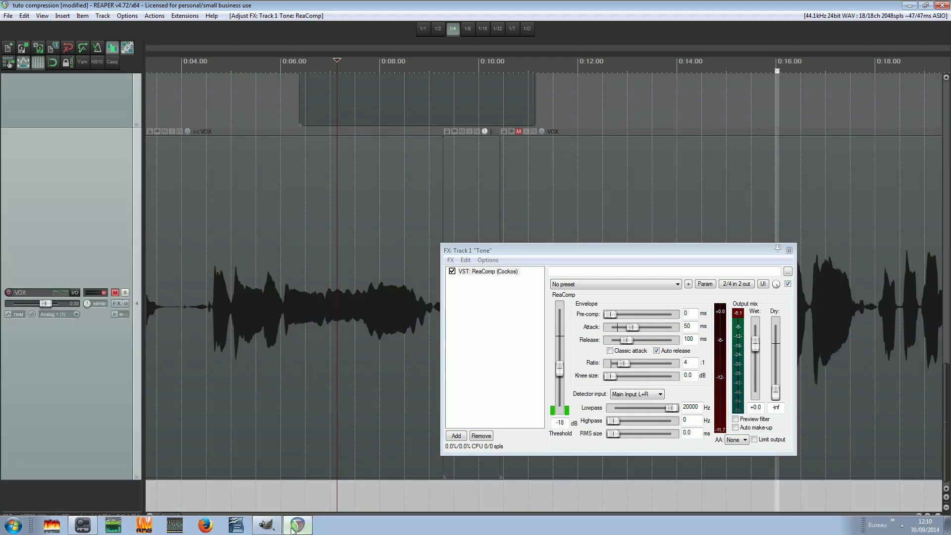
pyautogui.click(267, 525)
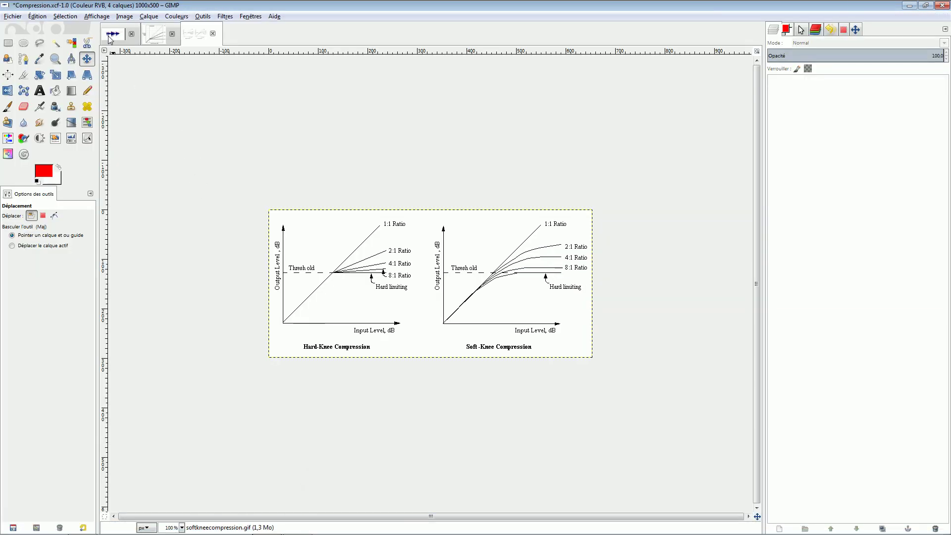
pyautogui.click(112, 34)
pyautogui.scroll(3, 299, 158)
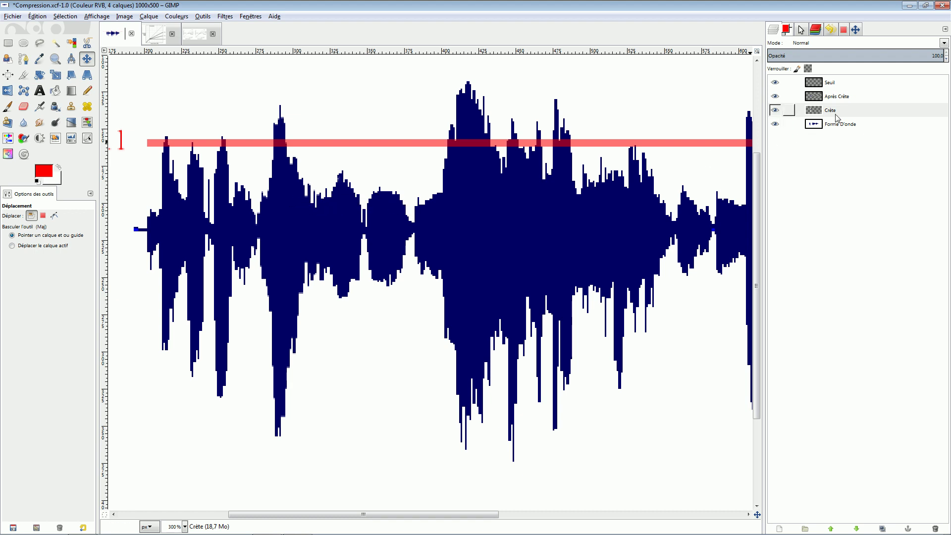
# - Try shrinking only the height of the Après Crête layer with its proportions unlinked, and undo the scaling
pyautogui.click(790, 97)
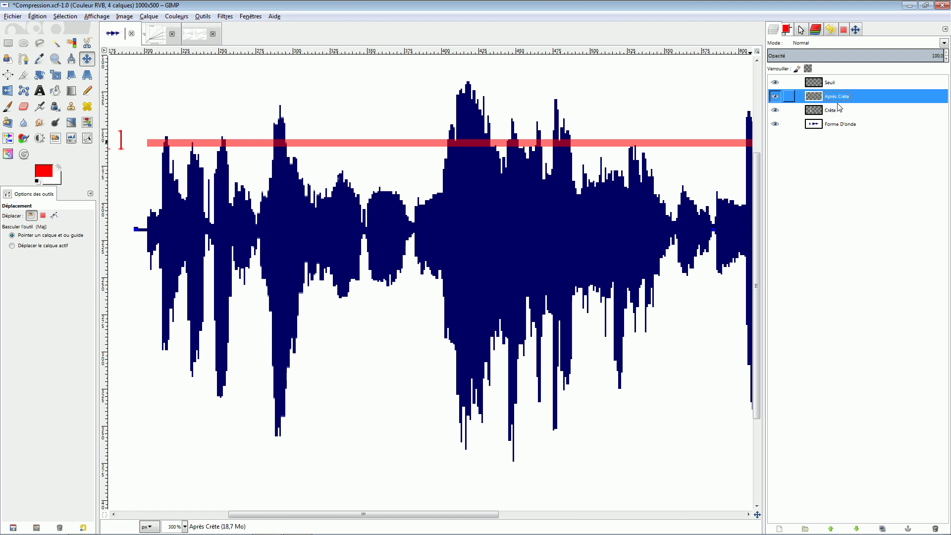
pyautogui.click(149, 17)
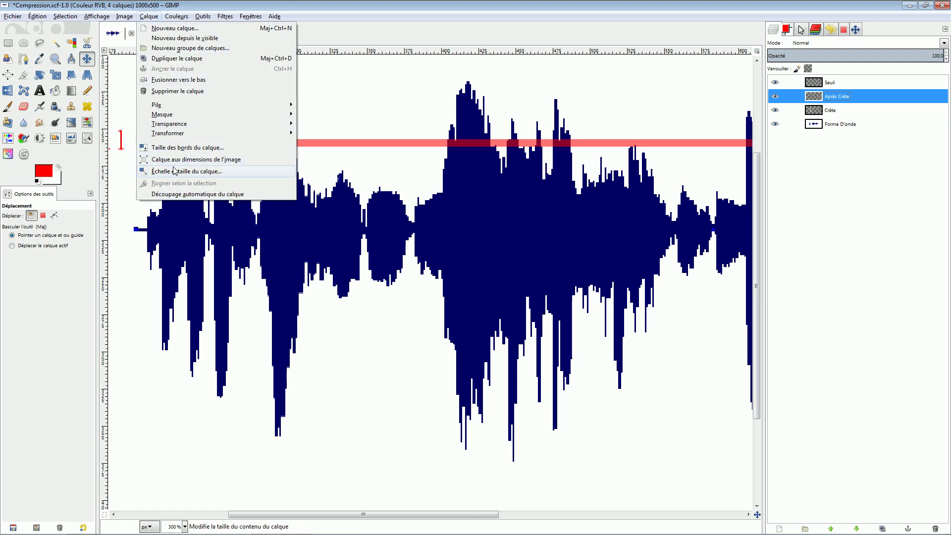
pyautogui.click(187, 171)
pyautogui.moveTo(233, 93); pyautogui.dragTo(782, 102)
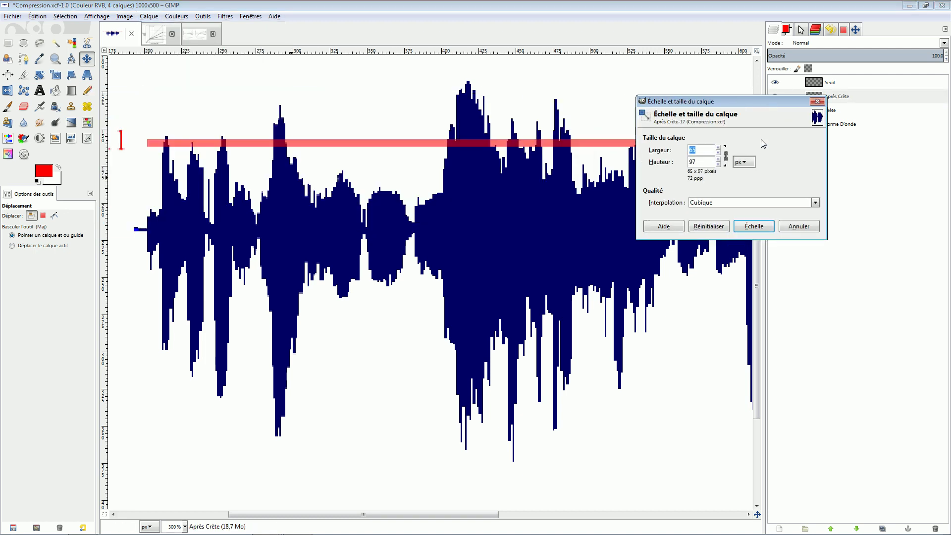
pyautogui.click(726, 158)
pyautogui.moveTo(719, 165); pyautogui.dragTo(719, 166)
pyautogui.click(753, 225)
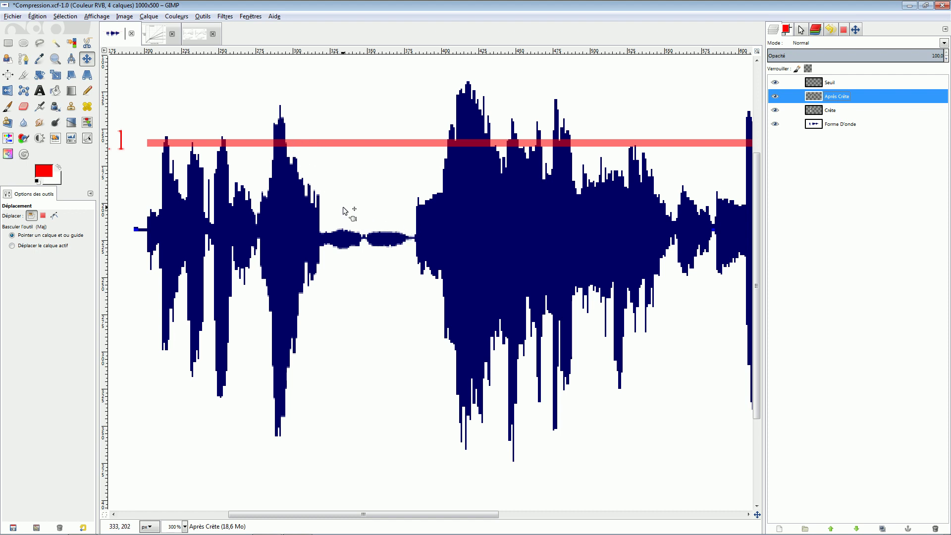
pyautogui.hotkey('ctrl', 'z')
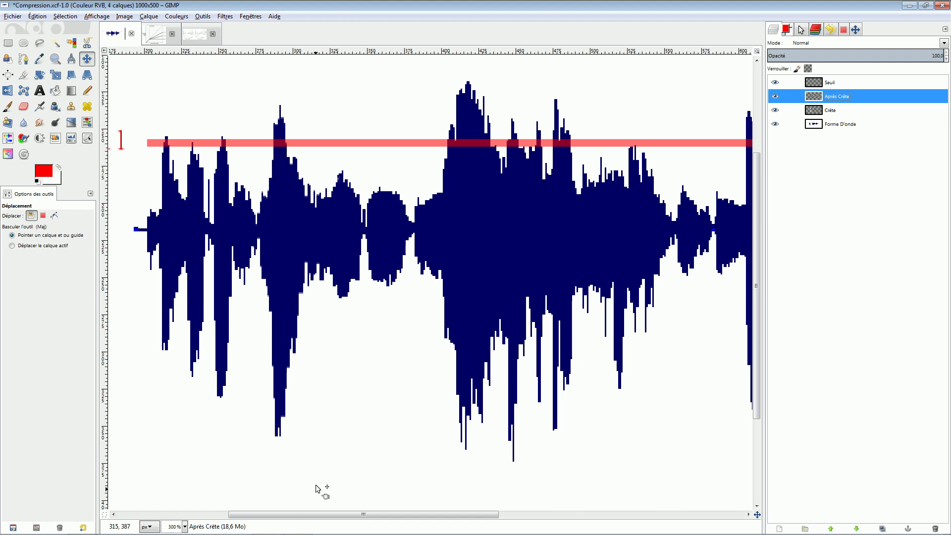
# - Switch back to REAPER, reposition the ReaComp window, and review its Detector input options, keeping Main Input L+R
pyautogui.click(299, 527)
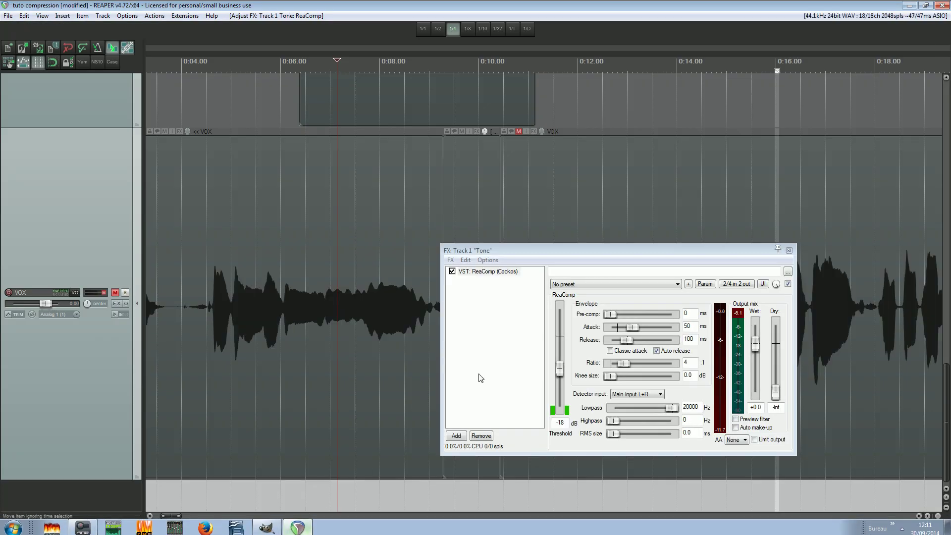
pyautogui.moveTo(633, 251); pyautogui.dragTo(441, 118)
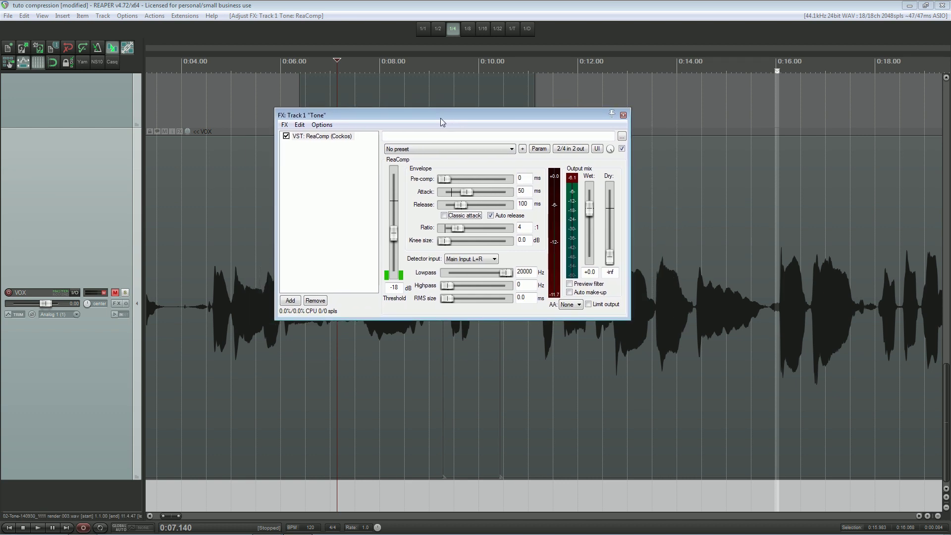
pyautogui.click(476, 261)
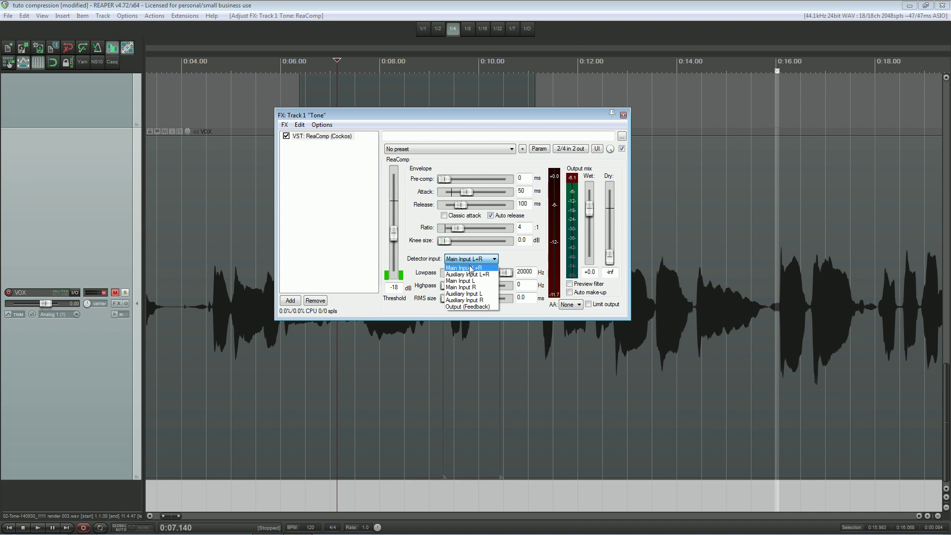
pyautogui.click(470, 269)
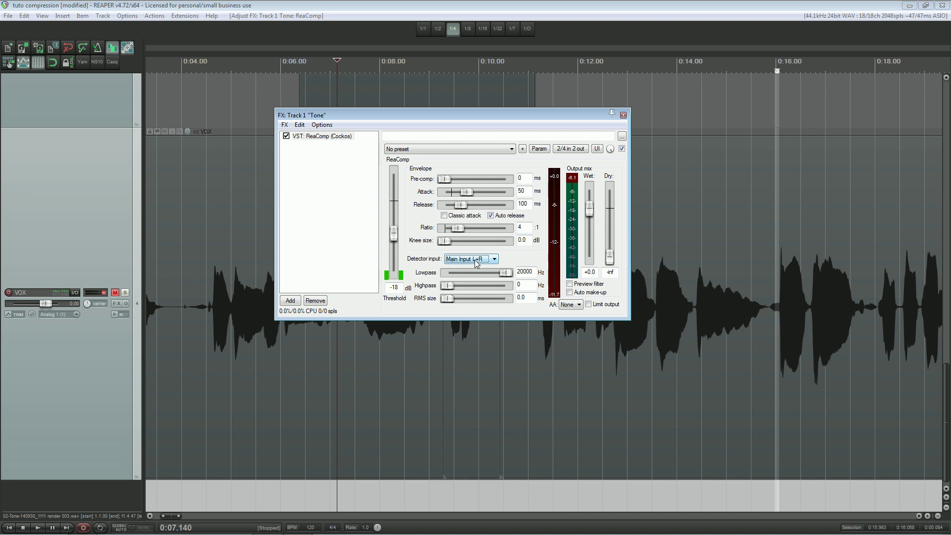
# - Set the Detector input of the Tone track's ReaComp to Main Input L
pyautogui.click(158, 185)
pyautogui.scroll(5, 201, 167)
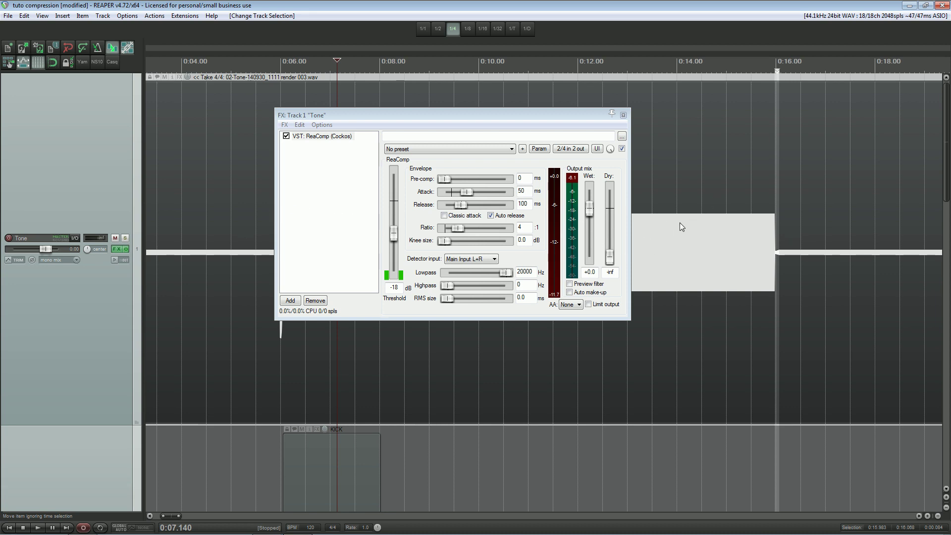
pyautogui.click(485, 260)
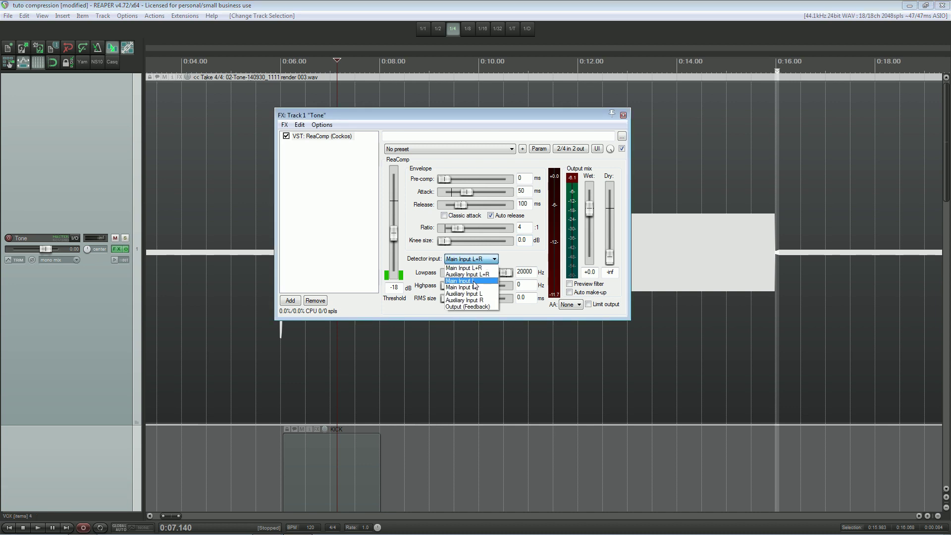
pyautogui.click(473, 282)
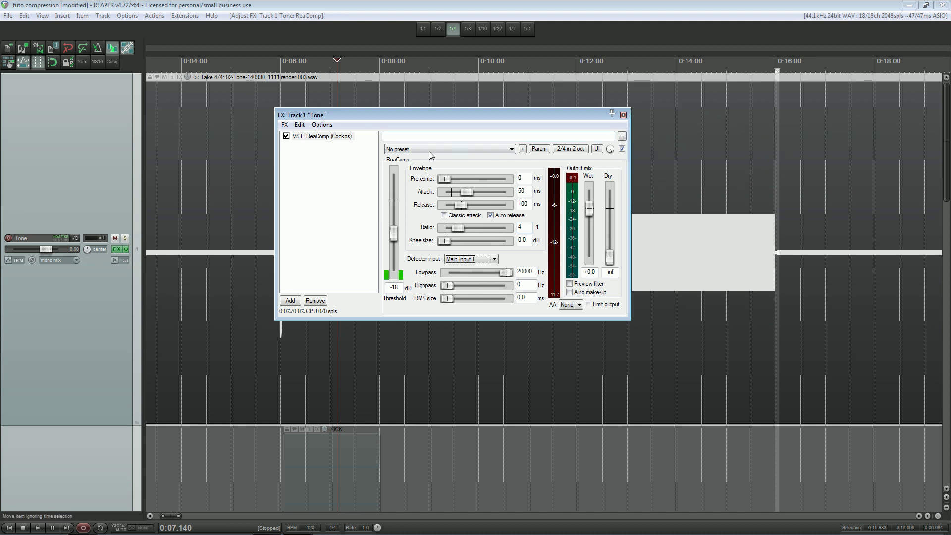
# - Try Output (Feedback) as ReaComp's Detector input, and set it to Auxiliary Input L+R instead
pyautogui.click(494, 259)
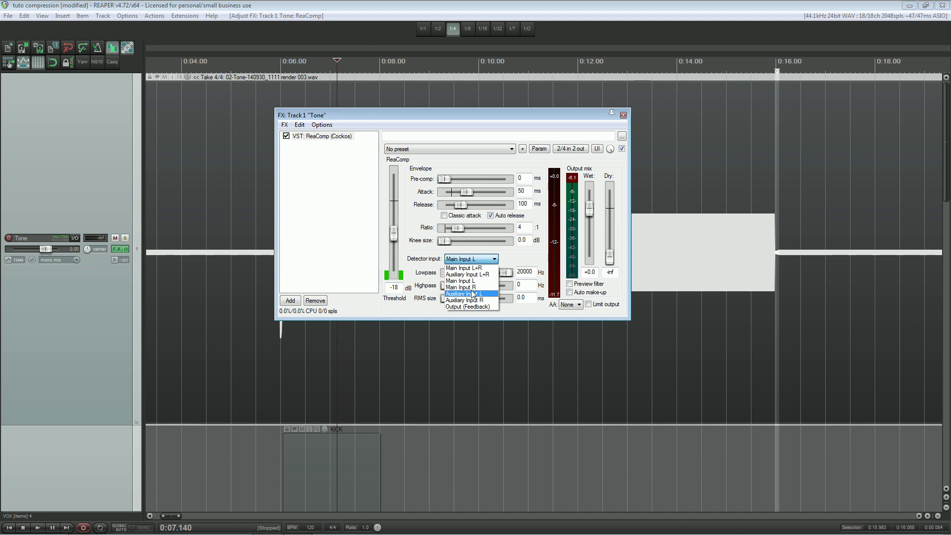
pyautogui.click(470, 306)
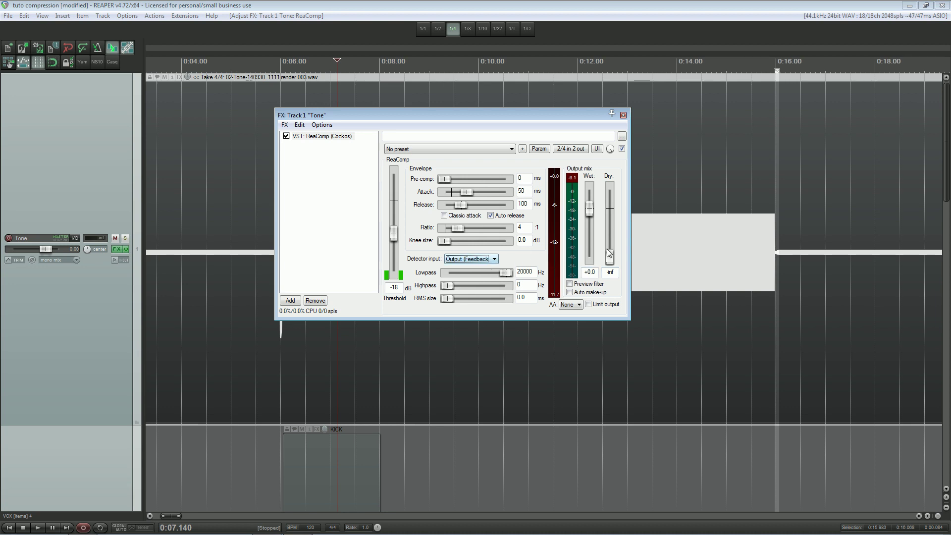
pyautogui.click(467, 260)
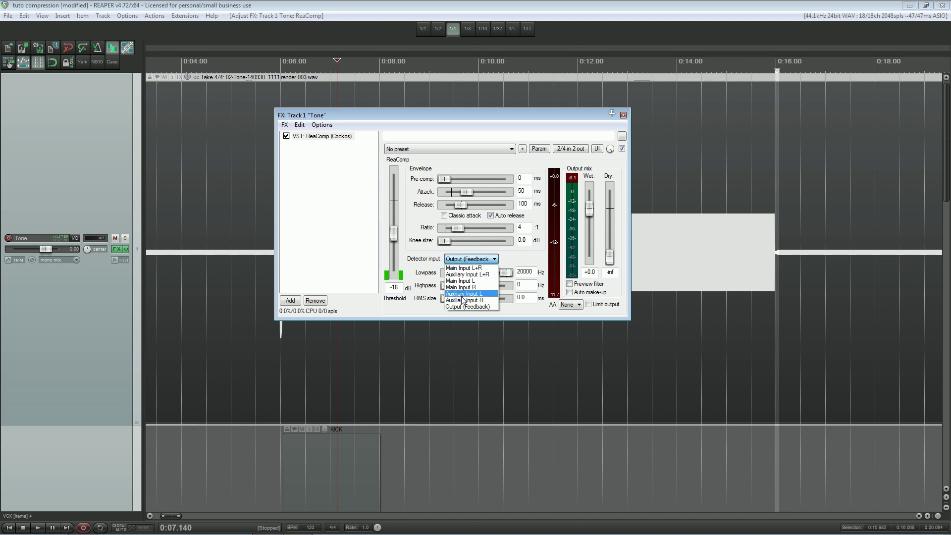
pyautogui.click(466, 274)
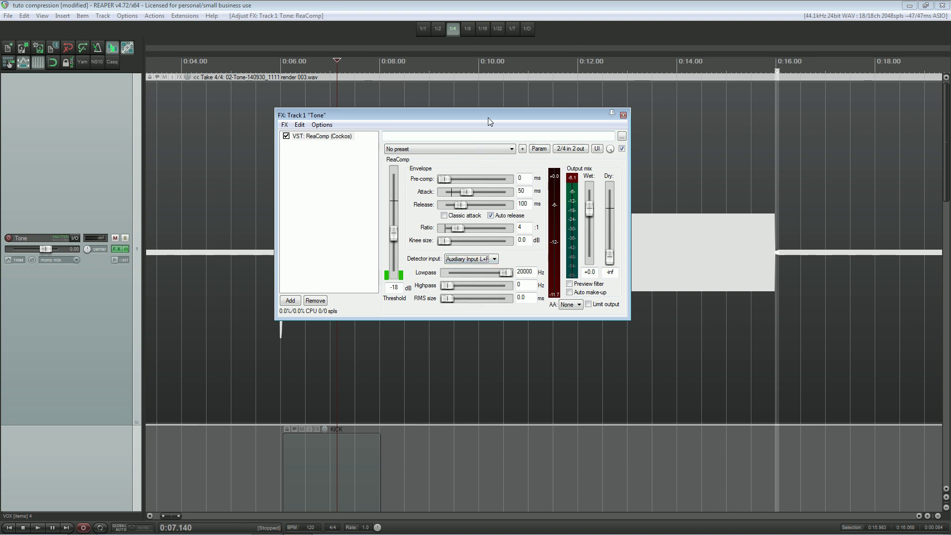
# - Move the ReaComp window clear of the start of the waveform and switch the Tone item to Take 1/4
pyautogui.moveTo(488, 118); pyautogui.dragTo(567, 105)
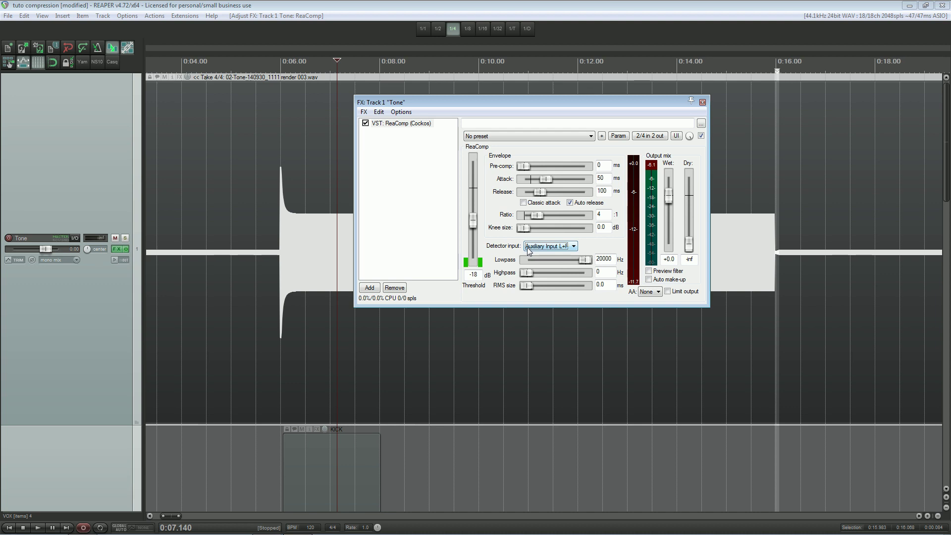
pyautogui.click(292, 235)
pyautogui.press('t')
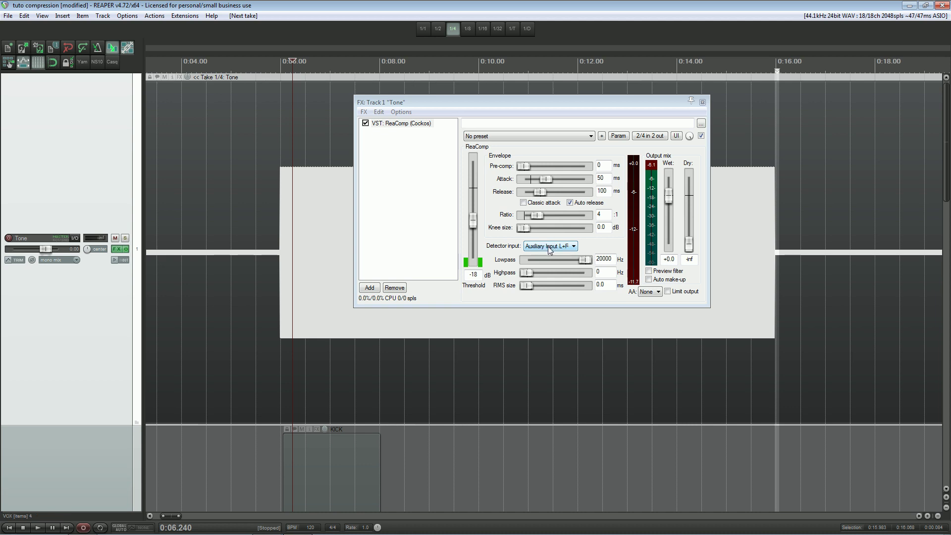
# - Expand ReaComp's plug-in pin connector to four track channels, feeding auxiliary inputs L and R from channels 3 and 4
pyautogui.click(650, 136)
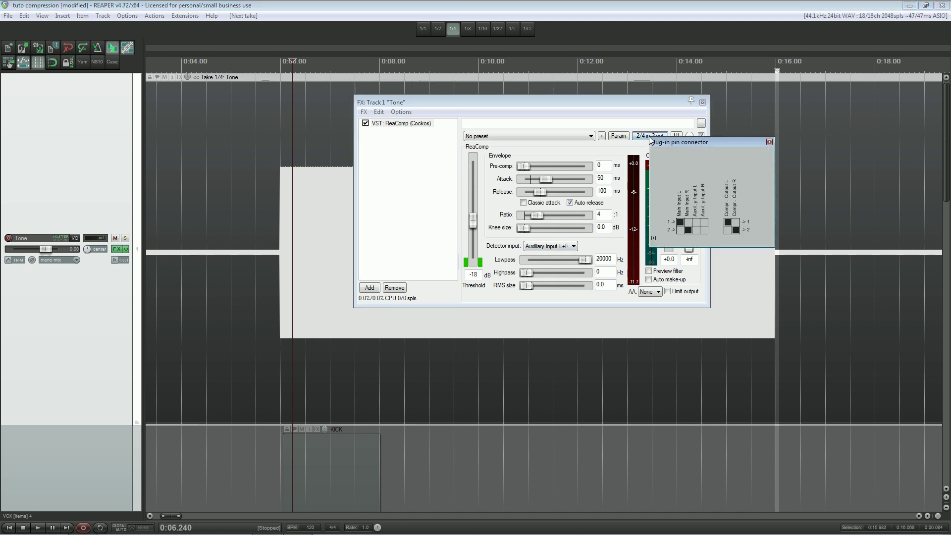
pyautogui.click(653, 238)
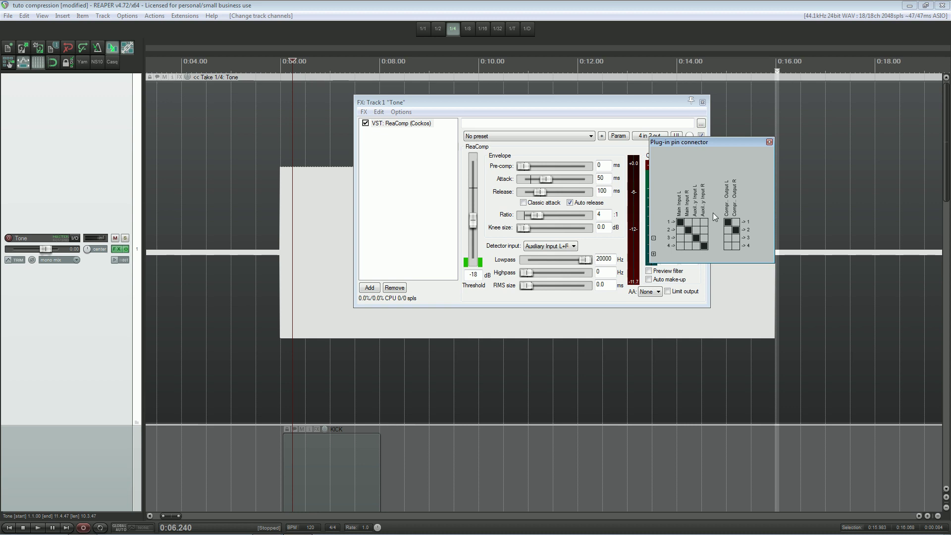
pyautogui.click(770, 142)
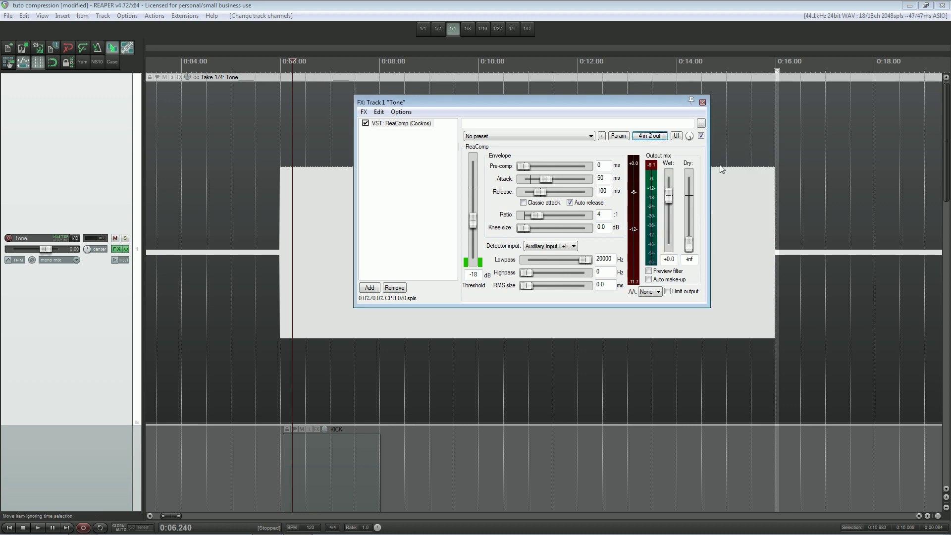
pyautogui.moveTo(652, 100); pyautogui.dragTo(745, 96)
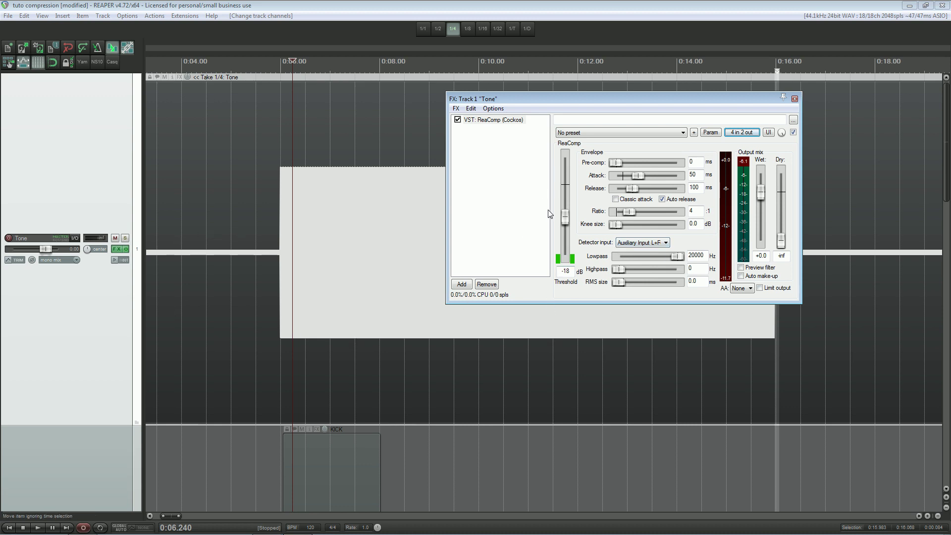
# - Unmute the KICK track below the Tone track
pyautogui.click(111, 303)
pyautogui.scroll(-5, 150, 314)
pyautogui.scroll(5, 225, 308)
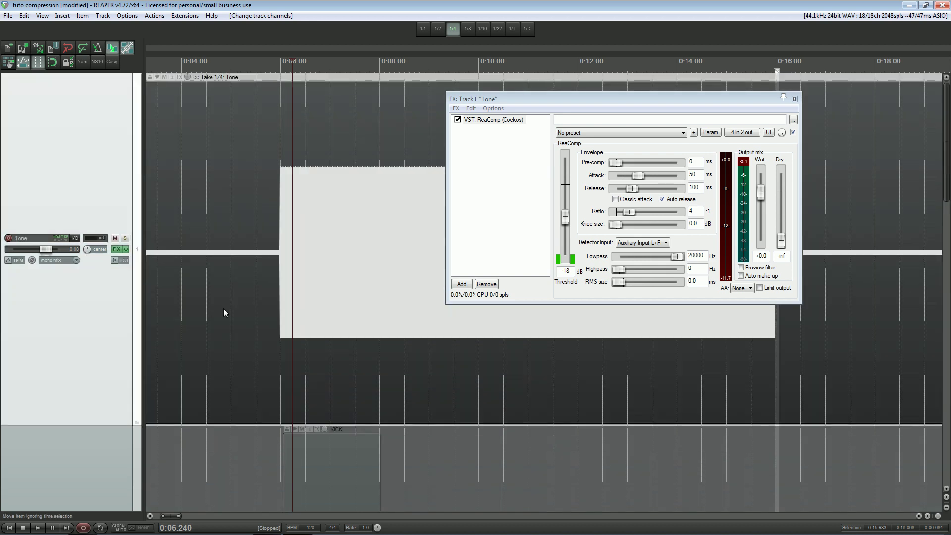
pyautogui.scroll(-5, 158, 340)
pyautogui.scroll(5, 204, 296)
pyautogui.scroll(-1, 208, 296)
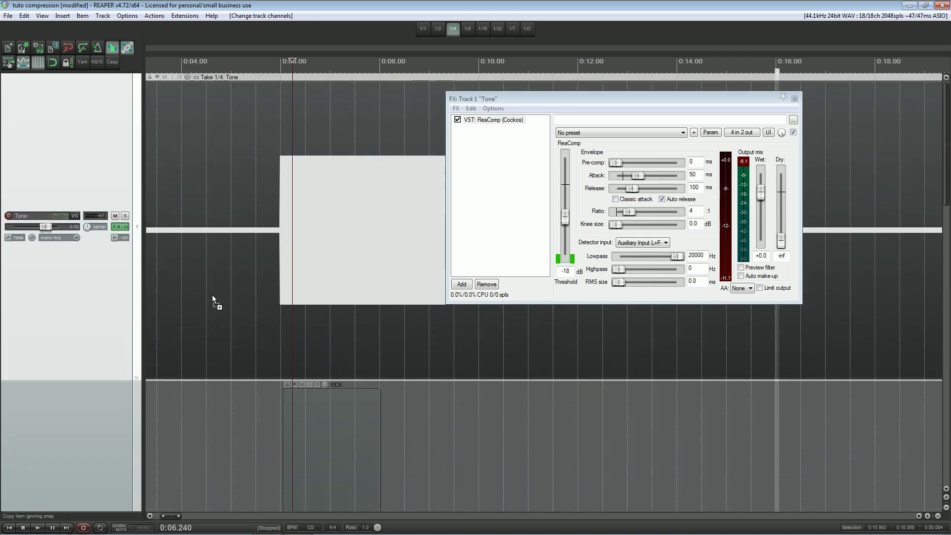
pyautogui.click(116, 441)
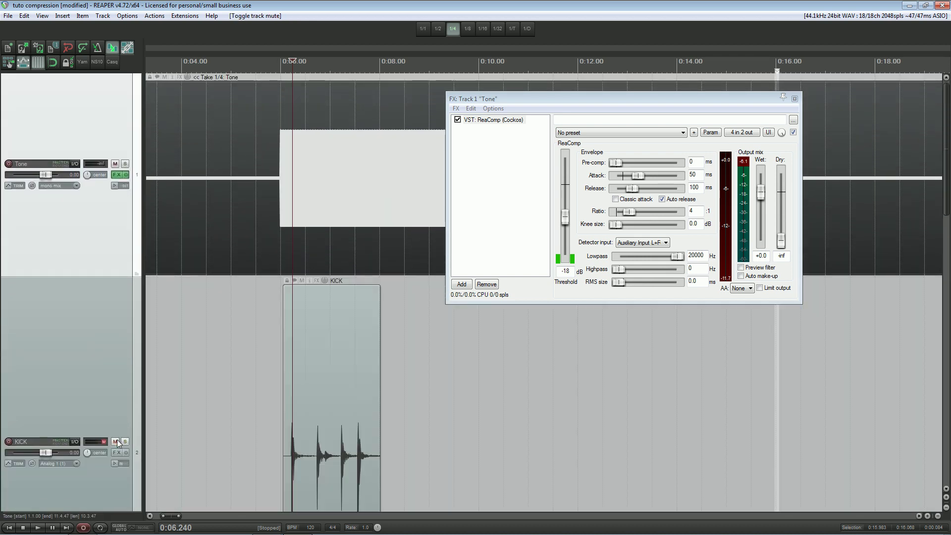
# - Create a send from the KICK track to the Tone track and route its audio to the auxiliary input channels
pyautogui.moveTo(99, 271); pyautogui.dragTo(77, 166)
pyautogui.moveTo(187, 162); pyautogui.dragTo(285, 146)
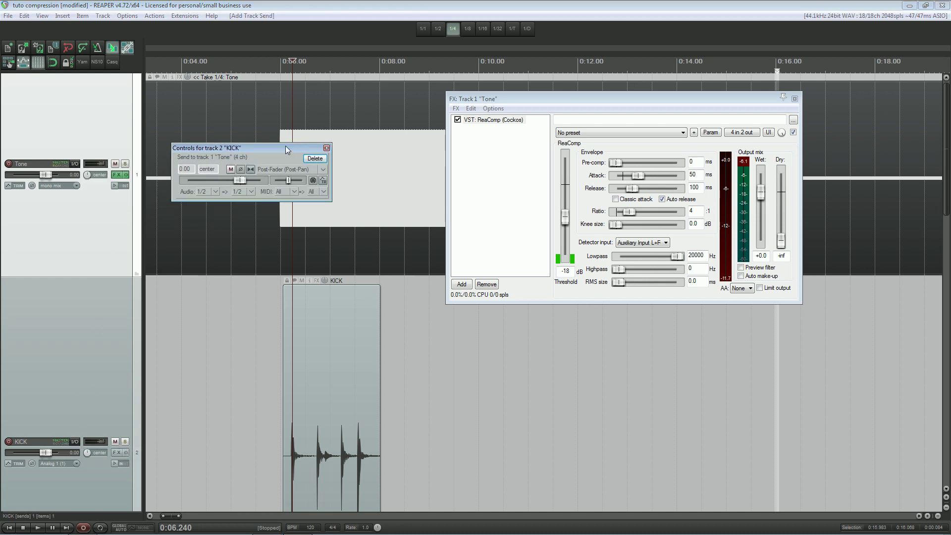
pyautogui.click(253, 192)
pyautogui.click(255, 228)
pyautogui.press('Escape')
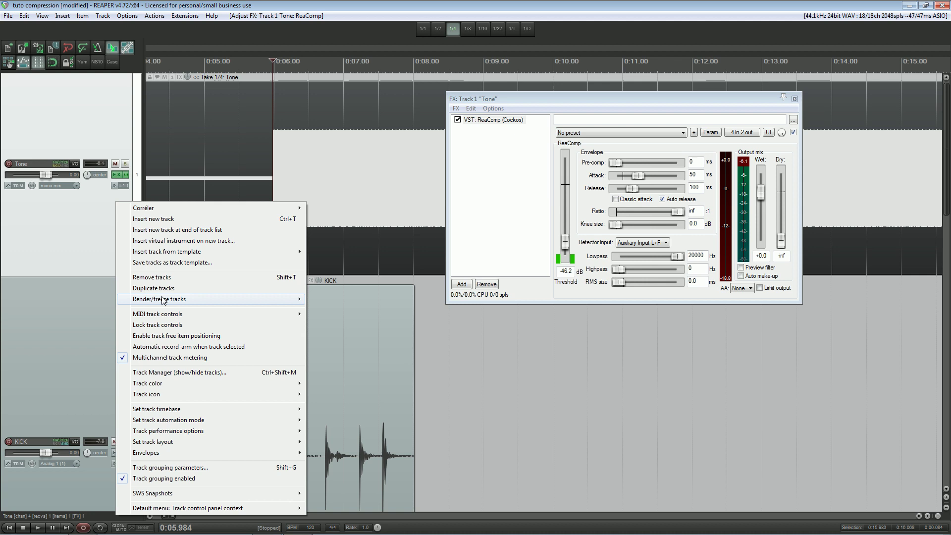
# - Render the Tone track to a mono stem track, muting the original
pyautogui.moveTo(232, 303)
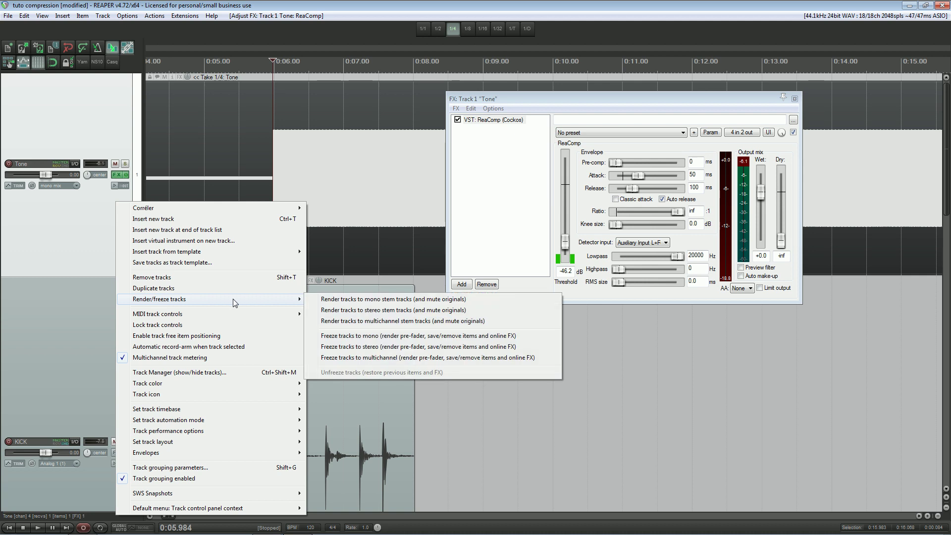
pyautogui.click(391, 299)
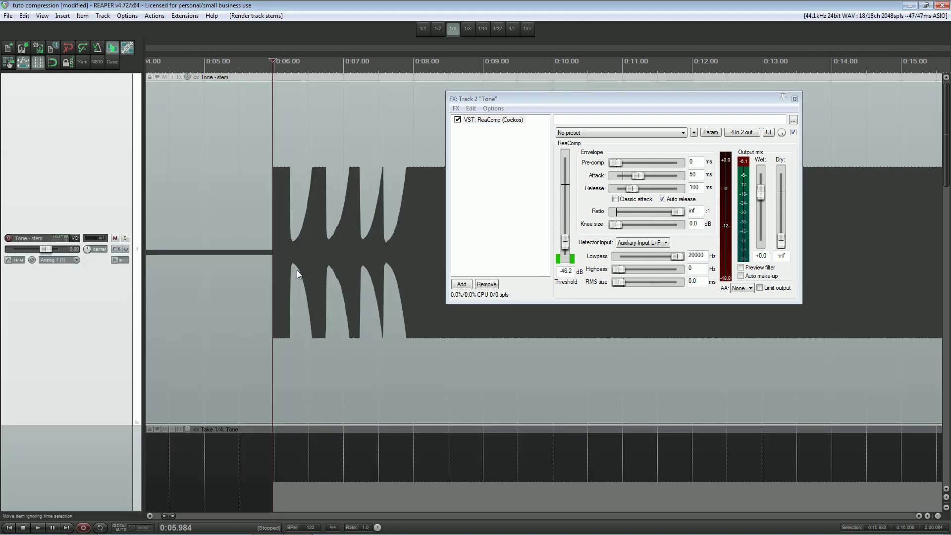
pyautogui.scroll(5, 308, 239)
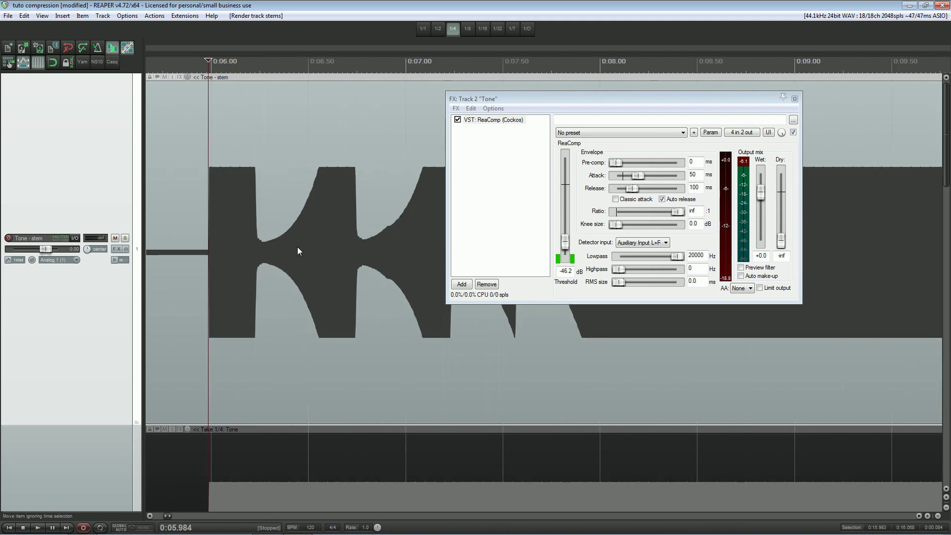
pyautogui.scroll(-5, 273, 256)
# - Move the KICK track directly below the Tone - stem track
pyautogui.scroll(-5, 252, 216)
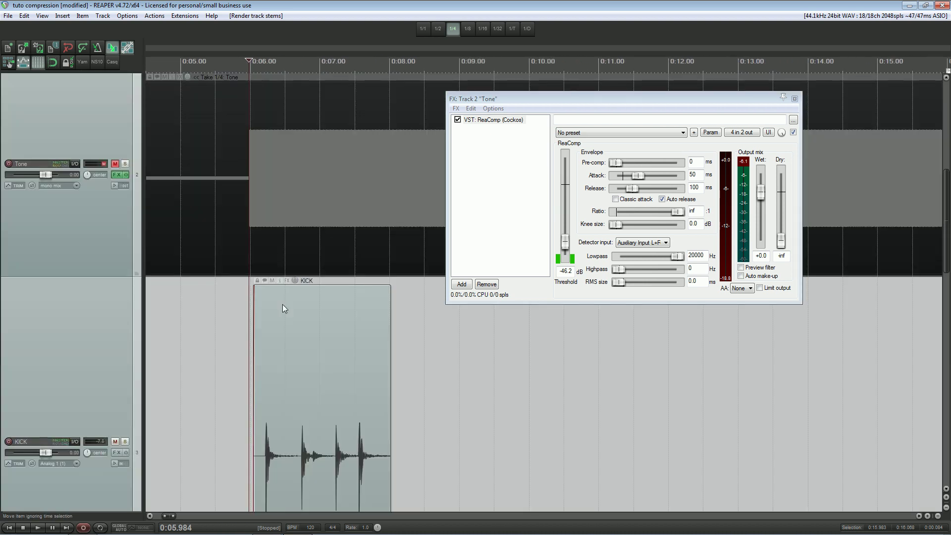
pyautogui.moveTo(60, 317); pyautogui.dragTo(103, 117)
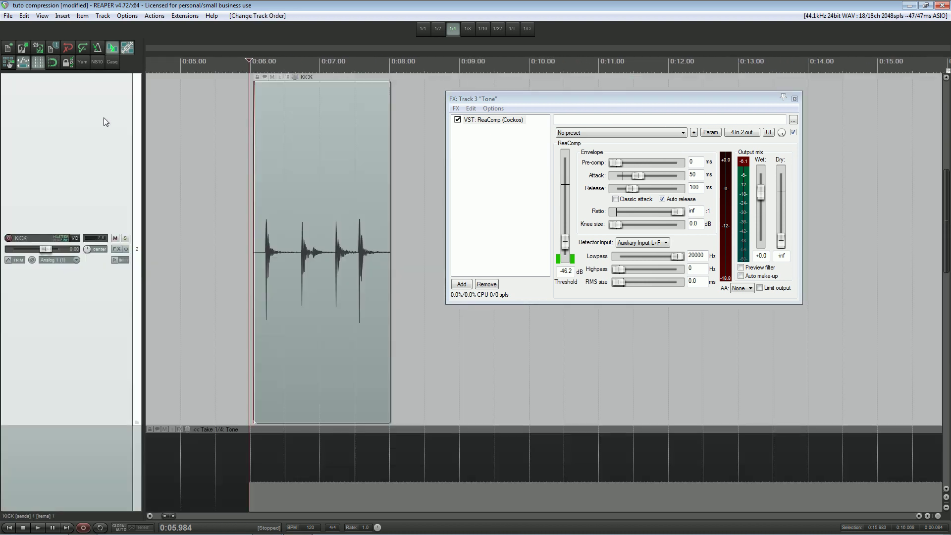
pyautogui.scroll(3, 262, 295)
pyautogui.scroll(5, 267, 297)
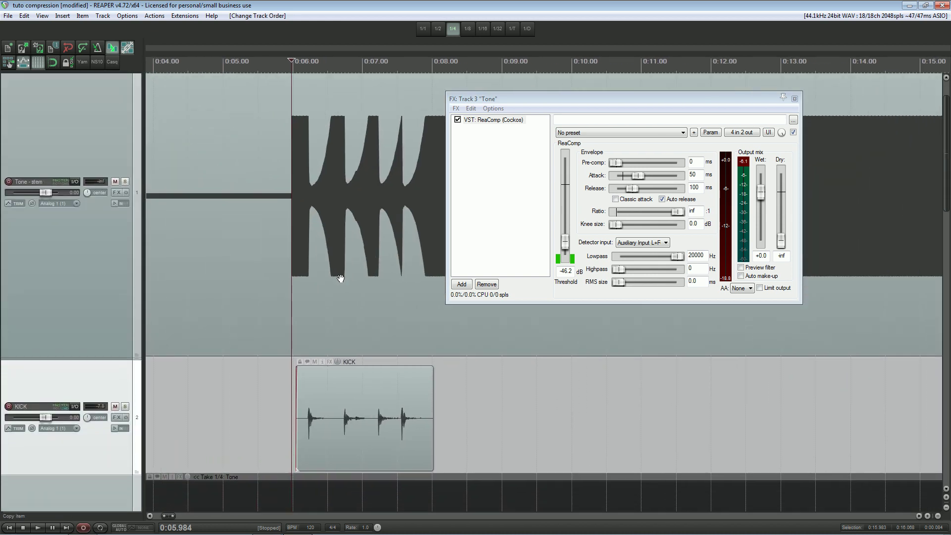
# - Examine how the volume dips in the Tone - stem waveform line up with the hits on the KICK track
pyautogui.scroll(4, 297, 258)
pyautogui.scroll(-2, 333, 141)
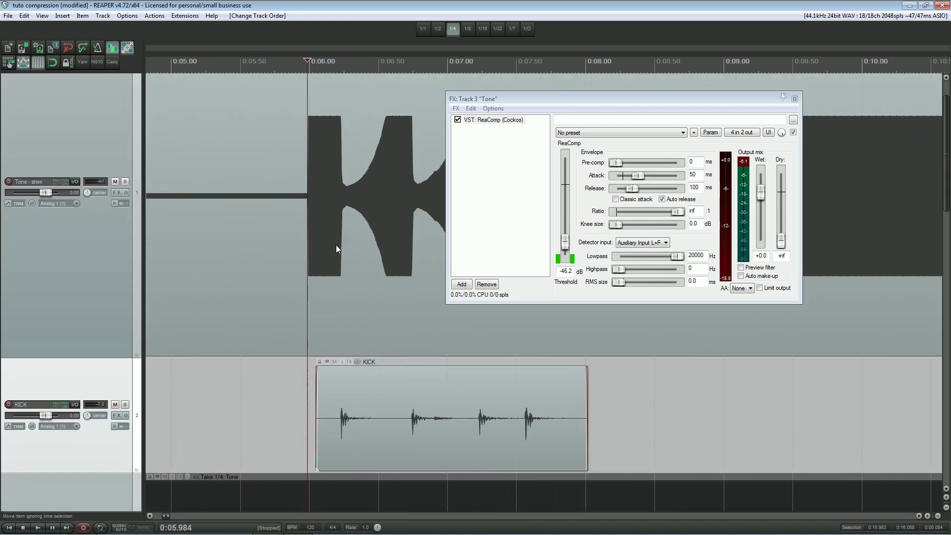
pyautogui.scroll(4, 347, 322)
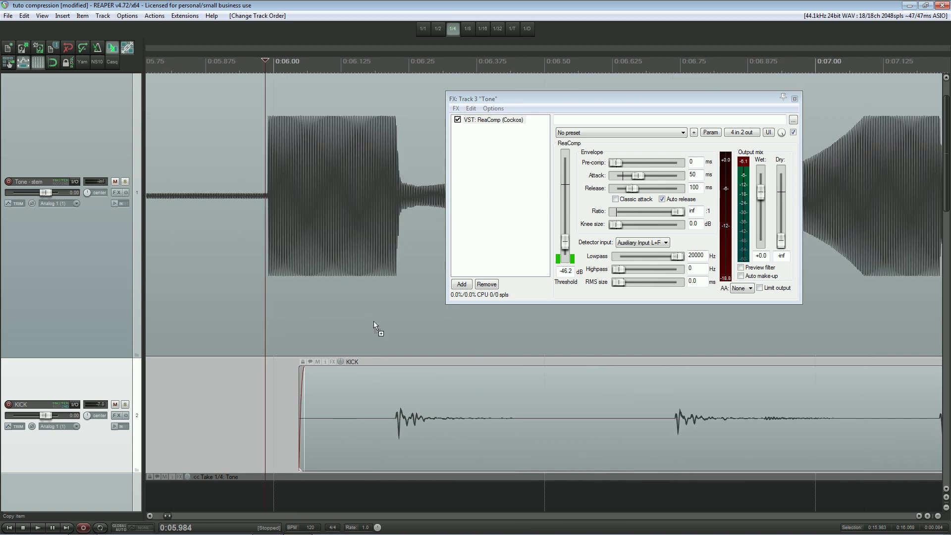
pyautogui.moveTo(419, 336); pyautogui.dragTo(245, 222)
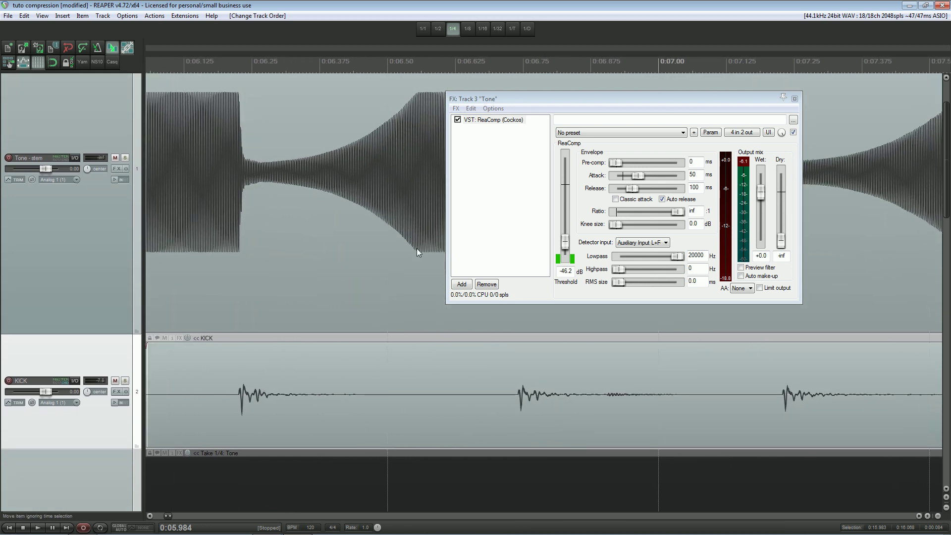
pyautogui.moveTo(394, 266); pyautogui.dragTo(333, 266)
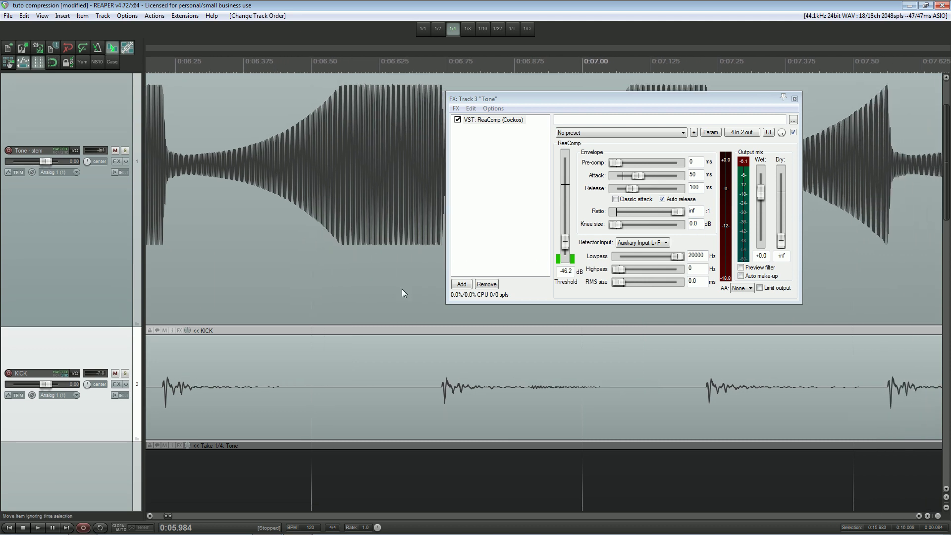
pyautogui.moveTo(402, 289); pyautogui.dragTo(259, 364)
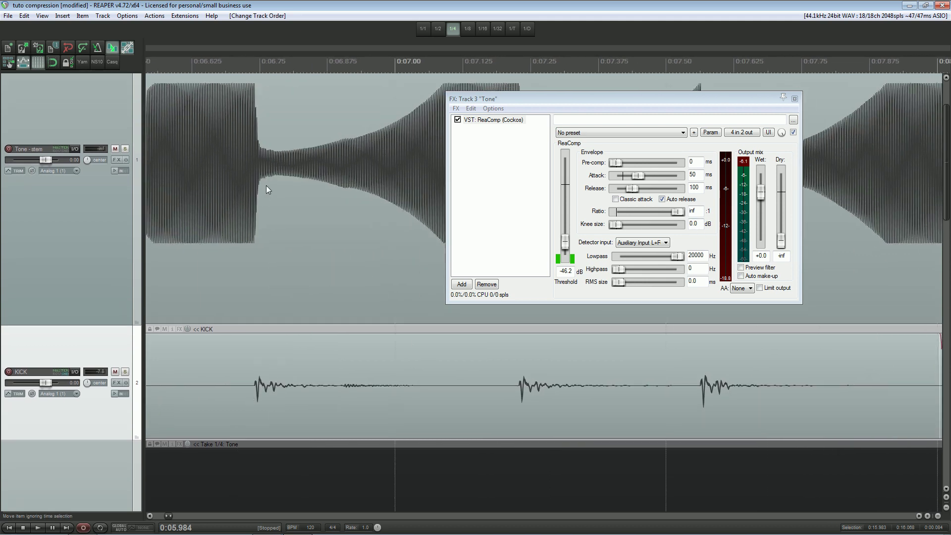
pyautogui.scroll(-4, 356, 334)
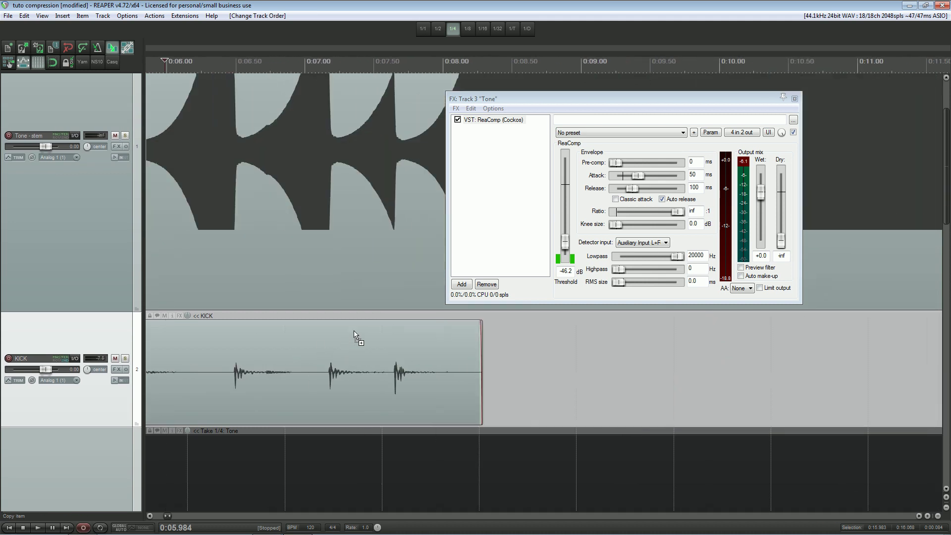
pyautogui.scroll(-2, 339, 204)
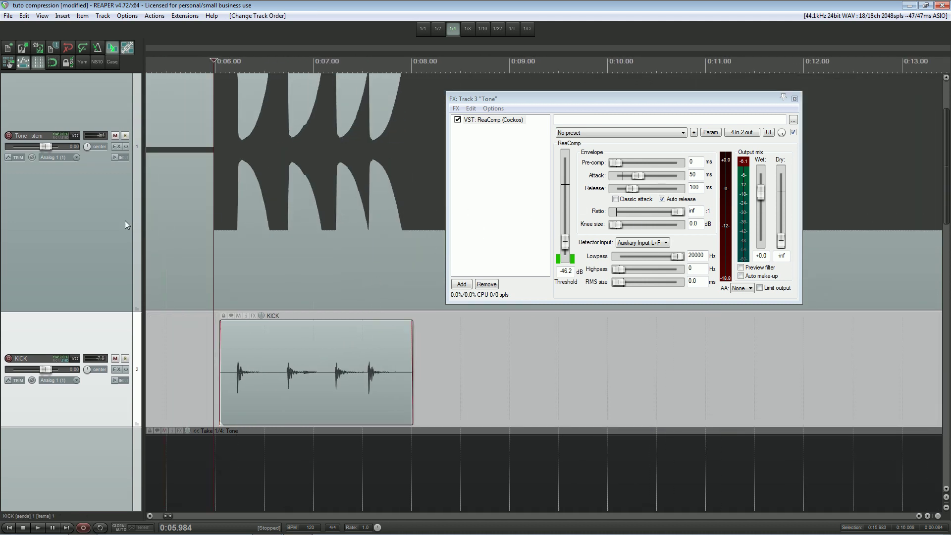
# - Remove the rendered Tone - stem track
pyautogui.click(75, 228)
pyautogui.rightClick(76, 227)
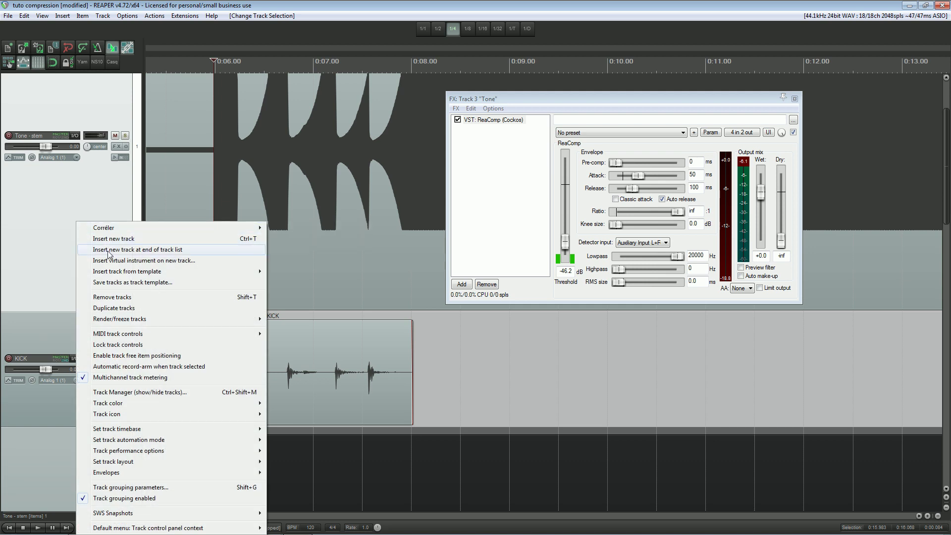
pyautogui.click(111, 296)
pyautogui.scroll(2, 124, 238)
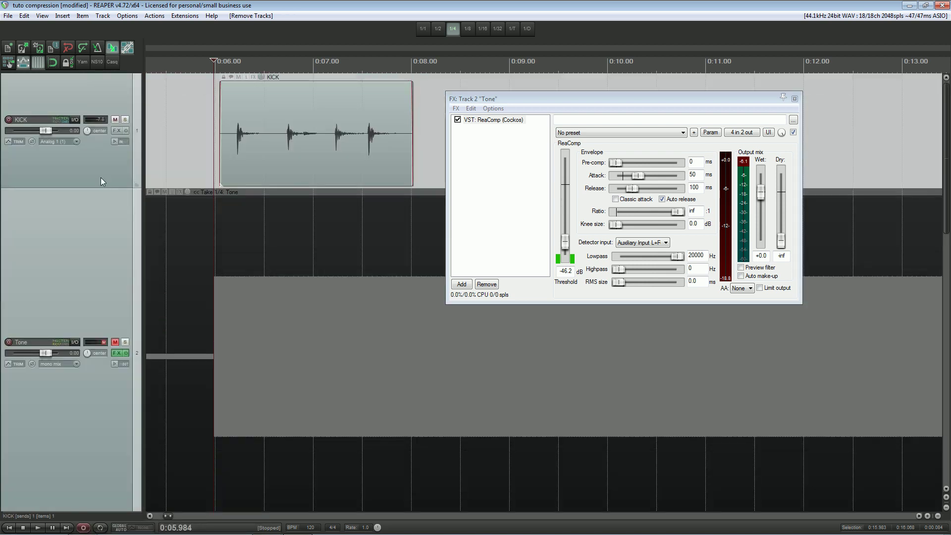
# - Move the KICK track back between the Tone and SNARE tracks
pyautogui.rightClick(94, 171)
pyautogui.moveTo(119, 178)
pyautogui.click(86, 153)
pyautogui.moveTo(86, 154); pyautogui.dragTo(99, 434)
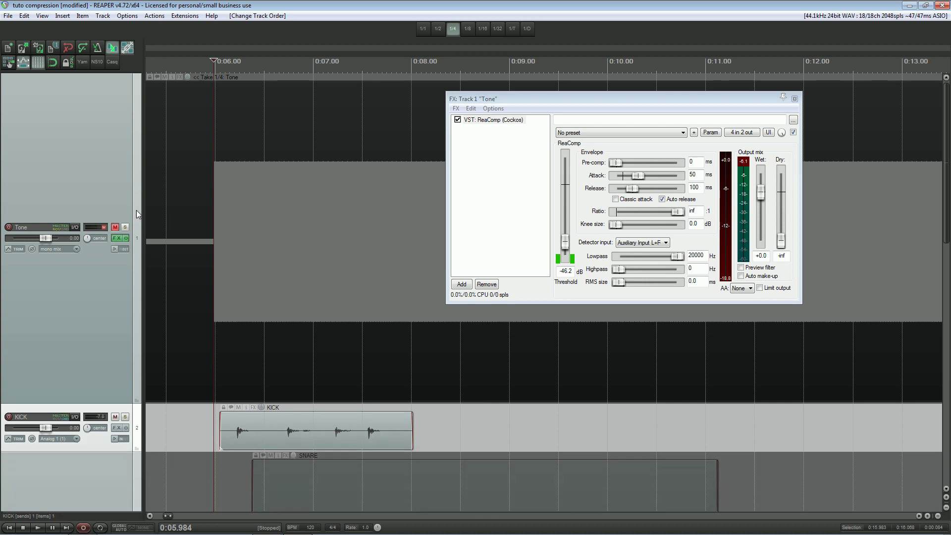
# - Select the Tone track, reposition its ReaComp window, and set the Detector input to Main Input L+R
pyautogui.click(115, 205)
pyautogui.scroll(-2, 200, 183)
pyautogui.scroll(-2, 208, 170)
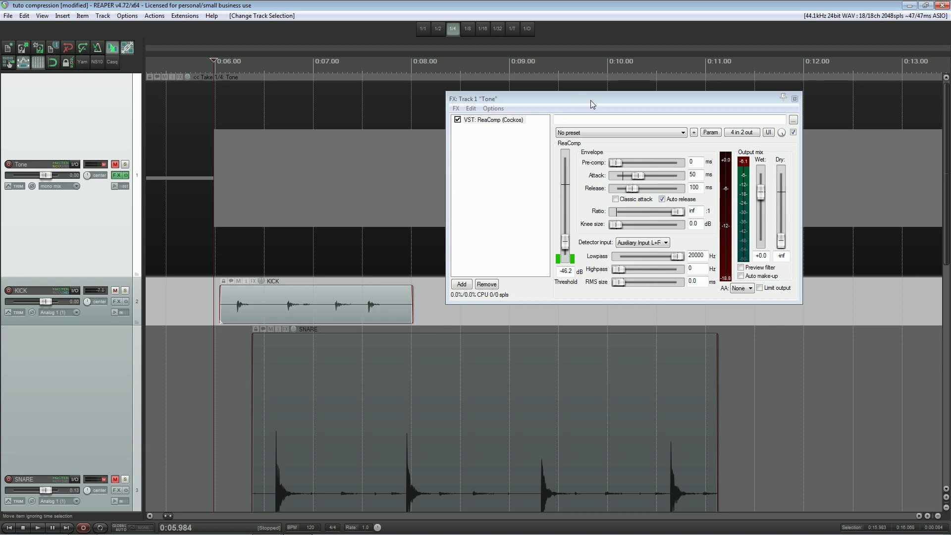
pyautogui.moveTo(591, 100); pyautogui.dragTo(350, 94)
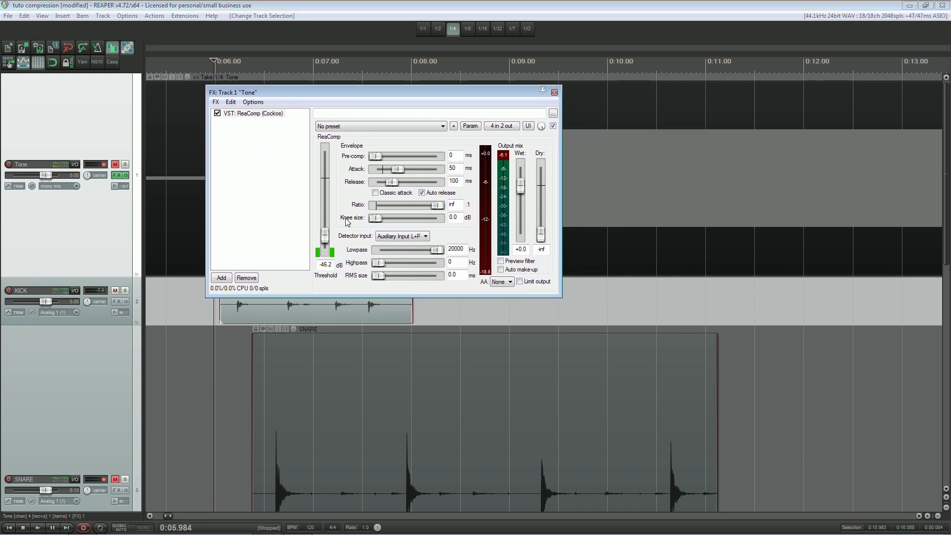
pyautogui.click(384, 237)
pyautogui.click(393, 247)
# - Set ReaComp's detector lowpass to 5776 Hz and highpass to 28 Hz, and close the FX window
pyautogui.moveTo(441, 251); pyautogui.dragTo(390, 261)
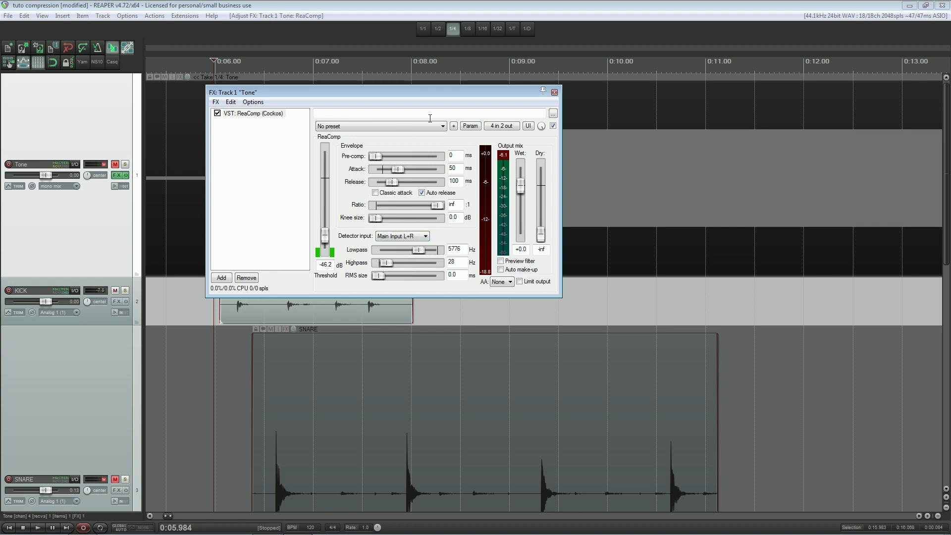
pyautogui.press('Escape')
pyautogui.scroll(-5, 149, 258)
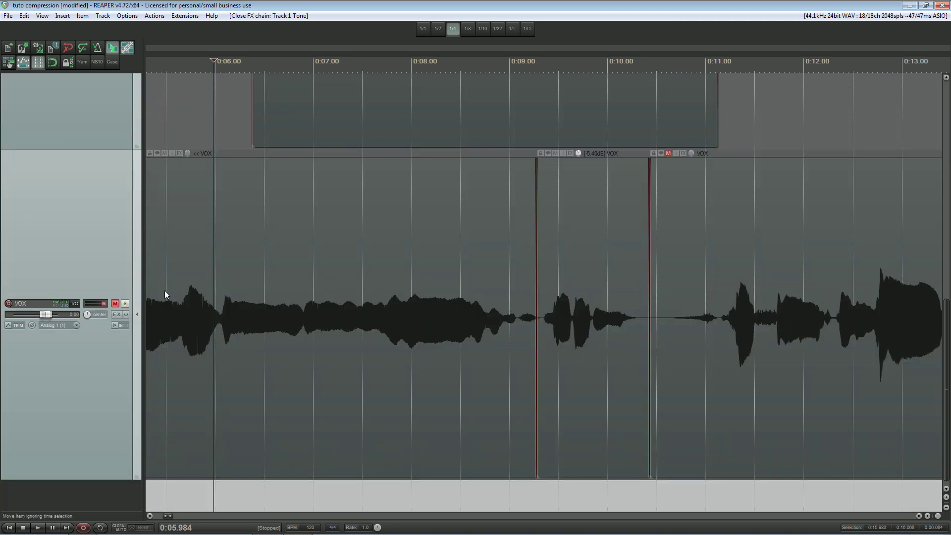
# - Unmute and solo the VOX track
pyautogui.click(114, 303)
pyautogui.click(125, 303)
pyautogui.scroll(-2, 276, 330)
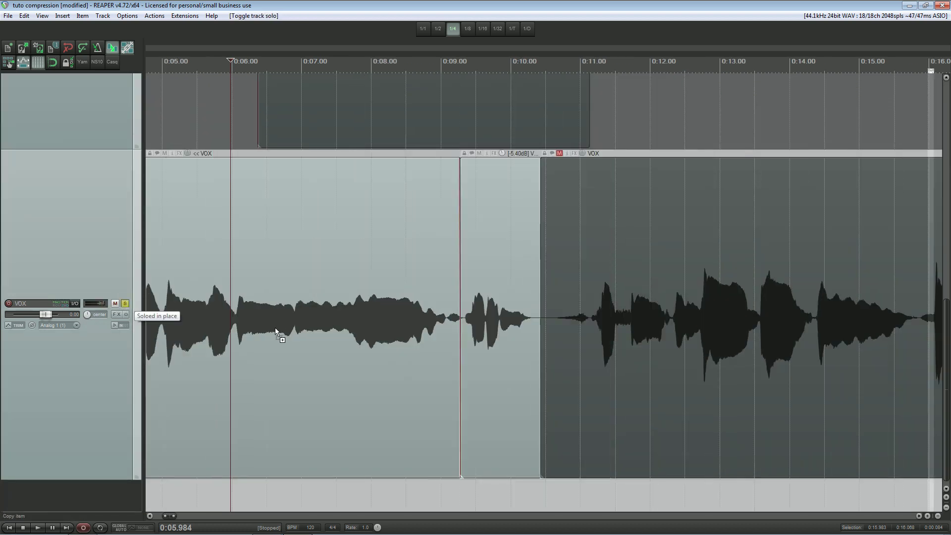
pyautogui.scroll(2, 276, 331)
# - Add ReaComp from the Cockos plugins to the VOX track and move its FX window clear of the vocal's start
pyautogui.click(116, 323)
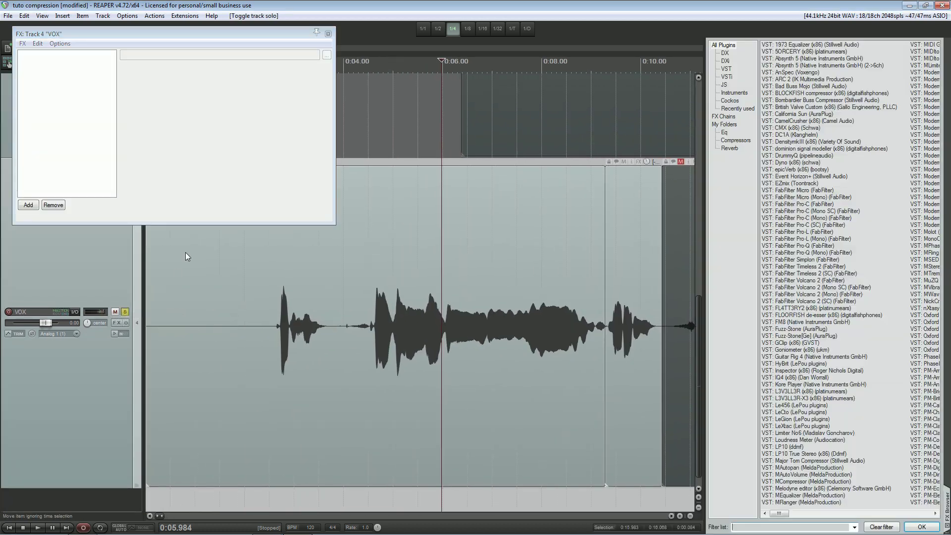
pyautogui.click(729, 101)
pyautogui.moveTo(793, 46); pyautogui.dragTo(57, 123)
pyautogui.moveTo(291, 34); pyautogui.dragTo(361, 120)
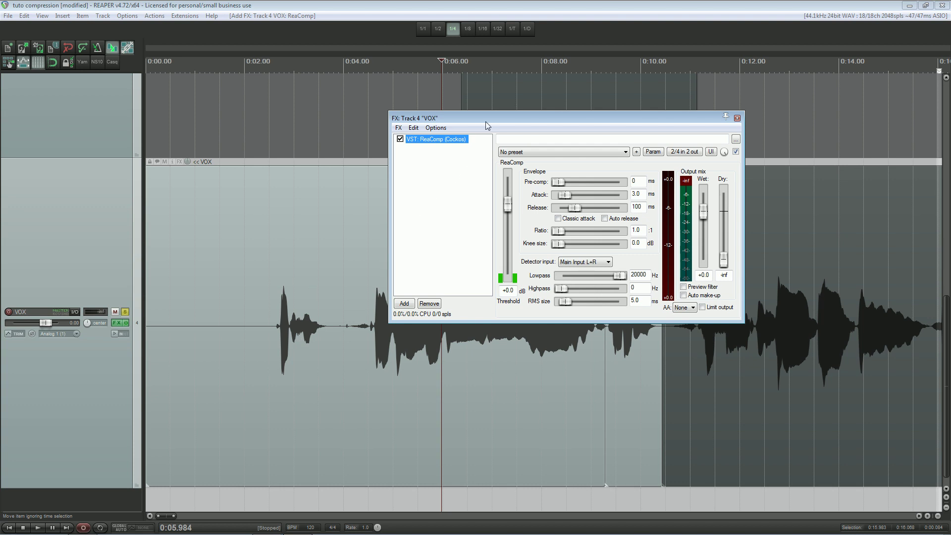
pyautogui.moveTo(485, 123); pyautogui.dragTo(648, 125)
# - Play the soloed VOX track from 0:04.704 to hear the unprocessed vocal, and stop playback
pyautogui.click(389, 122)
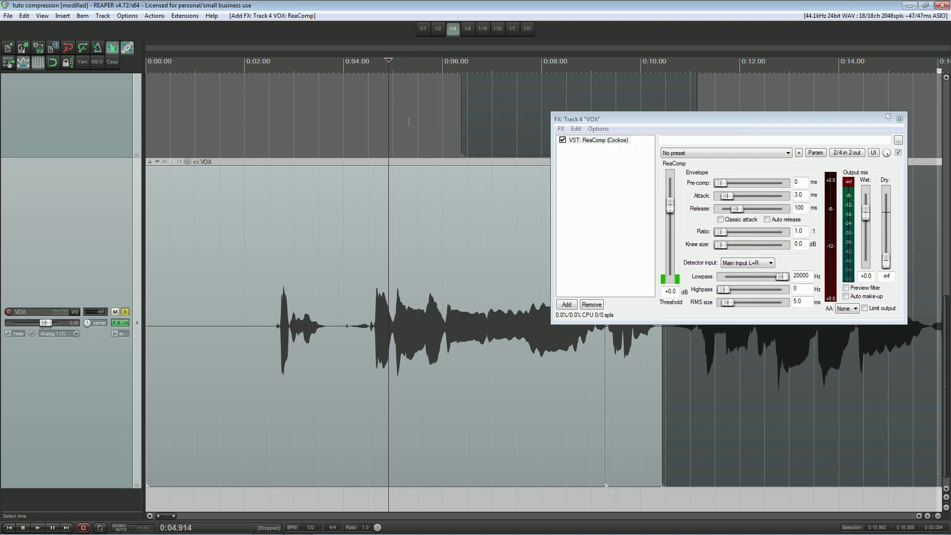
pyautogui.click(378, 223)
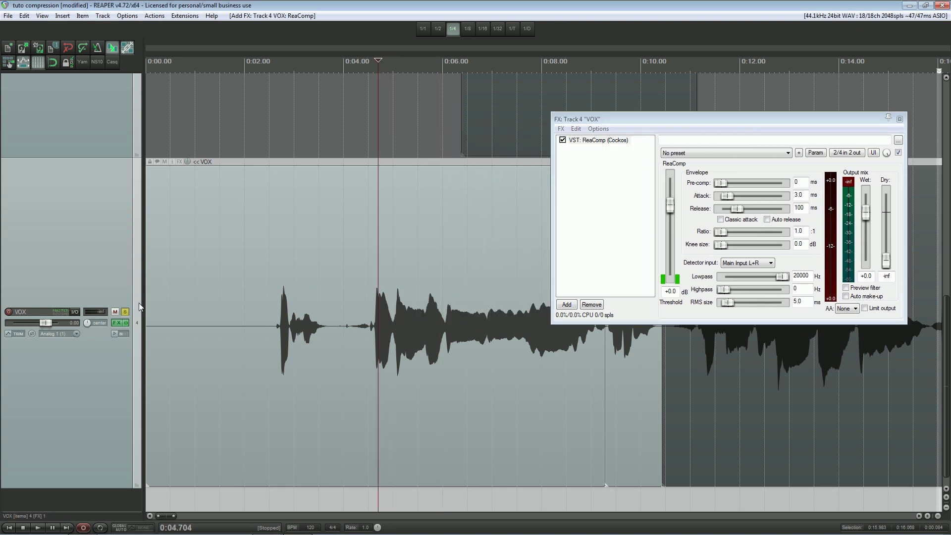
pyautogui.click(125, 312)
pyautogui.click(125, 311)
pyautogui.press('space')
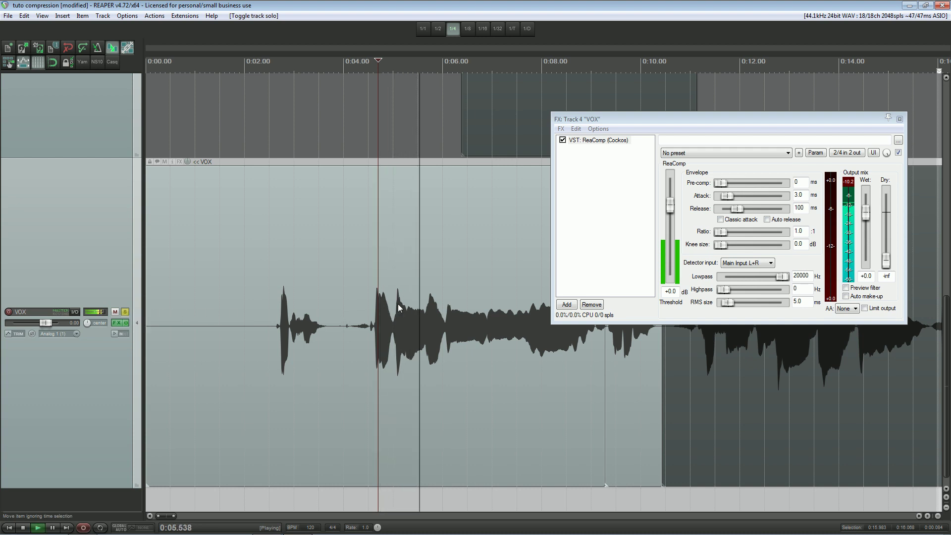
pyautogui.hscroll(3, 399, 308)
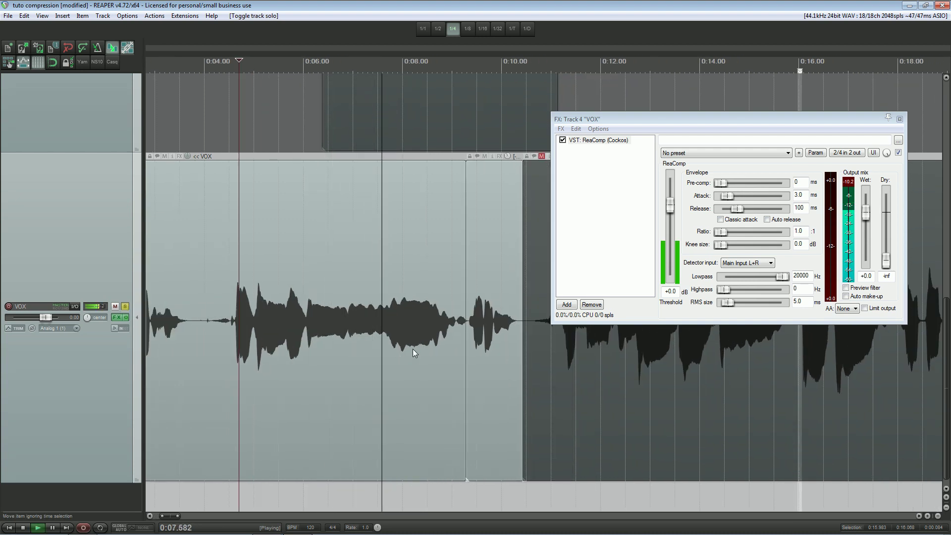
pyautogui.press('space')
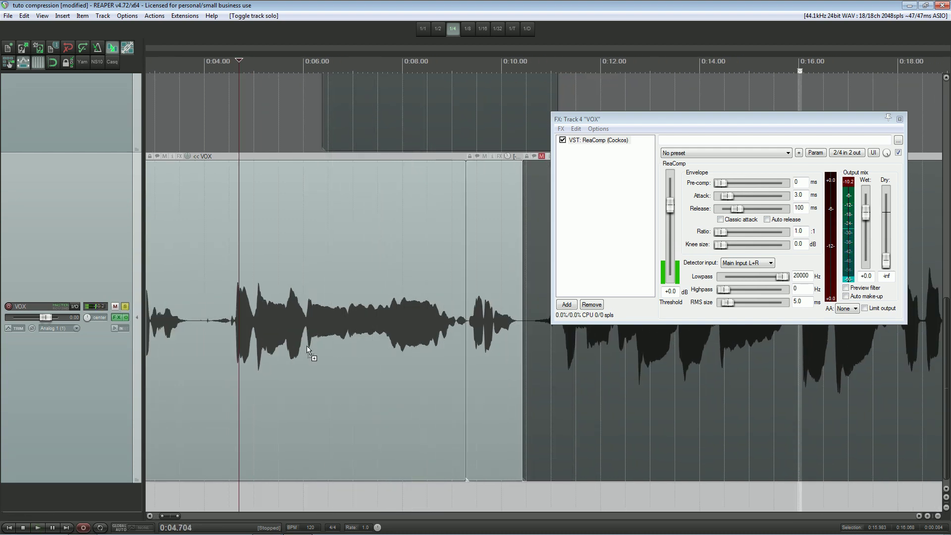
pyautogui.hscroll(-2, 307, 345)
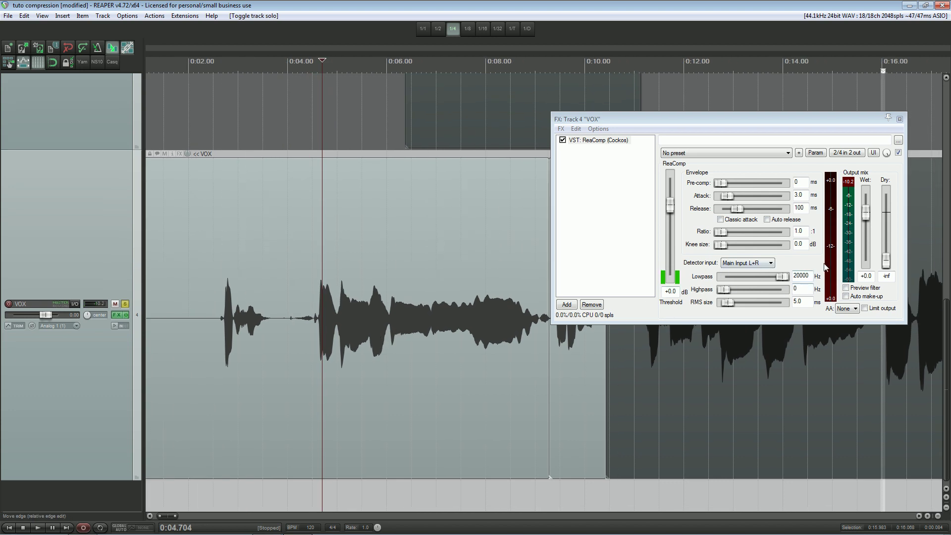
# - Enable ReaComp's Preview filter on the VOX track and set the detector lowpass to 1480 Hz and highpass to 547 Hz
pyautogui.moveTo(769, 120); pyautogui.dragTo(704, 100)
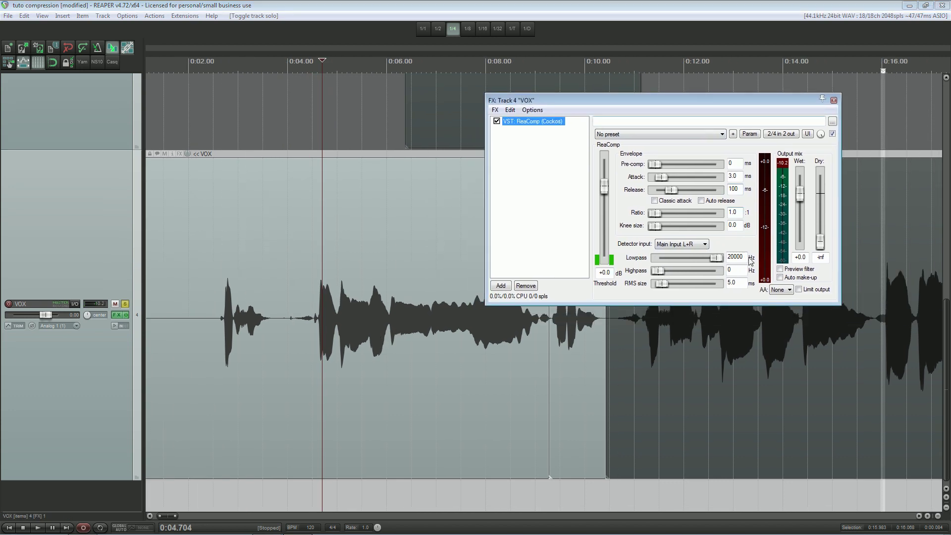
pyautogui.click(780, 270)
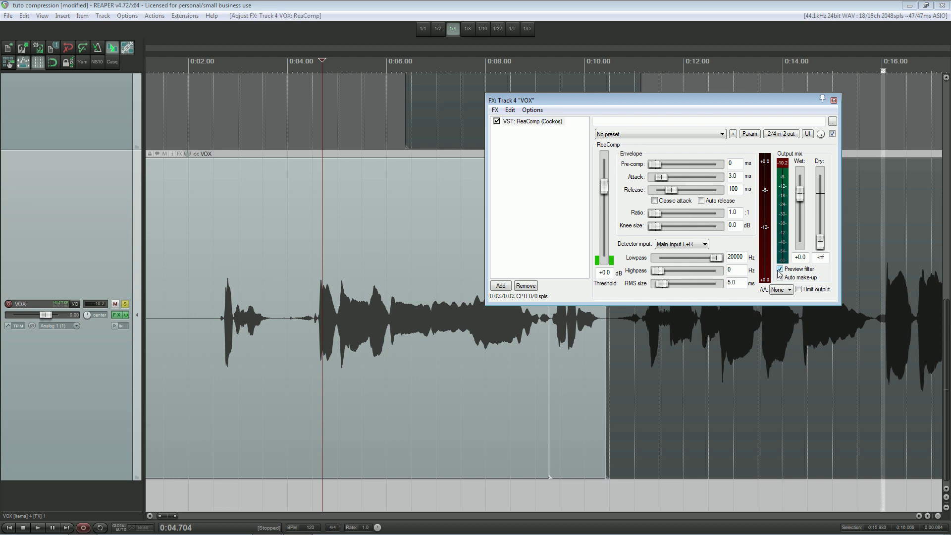
pyautogui.moveTo(715, 261); pyautogui.dragTo(686, 263)
pyautogui.moveTo(698, 260); pyautogui.dragTo(691, 263)
pyautogui.moveTo(659, 272); pyautogui.dragTo(680, 274)
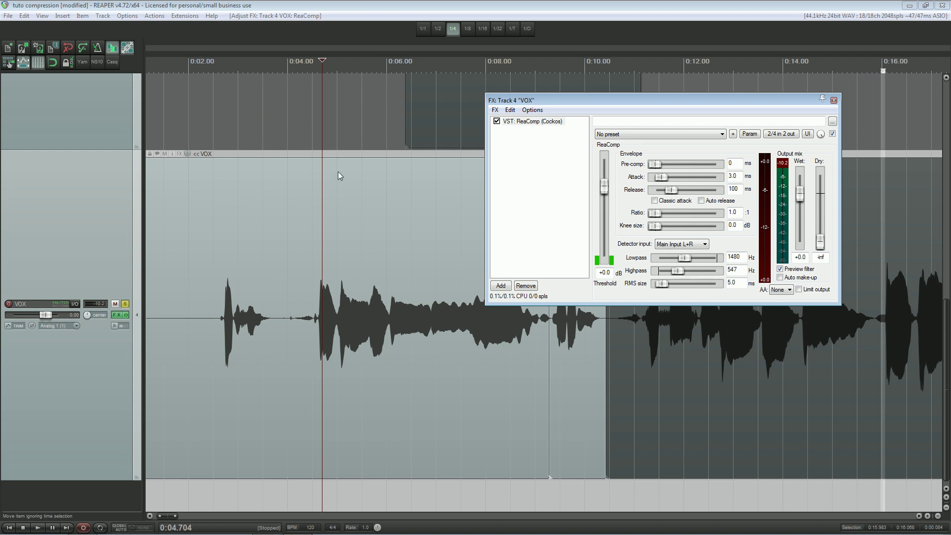
# - Audition the filtered detector signal on VOX, turn off Preview filter, and play the vocal again for comparison
pyautogui.press('space')
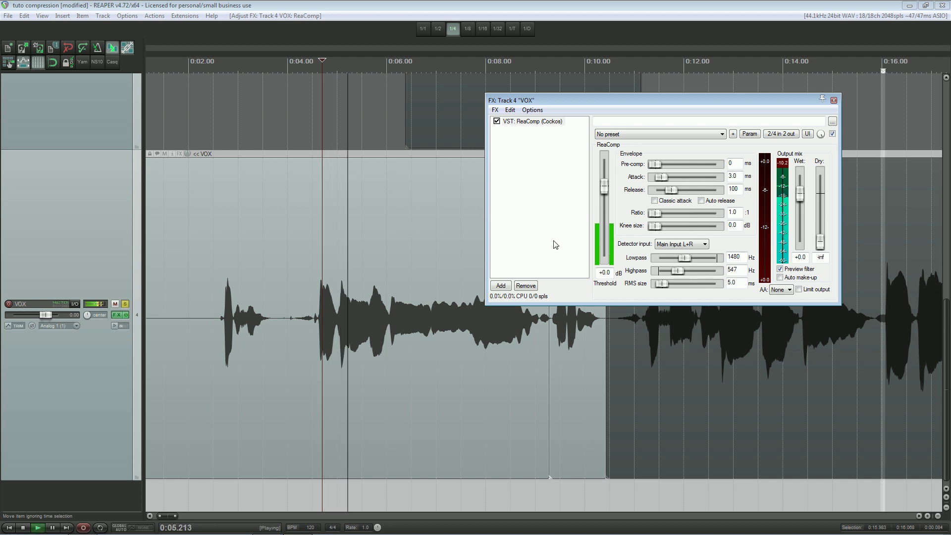
pyautogui.press('space')
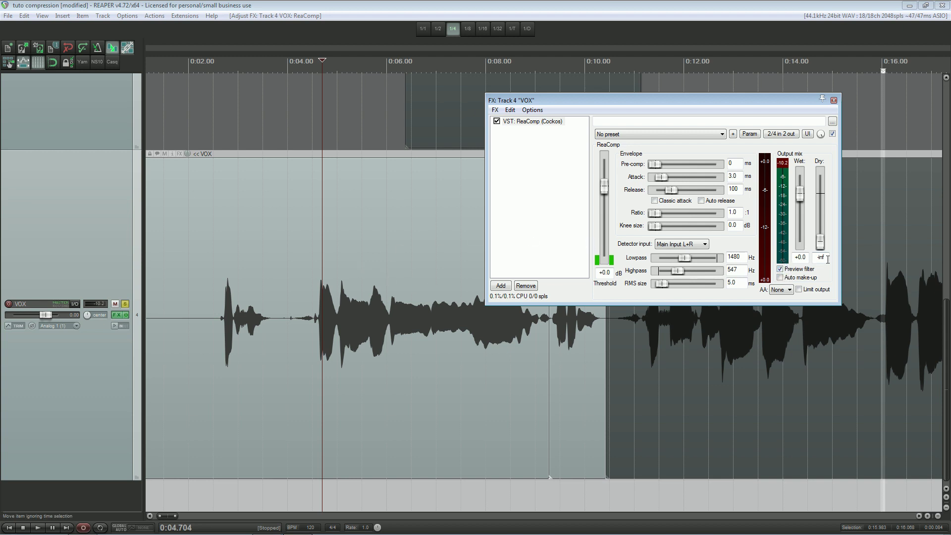
pyautogui.click(781, 269)
pyautogui.press('space')
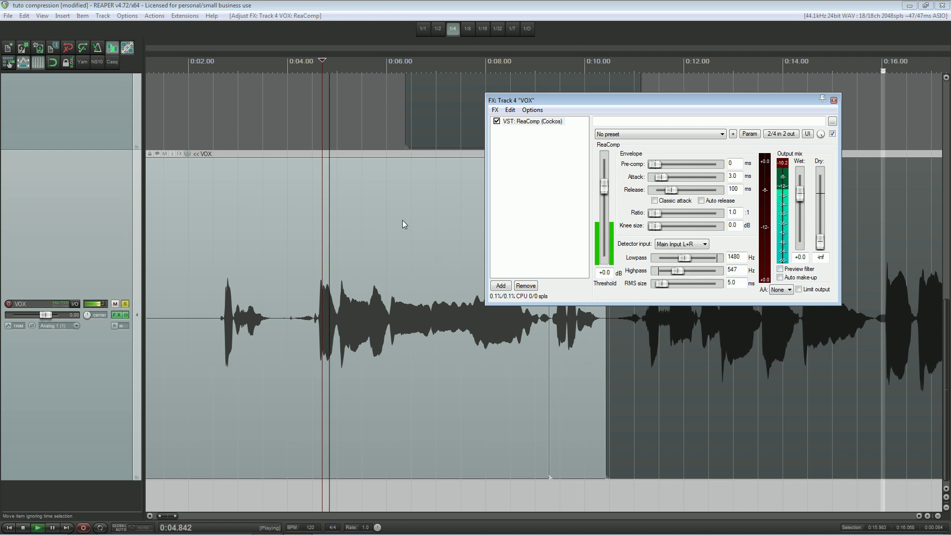
pyautogui.press('space')
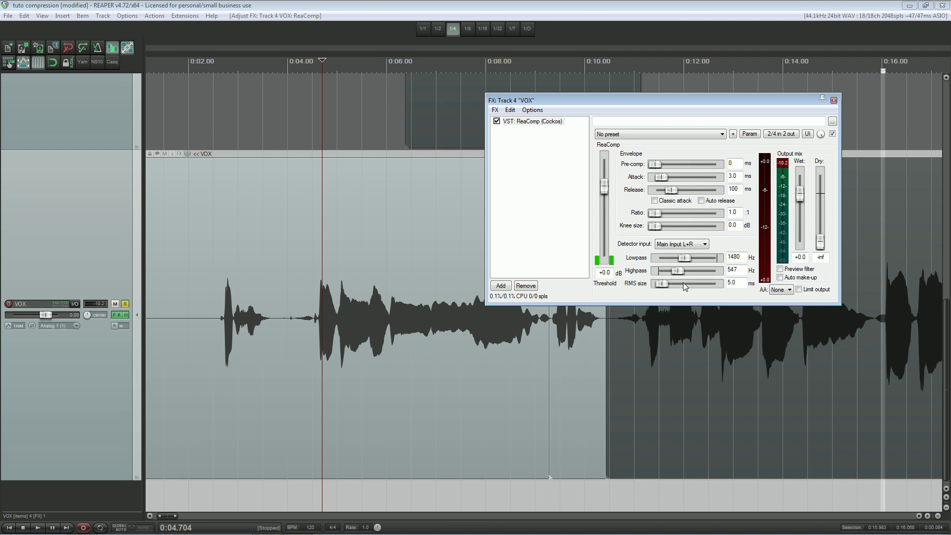
# - Set the VOX ReaComp's detector lowpass to 20000 Hz, highpass to 258 Hz, and threshold to -9.2 dB
pyautogui.moveTo(677, 271)
pyautogui.mouseDown()
pyautogui.moveTo(660, 275)
pyautogui.moveTo(684, 277)
pyautogui.mouseUp()
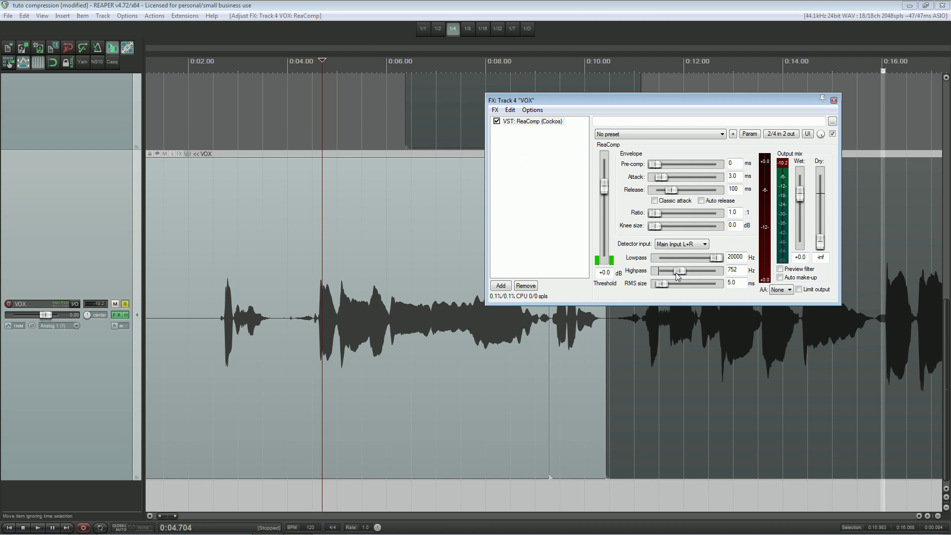
pyautogui.moveTo(678, 276); pyautogui.dragTo(675, 276)
pyautogui.moveTo(678, 275); pyautogui.dragTo(677, 278)
pyautogui.moveTo(605, 188); pyautogui.dragTo(605, 206)
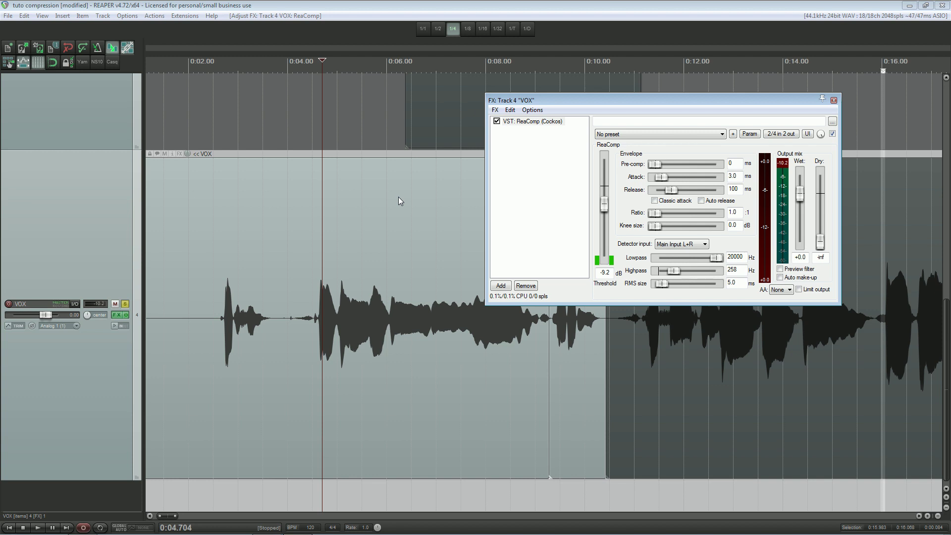
# - Increase the KICK track's height, unmute the track, and clear all track solos
pyautogui.click(380, 273)
pyautogui.scroll(5, 387, 268)
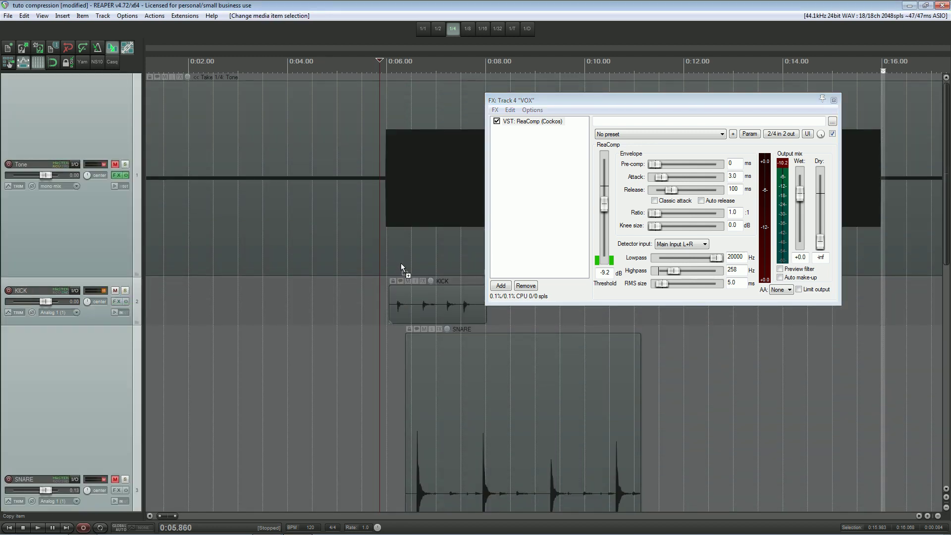
pyautogui.scroll(2, 400, 263)
pyautogui.moveTo(115, 324); pyautogui.dragTo(103, 387)
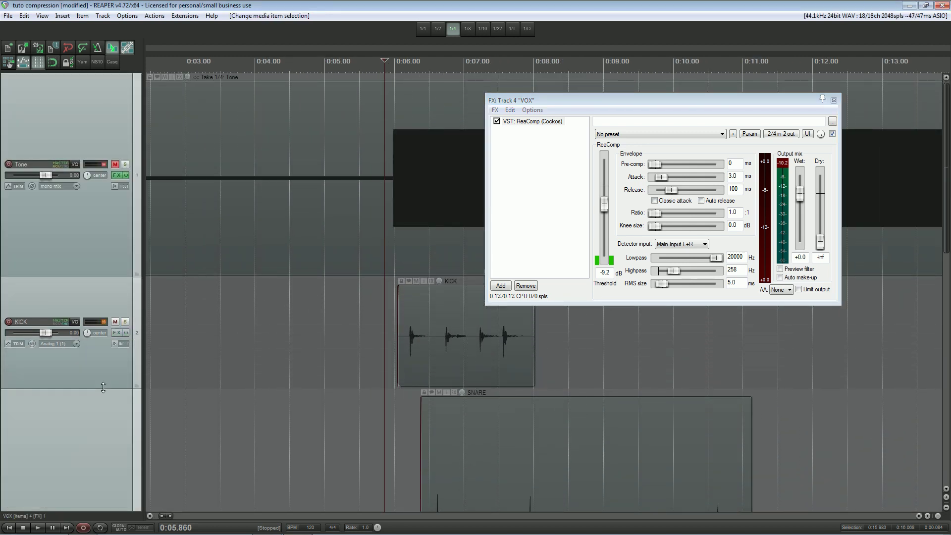
pyautogui.click(126, 322)
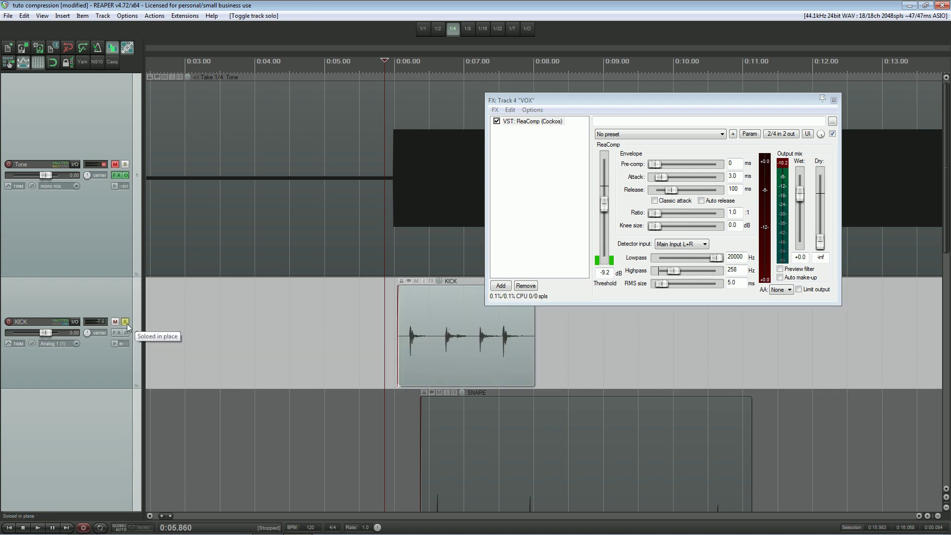
pyautogui.click(125, 323)
# - Add ReaComp from the Cockos plugins to the KICK track and close the VOX track's FX window
pyautogui.click(116, 333)
pyautogui.moveTo(738, 101); pyautogui.dragTo(623, 77)
pyautogui.click(734, 102)
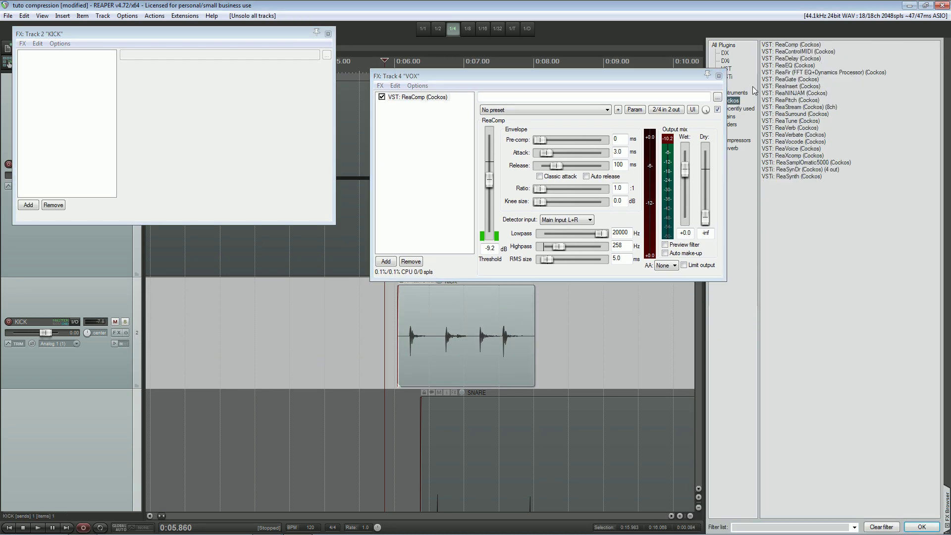
pyautogui.moveTo(791, 46); pyautogui.dragTo(96, 97)
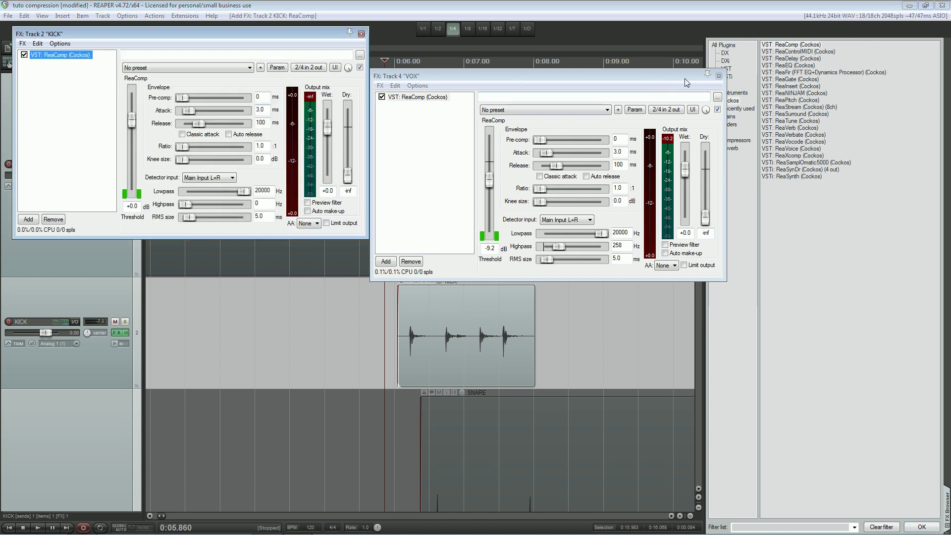
pyautogui.click(719, 76)
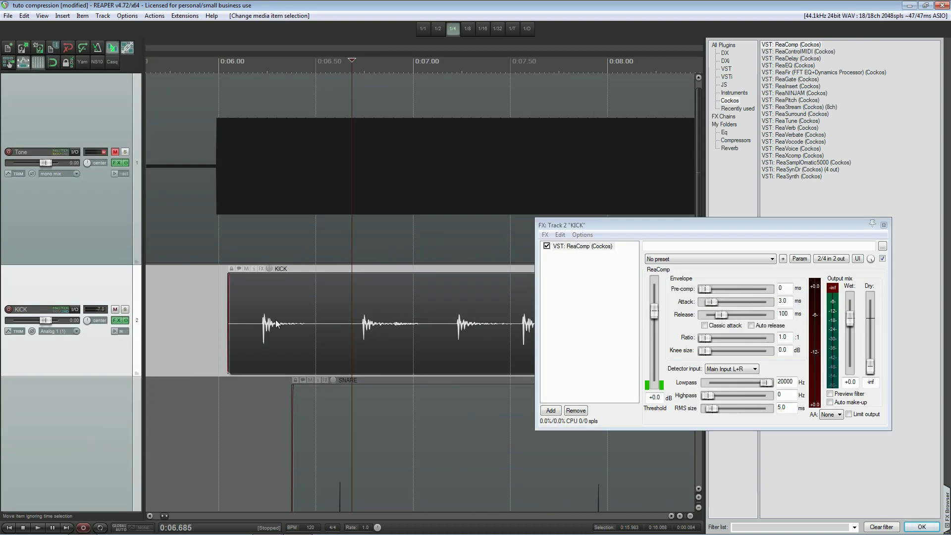
# - Normalize the KICK item in its item properties and apply the change
pyautogui.click(271, 322)
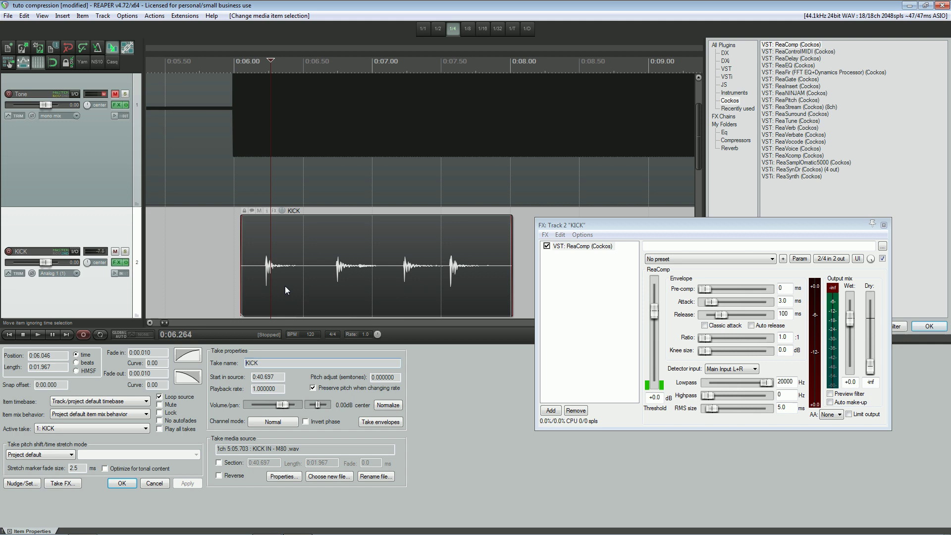
pyautogui.doubleClick(266, 268)
pyautogui.click(383, 406)
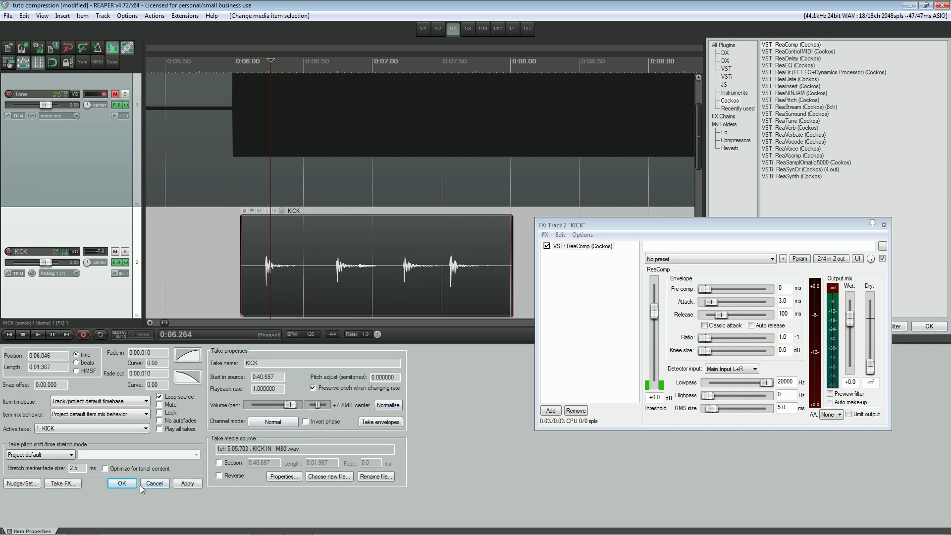
pyautogui.click(122, 483)
# - Close the FX browser and reposition the KICK track's ReaComp window beside the first kick hit's waveform
pyautogui.scroll(3, 298, 294)
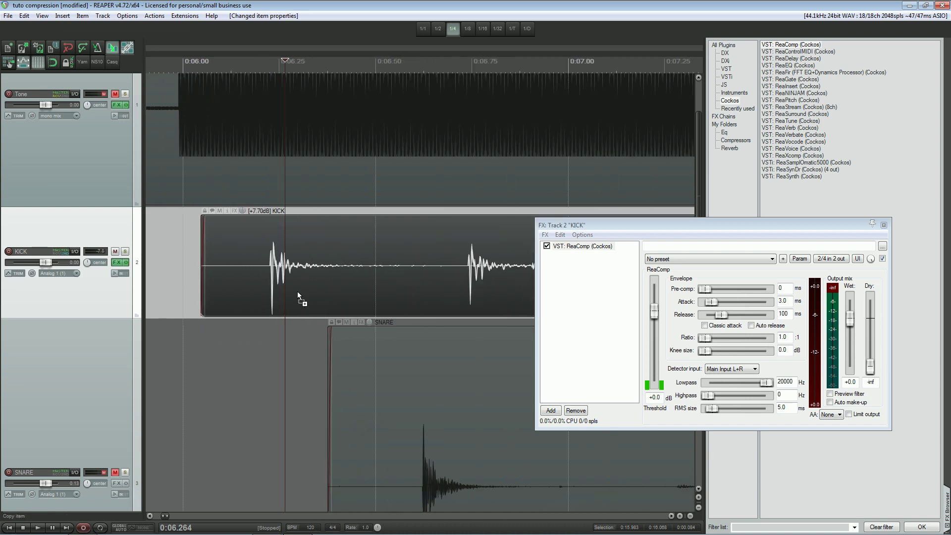
pyautogui.scroll(5, 281, 289)
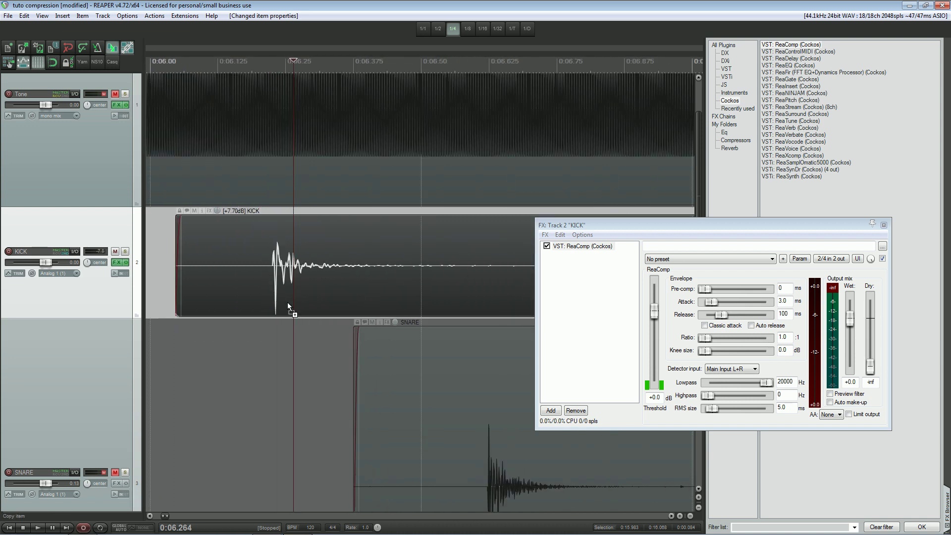
pyautogui.scroll(-1, 287, 303)
pyautogui.scroll(2, 296, 266)
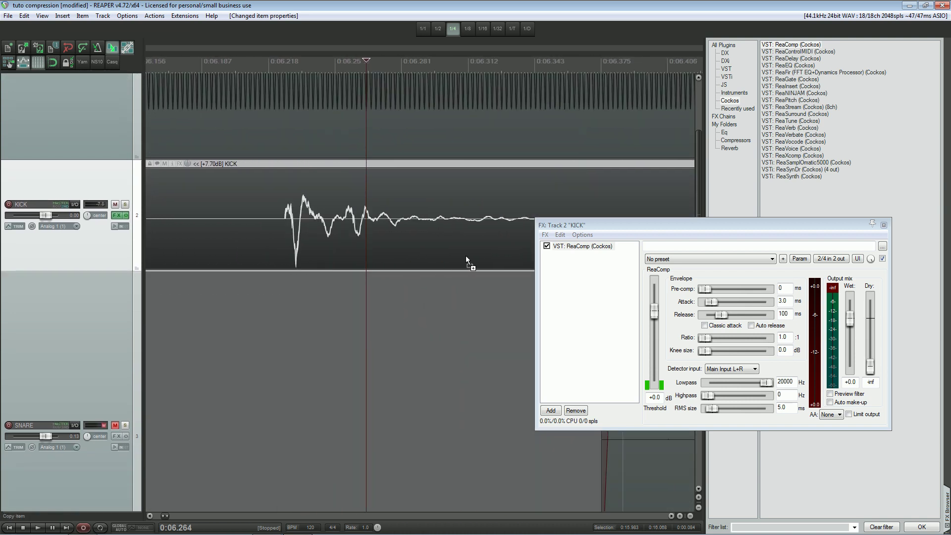
pyautogui.click(945, 519)
pyautogui.scroll(-1, 295, 257)
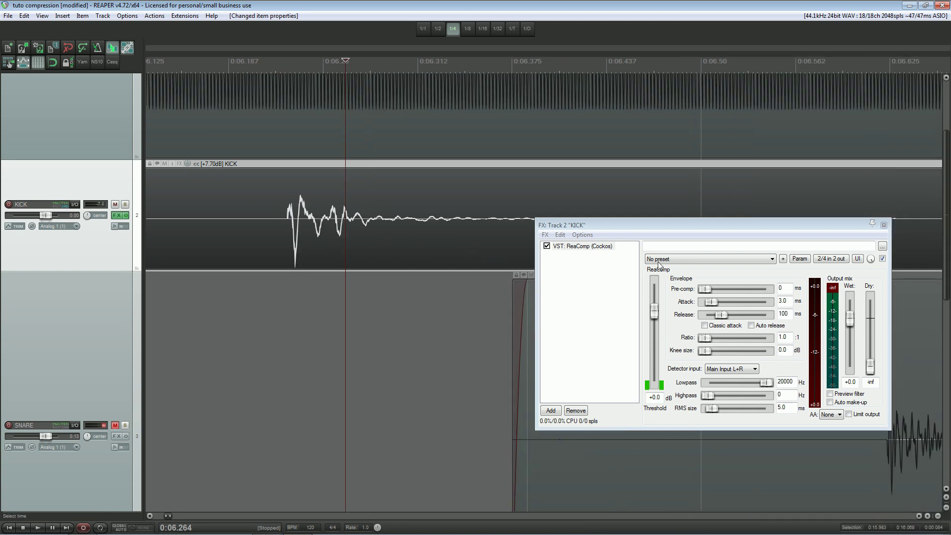
pyautogui.moveTo(696, 228); pyautogui.dragTo(614, 202)
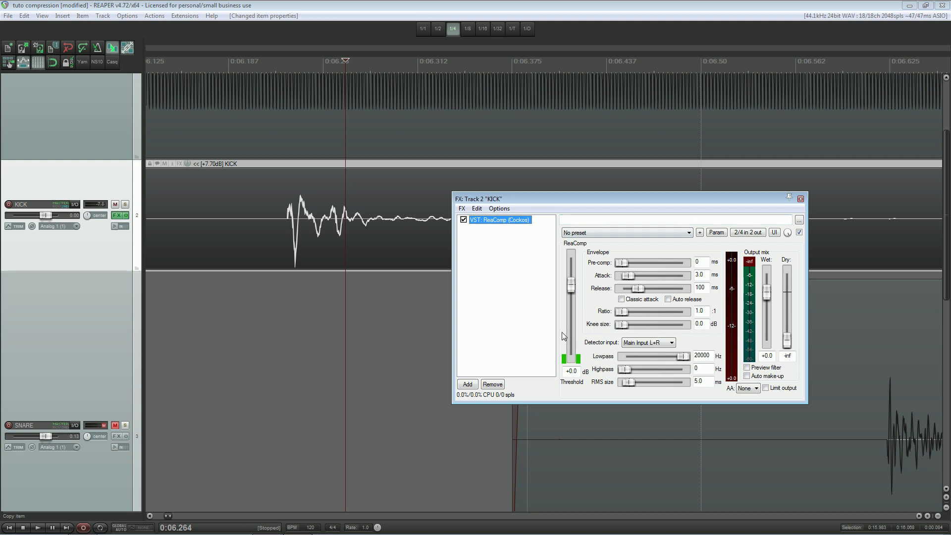
# - Set the KICK ReaComp's RMS size to 0.0 ms and threshold to -6 dB
pyautogui.moveTo(630, 383); pyautogui.dragTo(622, 383)
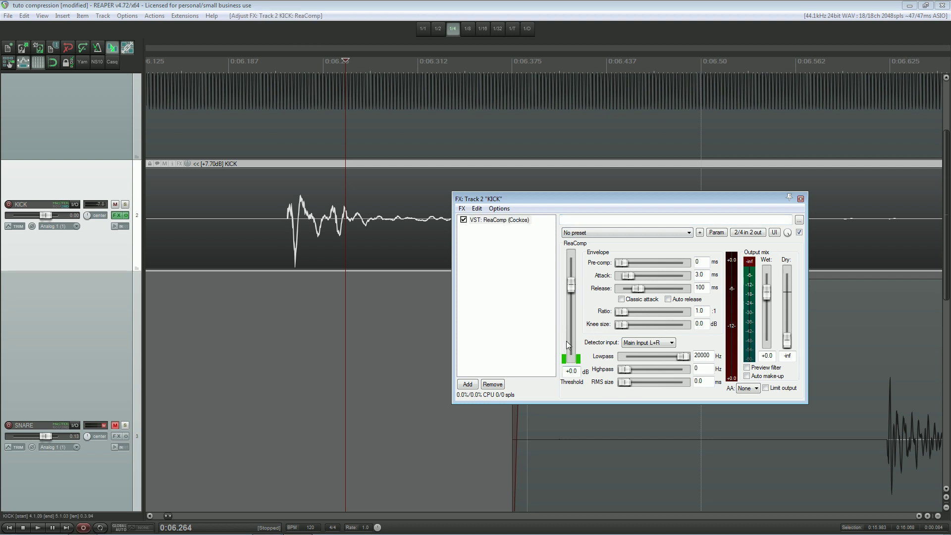
pyautogui.doubleClick(571, 372)
pyautogui.write('-6')
# - Solo the KICK track, set its ReaComp ratio to inf:1, and play from just before the first kick hit
pyautogui.click(256, 87)
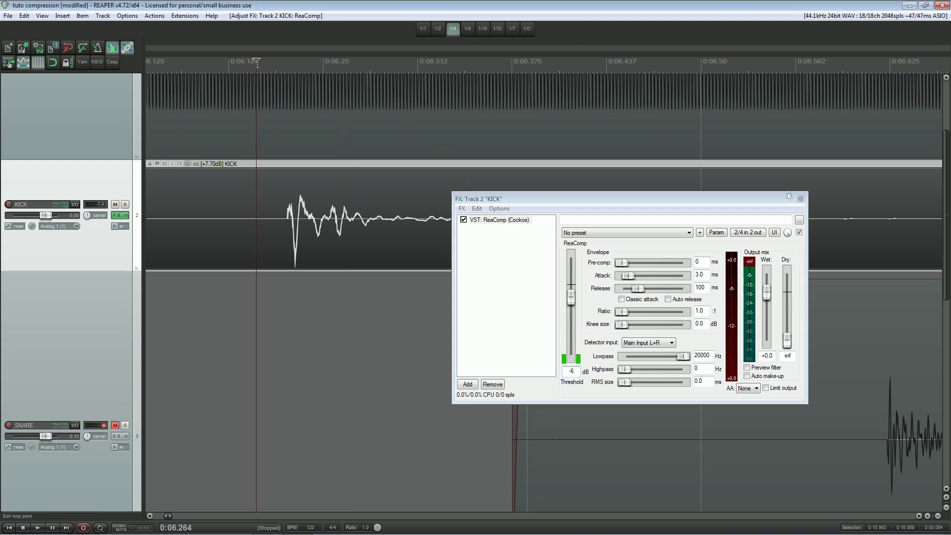
pyautogui.click(127, 206)
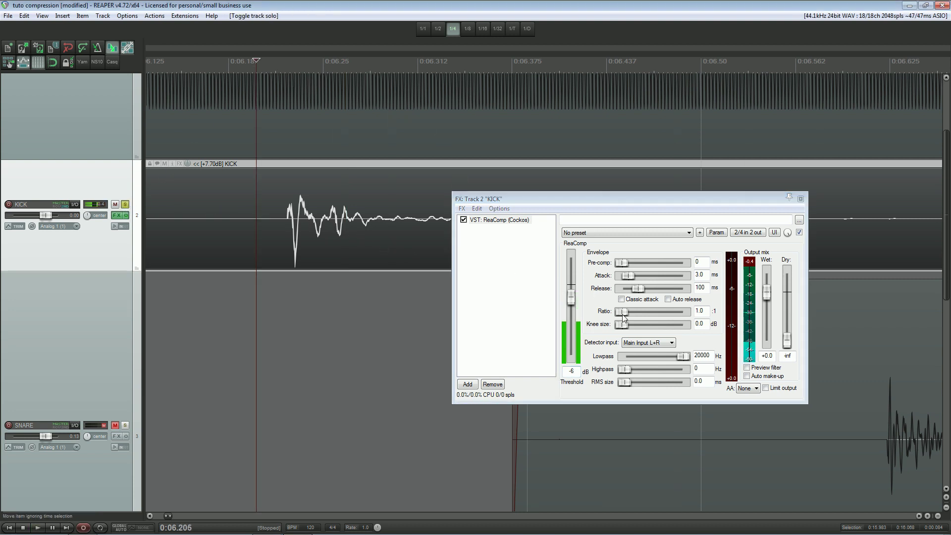
pyautogui.moveTo(623, 317); pyautogui.dragTo(665, 319)
pyautogui.press('space')
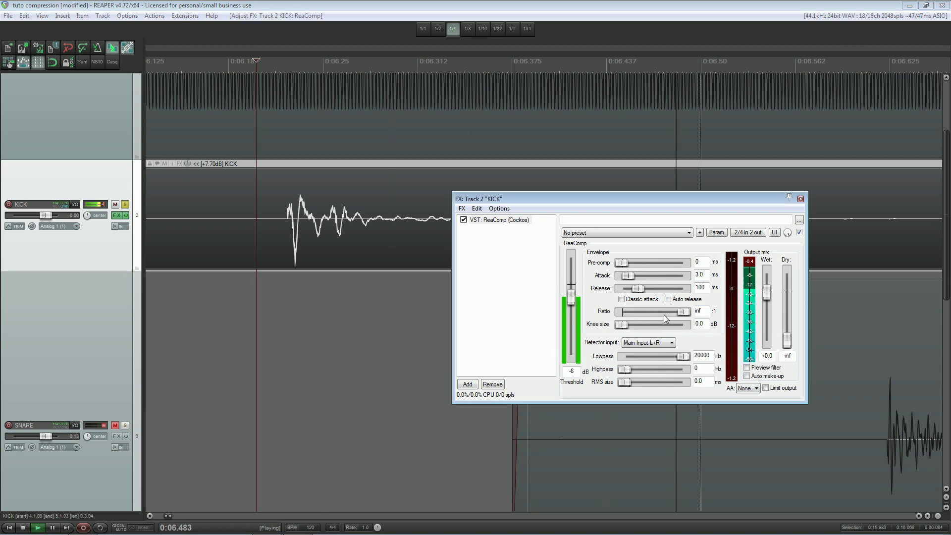
# - Stop playback, replay the soloed KICK from just before the first hit to check the compressor's gain reduction, and stop again
pyautogui.press('space')
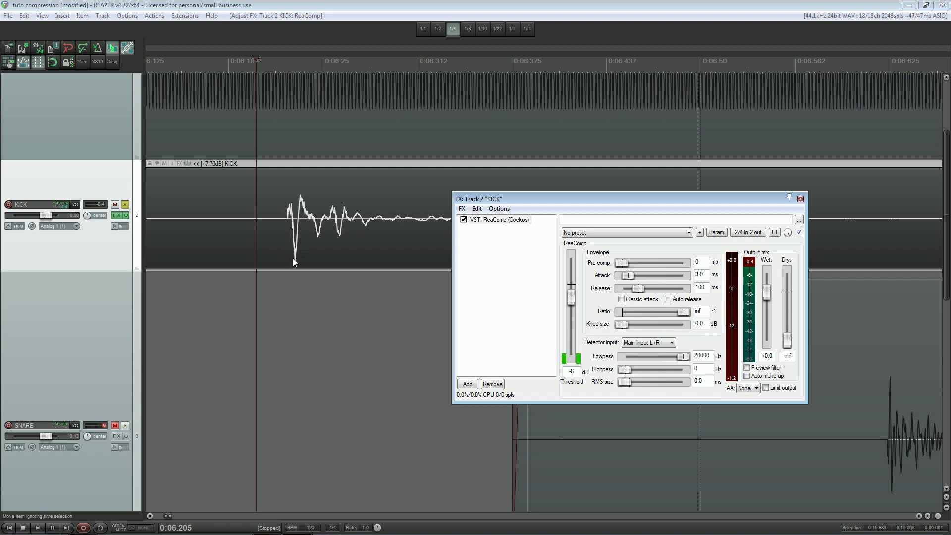
pyautogui.press('space')
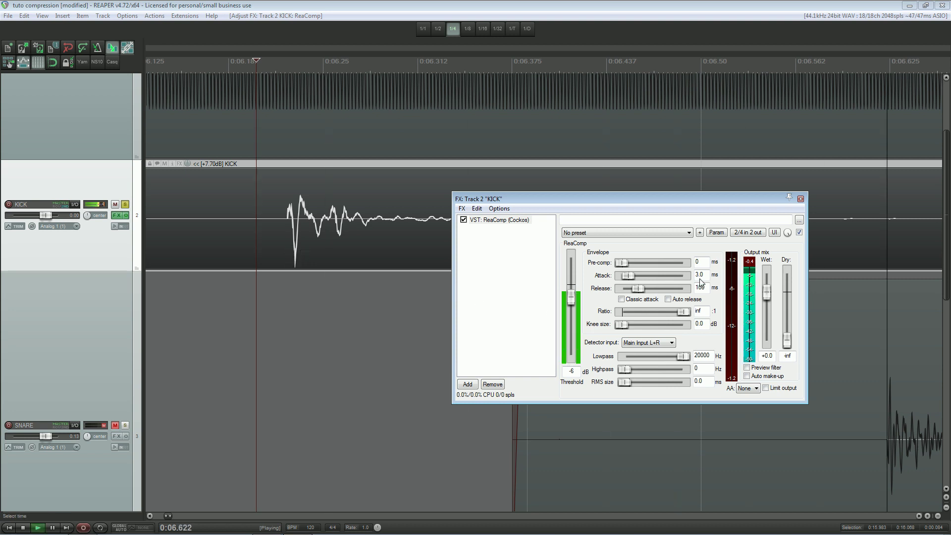
pyautogui.press('space')
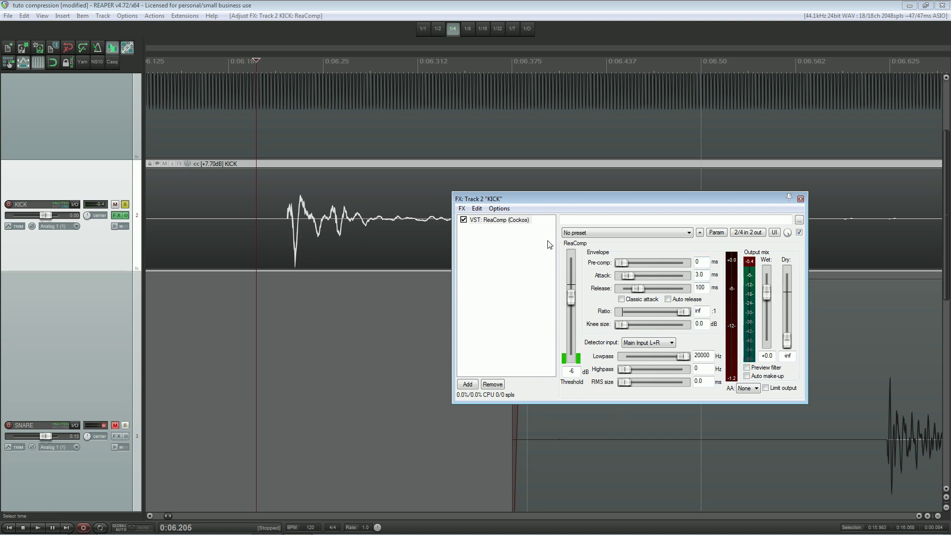
# - Raise the KICK ReaComp's RMS size to 103.7 ms and make a time selection of about 0.018 s around the first hit's initial peak
pyautogui.moveTo(545, 199); pyautogui.dragTo(536, 132)
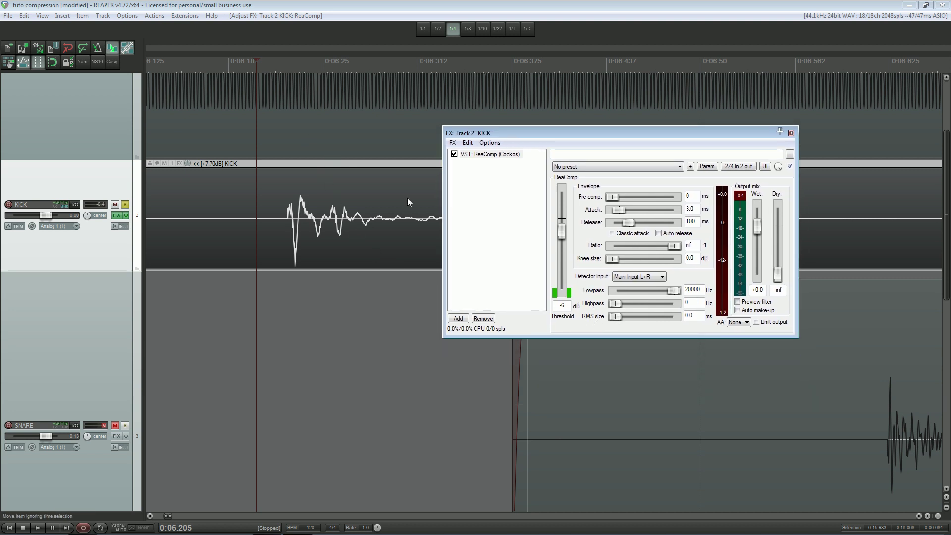
pyautogui.moveTo(618, 319); pyautogui.dragTo(634, 316)
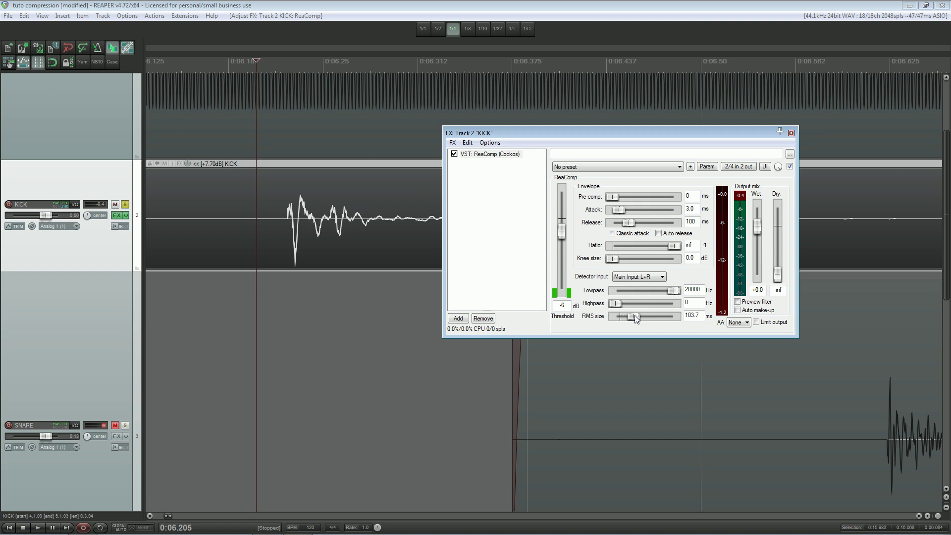
pyautogui.moveTo(282, 67); pyautogui.dragTo(309, 67)
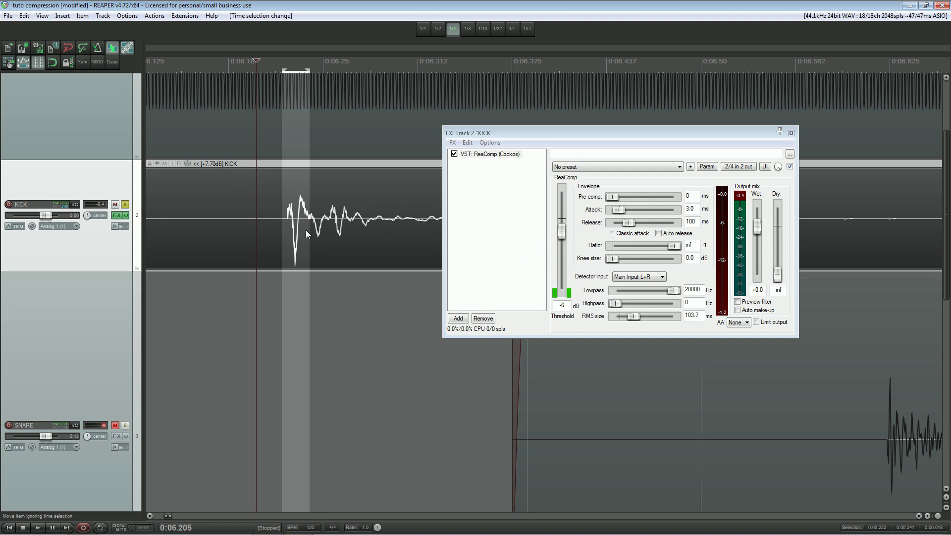
# - Extend the time selection over the first kick hit to about 0.102 s and move the effect window below the waveform
pyautogui.scroll(5, 279, 251)
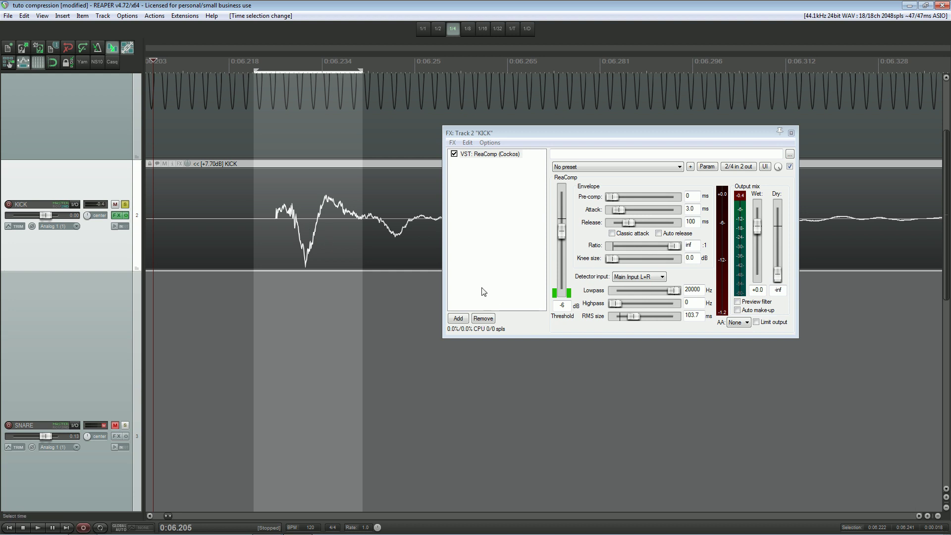
pyautogui.moveTo(270, 71); pyautogui.dragTo(882, 114)
pyautogui.moveTo(520, 132); pyautogui.dragTo(397, 315)
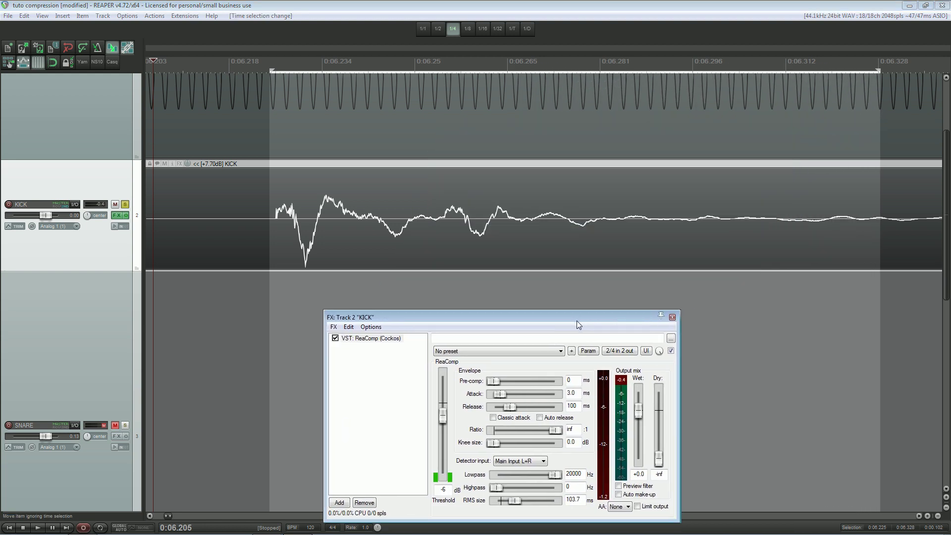
pyautogui.scroll(-2, 453, 225)
pyautogui.scroll(-2, 453, 224)
pyautogui.hscroll(3, 453, 225)
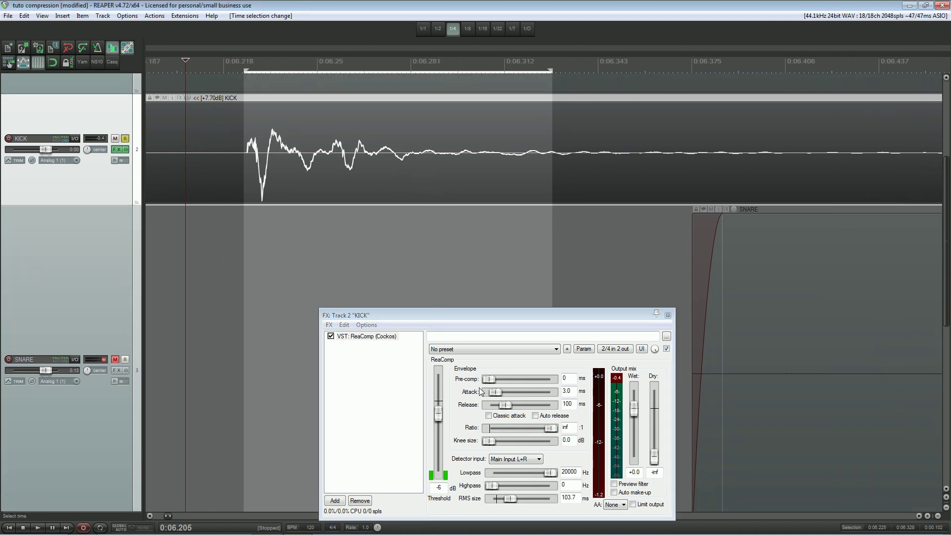
pyautogui.moveTo(526, 317); pyautogui.dragTo(560, 236)
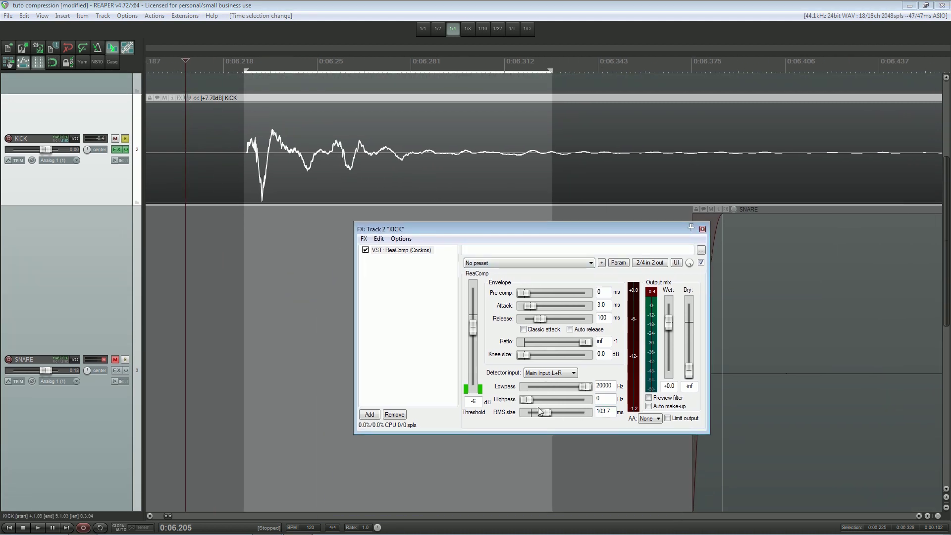
# - Set ReaComp's RMS size to 100 ms and play the kick from just before the selected hit
pyautogui.doubleClick(613, 411)
pyautogui.write('100')
pyautogui.click(217, 65)
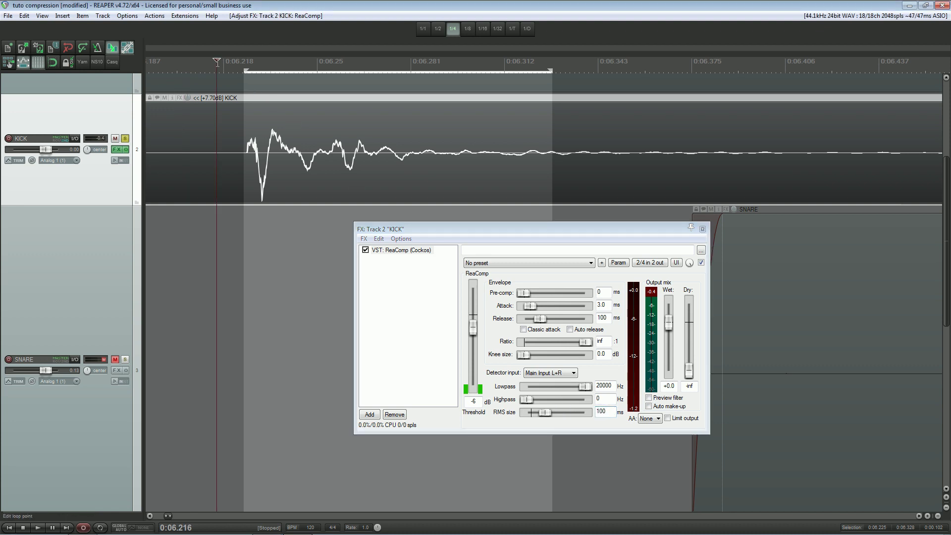
pyautogui.press('space')
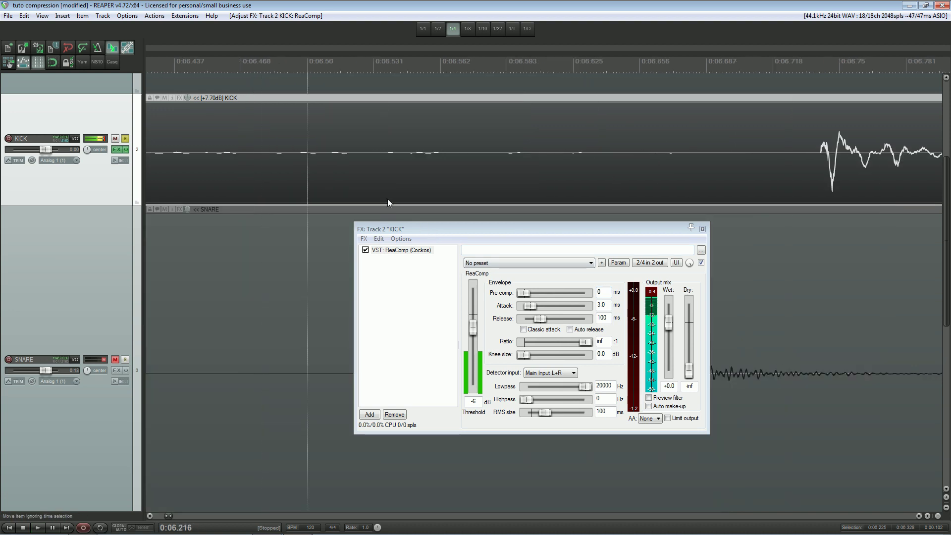
pyautogui.scroll(-5, 386, 185)
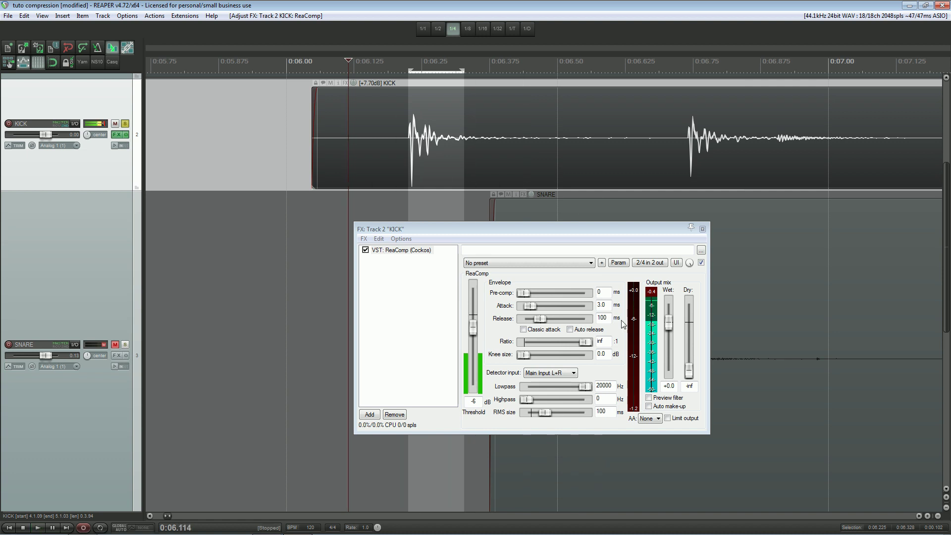
# - Lower the compressor's RMS size temporarily, then restore it to 100 ms
pyautogui.moveTo(546, 413); pyautogui.dragTo(581, 415)
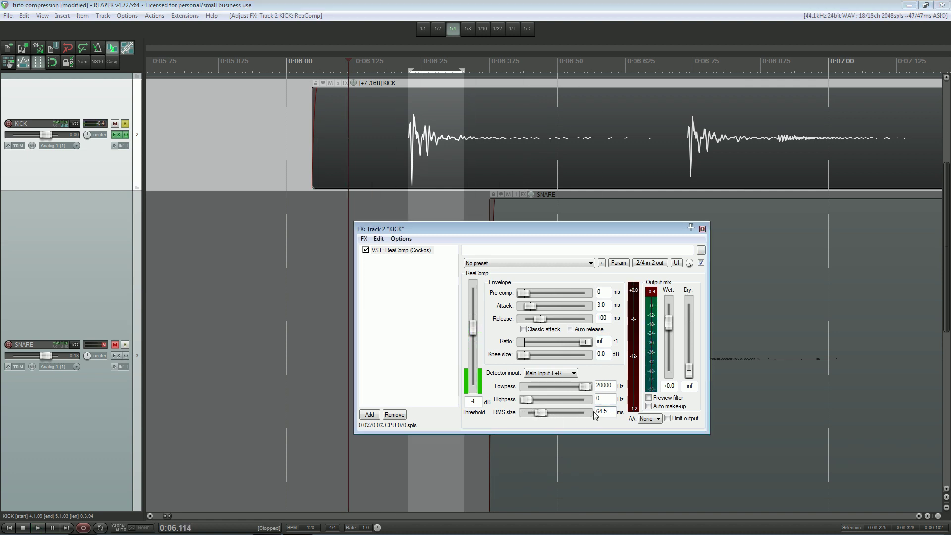
pyautogui.doubleClick(593, 412)
pyautogui.write('100')
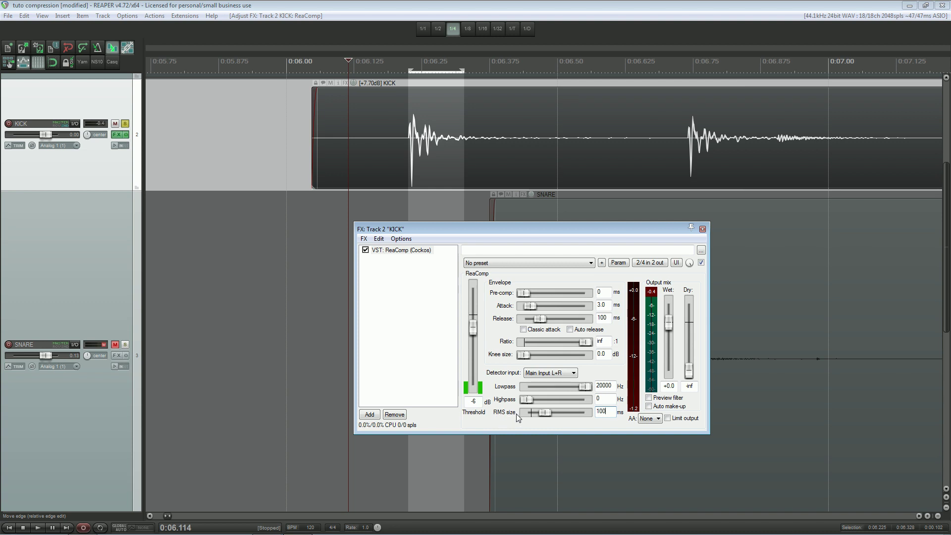
# - Examine the kick hit's negative peak and decay at sample level, keeping the effect window clear of the waveform
pyautogui.scroll(5, 426, 143)
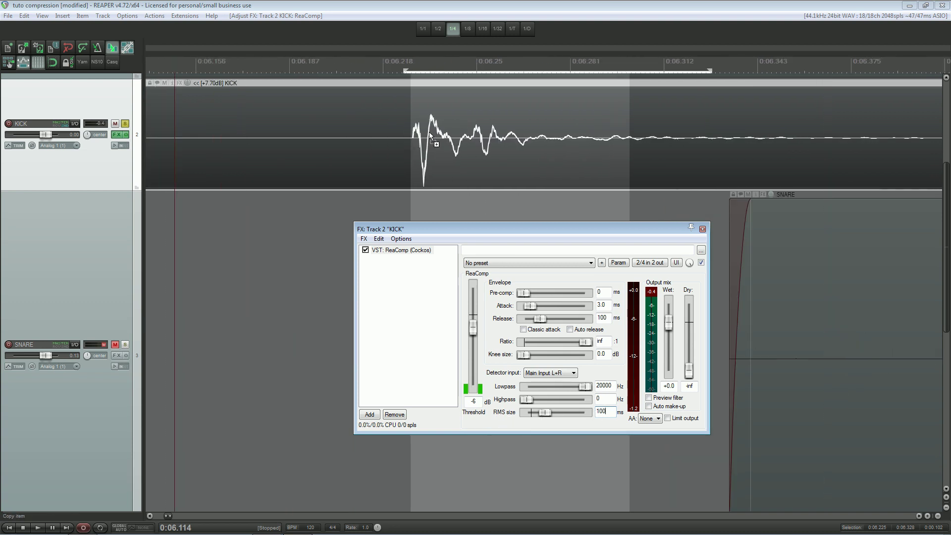
pyautogui.scroll(5, 431, 136)
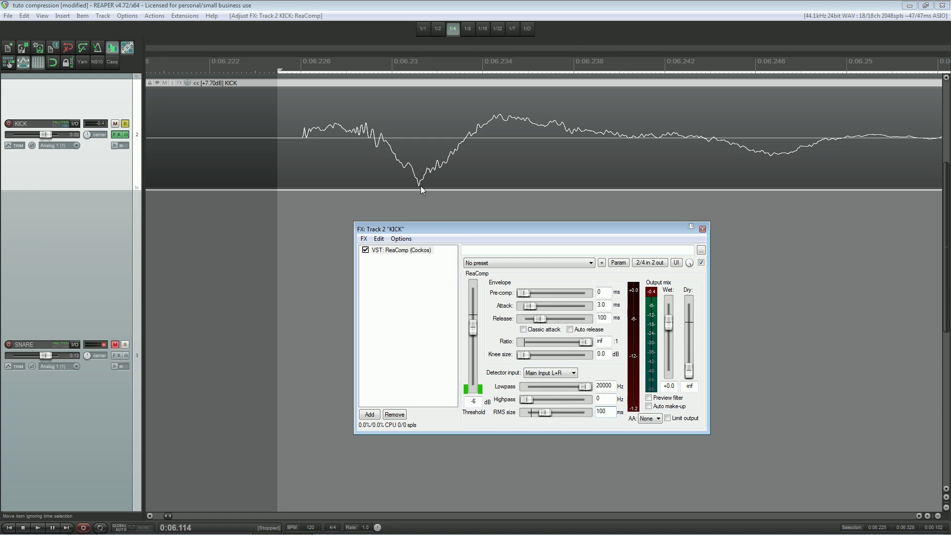
pyautogui.scroll(2, 422, 188)
pyautogui.moveTo(427, 229); pyautogui.dragTo(599, 232)
pyautogui.scroll(3, 415, 258)
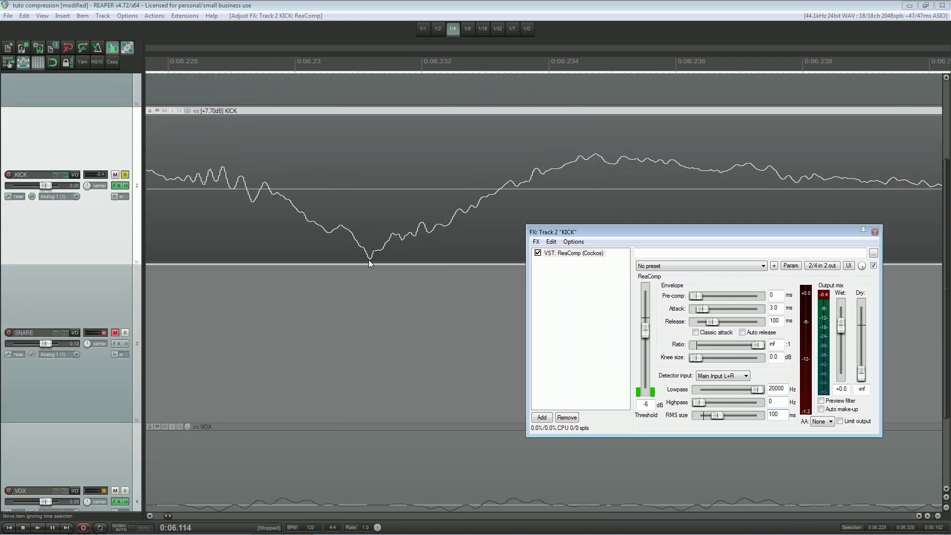
pyautogui.scroll(3, 369, 263)
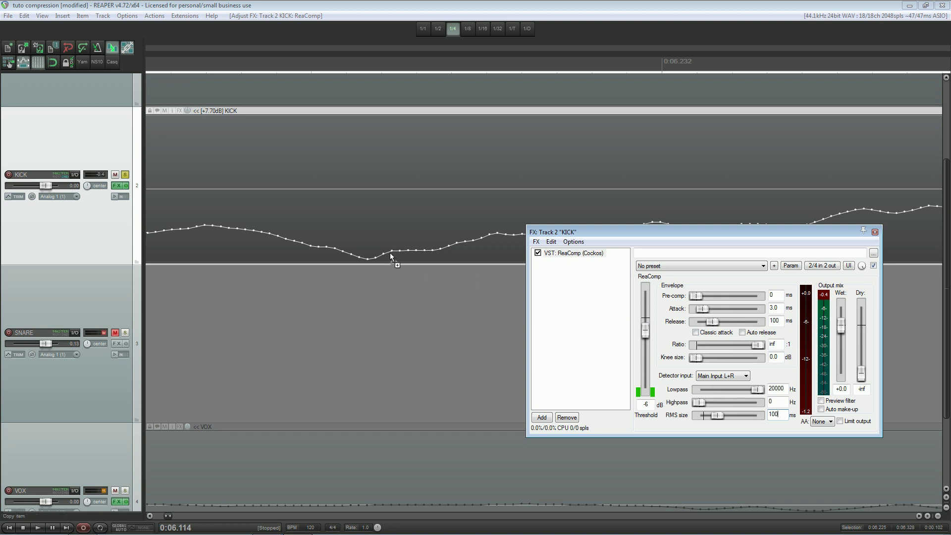
pyautogui.scroll(-4, 393, 258)
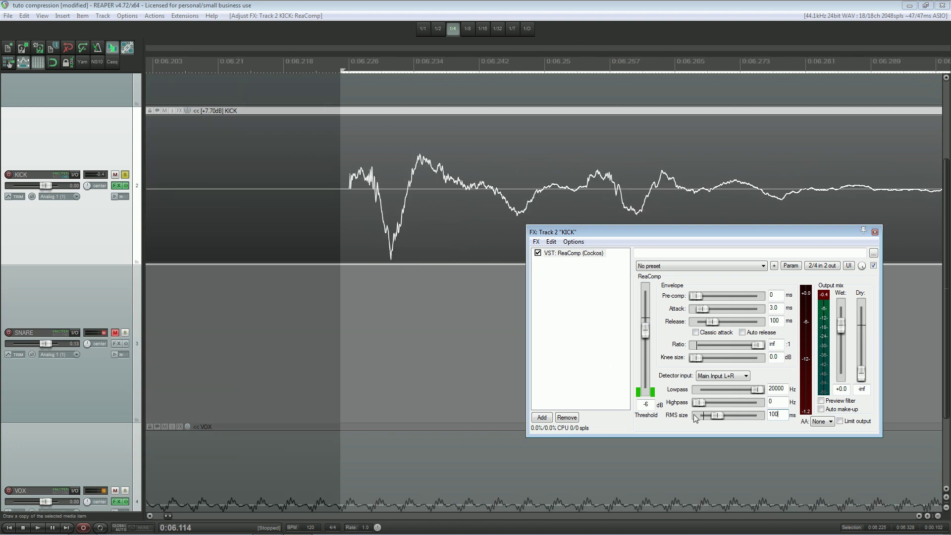
pyautogui.scroll(2, 698, 194)
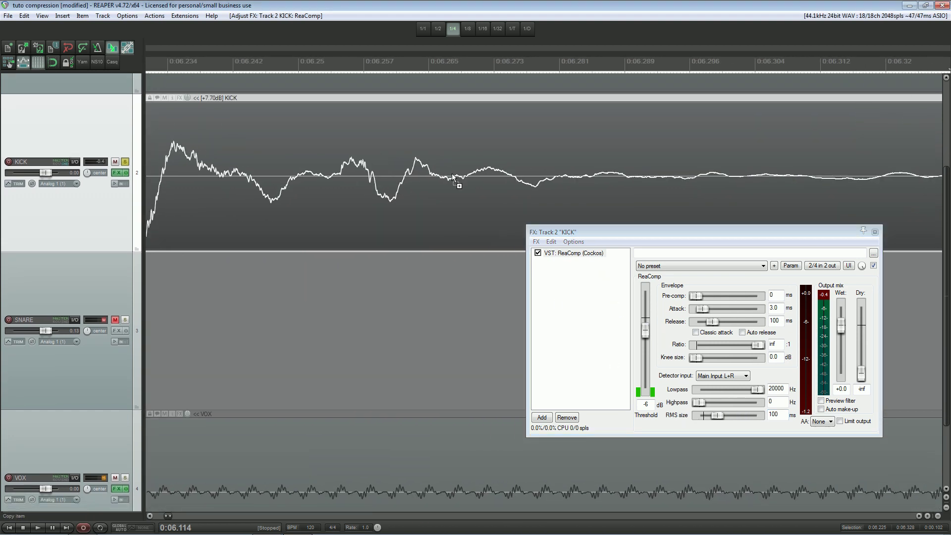
pyautogui.scroll(-5, 457, 185)
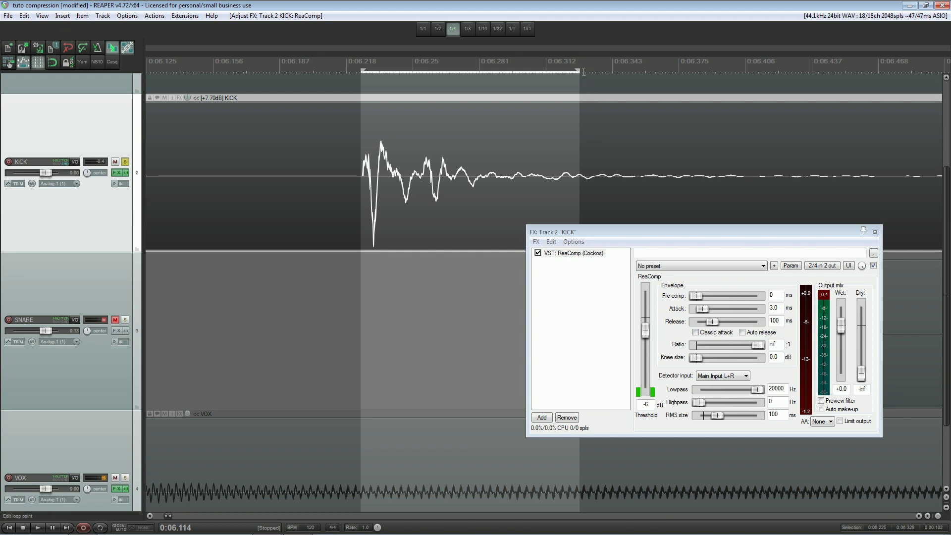
# - Shorten the time selection to about 30 ms from the kick's start and set the RMS size to 30 ms
pyautogui.moveTo(579, 71); pyautogui.dragTo(424, 72)
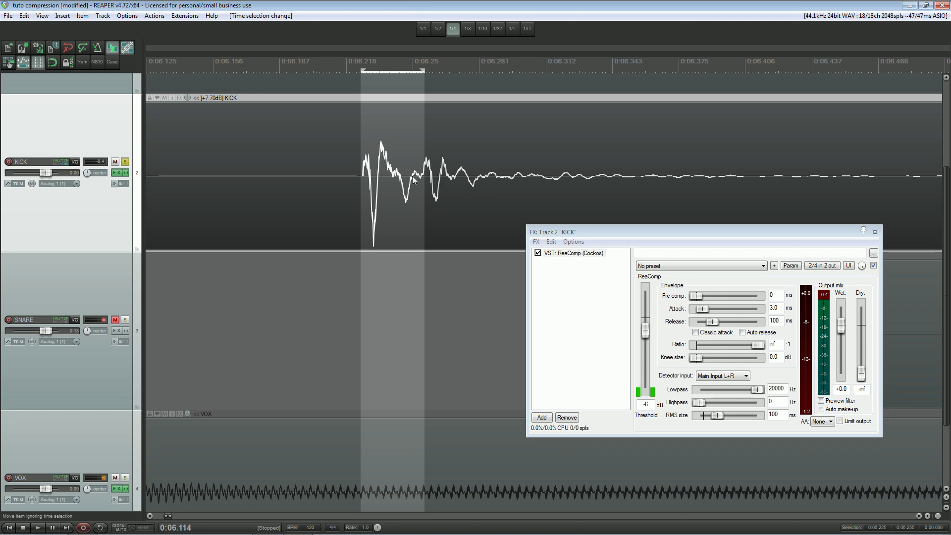
pyautogui.doubleClick(773, 415)
pyautogui.write('30')
pyautogui.press('Return')
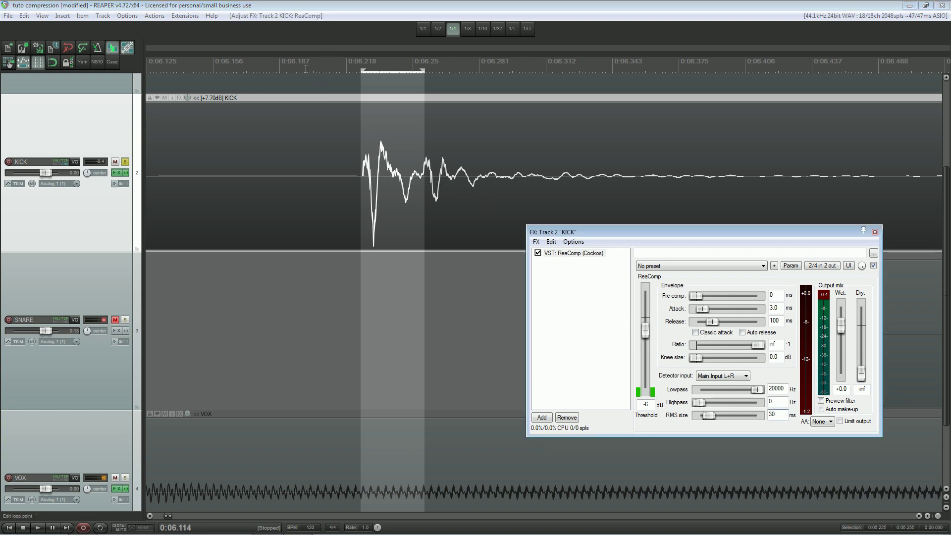
# - Play the kick from just before the selected hit to check the compressor's response with the 30 ms RMS size
pyautogui.click(296, 67)
pyautogui.press('space')
pyautogui.press('space')
pyautogui.press('space')
pyautogui.scroll(-4, 400, 125)
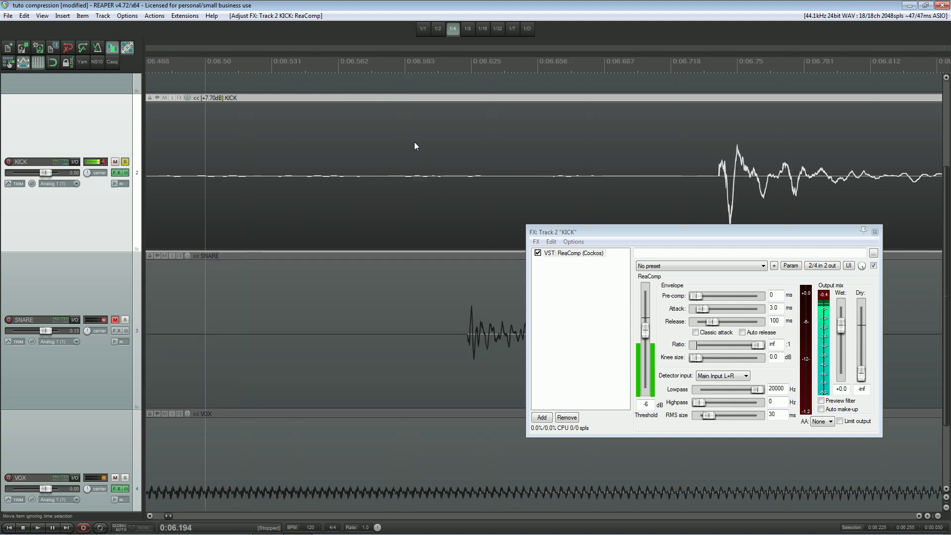
pyautogui.scroll(4, 415, 142)
pyautogui.scroll(-3, 421, 158)
pyautogui.hotkey('ctrl', 'space')
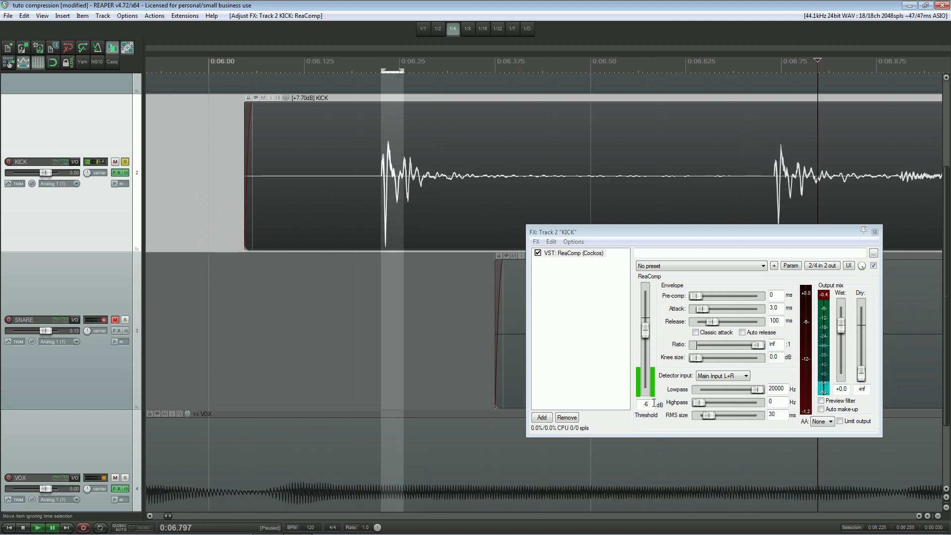
# - Narrow the time selection to about 6 ms around the kick's negative peak and set the RMS size to 6 ms
pyautogui.scroll(4, 400, 183)
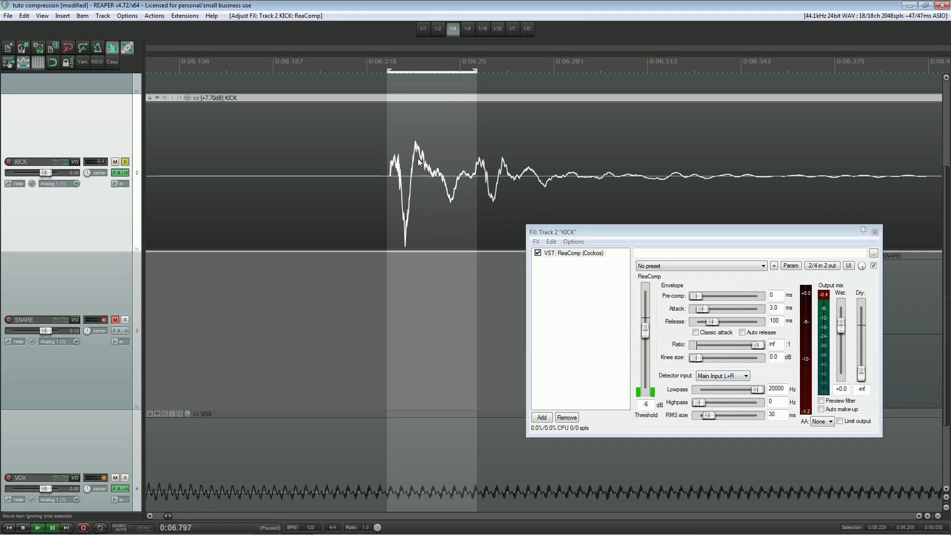
pyautogui.moveTo(477, 70); pyautogui.dragTo(417, 70)
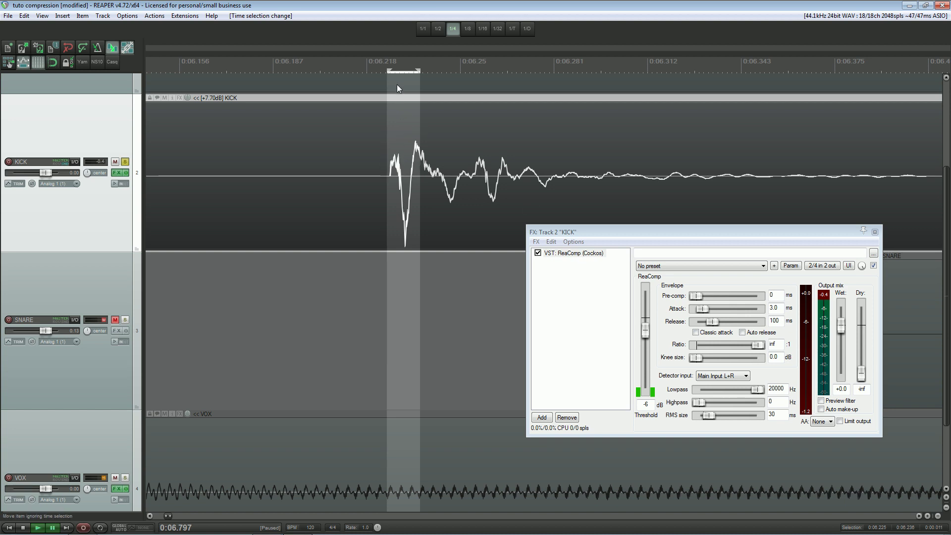
pyautogui.moveTo(387, 69); pyautogui.dragTo(397, 67)
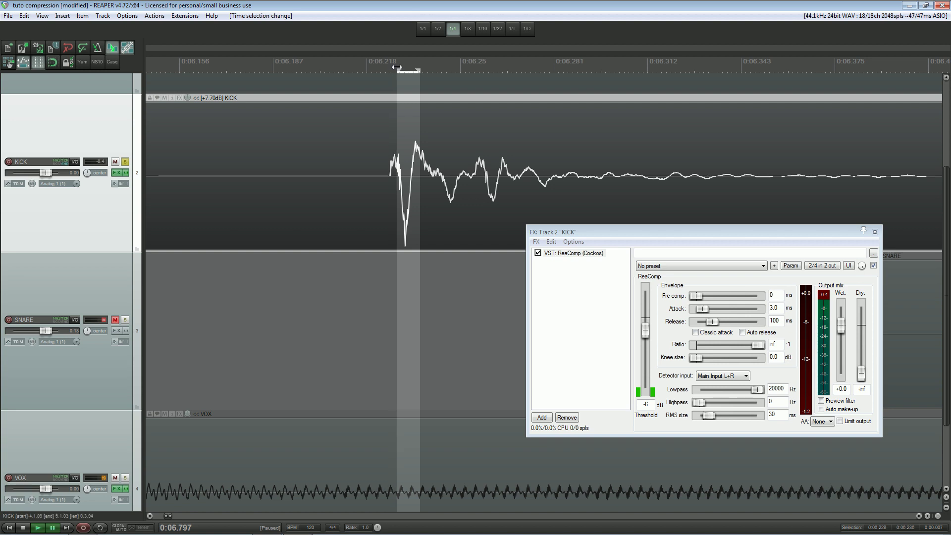
pyautogui.moveTo(419, 71); pyautogui.dragTo(416, 71)
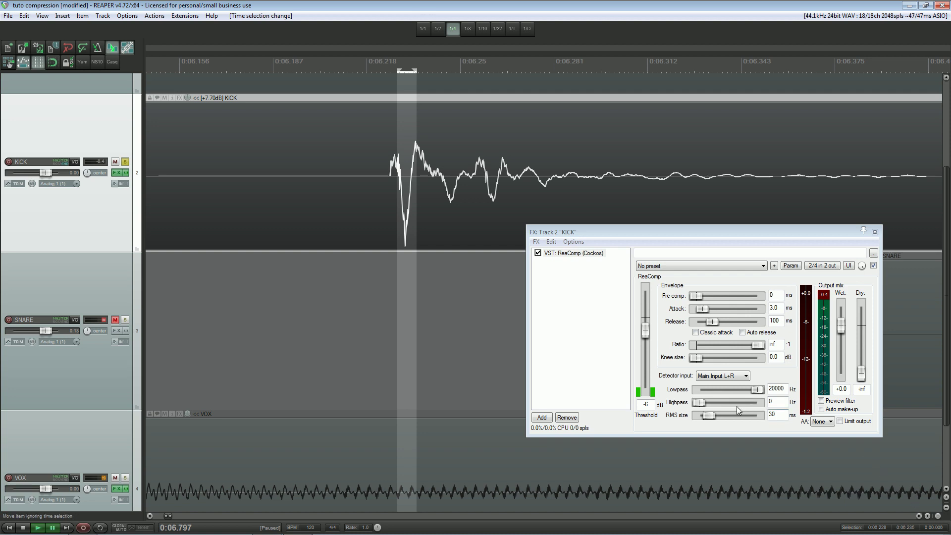
pyautogui.doubleClick(776, 414)
pyautogui.write('6')
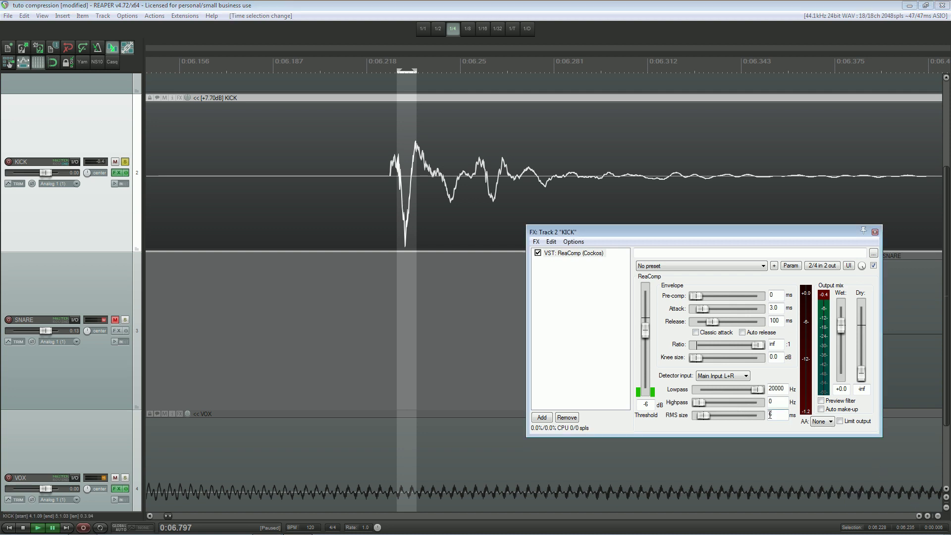
# - Set the compressor's threshold to -9 dB and replay the first kick hit to check the gain reduction
pyautogui.click(548, 327)
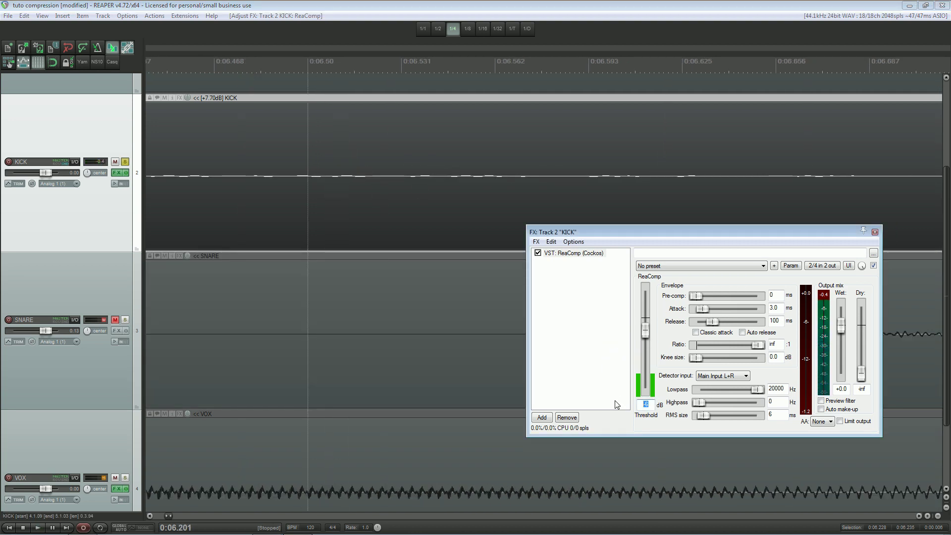
pyautogui.scroll(-3, 649, 370)
pyautogui.press('space')
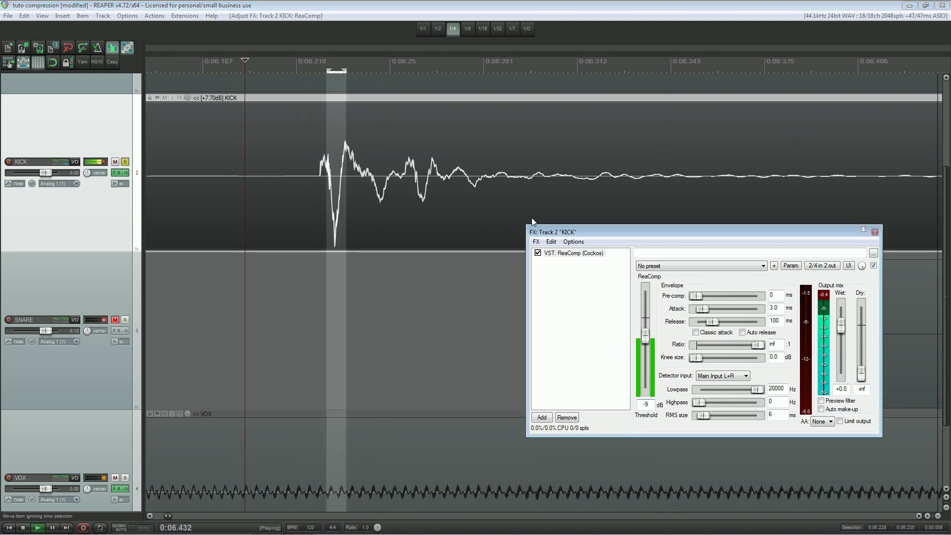
pyautogui.press('space')
pyautogui.scroll(-5, 624, 208)
pyautogui.scroll(5, 641, 187)
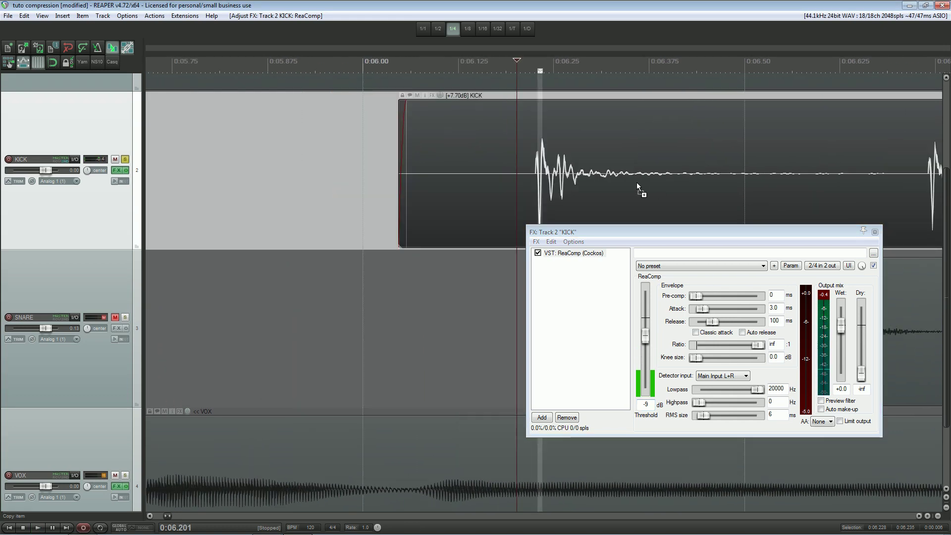
pyautogui.press('Right')
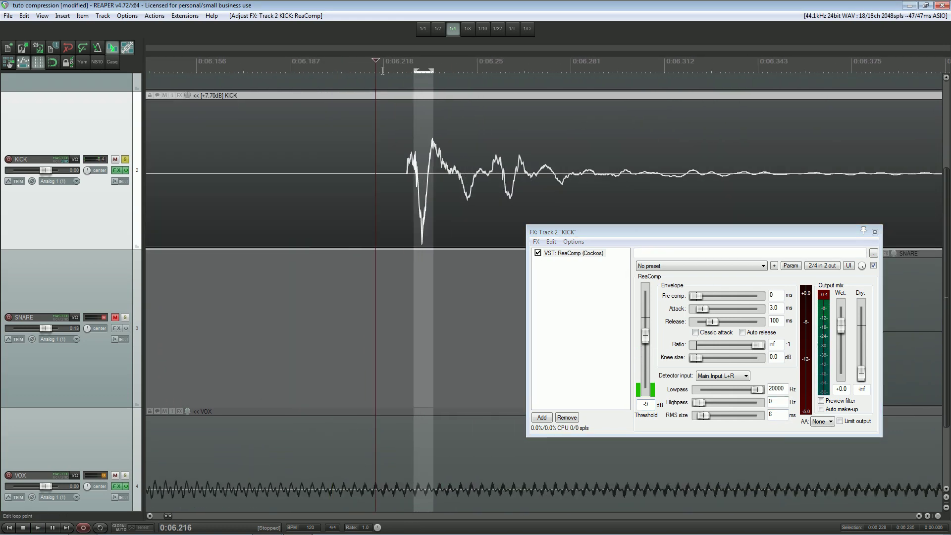
pyautogui.scroll(-3, 403, 206)
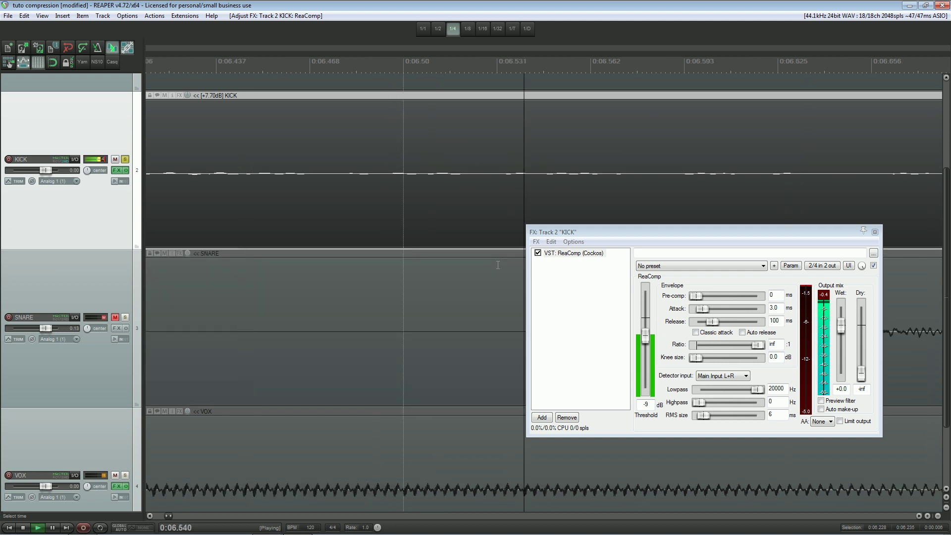
pyautogui.scroll(-2, 487, 207)
pyautogui.scroll(-2, 487, 207)
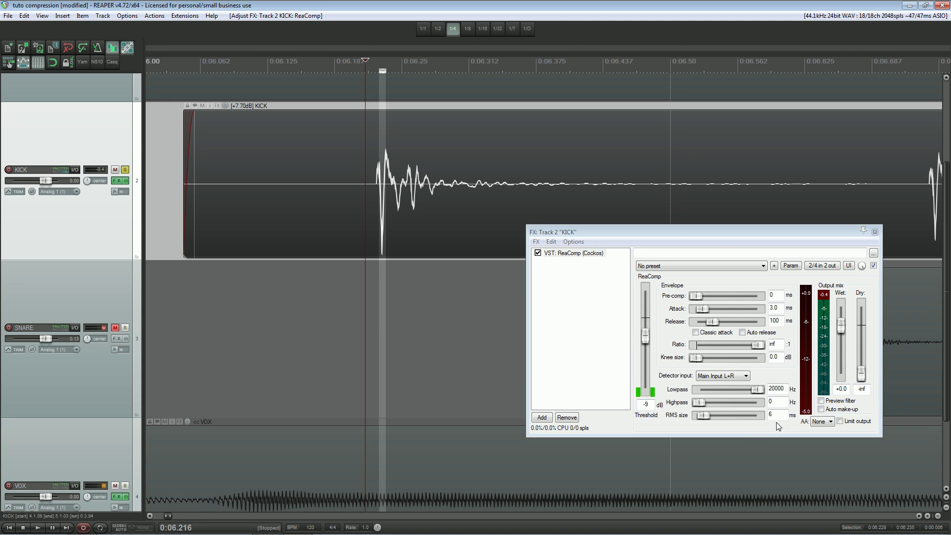
# - Audition the kick with an RMS size of 150 ms and extend the time selection to about 0.223 s
pyautogui.press('Tab')
pyautogui.write('150')
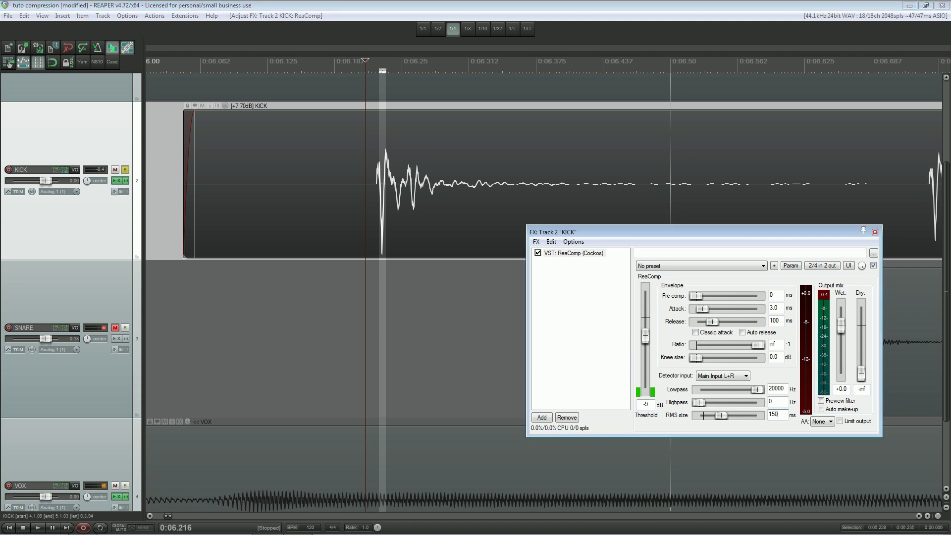
pyautogui.press('space')
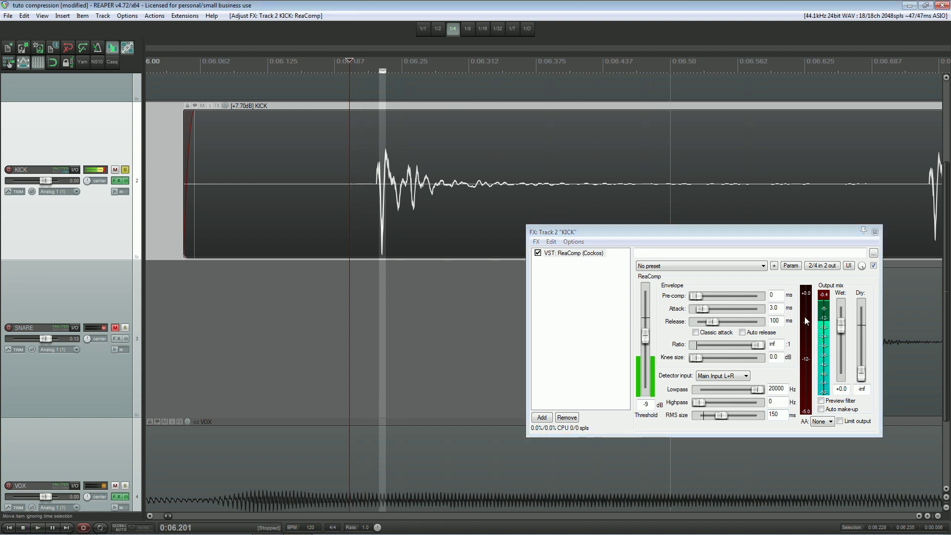
pyautogui.press('space')
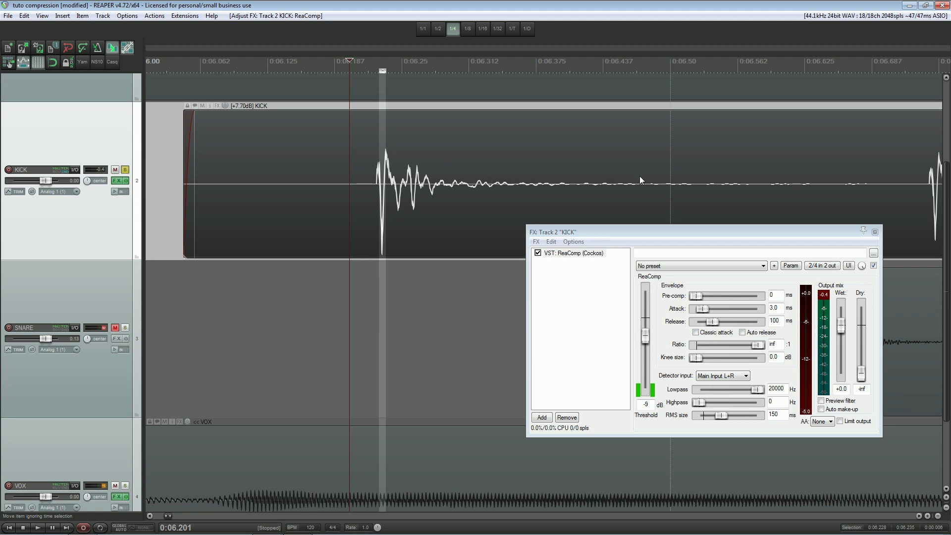
pyautogui.moveTo(384, 70); pyautogui.dragTo(619, 70)
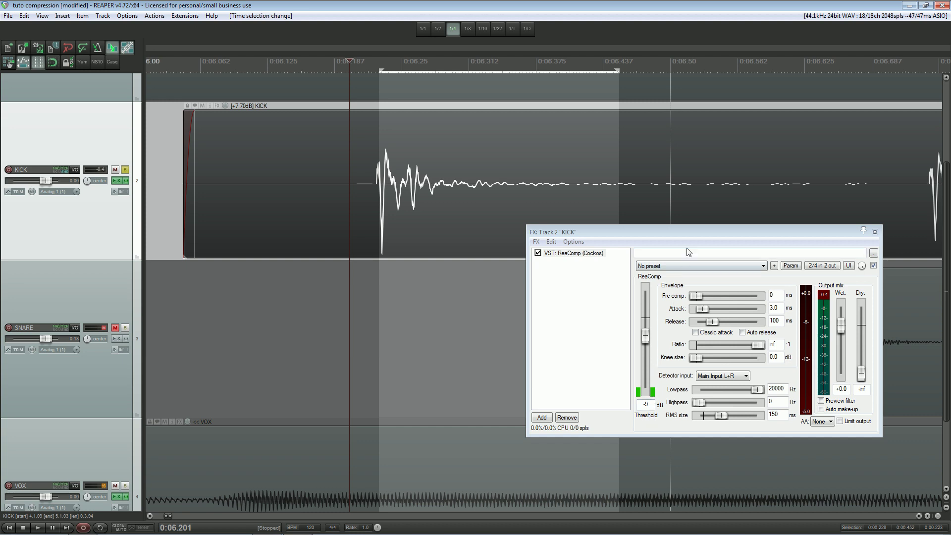
pyautogui.moveTo(702, 238); pyautogui.dragTo(520, 233)
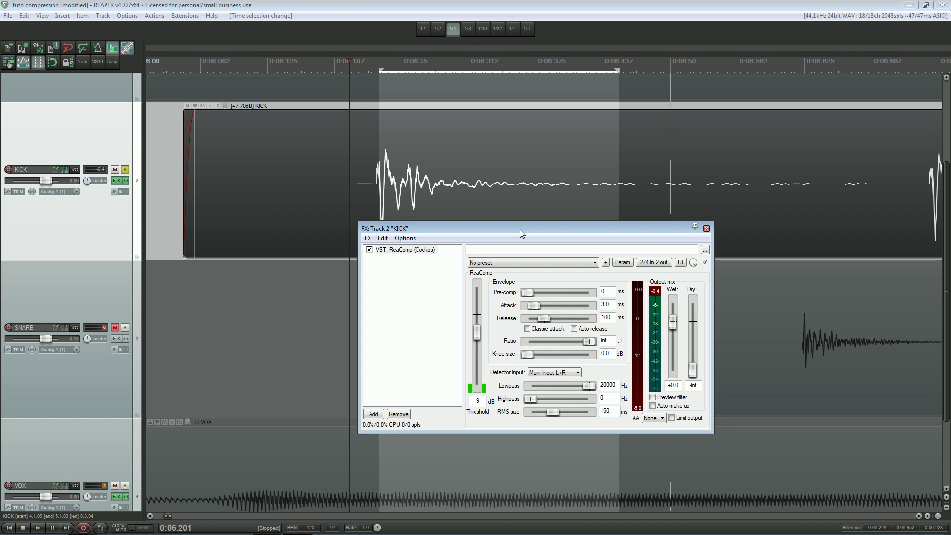
pyautogui.moveTo(519, 230); pyautogui.dragTo(509, 188)
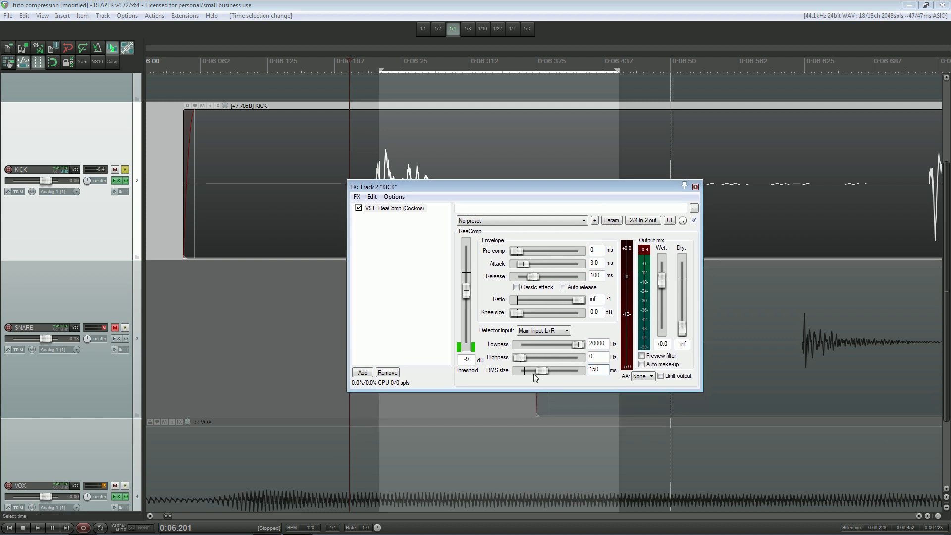
pyautogui.moveTo(384, 188); pyautogui.dragTo(366, 266)
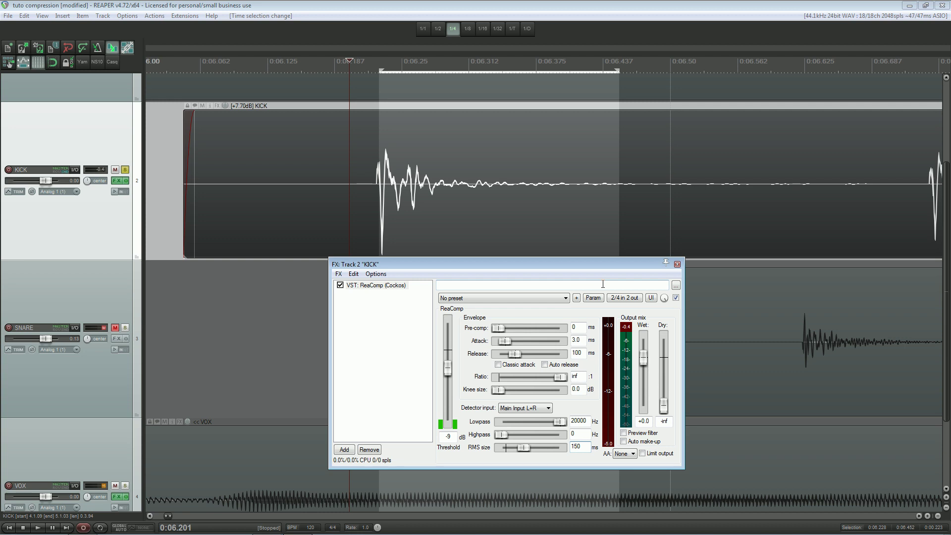
pyautogui.moveTo(591, 264); pyautogui.dragTo(635, 157)
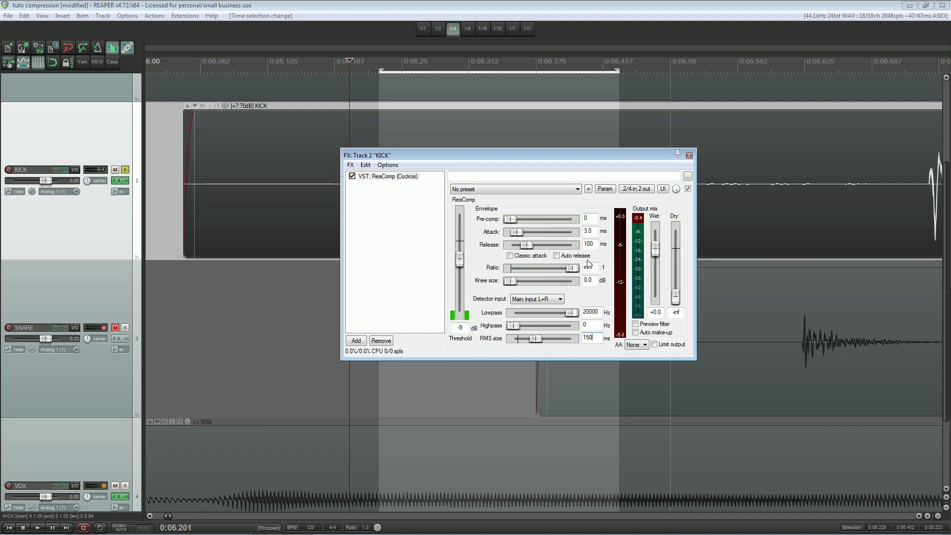
pyautogui.moveTo(639, 154); pyautogui.dragTo(571, 122)
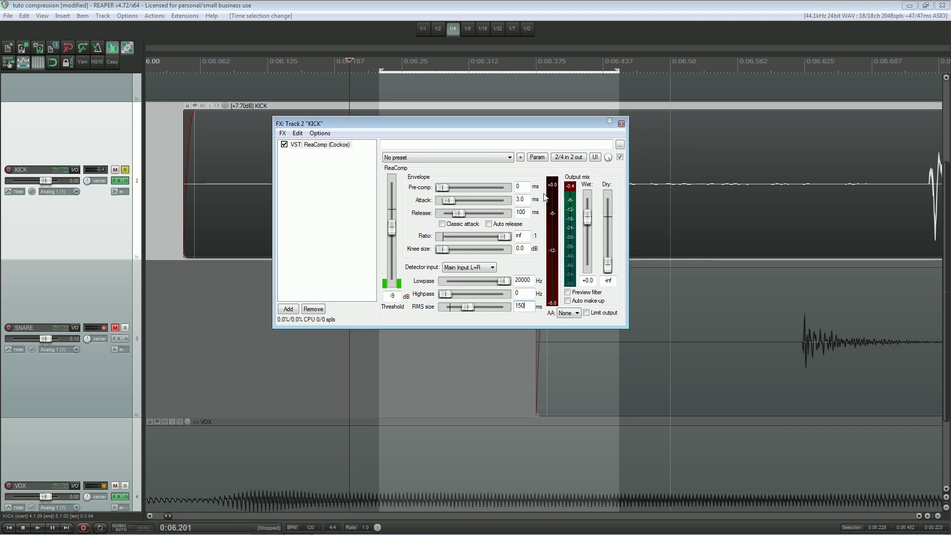
# - Try the compressor's auto make-up with the wet output at +12.0 dB, and restore both settings
pyautogui.click(568, 301)
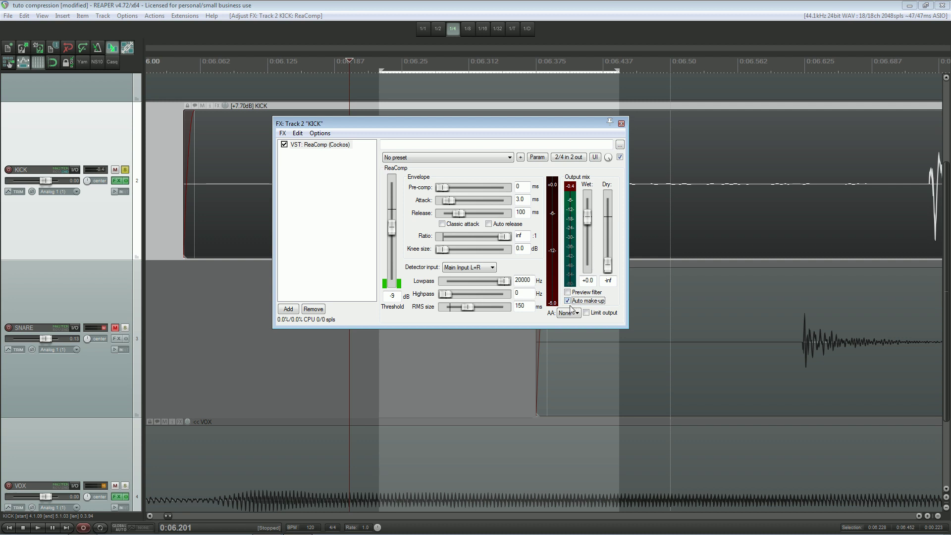
pyautogui.moveTo(587, 221); pyautogui.dragTo(590, 197)
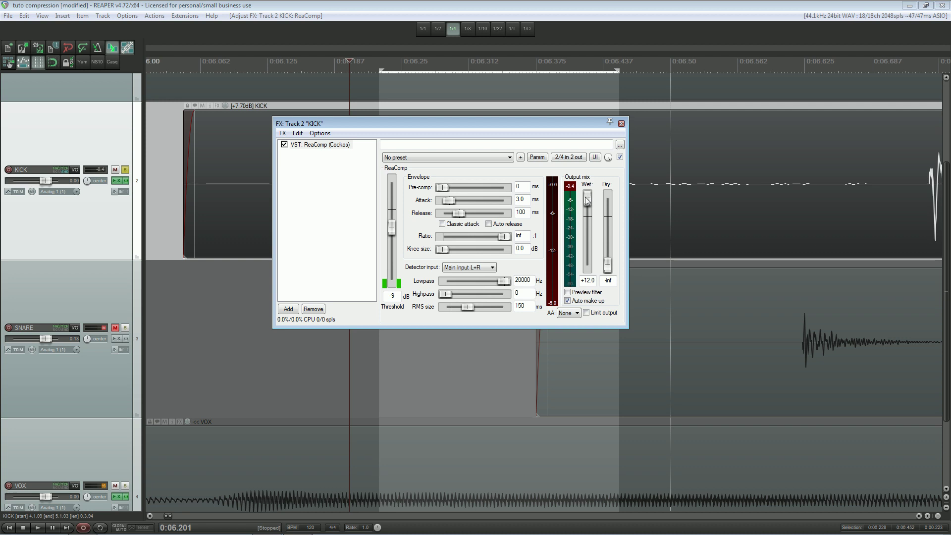
pyautogui.moveTo(587, 200); pyautogui.dragTo(586, 217)
pyautogui.click(568, 300)
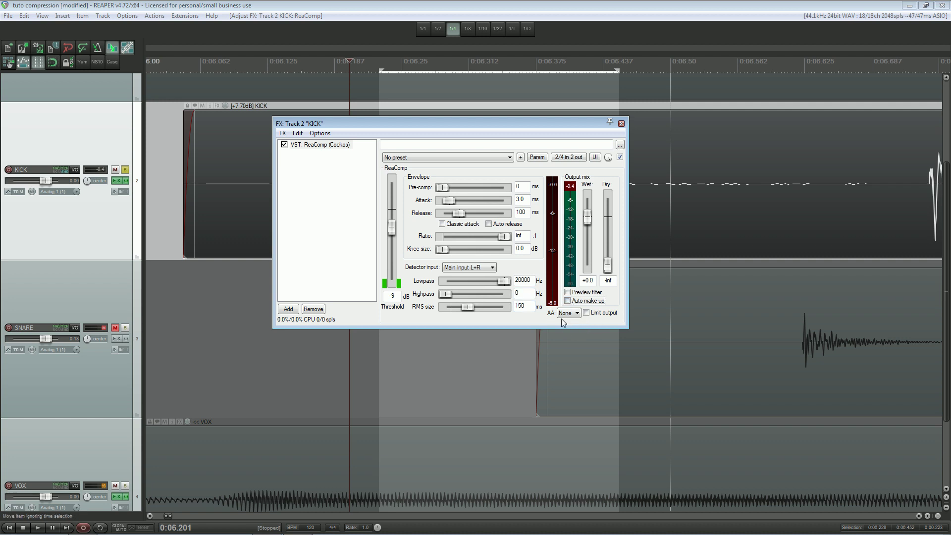
# - Enable output limiting on the compressor and raise the wet output to +6.7 dB
pyautogui.click(587, 314)
pyautogui.moveTo(593, 124); pyautogui.dragTo(620, 111)
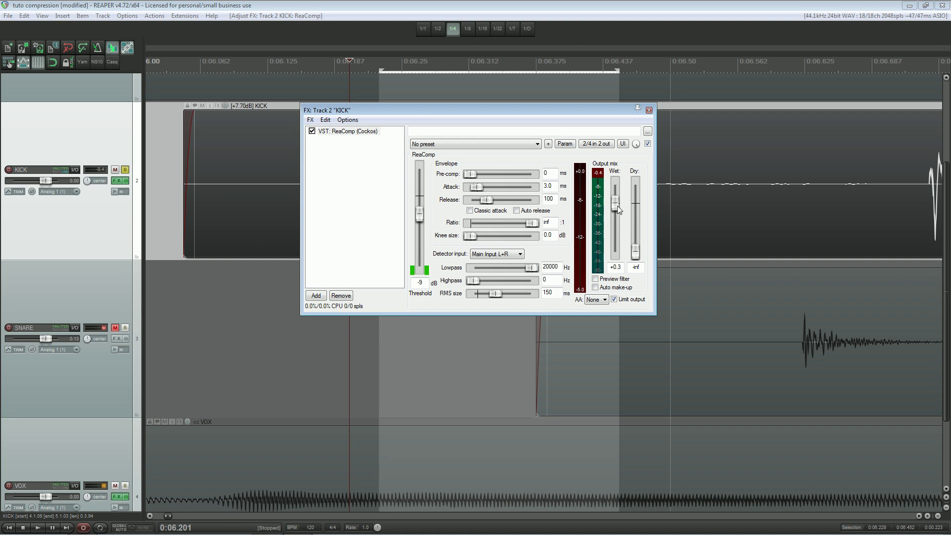
pyautogui.moveTo(615, 204); pyautogui.dragTo(615, 194)
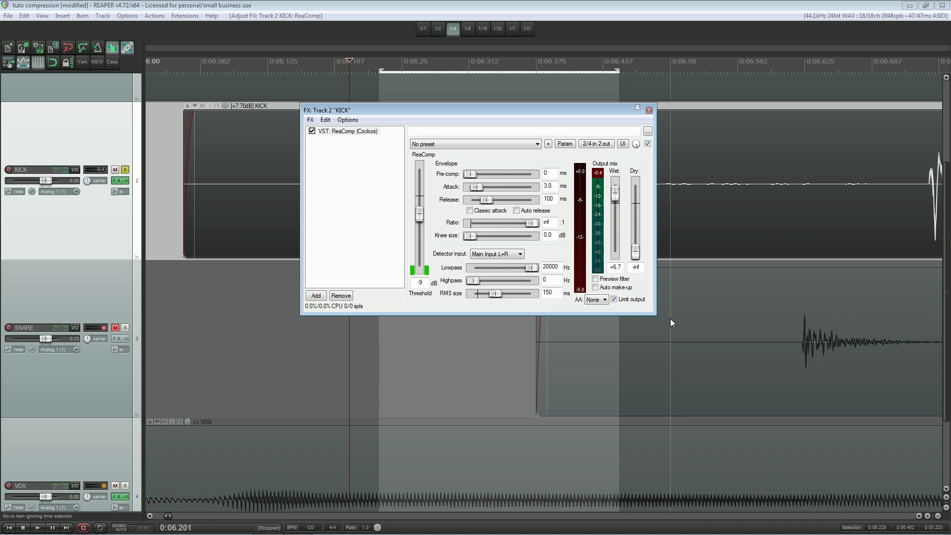
pyautogui.doubleClick(616, 300)
pyautogui.moveTo(479, 113); pyautogui.dragTo(515, 85)
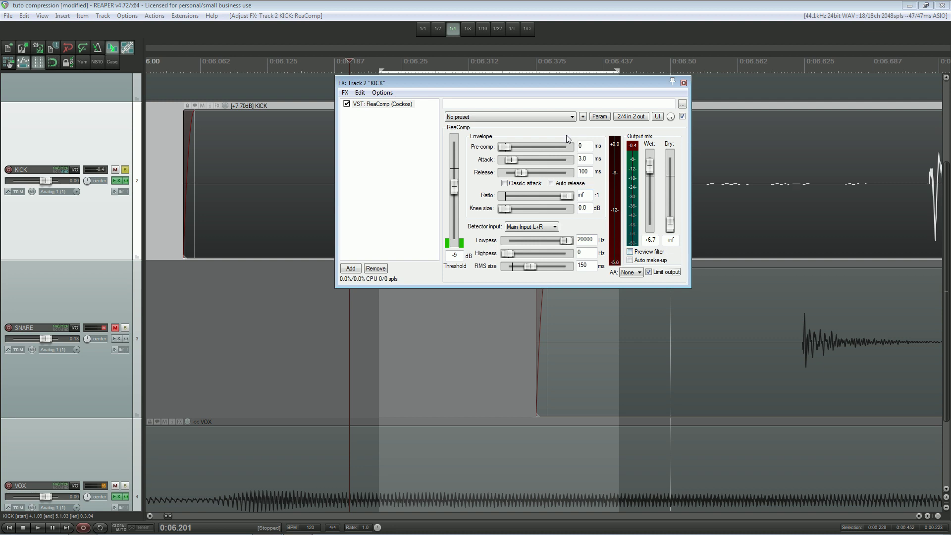
pyautogui.moveTo(578, 83); pyautogui.dragTo(538, 67)
# - Try 2x anti-aliasing on the compressor and return the AA setting to None
pyautogui.click(600, 257)
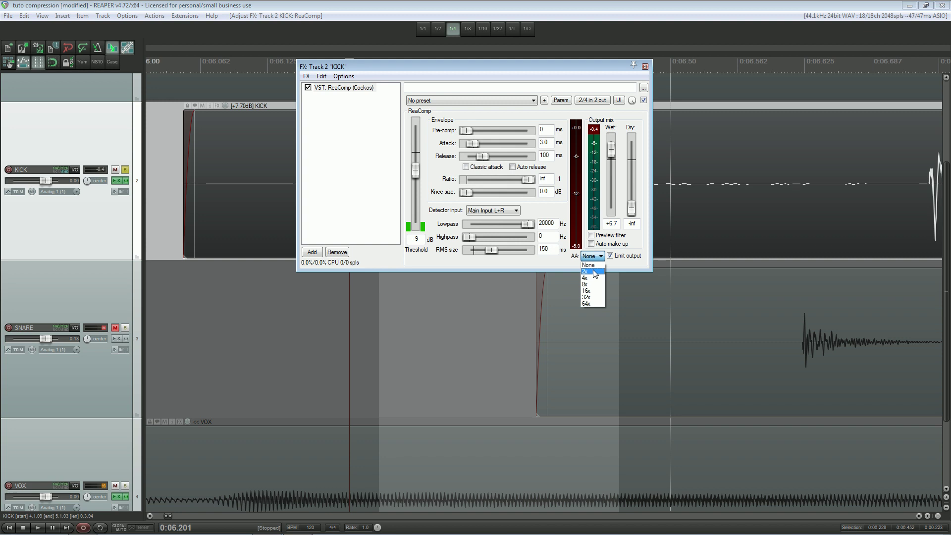
pyautogui.click(595, 274)
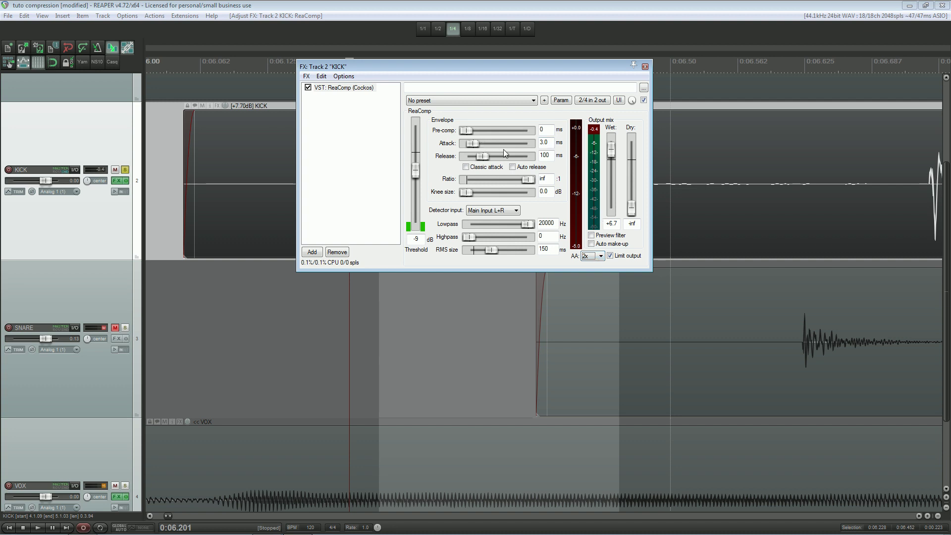
pyautogui.click(588, 258)
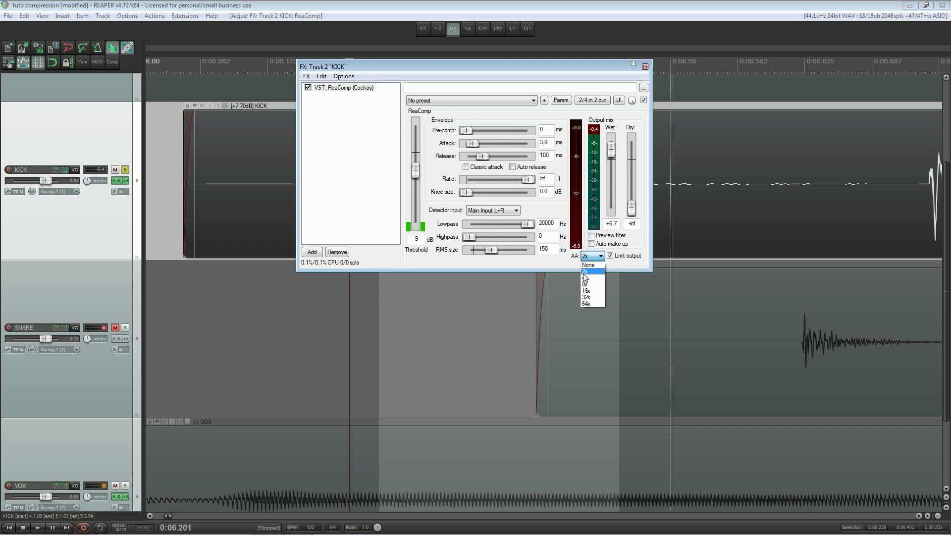
pyautogui.click(555, 263)
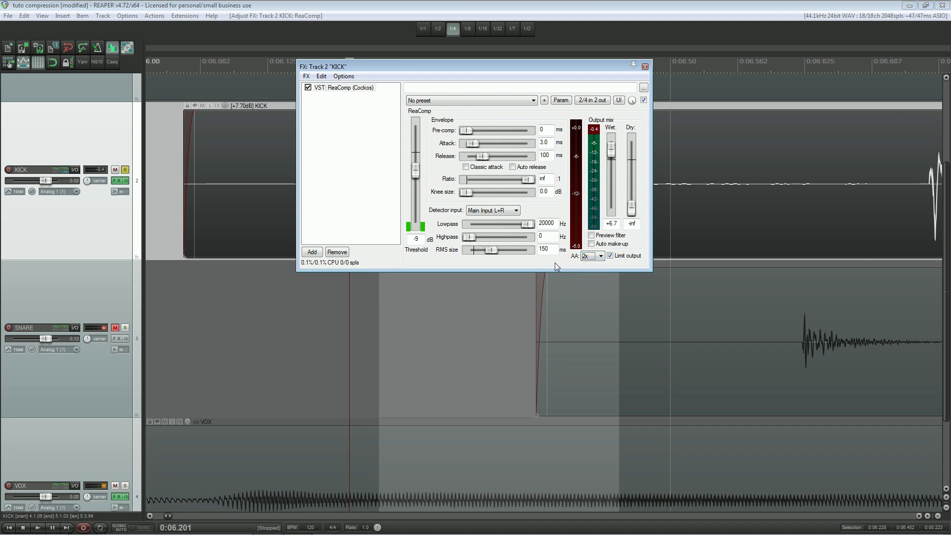
pyautogui.click(601, 256)
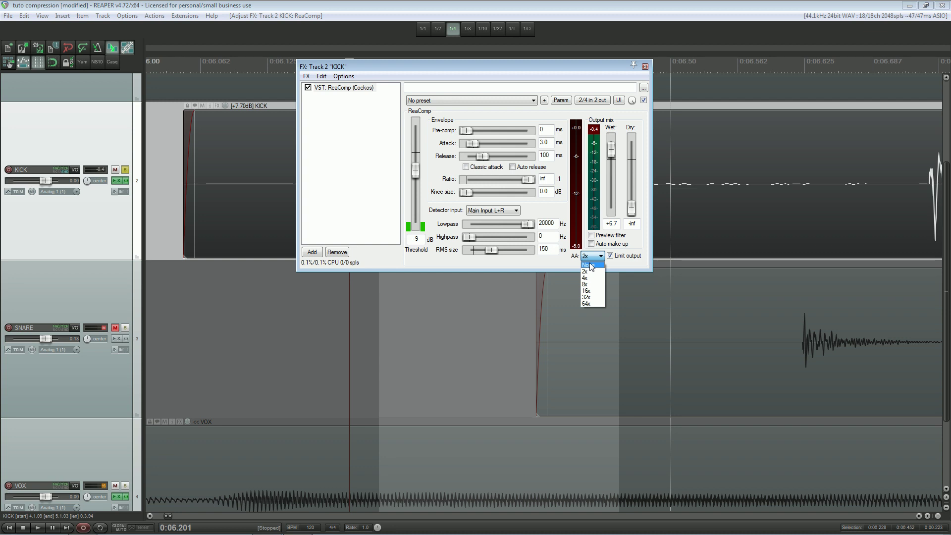
pyautogui.click(589, 265)
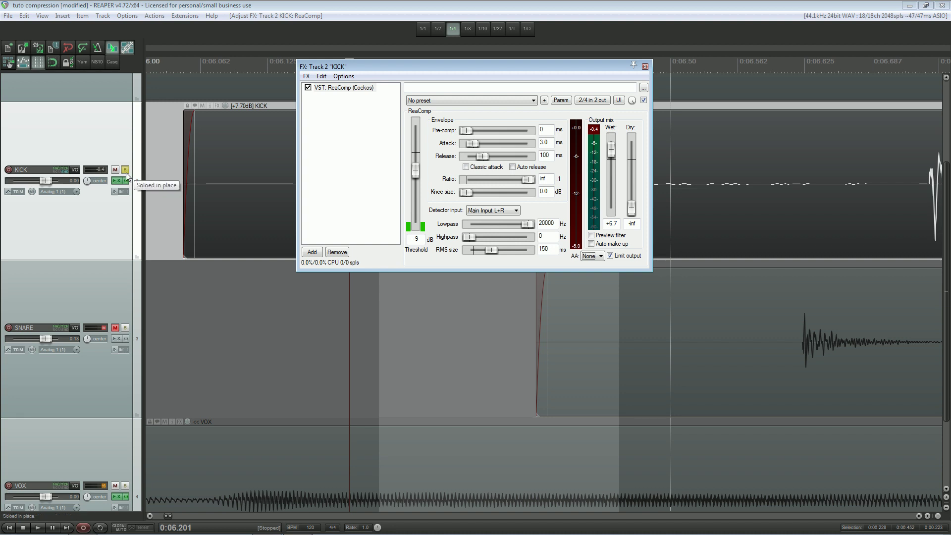
# - Close the kick's effects window and remove the Tone track from the project
pyautogui.click(645, 66)
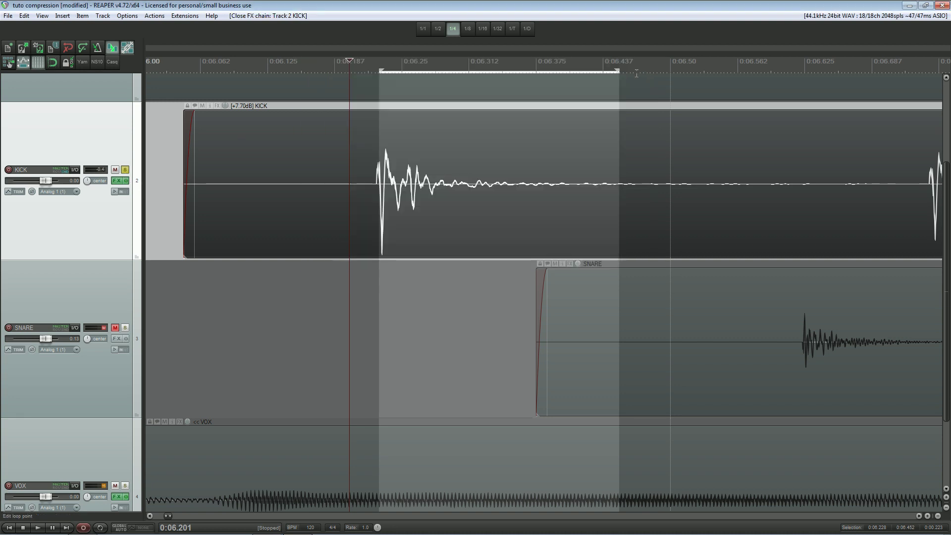
pyautogui.scroll(3, 213, 141)
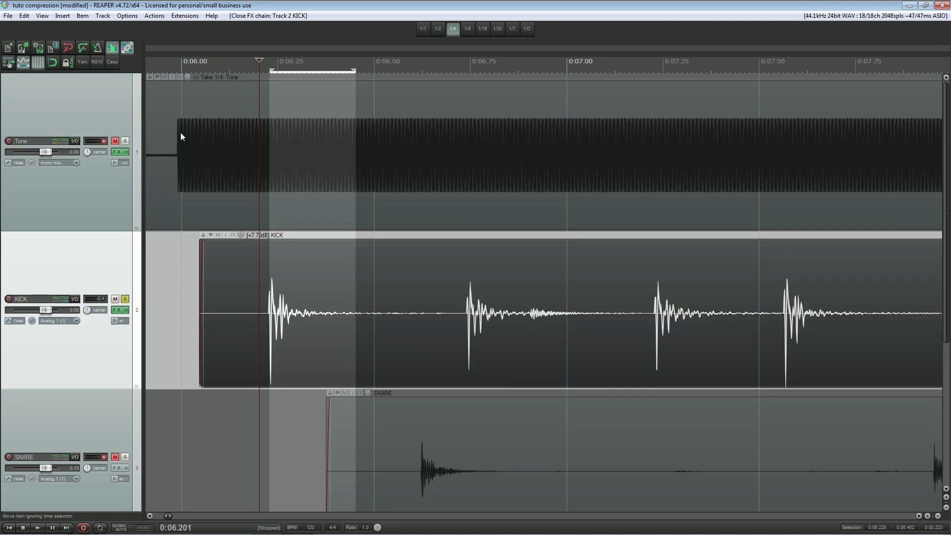
pyautogui.rightClick(95, 178)
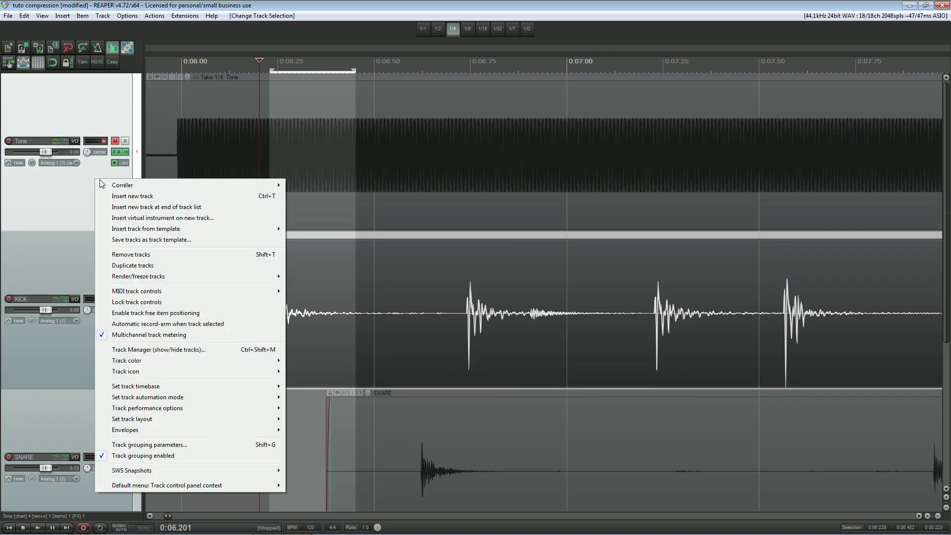
pyautogui.click(131, 254)
# - Bypass the KICK track's effects and audition the four kick hits uncompressed from about 0:06.061
pyautogui.scroll(5, 306, 164)
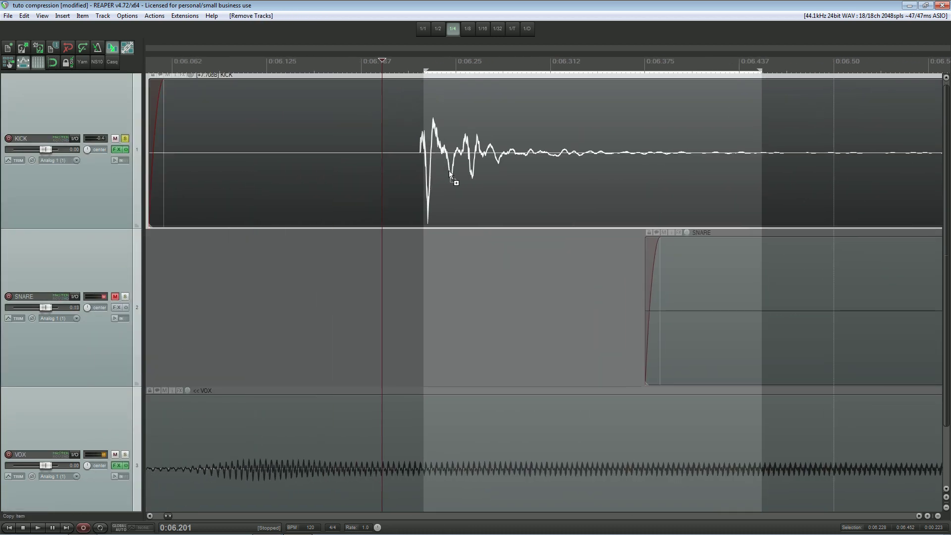
pyautogui.scroll(-8, 449, 170)
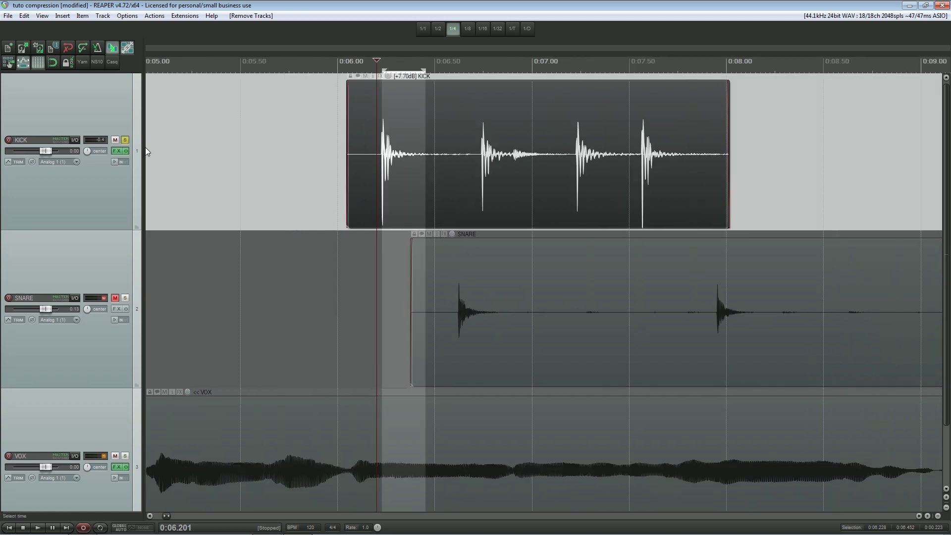
pyautogui.click(125, 151)
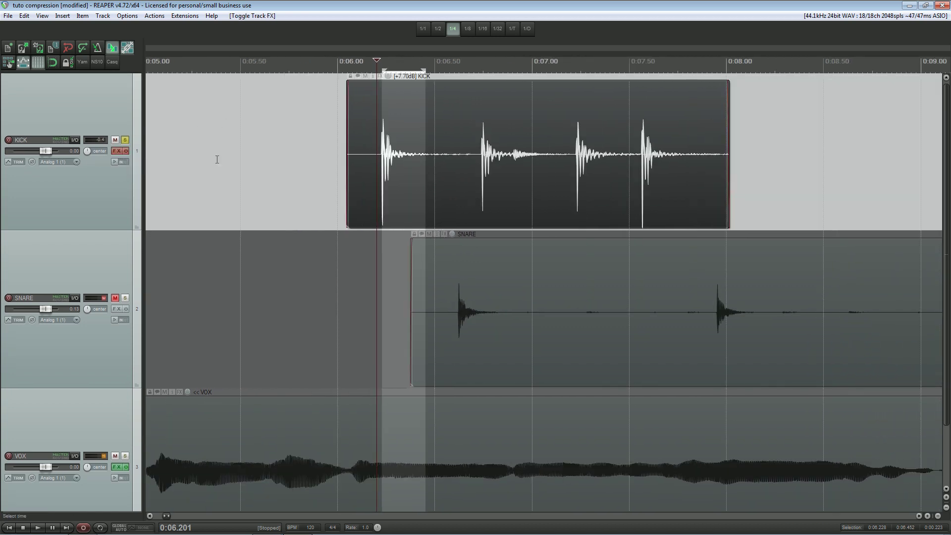
pyautogui.click(350, 64)
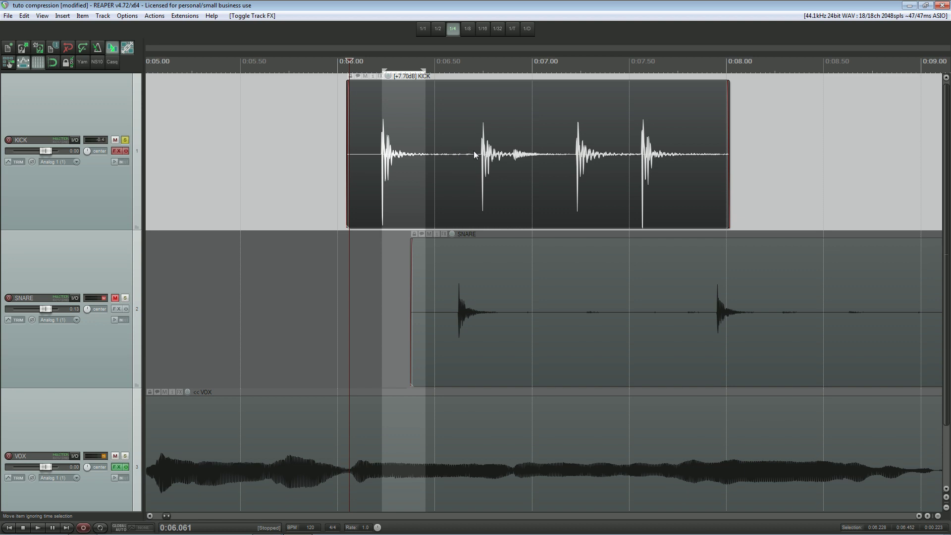
pyautogui.press('space')
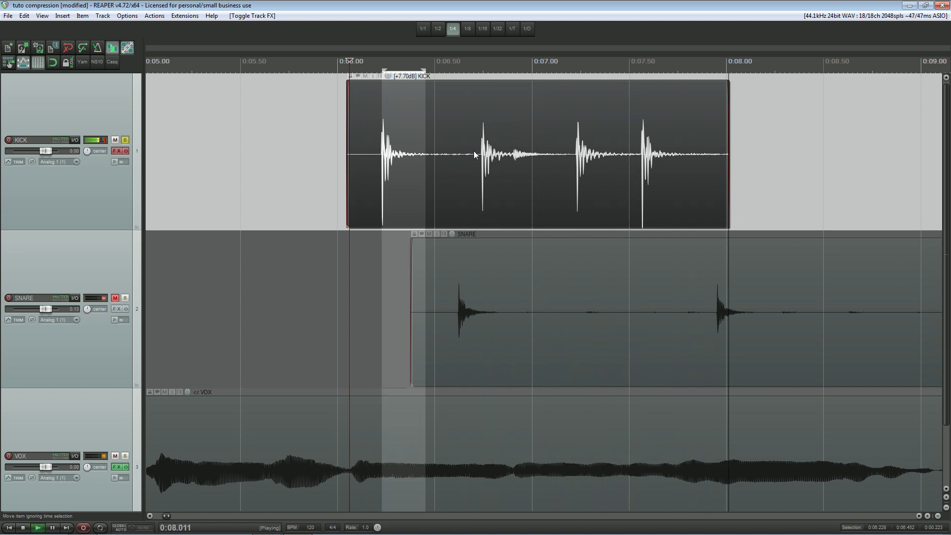
pyautogui.press('space')
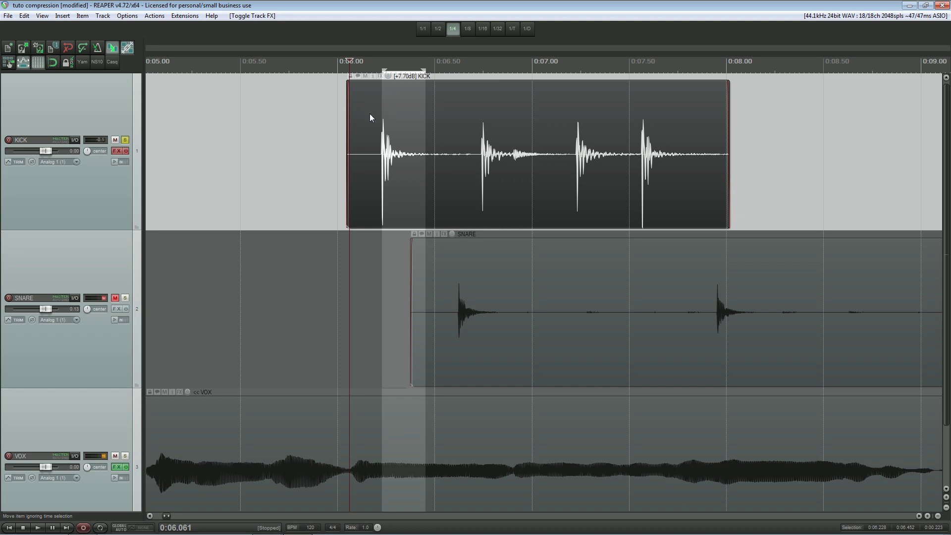
# - Lower the kick item's volume to +1.70 dB, and try the track volume at +12.0 dB before resetting it to 0 dB
pyautogui.scroll(-5, 369, 114)
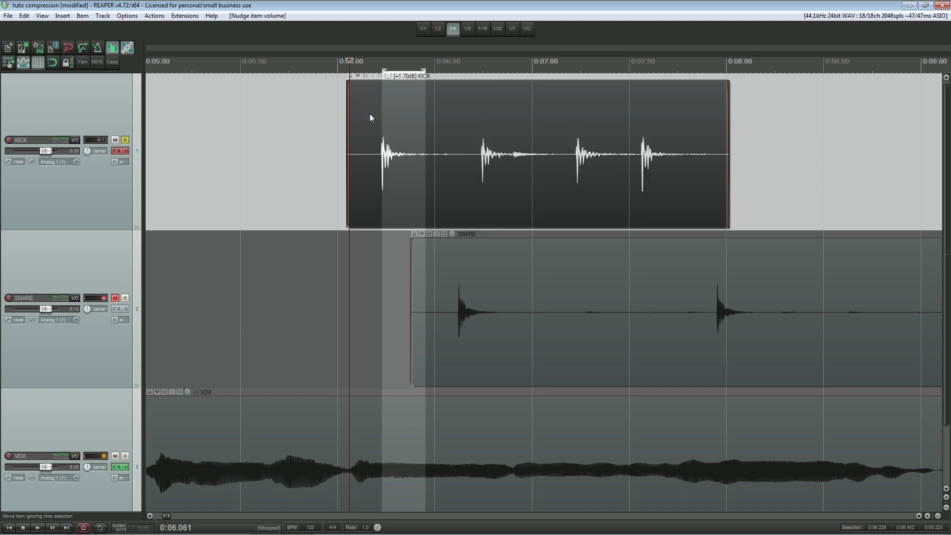
pyautogui.scroll(-1, 370, 116)
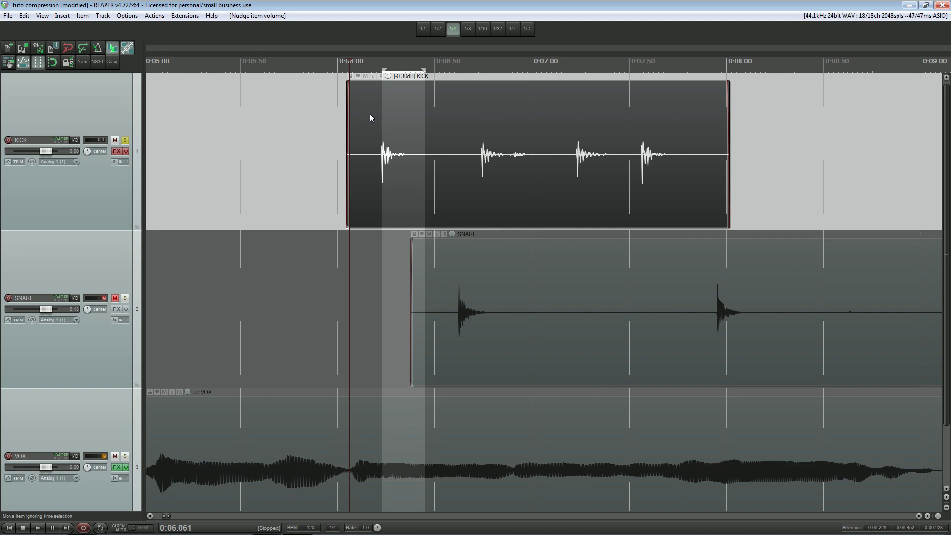
pyautogui.scroll(2, 373, 94)
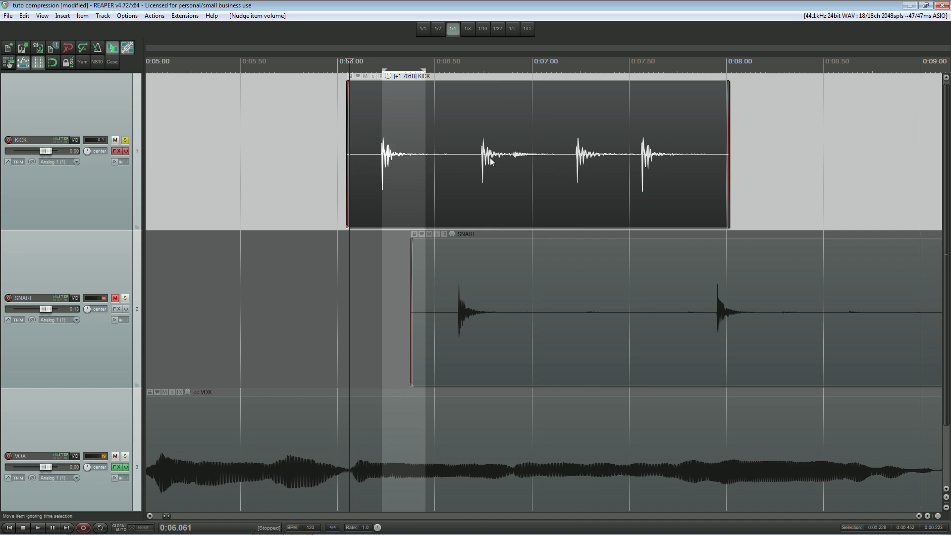
pyautogui.moveTo(45, 150); pyautogui.dragTo(83, 155)
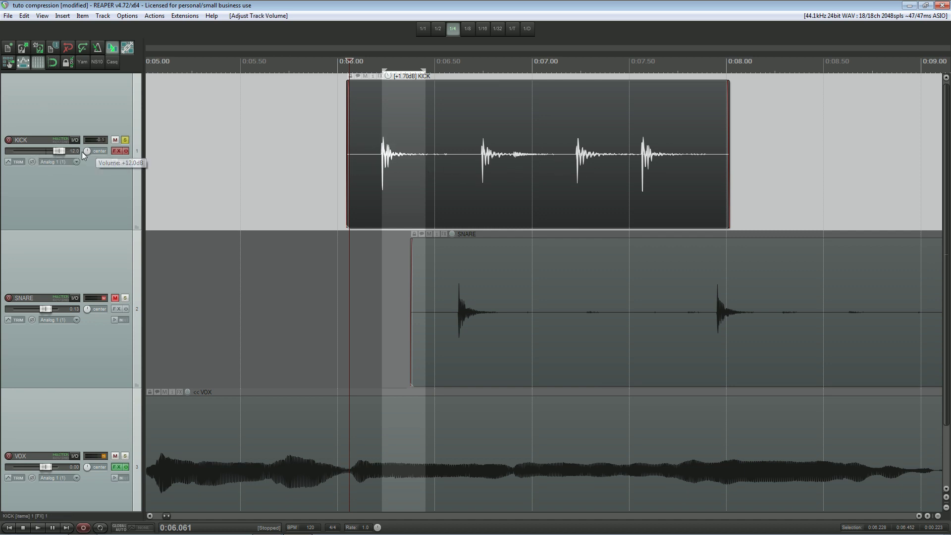
pyautogui.doubleClick(58, 150)
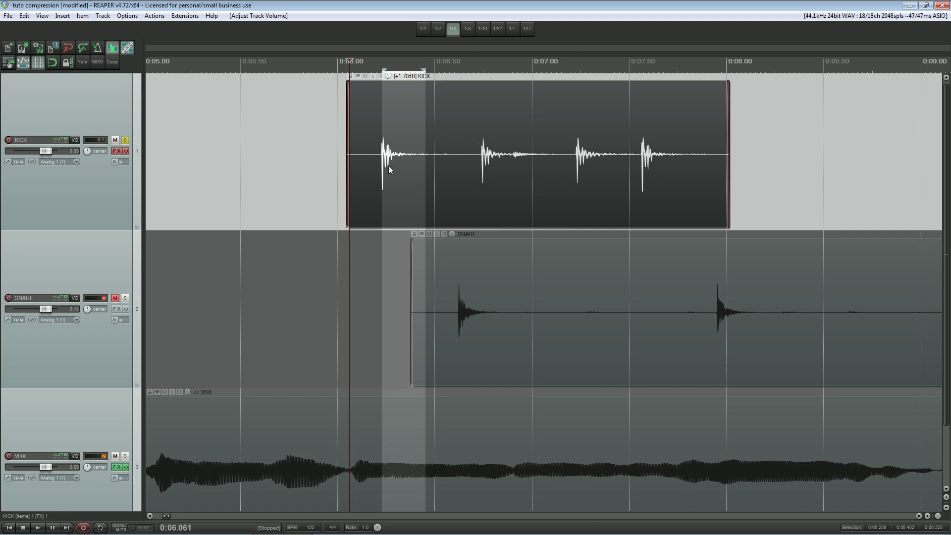
# - Set a time selection of about 1.925 s over the four kick hits and start looped playback
pyautogui.scroll(2, 389, 166)
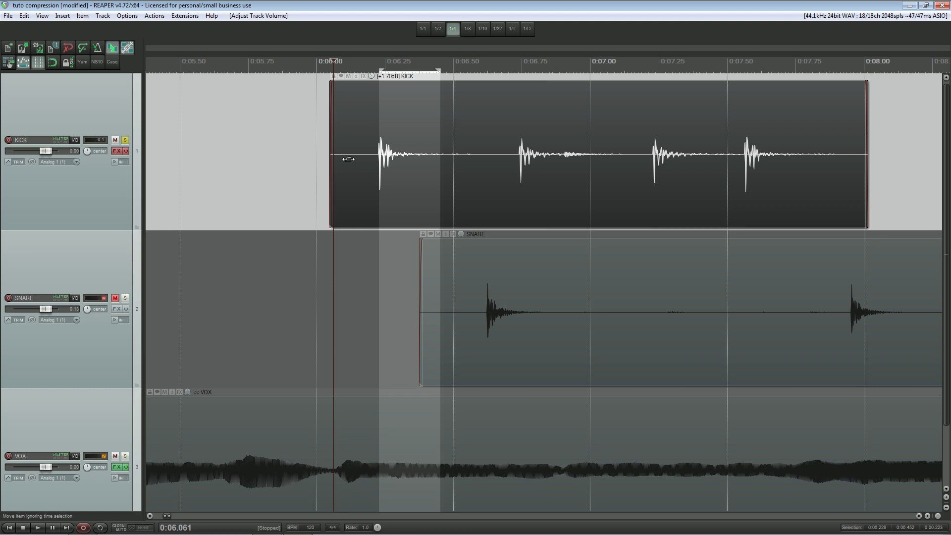
pyautogui.scroll(-2, 347, 159)
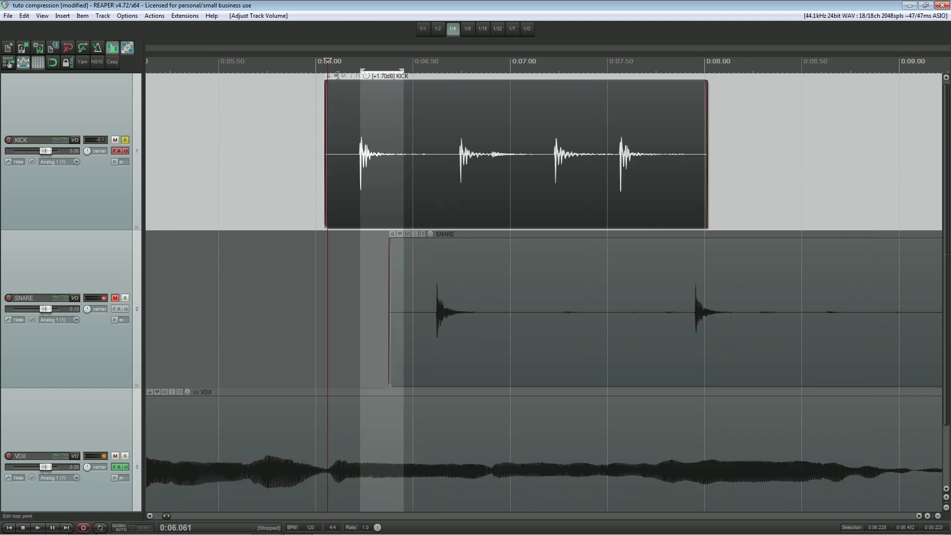
pyautogui.moveTo(326, 70); pyautogui.dragTo(700, 70)
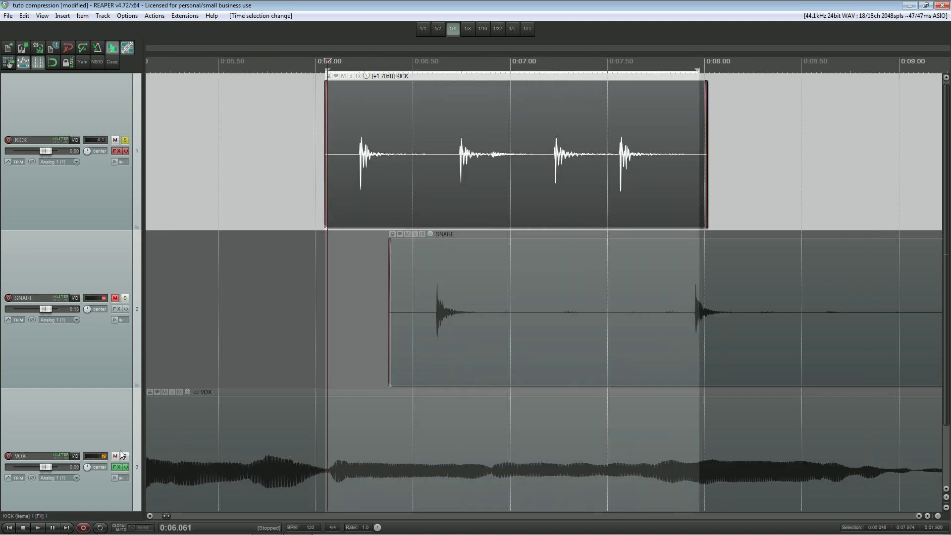
pyautogui.click(101, 528)
pyautogui.press('space')
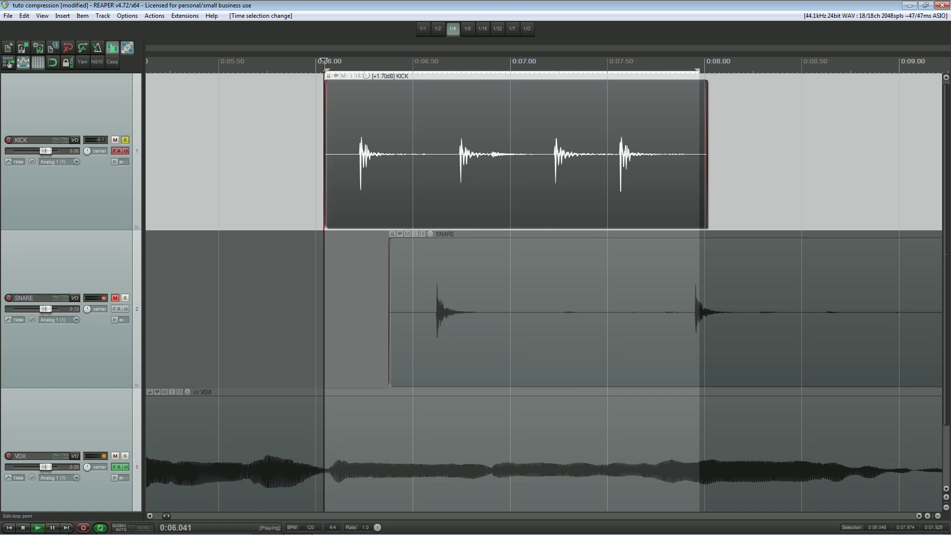
# - Stop the looped playback and reopen the KICK track's effects window, placing it below the kick waveform
pyautogui.press('space')
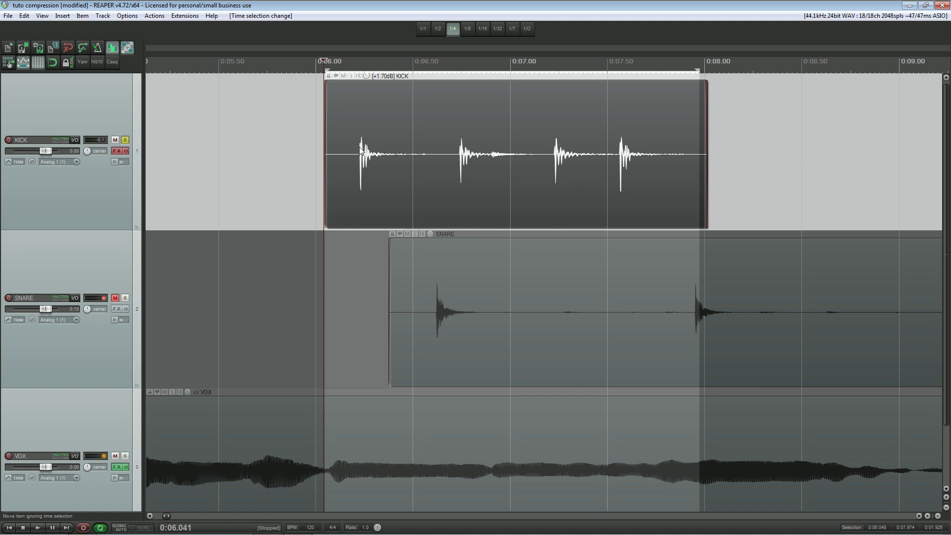
pyautogui.scroll(5, 359, 177)
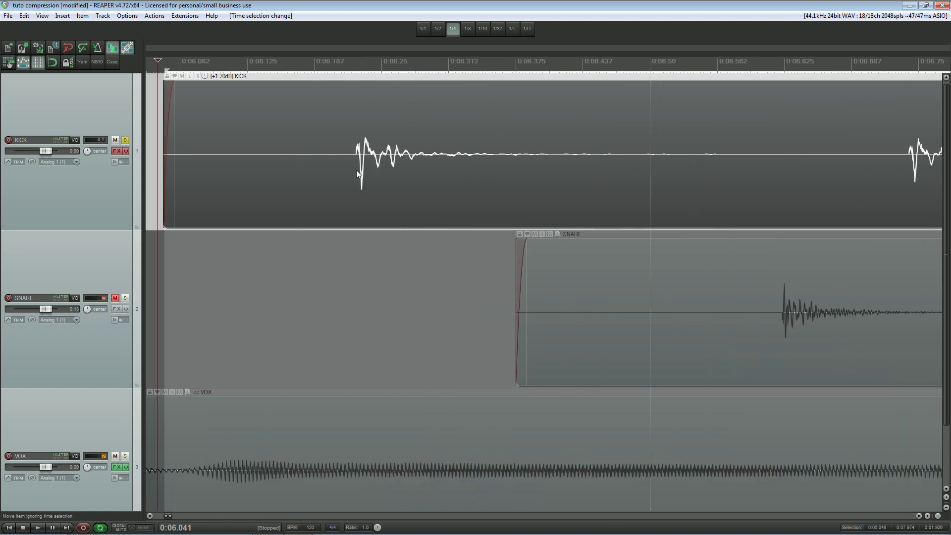
pyautogui.scroll(-3, 388, 162)
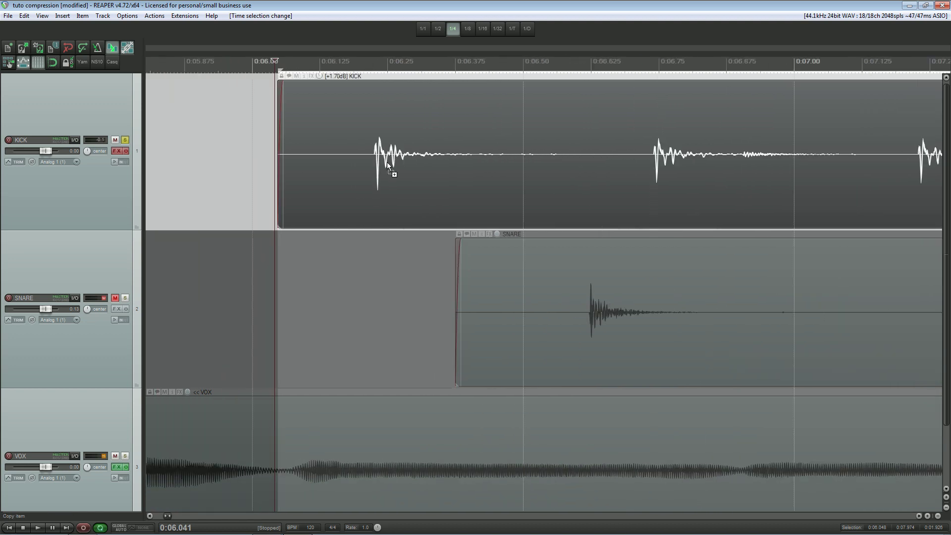
pyautogui.click(117, 150)
pyautogui.moveTo(516, 71); pyautogui.dragTo(492, 230)
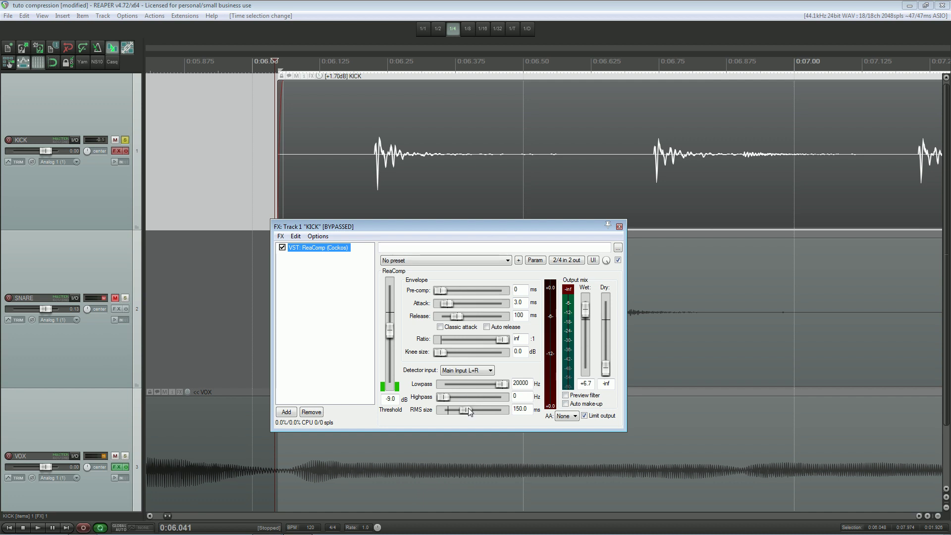
# - Set ReaComp's highpass to 33 Hz and RMS size to 1.1 ms, keeping the lowpass at 20000 Hz
pyautogui.moveTo(469, 412); pyautogui.dragTo(448, 414)
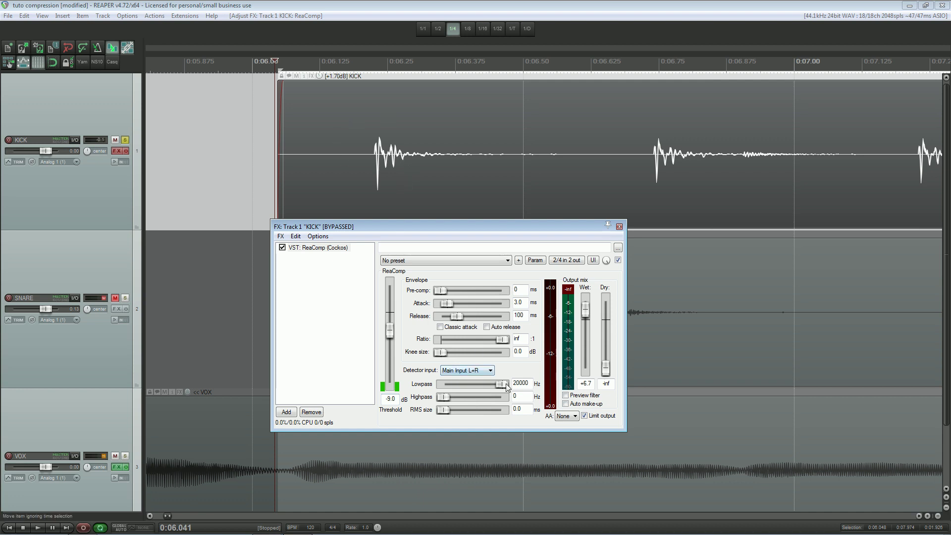
pyautogui.moveTo(442, 397)
pyautogui.mouseDown()
pyautogui.moveTo(494, 390)
pyautogui.moveTo(447, 398)
pyautogui.moveTo(458, 400)
pyautogui.mouseUp()
pyautogui.moveTo(498, 388); pyautogui.dragTo(507, 386)
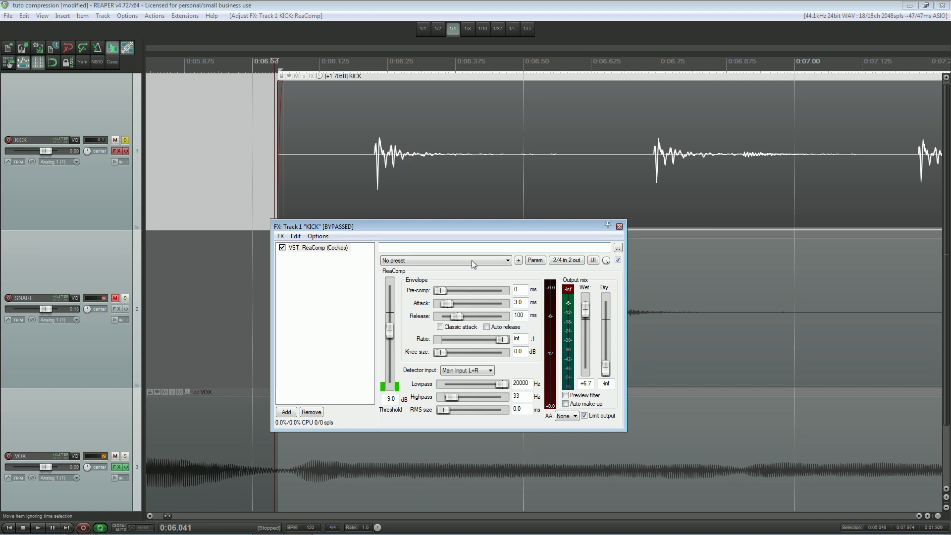
pyautogui.moveTo(448, 409)
pyautogui.mouseDown()
pyautogui.moveTo(468, 409)
pyautogui.moveTo(442, 410)
pyautogui.mouseUp()
pyautogui.moveTo(444, 415); pyautogui.dragTo(447, 414)
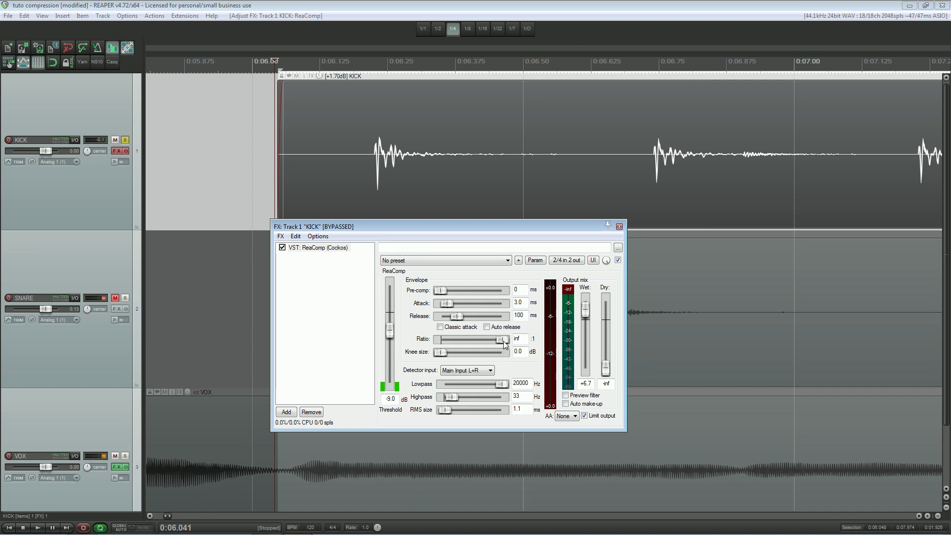
# - Set ReaComp's attack and release to 0 ms with an infinite ratio, and re-enable the KICK track's effects for playback
pyautogui.moveTo(503, 339); pyautogui.dragTo(442, 345)
pyautogui.moveTo(449, 308); pyautogui.dragTo(718, 357)
pyautogui.press('space')
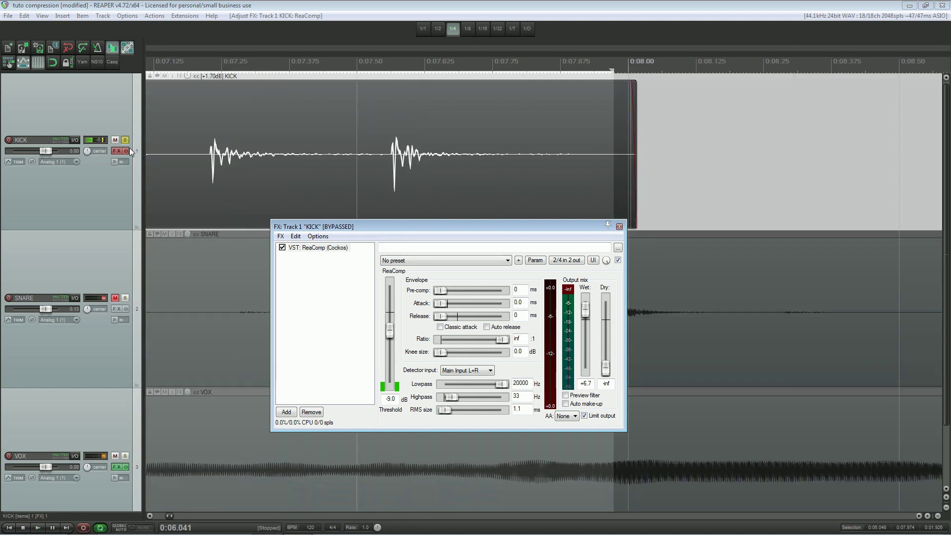
pyautogui.click(126, 150)
pyautogui.press('space')
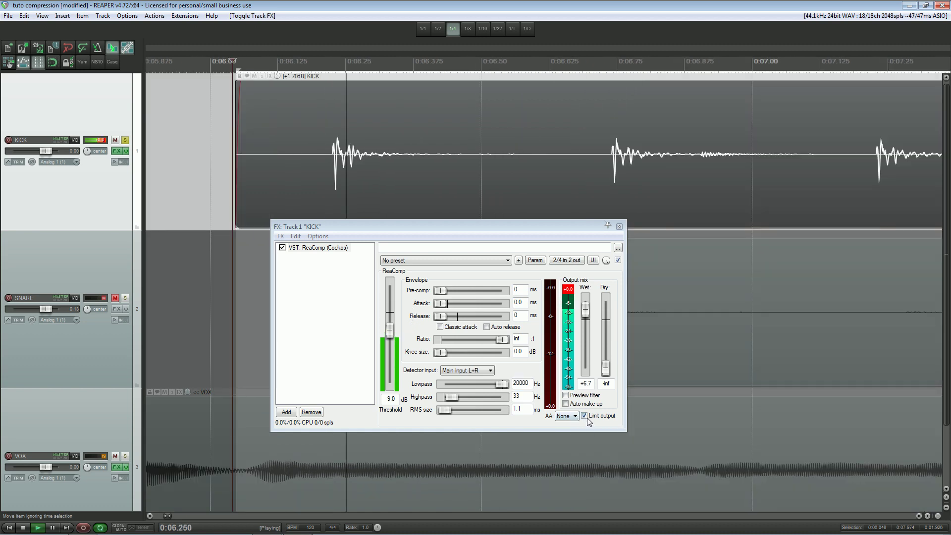
# - Turn off Limit output and lower the threshold to -14.4 dB while listening to the kick loop
pyautogui.click(585, 416)
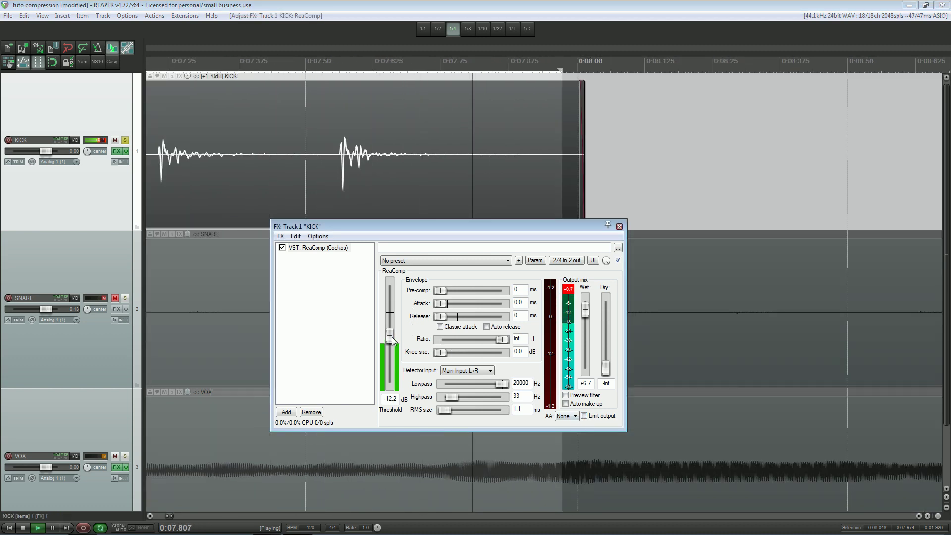
pyautogui.moveTo(392, 337); pyautogui.dragTo(393, 343)
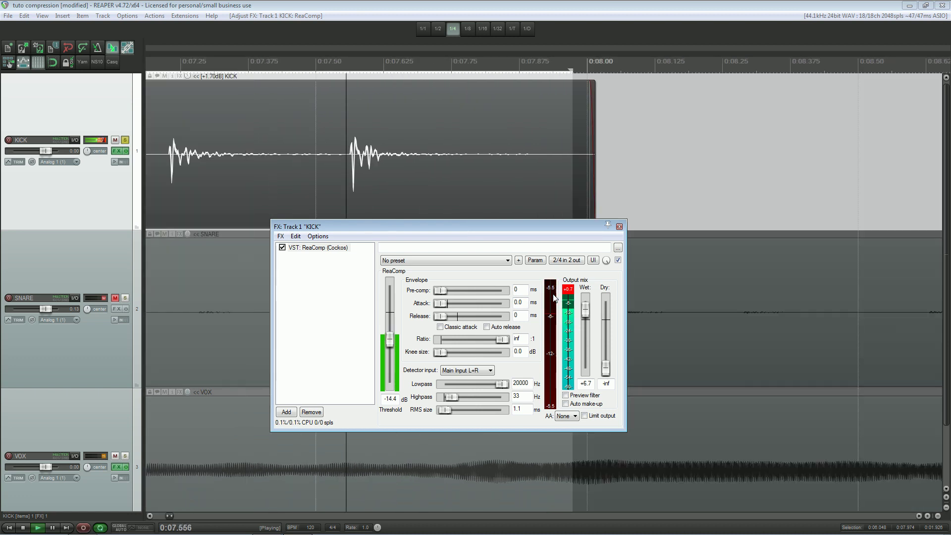
pyautogui.press('space')
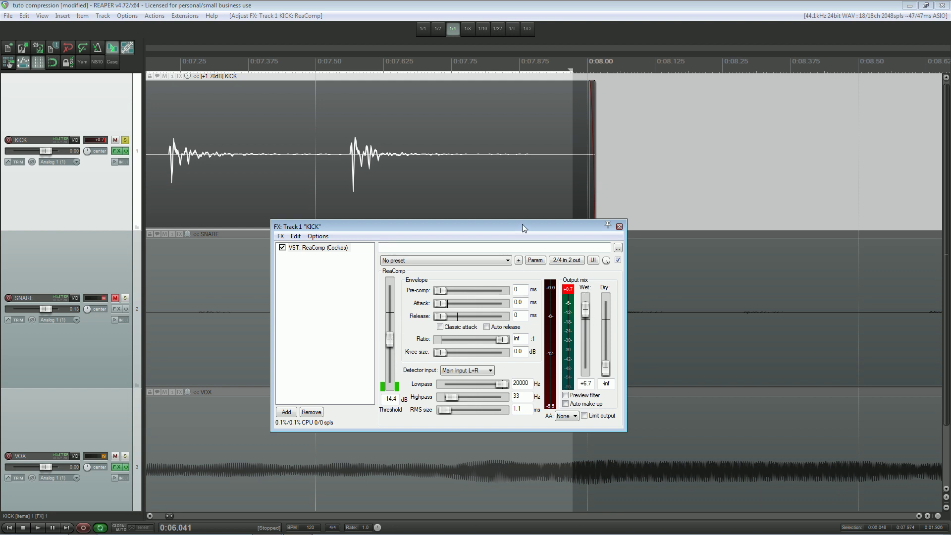
# - Move the effects window clear of the first kick hits and audition the loop with the threshold at -18.3 dB
pyautogui.moveTo(525, 227); pyautogui.dragTo(654, 172)
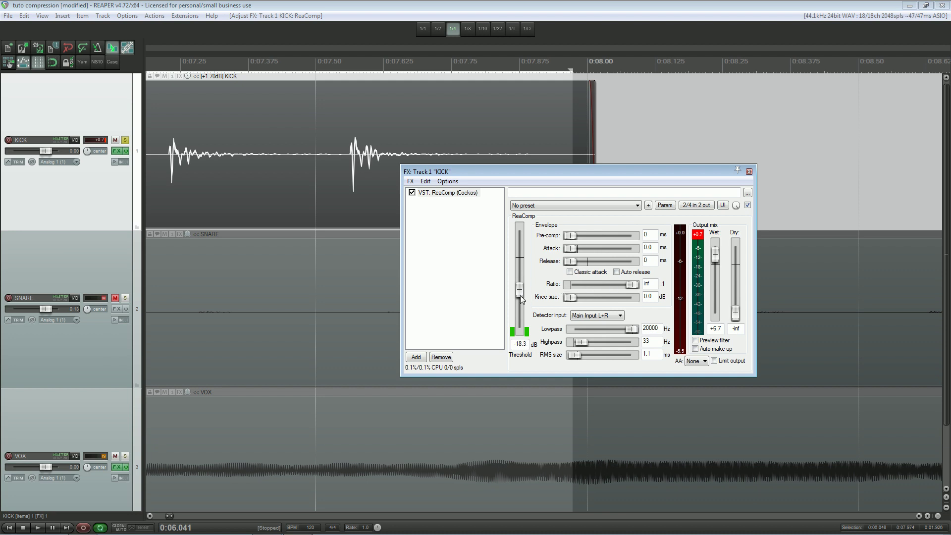
pyautogui.press('space')
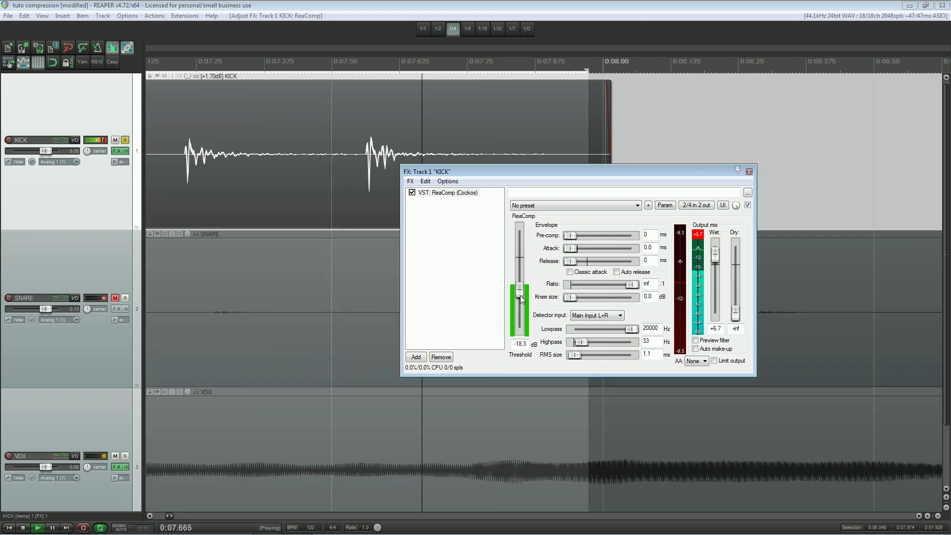
pyautogui.press('space')
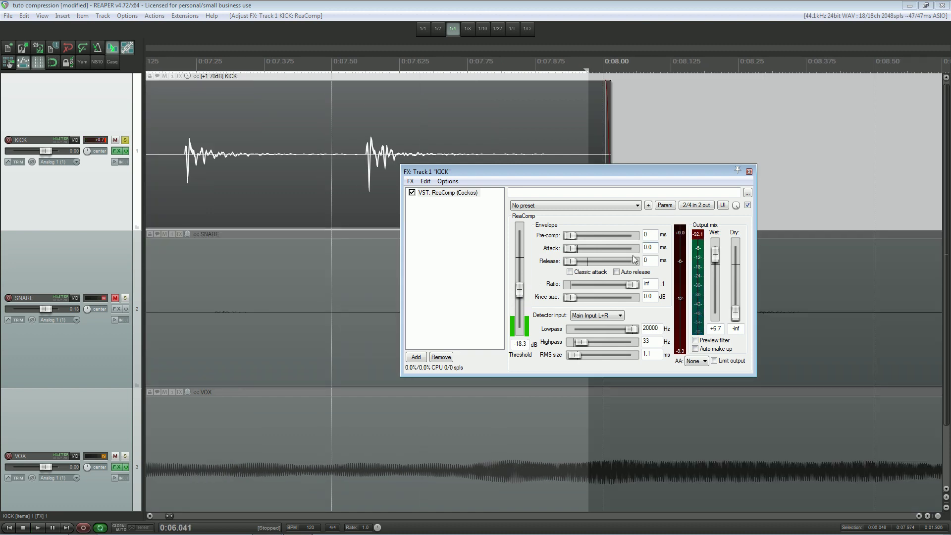
# - Set ReaComp's wet output gain to +5.2 dB
pyautogui.hscroll(-3, 301, 170)
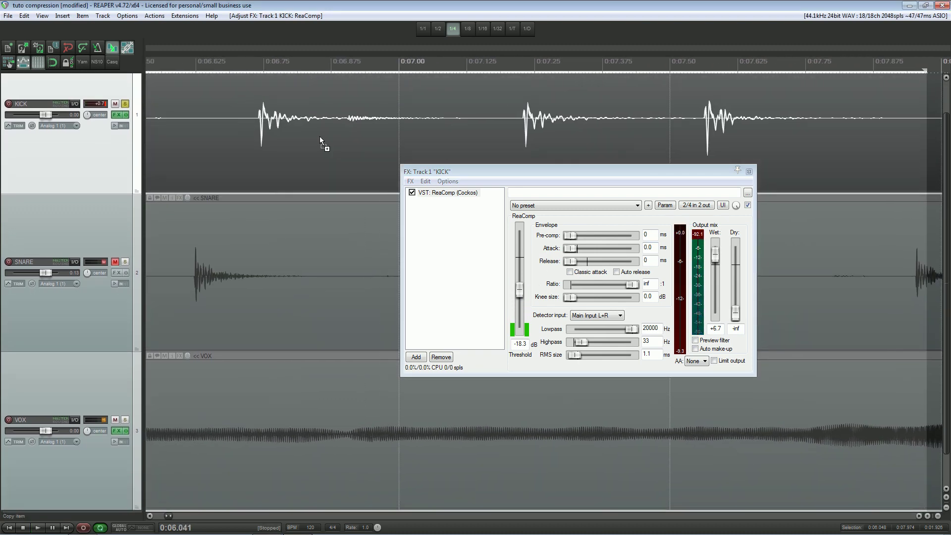
pyautogui.hscroll(-3, 437, 150)
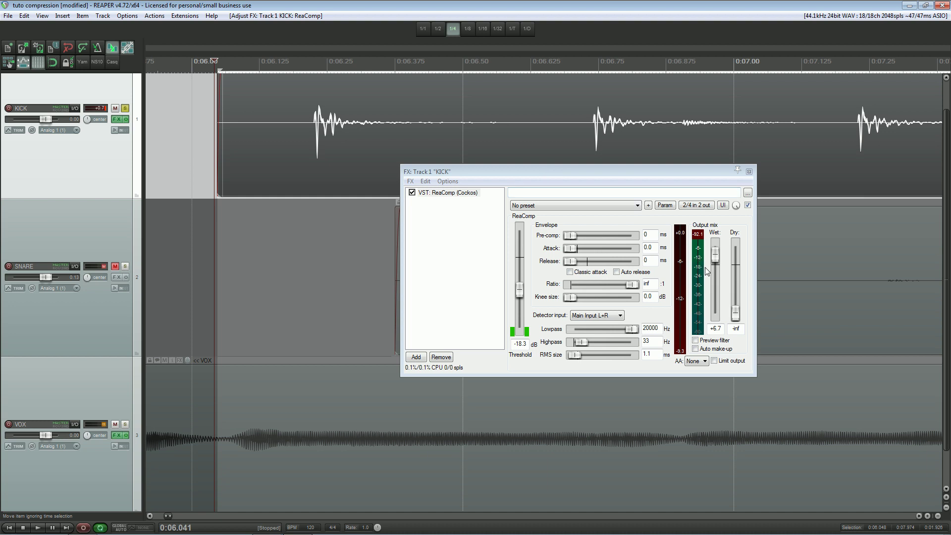
pyautogui.doubleClick(717, 269)
pyautogui.moveTo(715, 266); pyautogui.dragTo(716, 261)
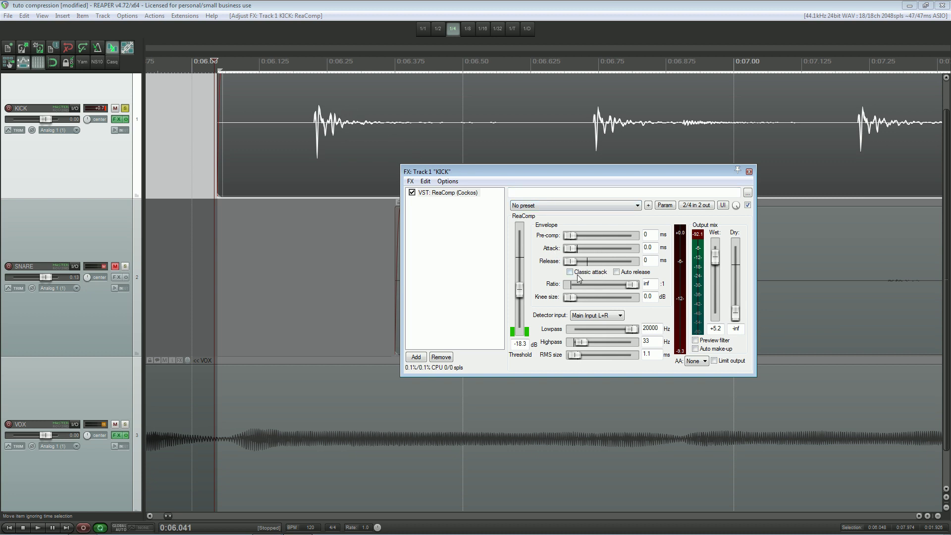
# - Set the attack to 25.0 ms, using a time selection of about 0.023 s over the first kick transient as a reference
pyautogui.moveTo(575, 247); pyautogui.dragTo(584, 251)
pyautogui.moveTo(310, 64); pyautogui.dragTo(323, 64)
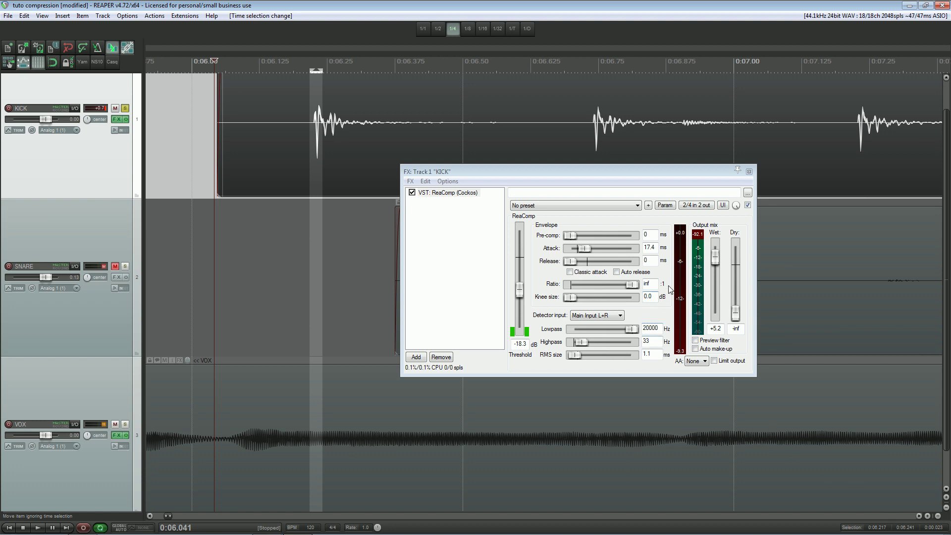
pyautogui.moveTo(585, 252); pyautogui.dragTo(587, 251)
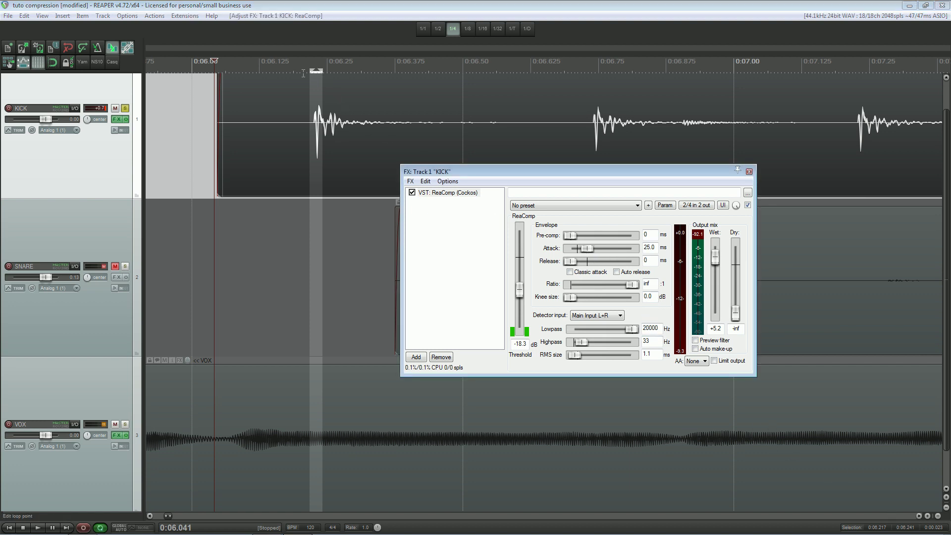
# - Extend the time selection to about 1.950 s so it spans all four kick hits
pyautogui.moveTo(310, 69); pyautogui.dragTo(228, 70)
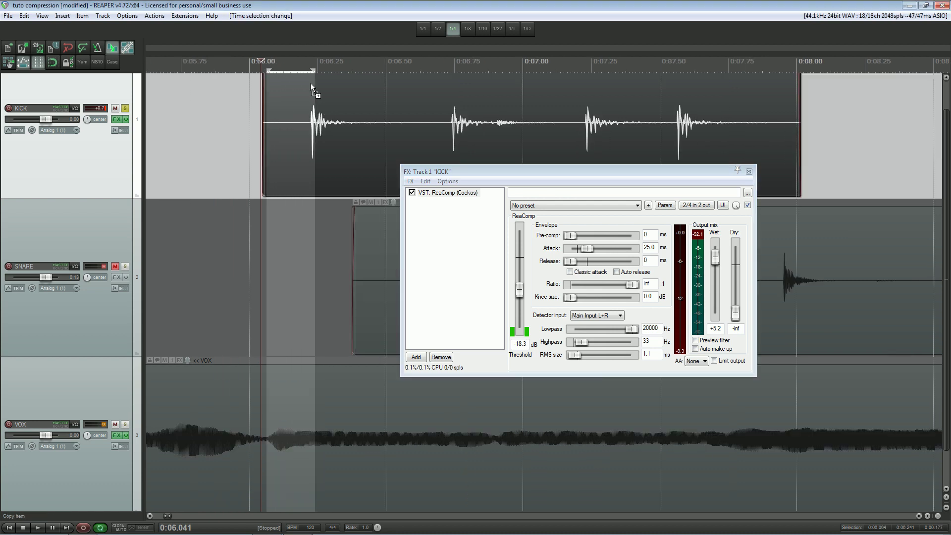
pyautogui.scroll(-3, 312, 69)
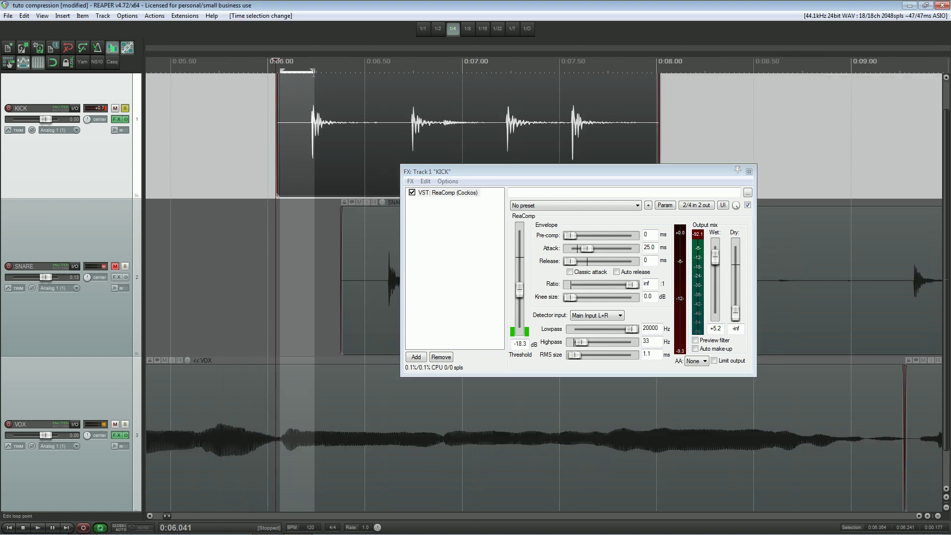
pyautogui.moveTo(312, 71); pyautogui.dragTo(658, 70)
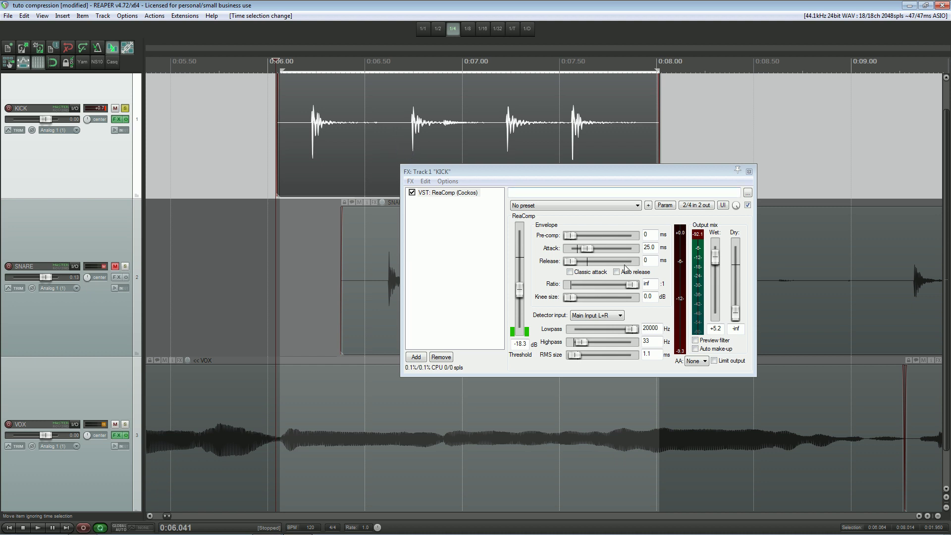
# - Set ReaComp's release to 44 ms and ratio to 5.0:1, and audition the kick loop
pyautogui.moveTo(573, 265); pyautogui.dragTo(585, 264)
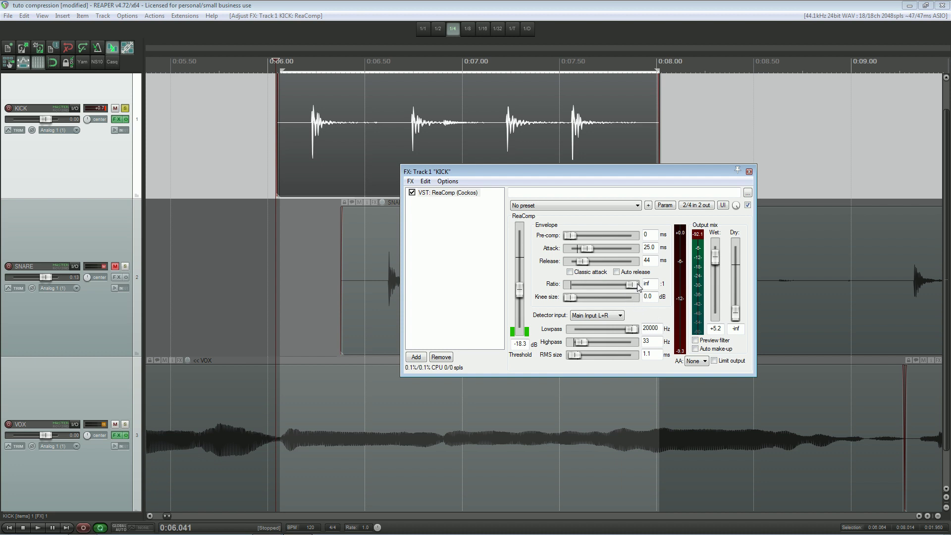
pyautogui.moveTo(631, 290); pyautogui.dragTo(621, 290)
pyautogui.moveTo(604, 286); pyautogui.dragTo(589, 286)
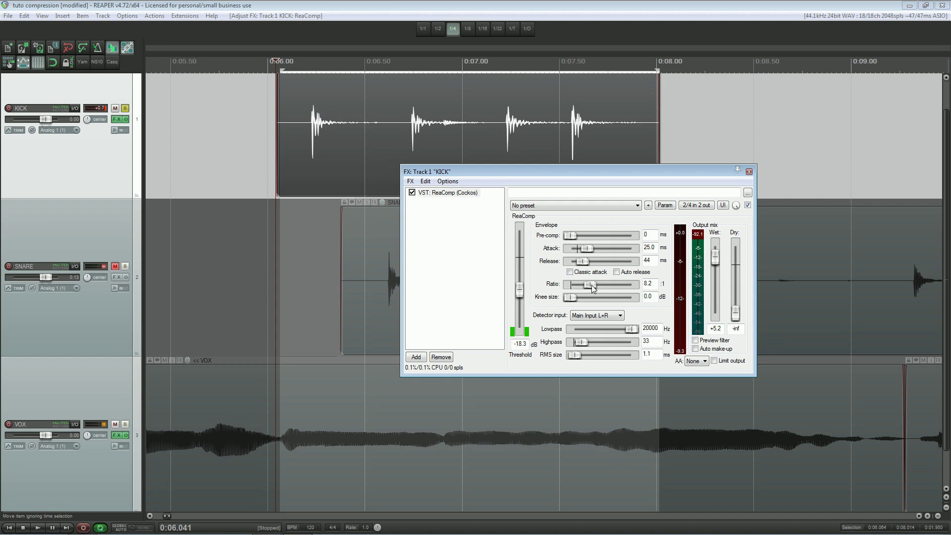
pyautogui.moveTo(594, 290); pyautogui.dragTo(589, 289)
pyautogui.press('space')
pyautogui.press('space')
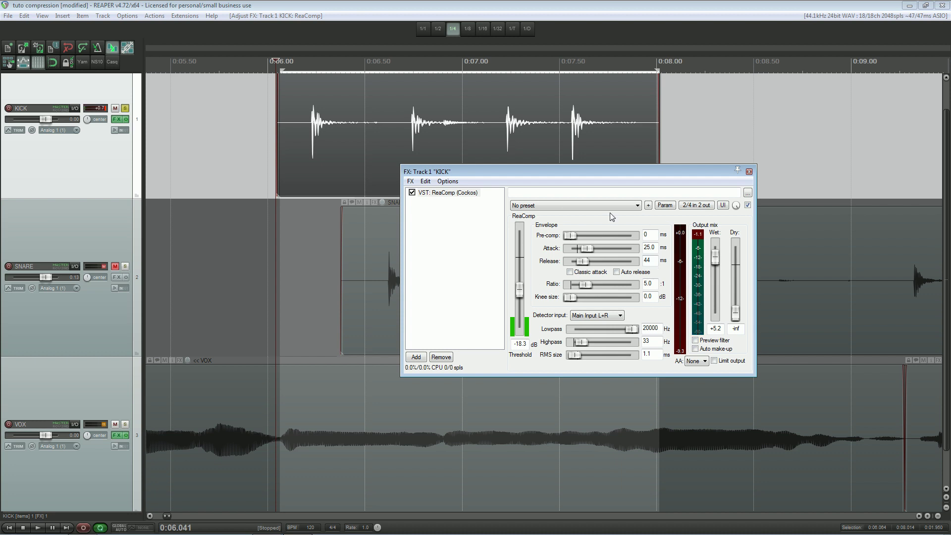
# - Replay the kick loop, raise the ratio to 30.6:1 and audition the stronger compression
pyautogui.press('space')
pyautogui.press('space')
pyautogui.moveTo(585, 290); pyautogui.dragTo(606, 286)
pyautogui.press('space')
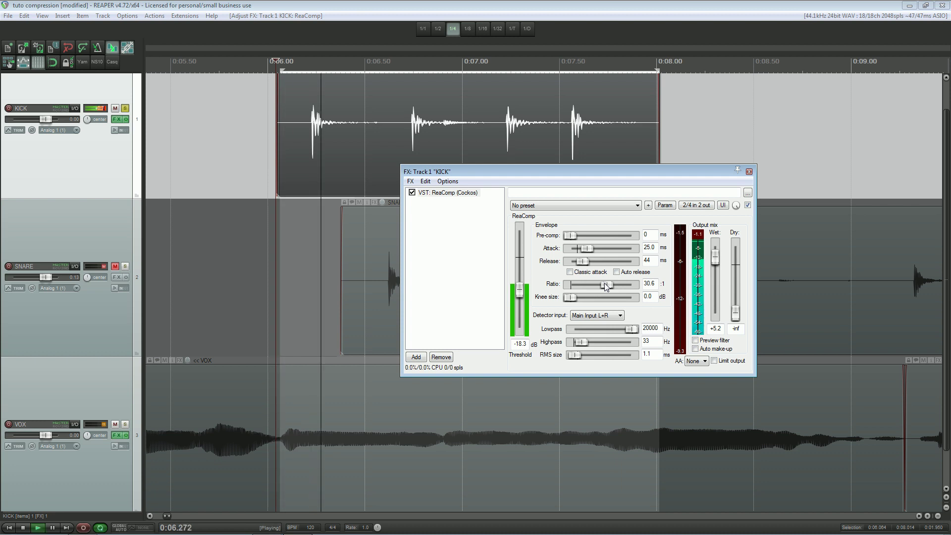
pyautogui.press('space')
# - Lower ReaComp's threshold to -27.6 dB and audition the kick loop
pyautogui.moveTo(520, 291); pyautogui.dragTo(523, 302)
pyautogui.press('space')
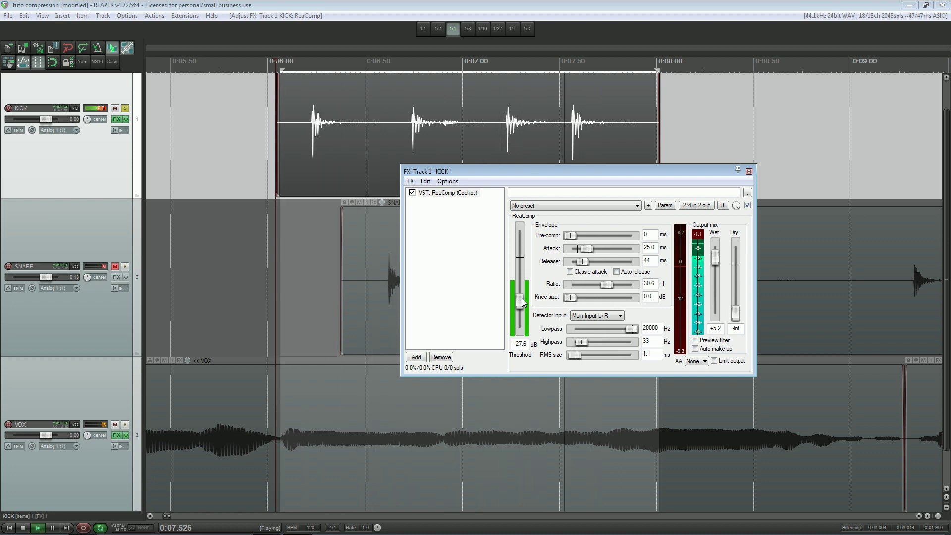
pyautogui.press('space')
# - Compare the kick loop with ReaComp bypassed and with it active
pyautogui.click(748, 205)
pyautogui.press('space')
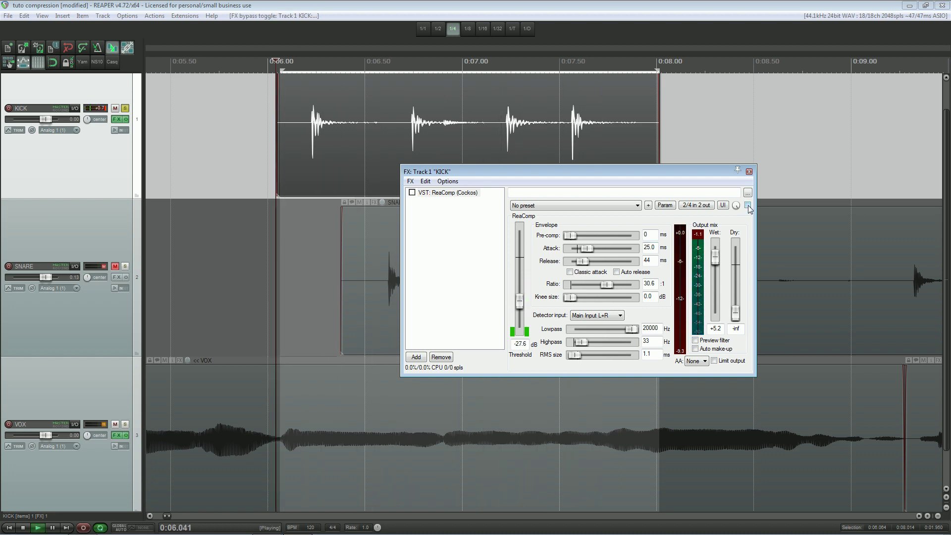
pyautogui.click(749, 206)
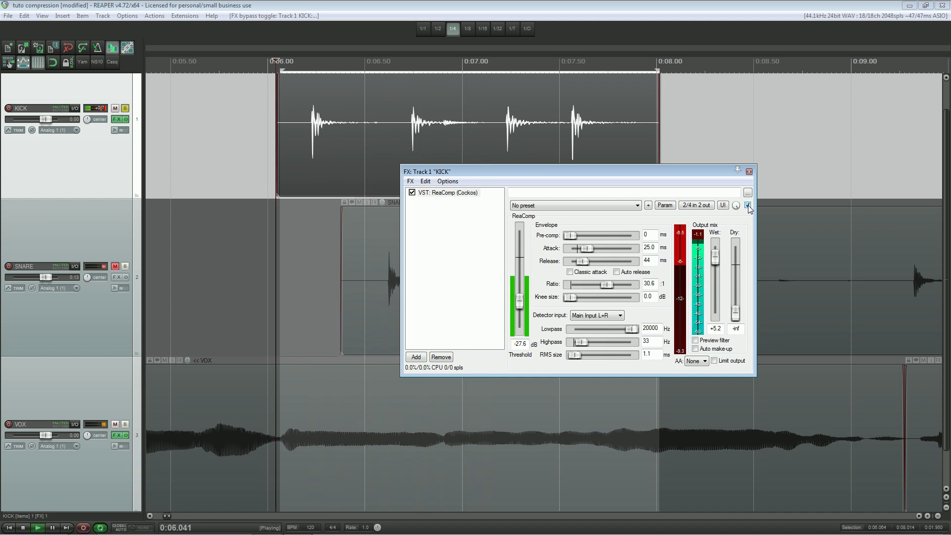
pyautogui.press('space')
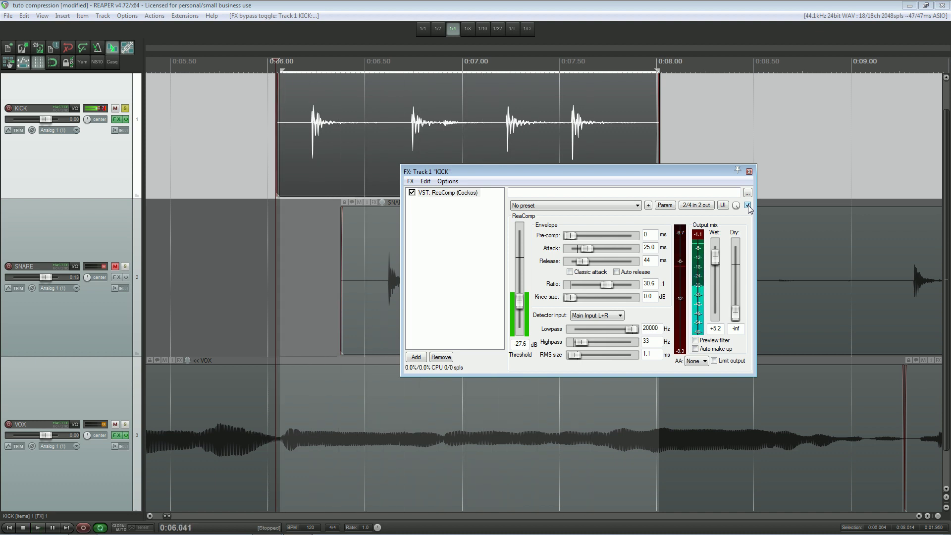
# - Reset ReaComp's wet output gain to 0 dB and audition the compressed kick without make-up gain
pyautogui.doubleClick(716, 262)
pyautogui.press('space')
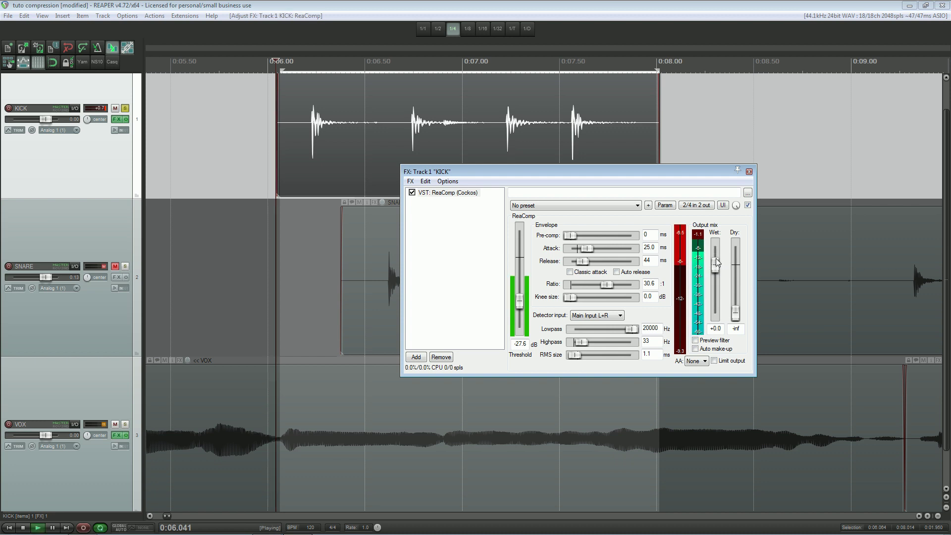
pyautogui.press('space')
# - Raise the wet output gain to +5.2 dB and bypass ReaComp during playback to compare with the uncompressed kick
pyautogui.moveTo(718, 267); pyautogui.dragTo(719, 259)
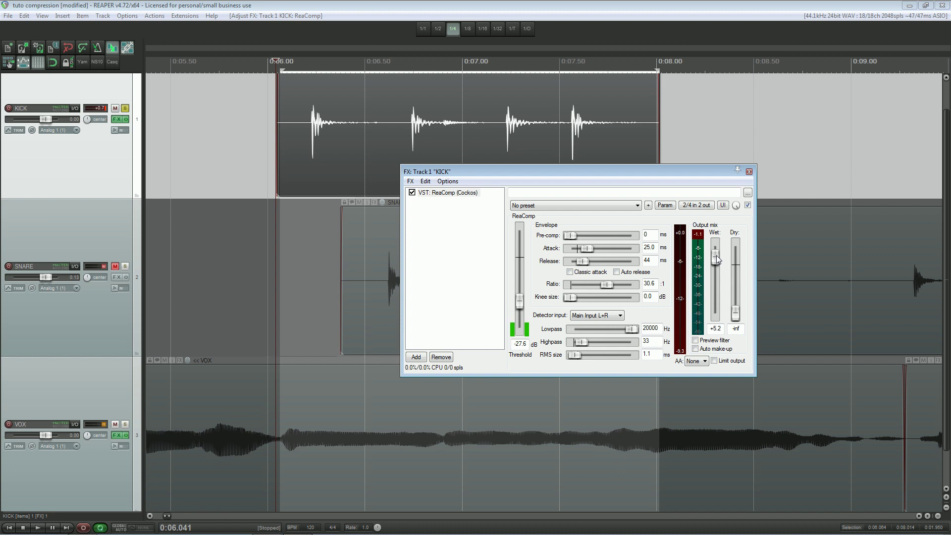
pyautogui.press('space')
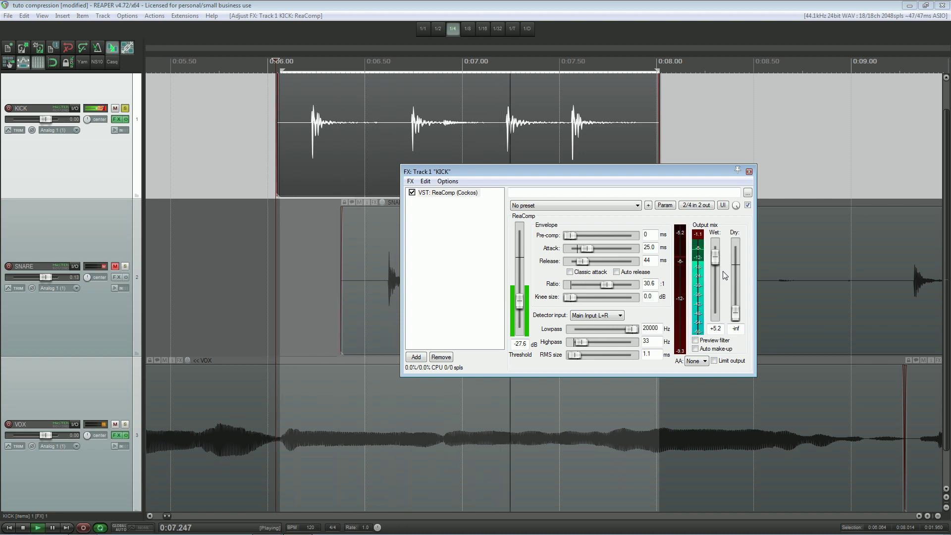
pyautogui.click(748, 206)
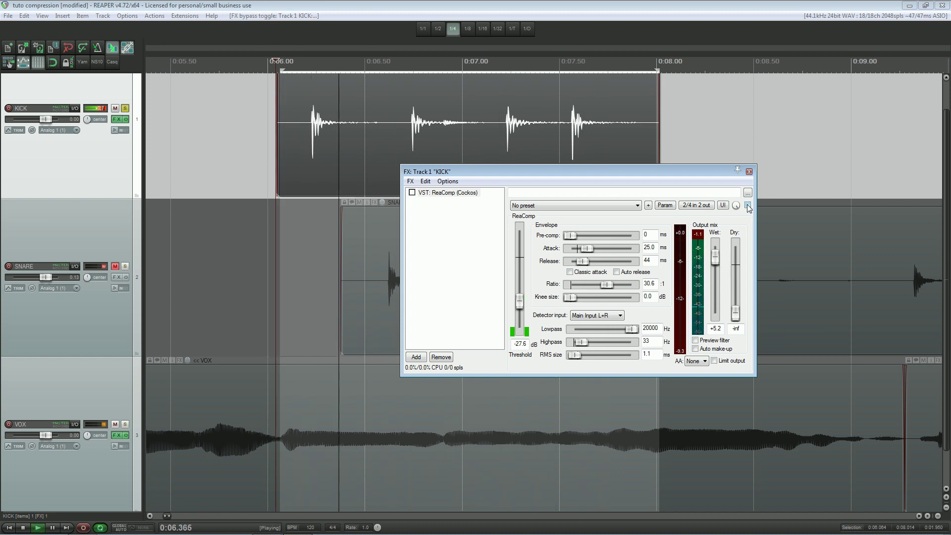
# - Re-enable ReaComp on the kick track, stop playback and lower its wet output gain to +4.8 dB
pyautogui.click(748, 206)
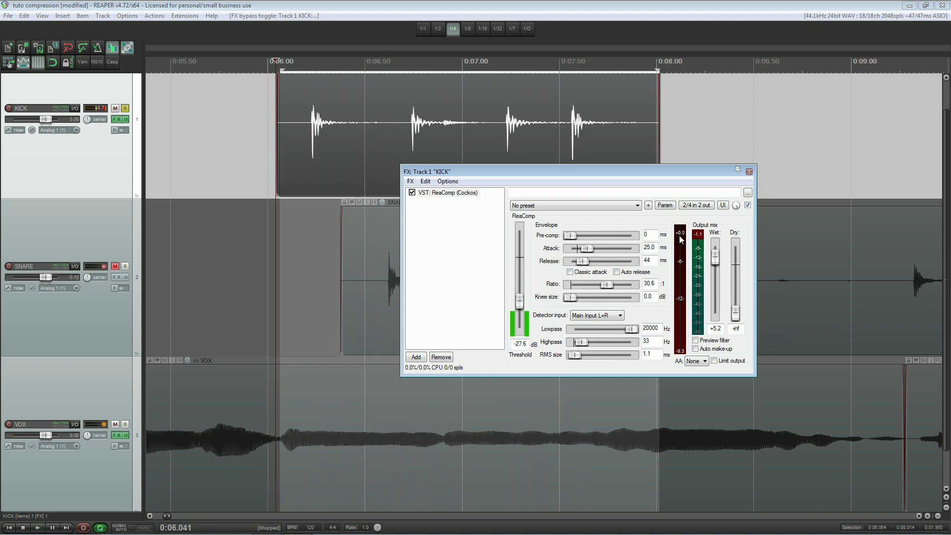
pyautogui.press('space')
pyautogui.moveTo(717, 261); pyautogui.dragTo(717, 263)
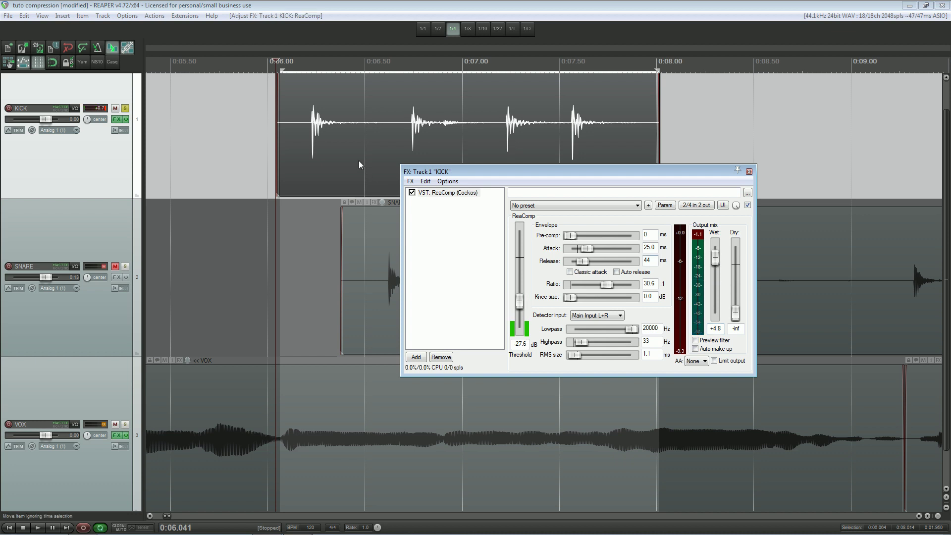
# - Play the kick loop and compare its sound with ReaComp bypassed and with it active
pyautogui.press('space')
pyautogui.click(750, 207)
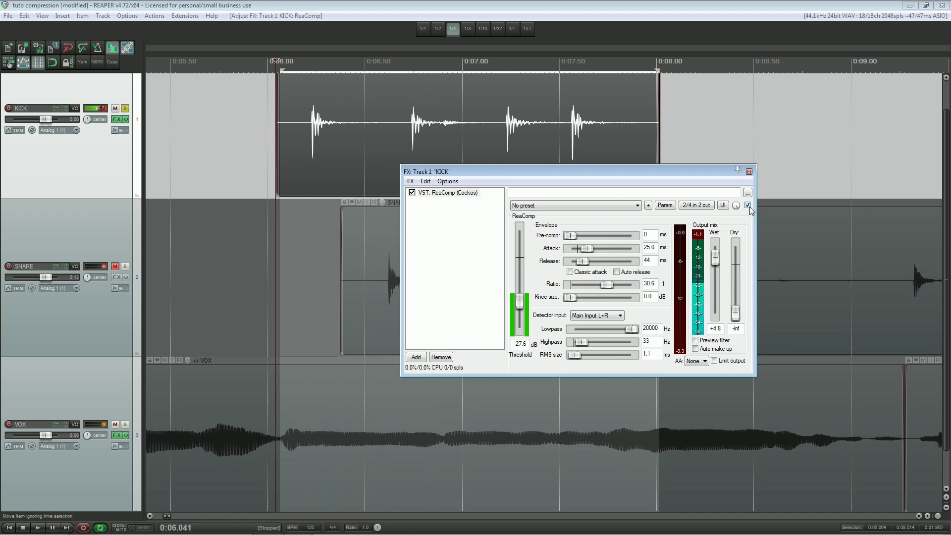
pyautogui.click(749, 206)
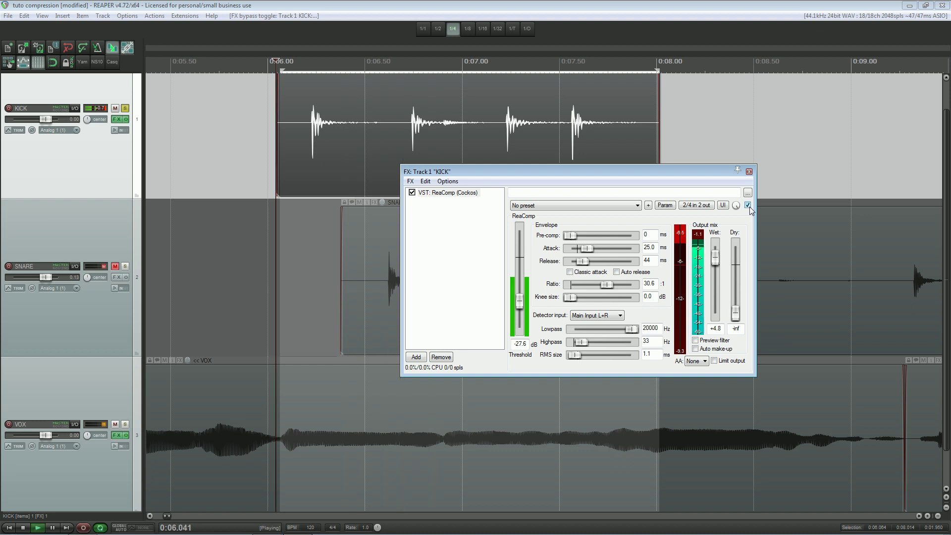
pyautogui.press('space')
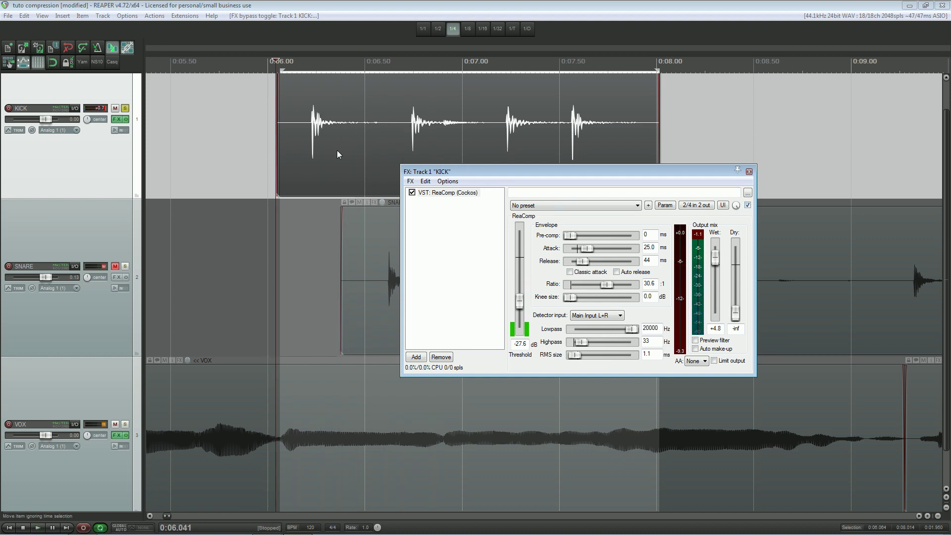
# - Move the FX window clear of the kick waveform and apply the track FX to the kick item as a new take
pyautogui.moveTo(538, 171); pyautogui.dragTo(399, 217)
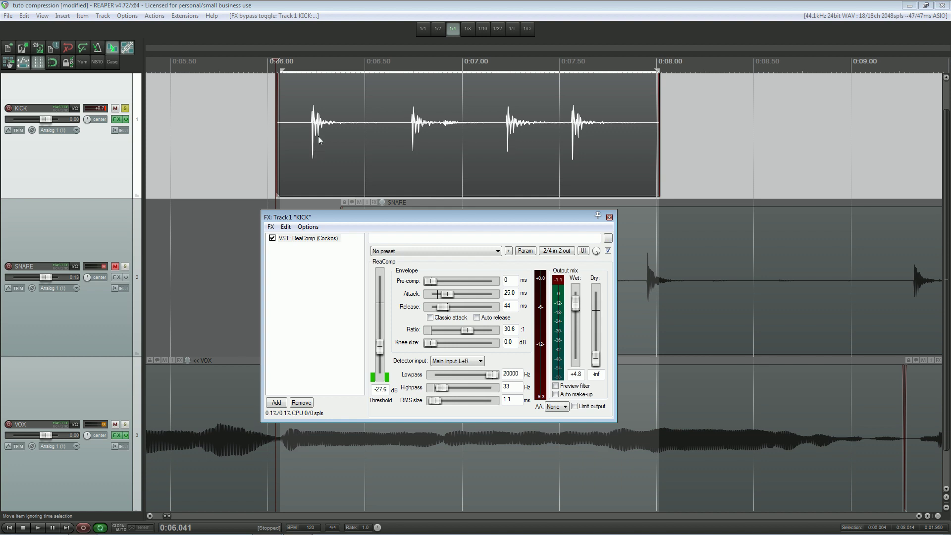
pyautogui.click(349, 143)
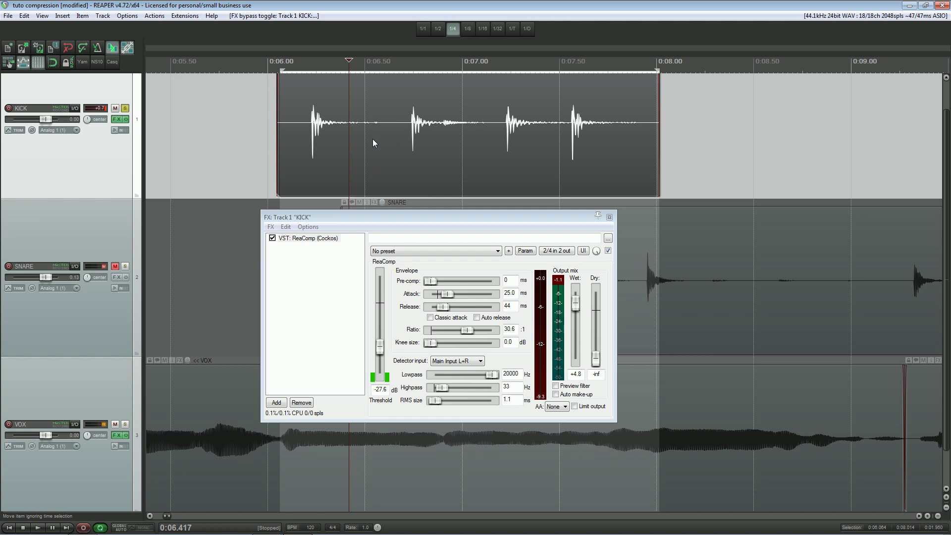
pyautogui.hotkey('ctrl', 'shift', 'f')
pyautogui.scroll(6, 321, 136)
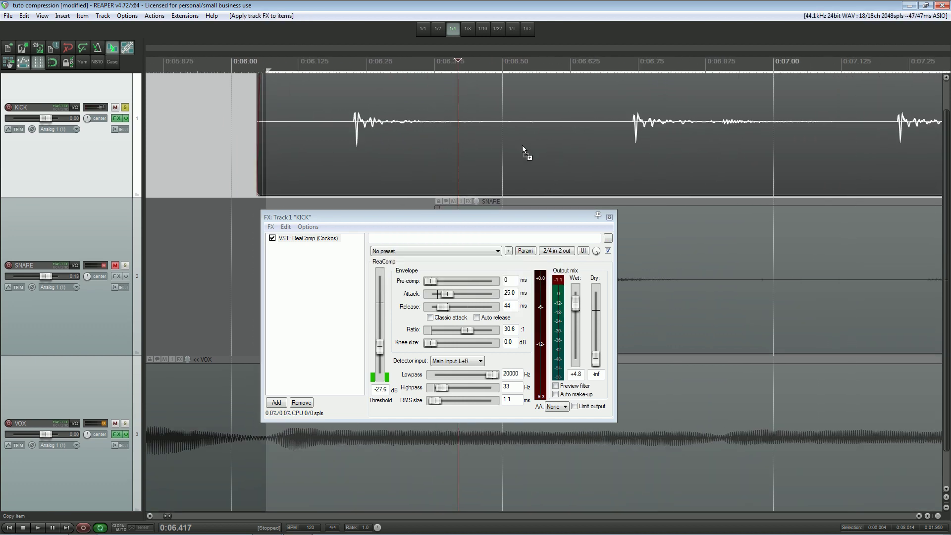
pyautogui.scroll(2, 367, 136)
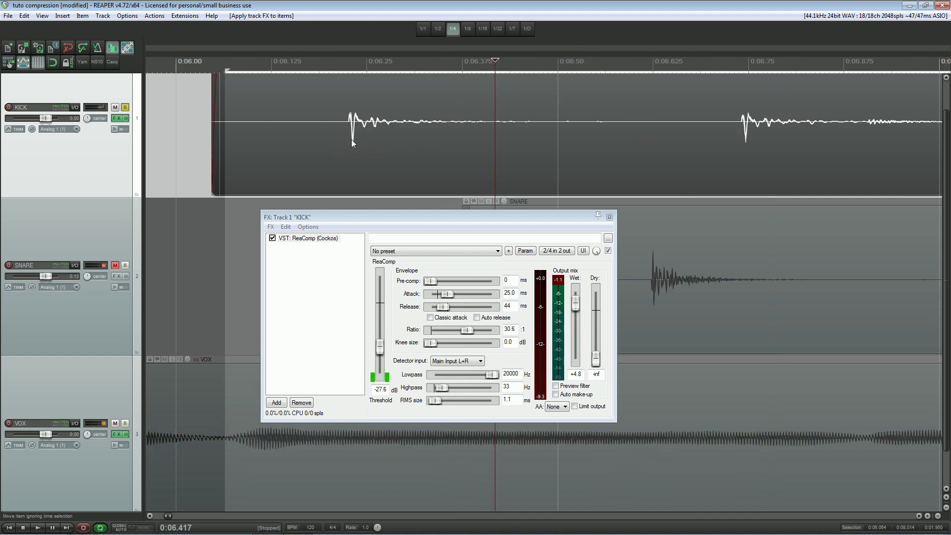
pyautogui.scroll(-5, 391, 129)
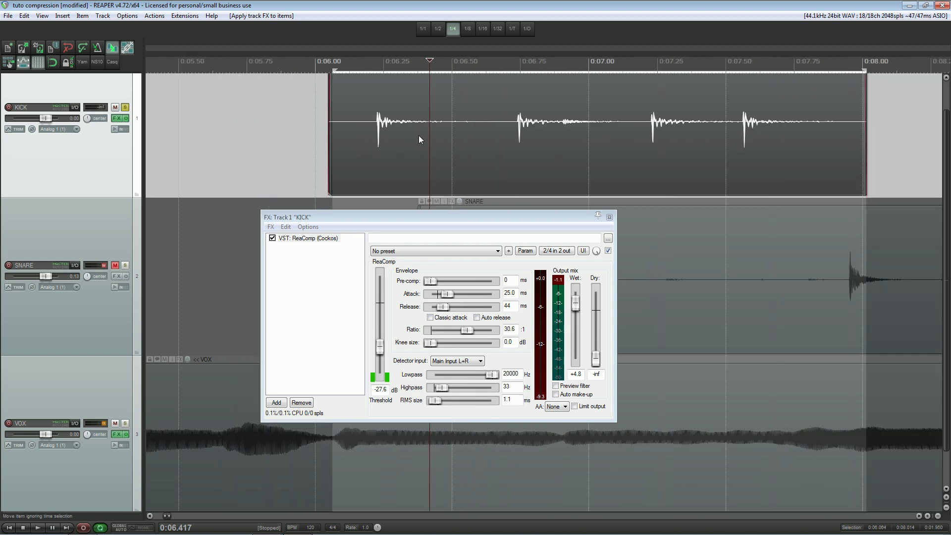
# - Switch repeatedly between the kick item's original and compressed takes to compare their waveforms
pyautogui.press('t')
pyautogui.press('t')
pyautogui.press('t')
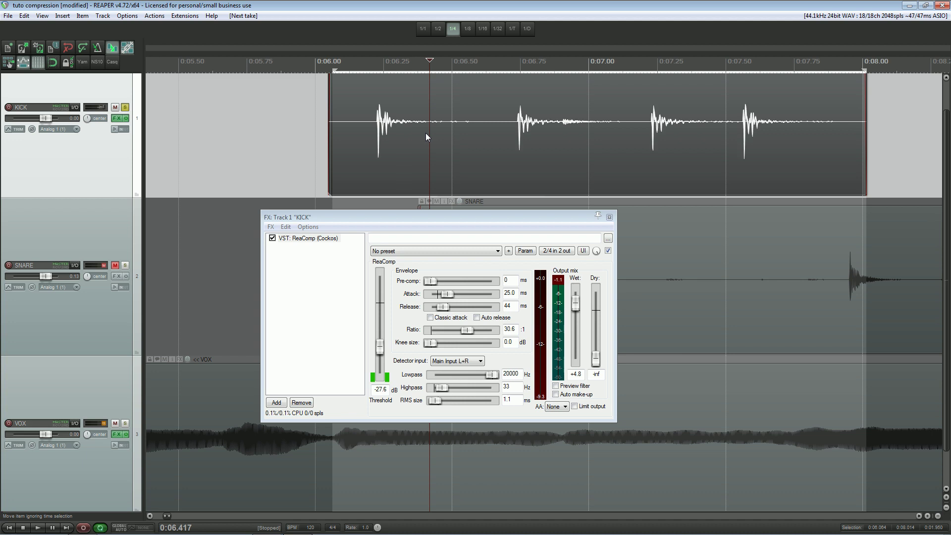
pyautogui.press('t')
pyautogui.press('t')
pyautogui.press('t')
pyautogui.press('t')
pyautogui.press('t')
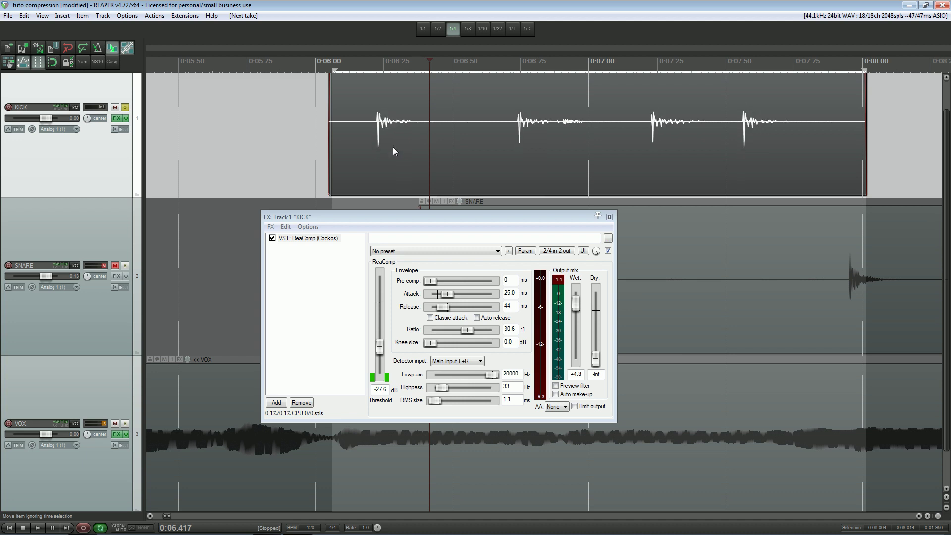
pyautogui.press('t')
pyautogui.press('t')
pyautogui.press('t')
pyautogui.press('t')
pyautogui.press('t')
pyautogui.press('t')
pyautogui.press('t')
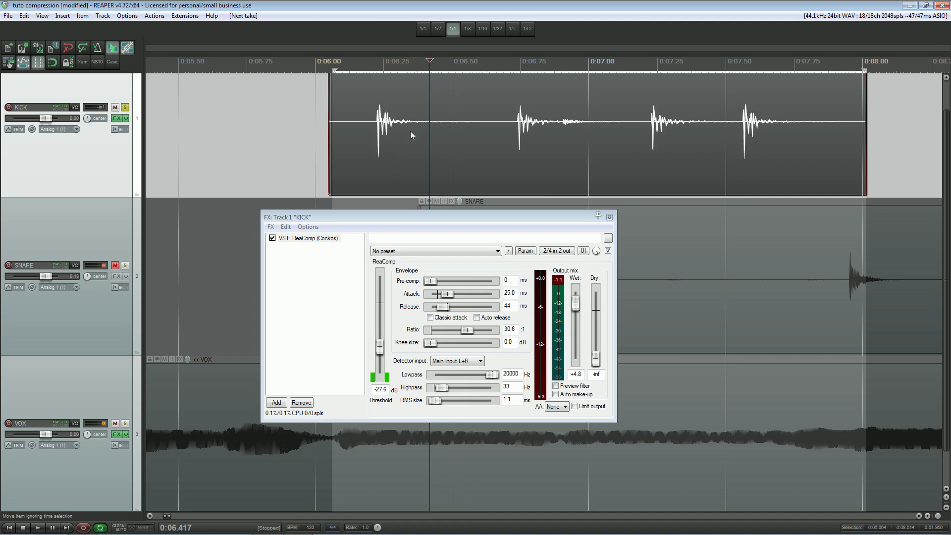
pyautogui.press('t')
pyautogui.press('t')
pyautogui.scroll(-3, 409, 132)
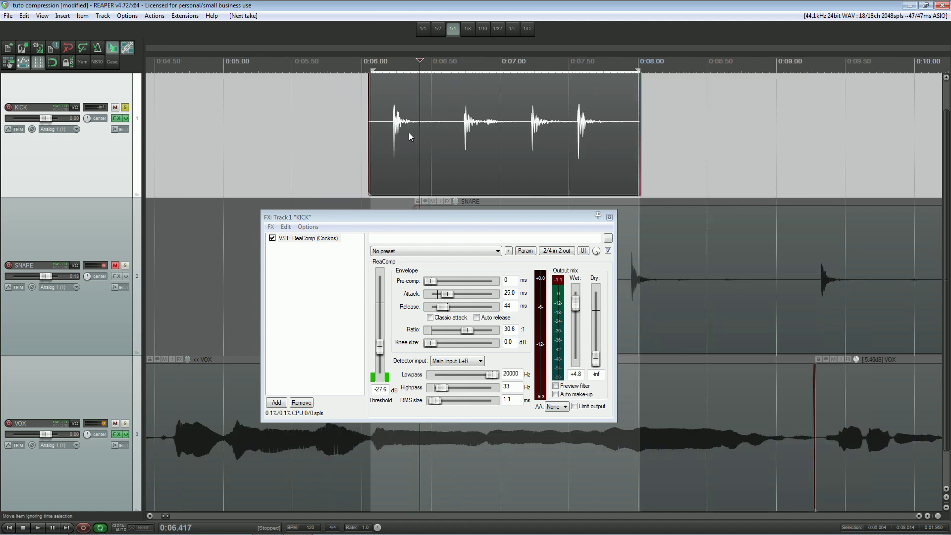
pyautogui.press('t')
pyautogui.press('t')
# - Reposition the FX window below the kick waveform and reset ReaComp's wet output gain to 0 dB
pyautogui.moveTo(491, 218); pyautogui.dragTo(556, 161)
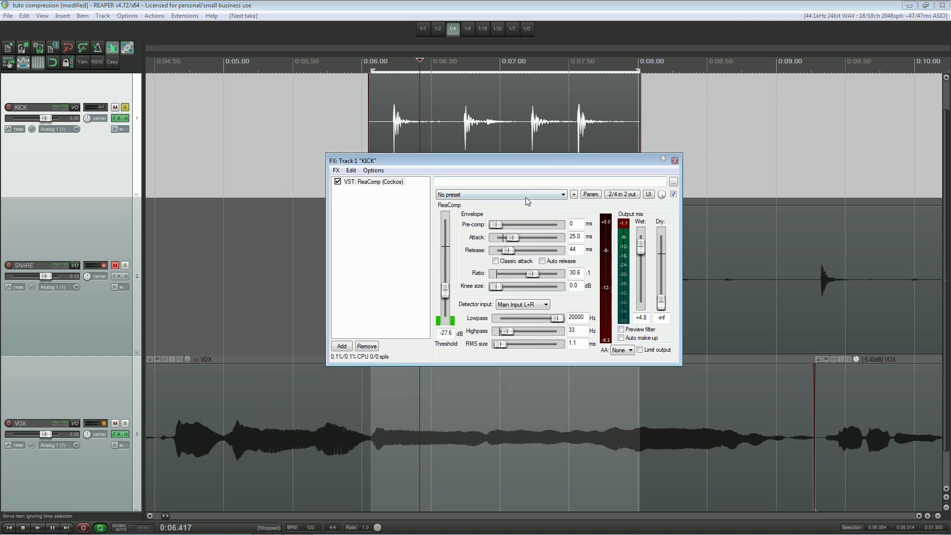
pyautogui.moveTo(491, 158); pyautogui.dragTo(430, 191)
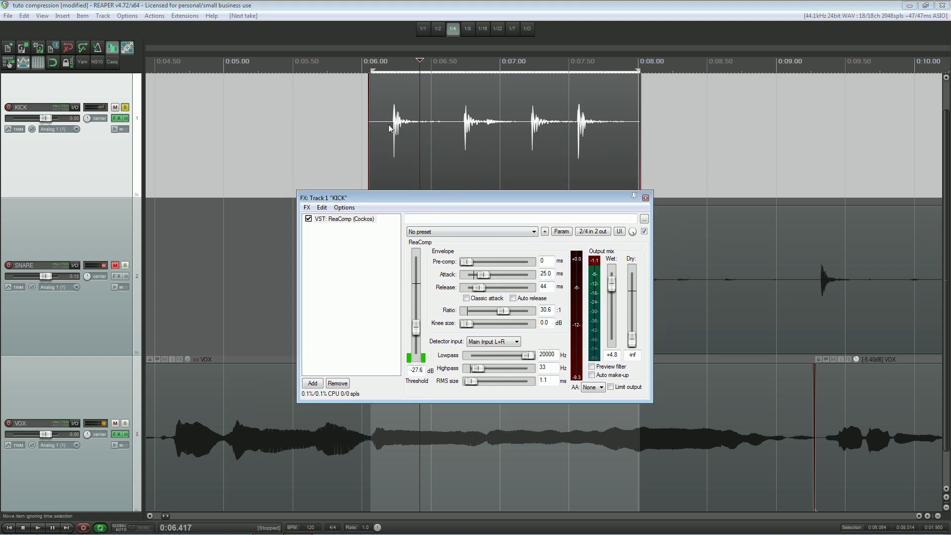
pyautogui.scroll(4, 402, 147)
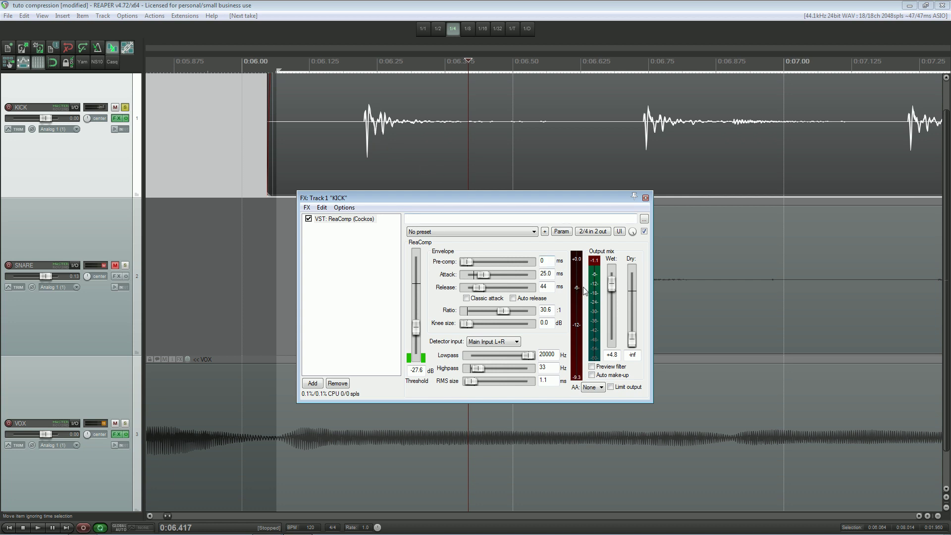
pyautogui.doubleClick(612, 284)
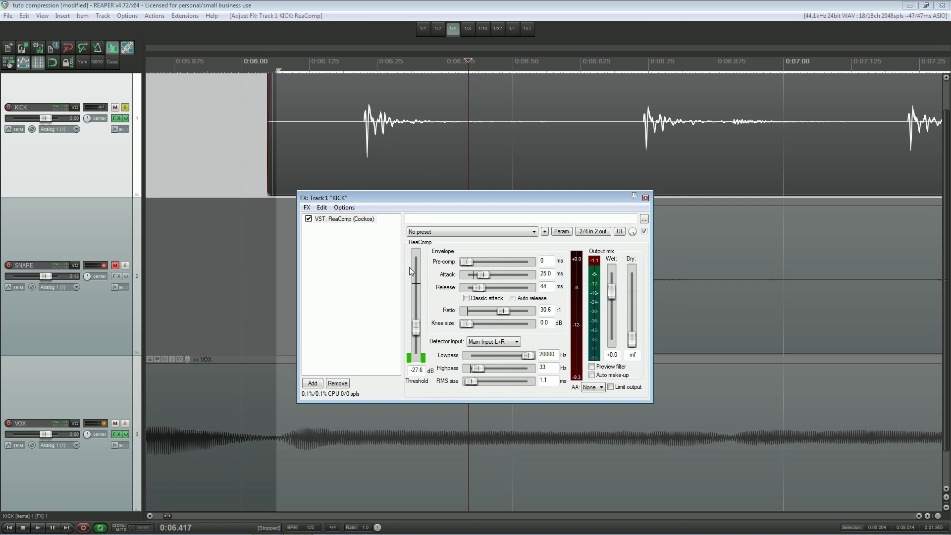
# - Set ReaComp's attack to 3 ms, release to 15 ms and pre-comp to 4 ms
pyautogui.doubleClick(488, 273)
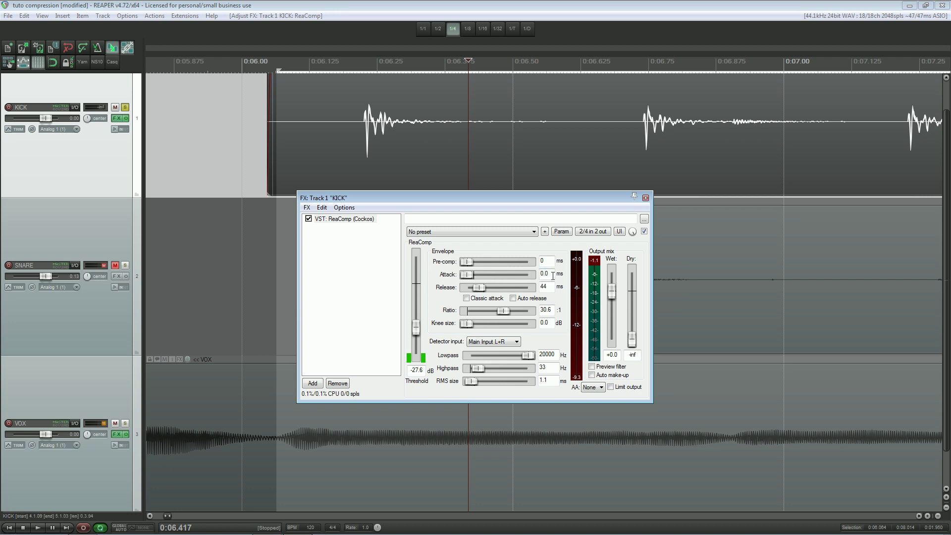
pyautogui.doubleClick(553, 276)
pyautogui.write('3')
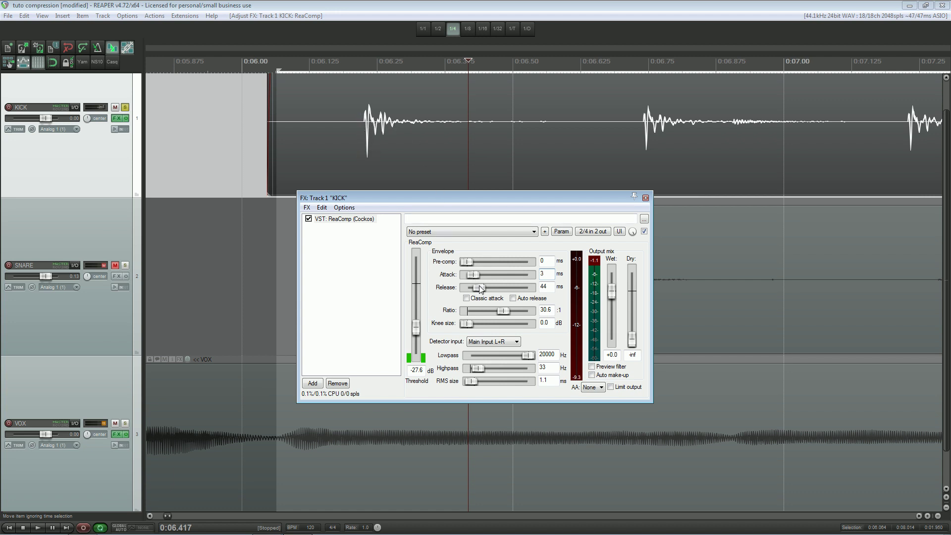
pyautogui.moveTo(481, 289); pyautogui.dragTo(475, 289)
pyautogui.moveTo(466, 261); pyautogui.dragTo(482, 263)
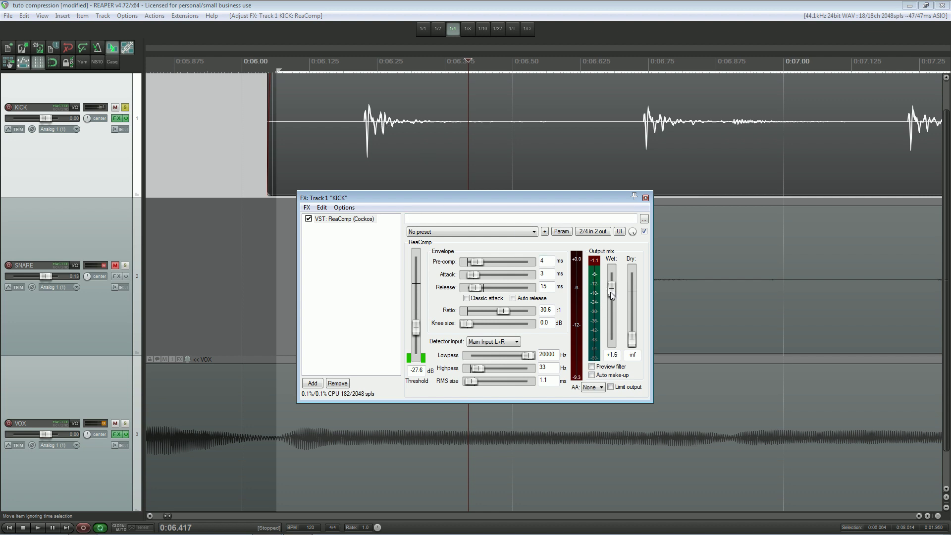
# - Raise ReaComp's wet output gain to +3.6 dB and play the loop from just before the first kick hit
pyautogui.moveTo(611, 290); pyautogui.dragTo(611, 288)
pyautogui.click(334, 66)
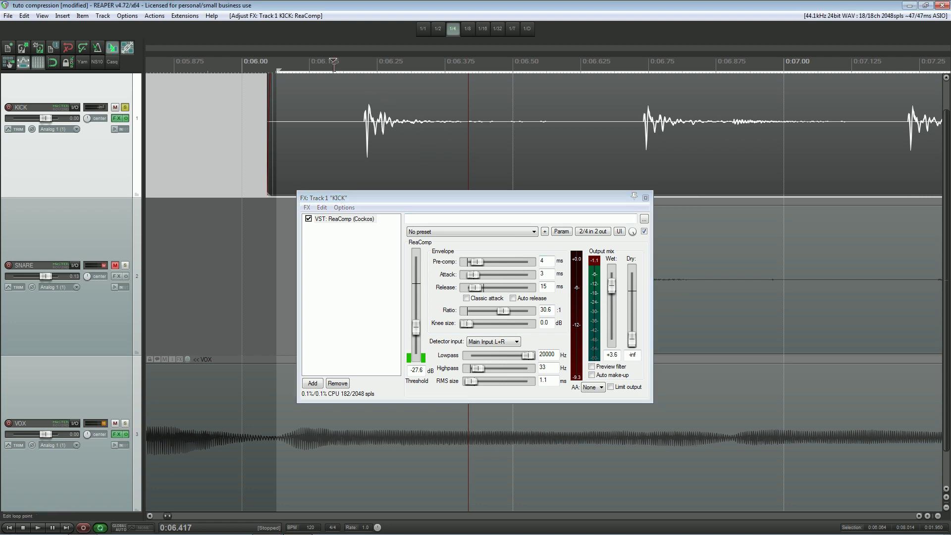
pyautogui.press('space')
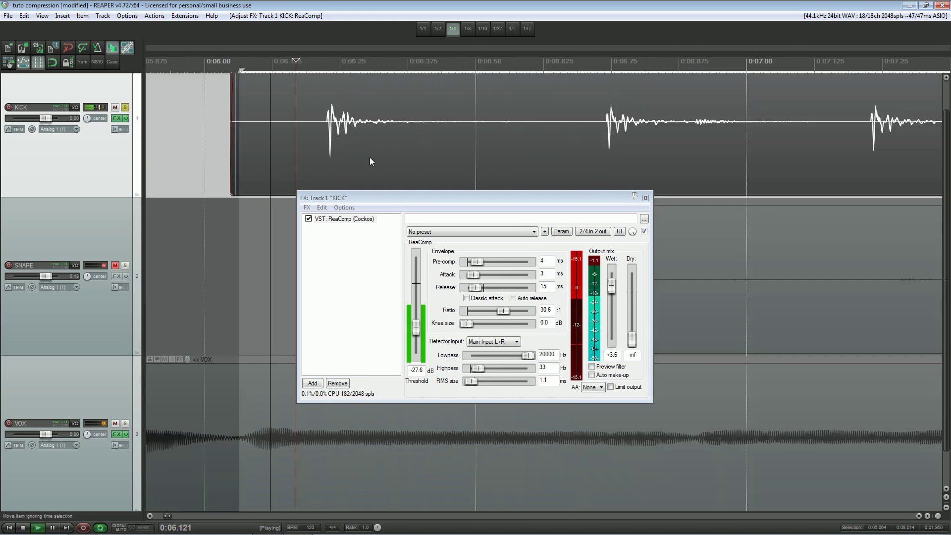
# - Raise ReaComp's threshold to -23.9 dB and its wet output gain to +6.7 dB during playback, and stop playback
pyautogui.moveTo(415, 339); pyautogui.dragTo(417, 327)
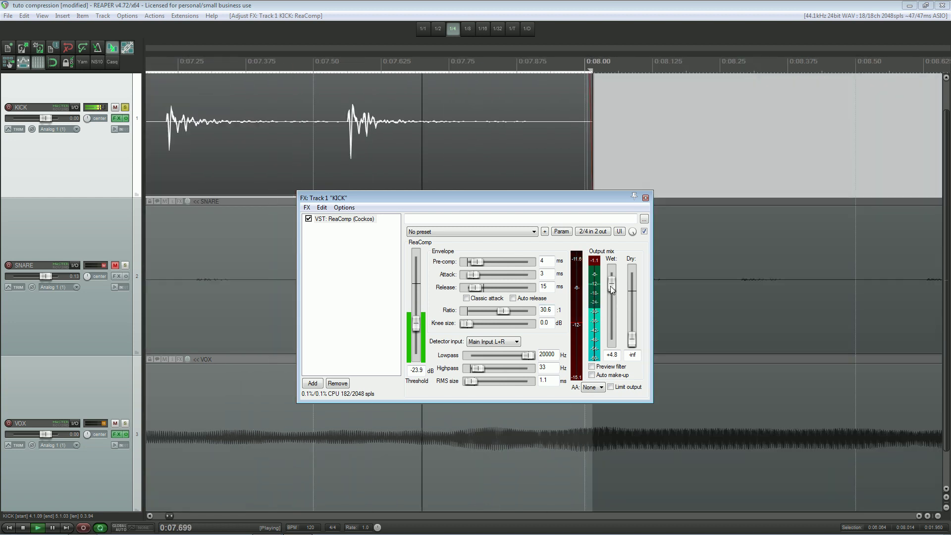
pyautogui.moveTo(611, 287); pyautogui.dragTo(611, 284)
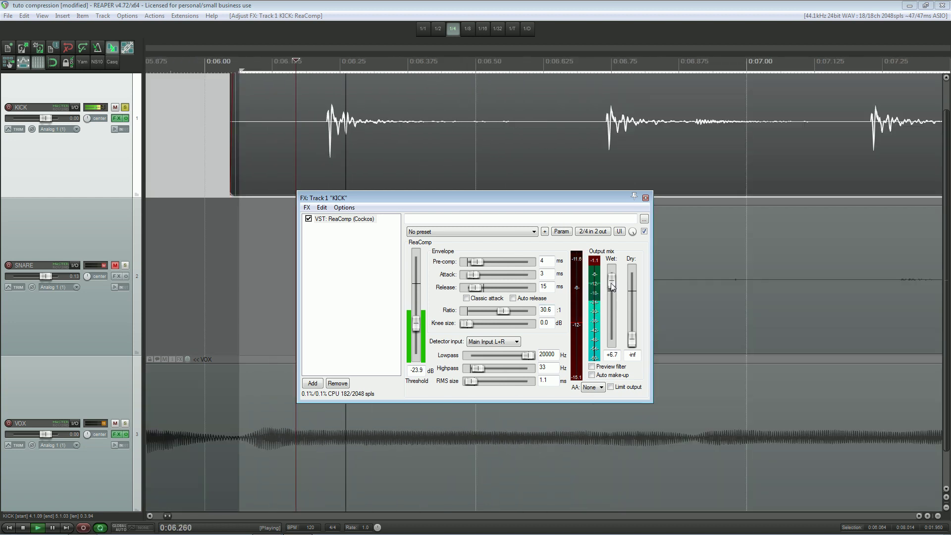
pyautogui.press('space')
# - Apply the track FX to the kick item to examine the compressed waveform, and undo the rendered take
pyautogui.click(325, 133)
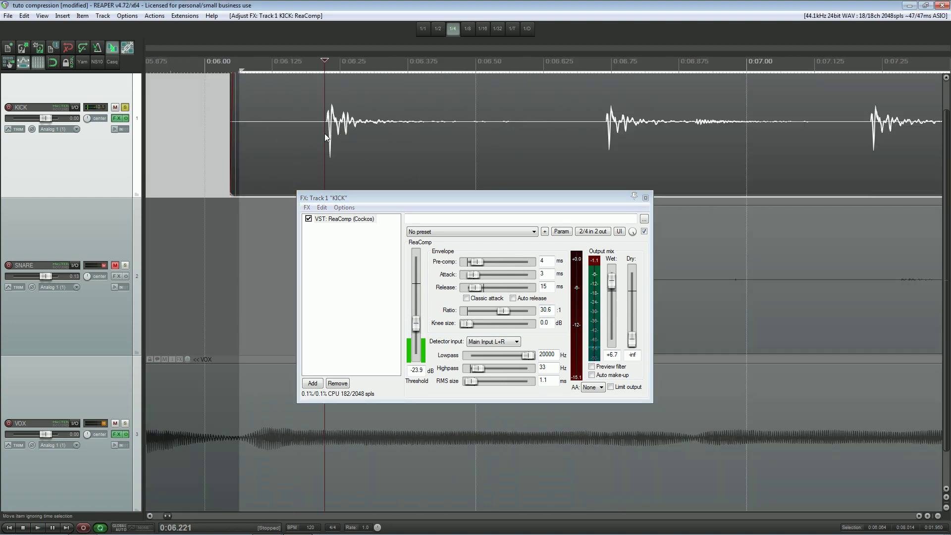
pyautogui.hotkey('ctrl', 'shift', 'f')
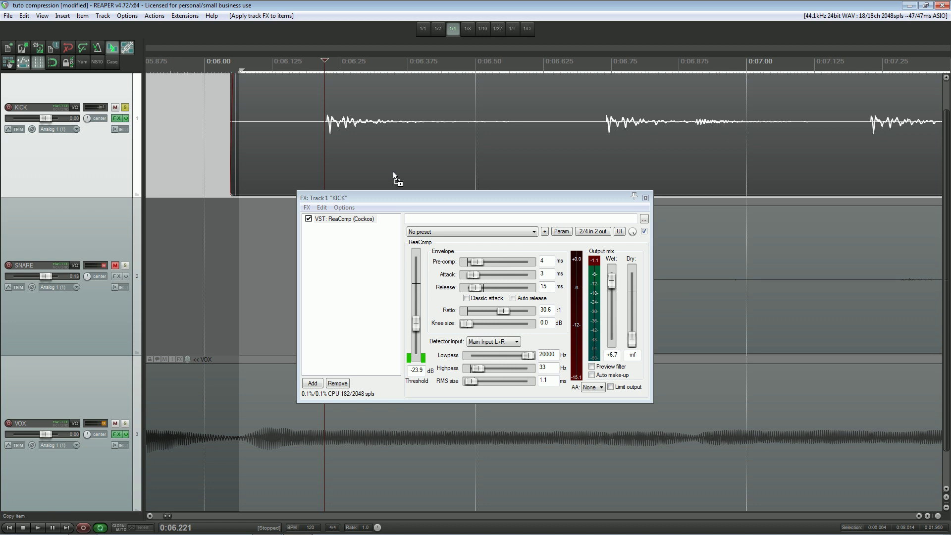
pyautogui.hotkey('ctrl', 'z')
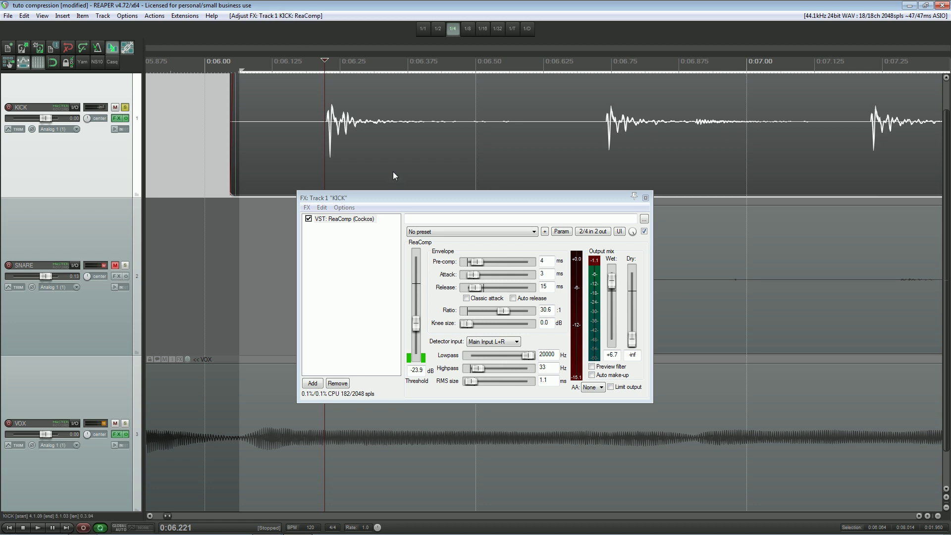
# - Close the kick track's FX window and unsolo all tracks
pyautogui.moveTo(558, 198); pyautogui.dragTo(507, 197)
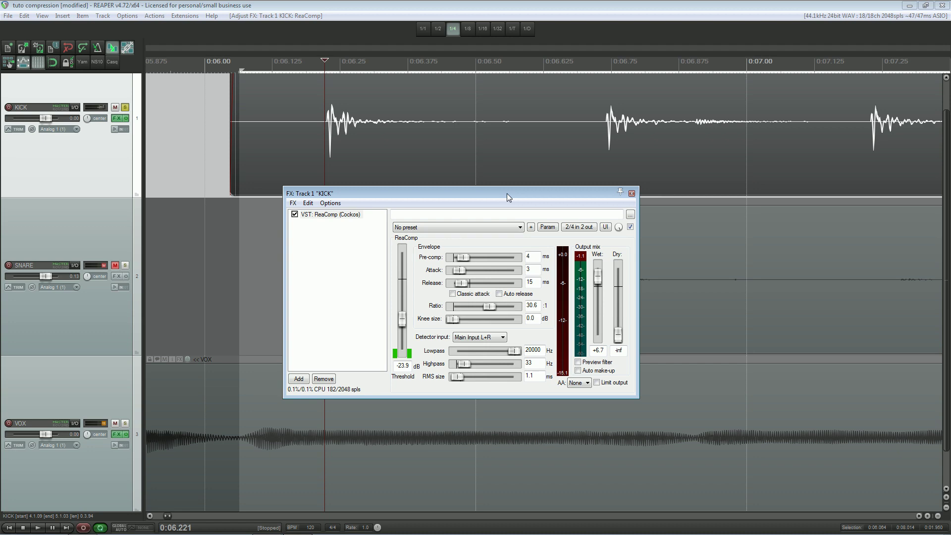
pyautogui.press('Escape')
pyautogui.scroll(-1, 552, 243)
pyautogui.scroll(-8, 535, 297)
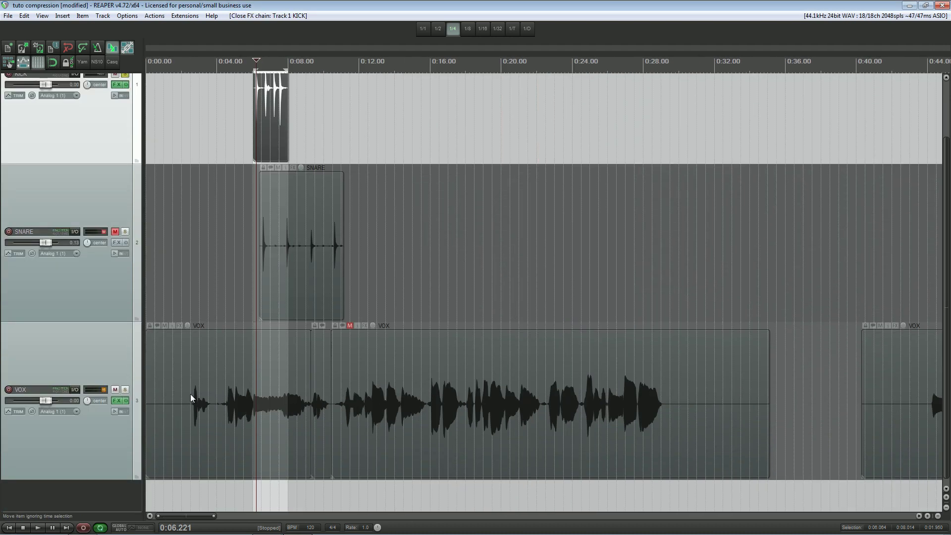
pyautogui.doubleClick(127, 391)
# - Mute the KICK track and unmute the long VOX item that starts at about 10 seconds
pyautogui.scroll(2, 127, 391)
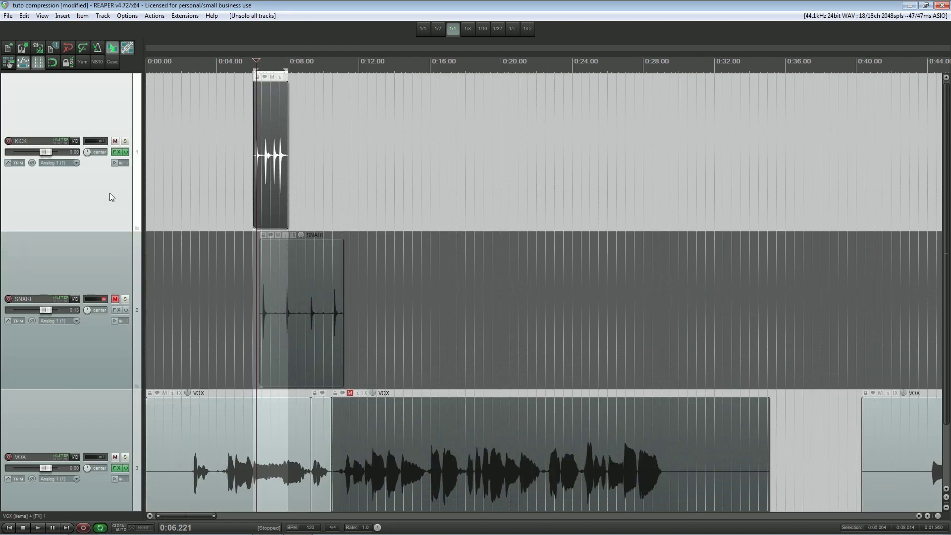
pyautogui.click(115, 141)
pyautogui.scroll(-2, 258, 366)
pyautogui.scroll(3, 258, 367)
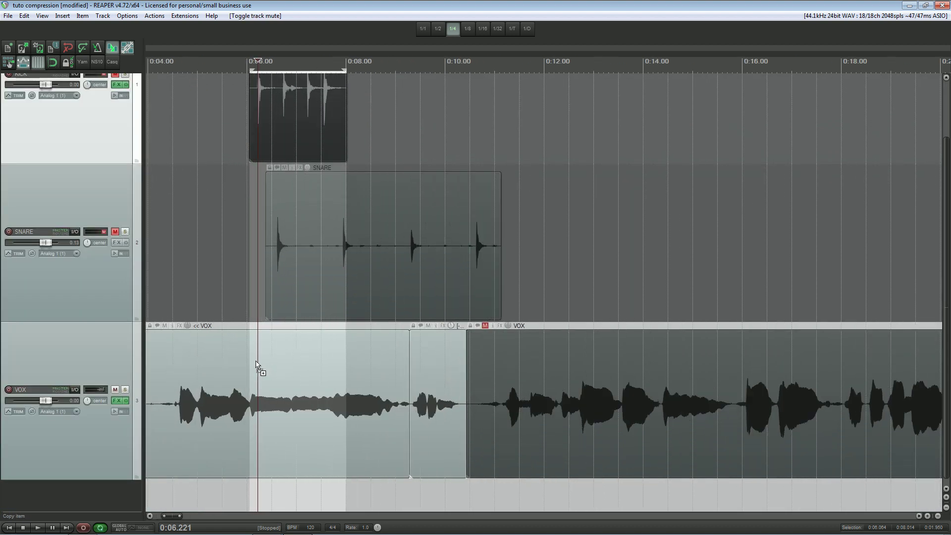
pyautogui.scroll(-2, 257, 366)
pyautogui.click(425, 325)
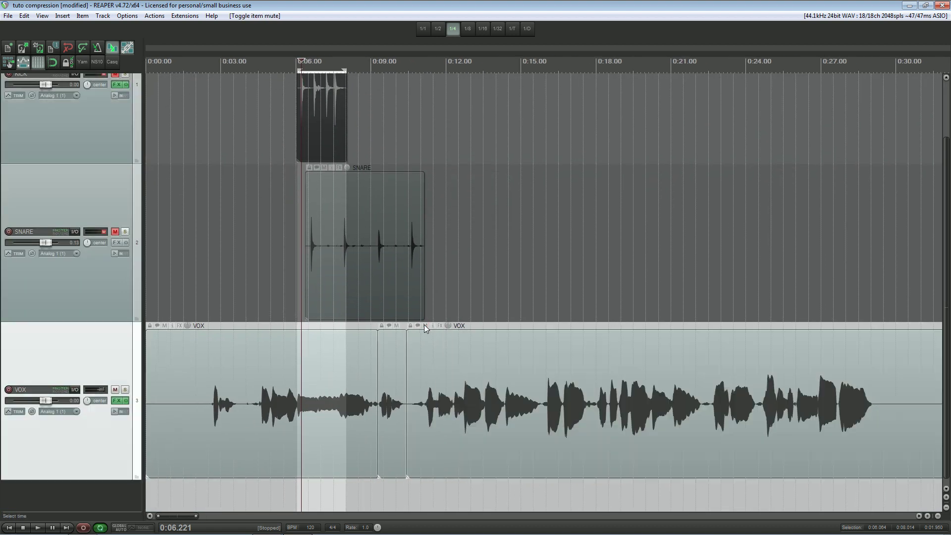
# - Select the VOX item that starts at about 40 seconds and lower its item volume to -2.00 dB
pyautogui.scroll(-2, 409, 400)
pyautogui.scroll(-2, 545, 400)
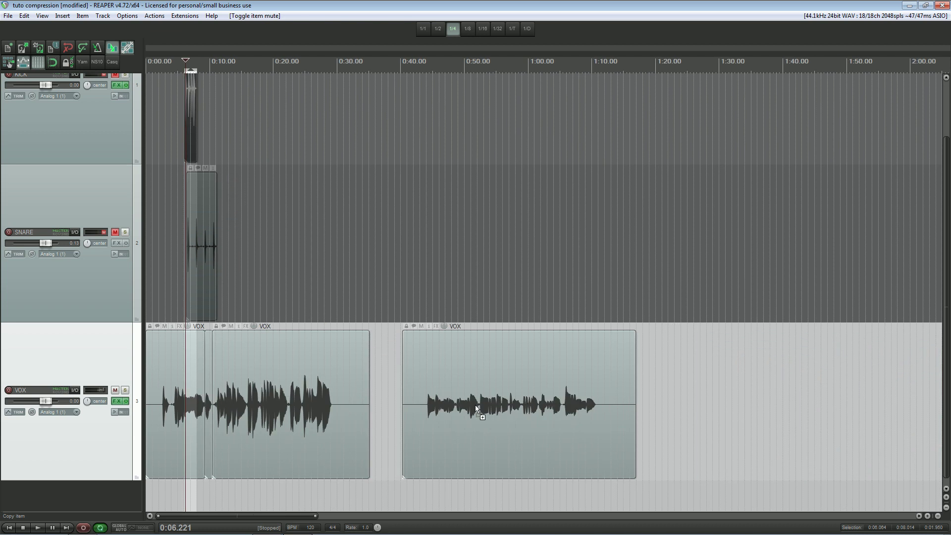
pyautogui.click(434, 413)
pyautogui.scroll(-2, 435, 412)
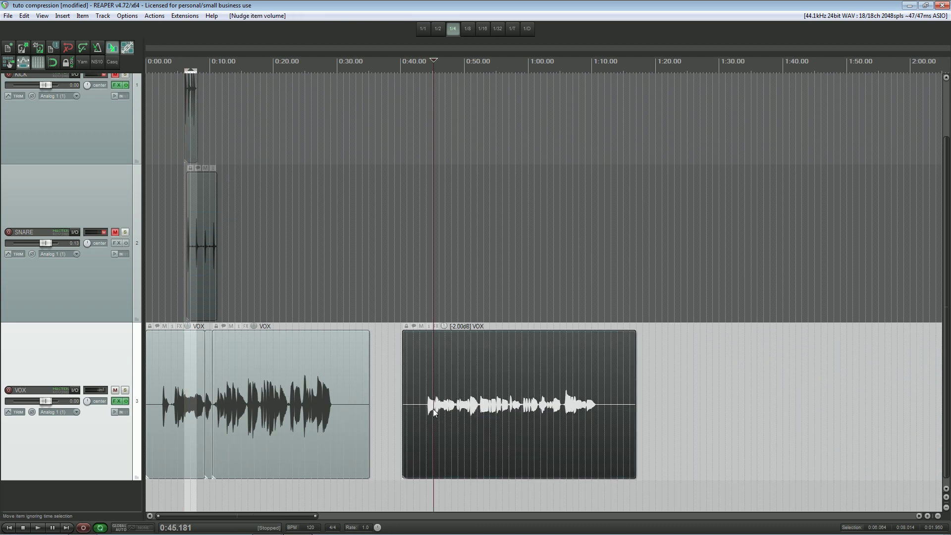
# - Lower the selected VOX item's volume to -5.50 dB and play the louder VOX item from about 19 seconds
pyautogui.scroll(-3, 434, 412)
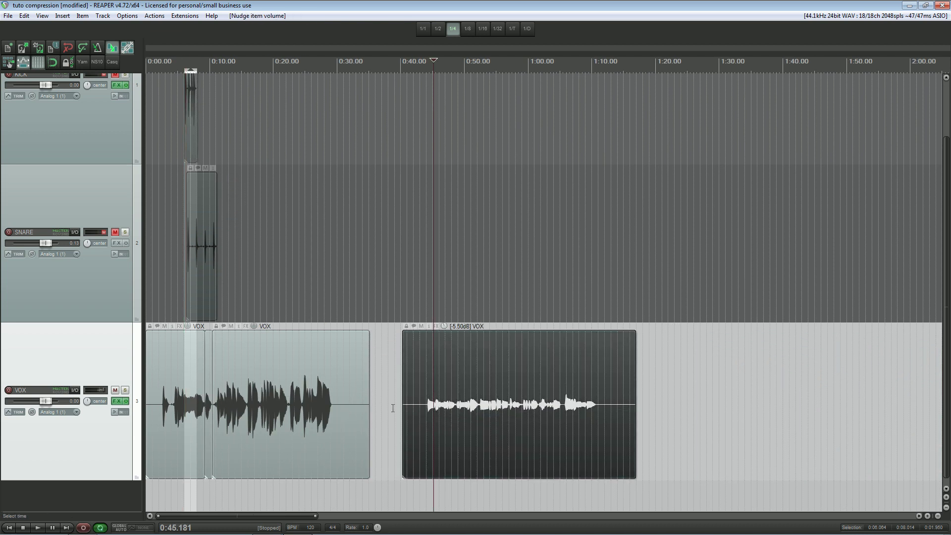
pyautogui.scroll(2, 340, 410)
pyautogui.click(393, 99)
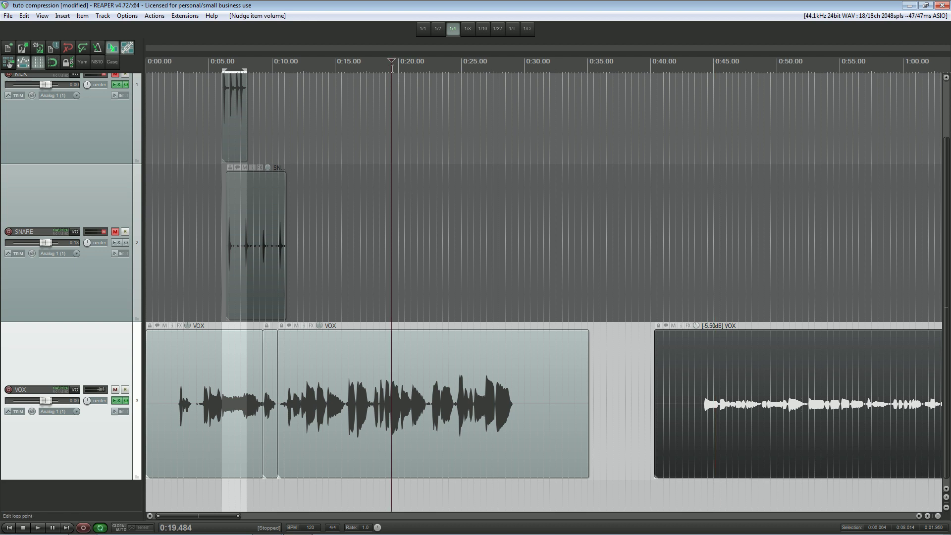
pyautogui.press('space')
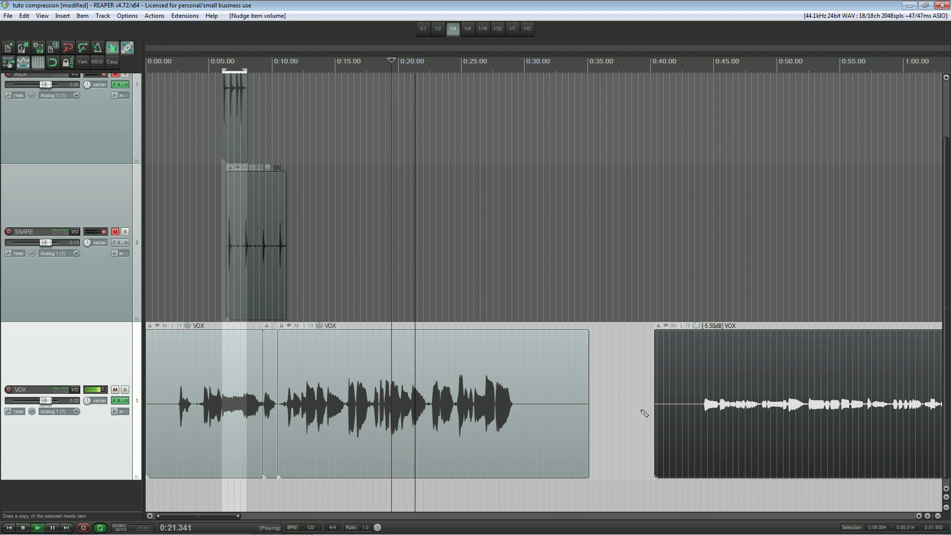
pyautogui.scroll(-2, 644, 409)
pyautogui.press('space')
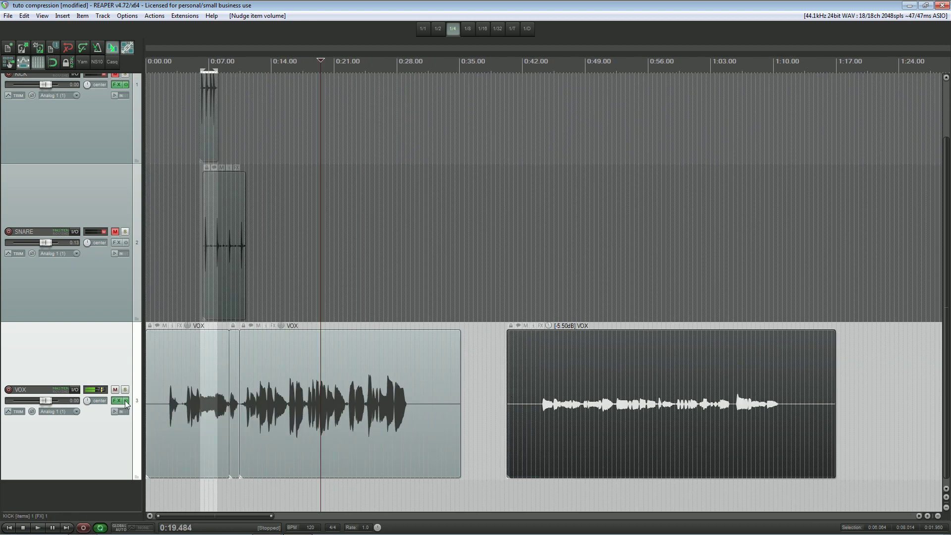
# - Bypass the VOX track's FX and compare playback of the loud item with the quiet item from about 45 seconds
pyautogui.click(127, 402)
pyautogui.press('space')
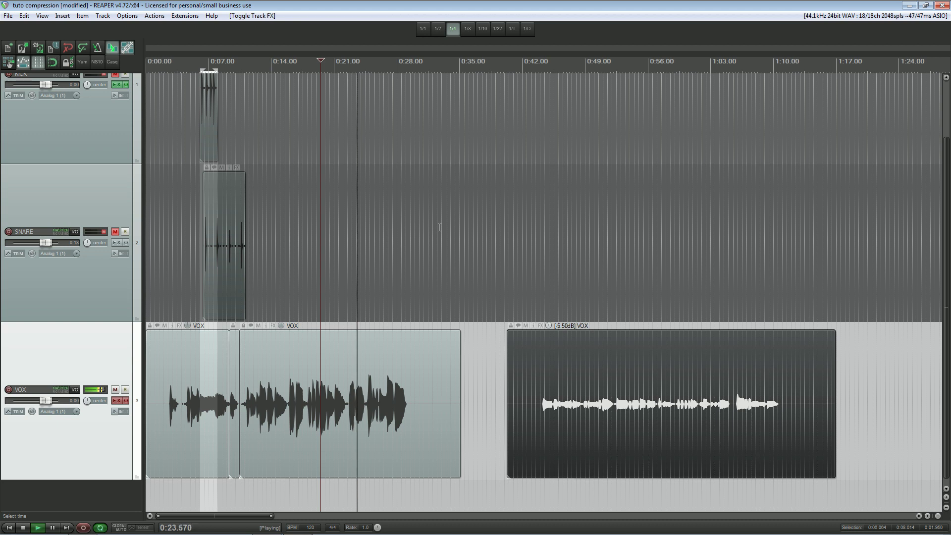
pyautogui.press('space')
pyautogui.click(552, 148)
pyautogui.press('space')
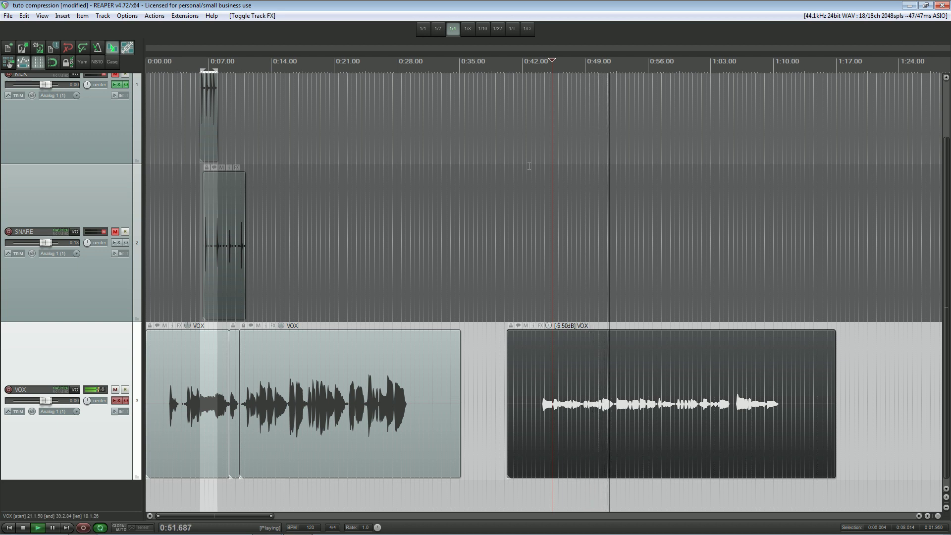
pyautogui.press('space')
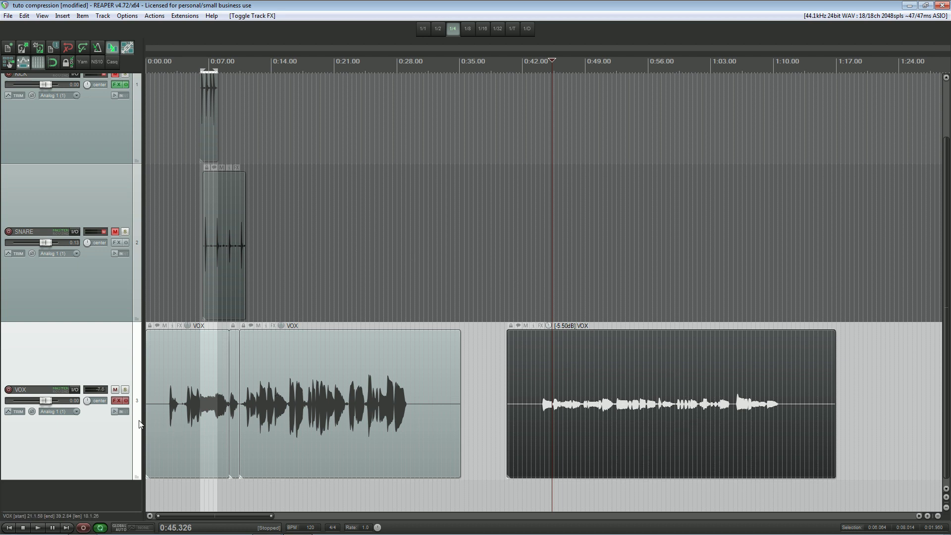
# - Open the VOX track's FX window and raise ReaComp's wet output to +9.2 dB
pyautogui.click(117, 402)
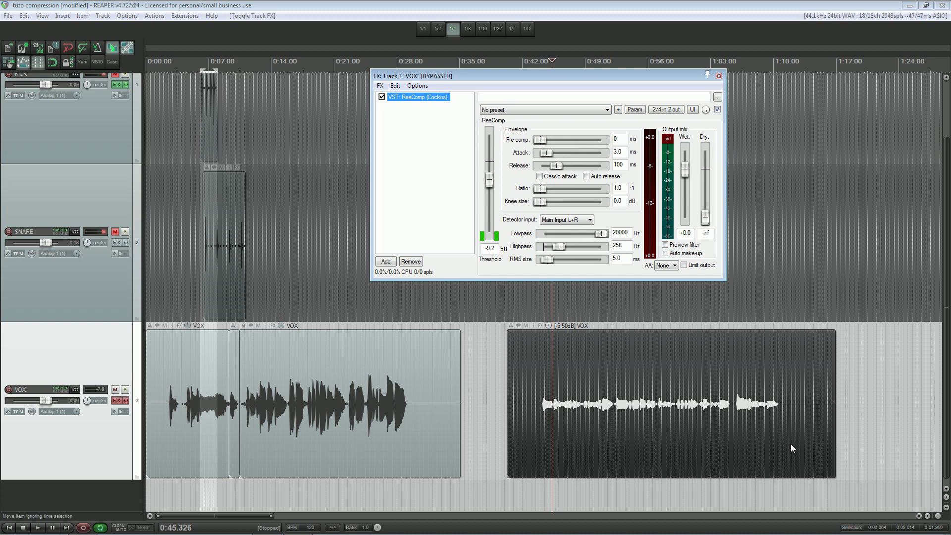
pyautogui.moveTo(685, 169); pyautogui.dragTo(684, 155)
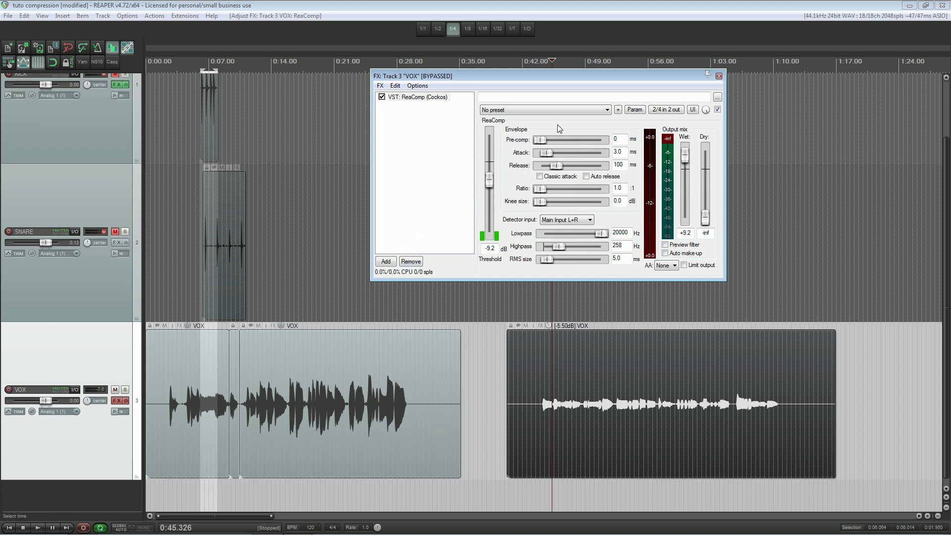
pyautogui.moveTo(571, 76); pyautogui.dragTo(433, 106)
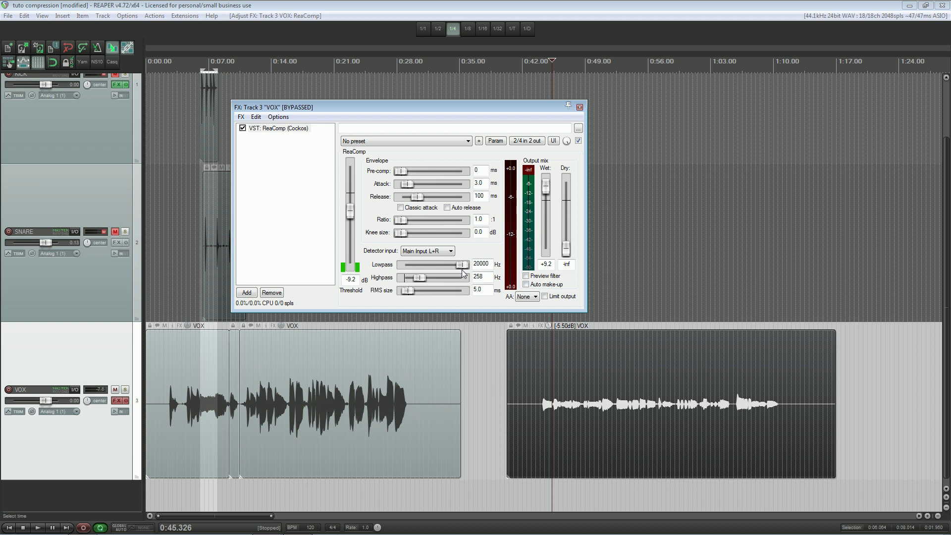
# - Turn on ReaComp's filter preview and re-enable the VOX track's FX, playing the vocal from about 17 seconds
pyautogui.click(527, 276)
pyautogui.click(303, 87)
pyautogui.press('space')
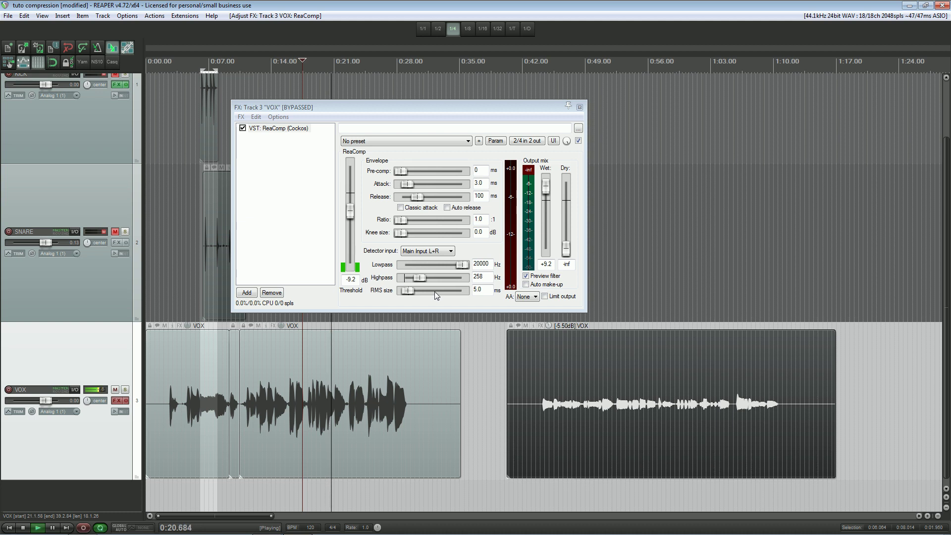
pyautogui.press('space')
pyautogui.click(127, 400)
pyautogui.press('space')
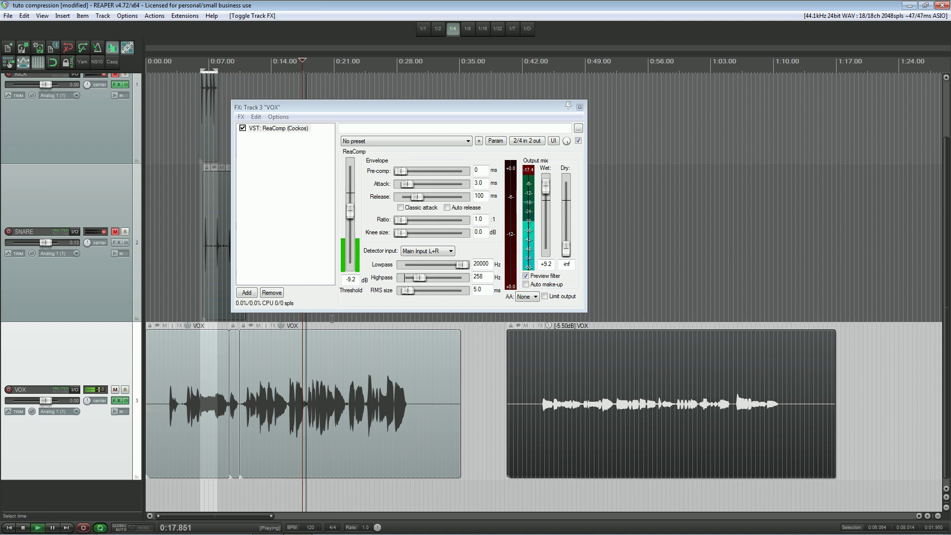
# - Set ReaComp's detector highpass to 163 Hz and its lowpass to 8481 Hz
pyautogui.moveTo(419, 278)
pyautogui.mouseDown()
pyautogui.moveTo(459, 269)
pyautogui.moveTo(414, 281)
pyautogui.mouseUp()
pyautogui.press('space')
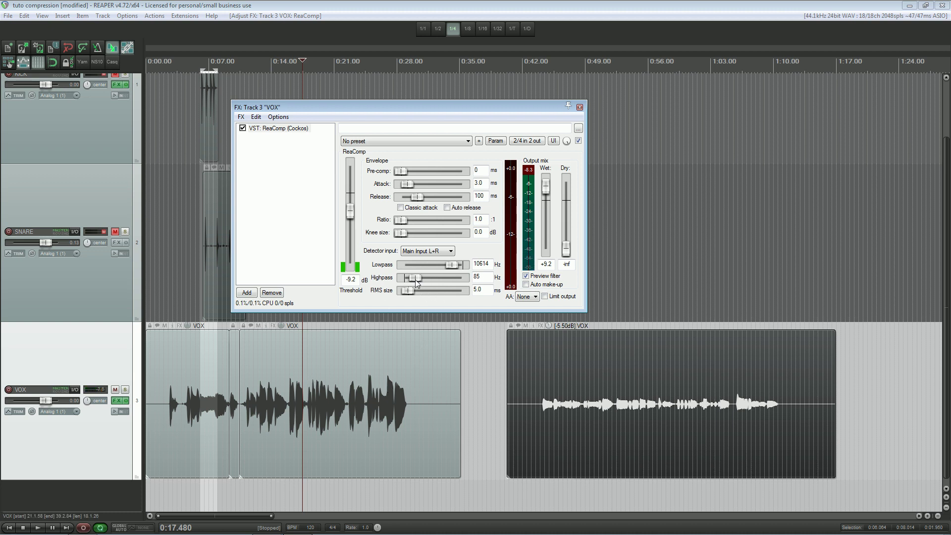
pyautogui.moveTo(417, 283); pyautogui.dragTo(420, 283)
pyautogui.moveTo(421, 283); pyautogui.dragTo(421, 283)
pyautogui.scroll(-3, 453, 265)
pyautogui.scroll(-1, 448, 266)
# - Compare the vocal from about 21 seconds with and without the filter preview, leaving the preview off and the wet output at +0.0 dB
pyautogui.click(334, 317)
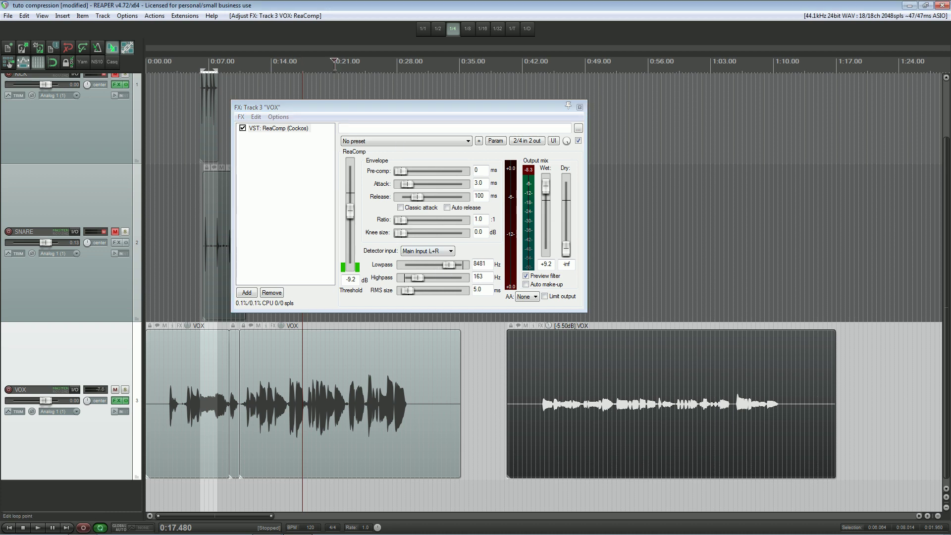
pyautogui.press('space')
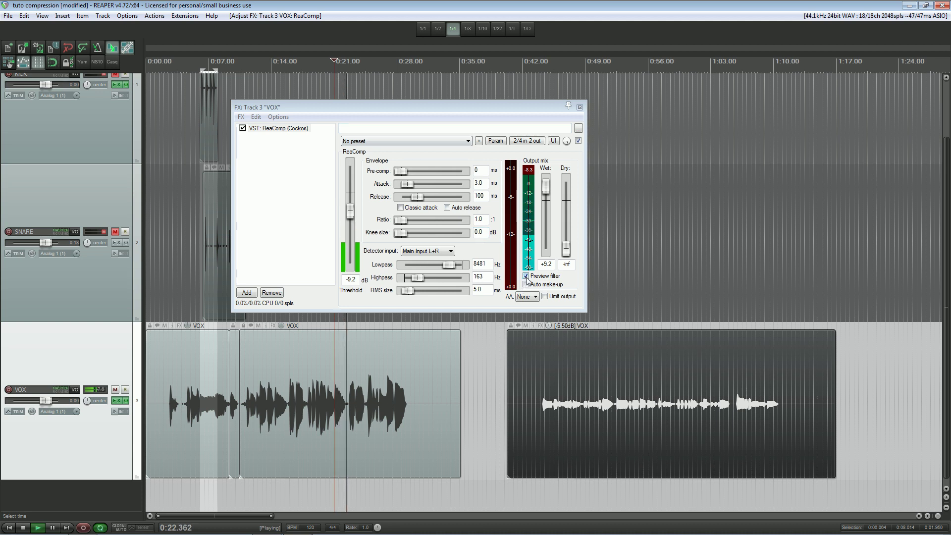
pyautogui.click(527, 279)
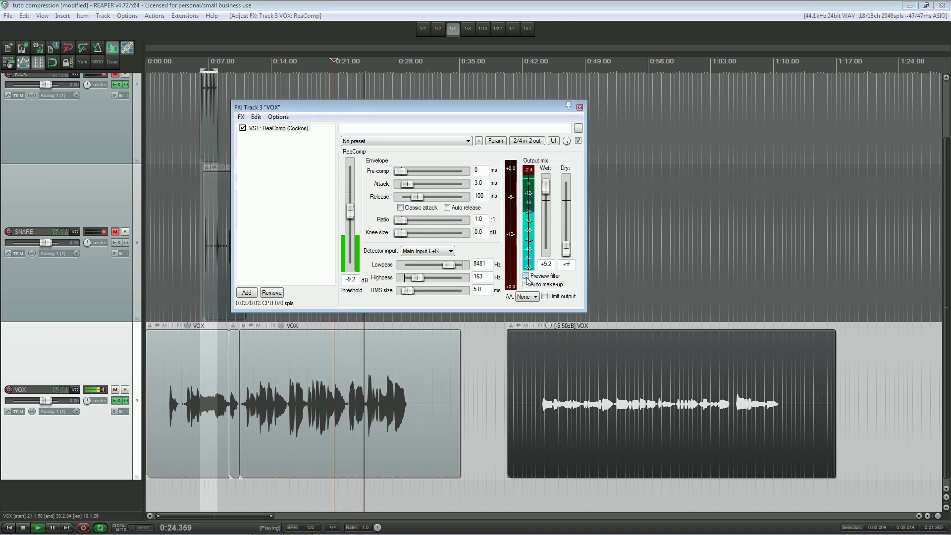
pyautogui.press('space')
pyautogui.press('space')
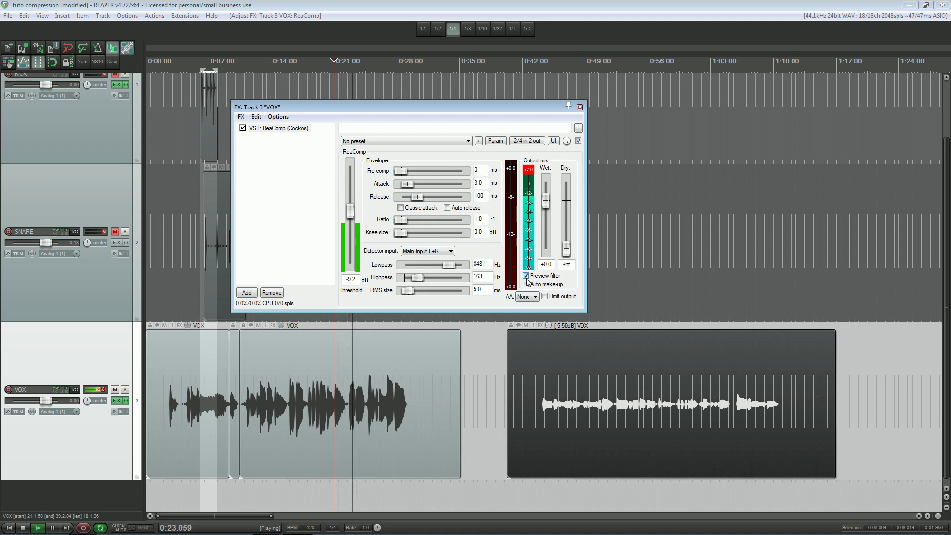
pyautogui.press('space')
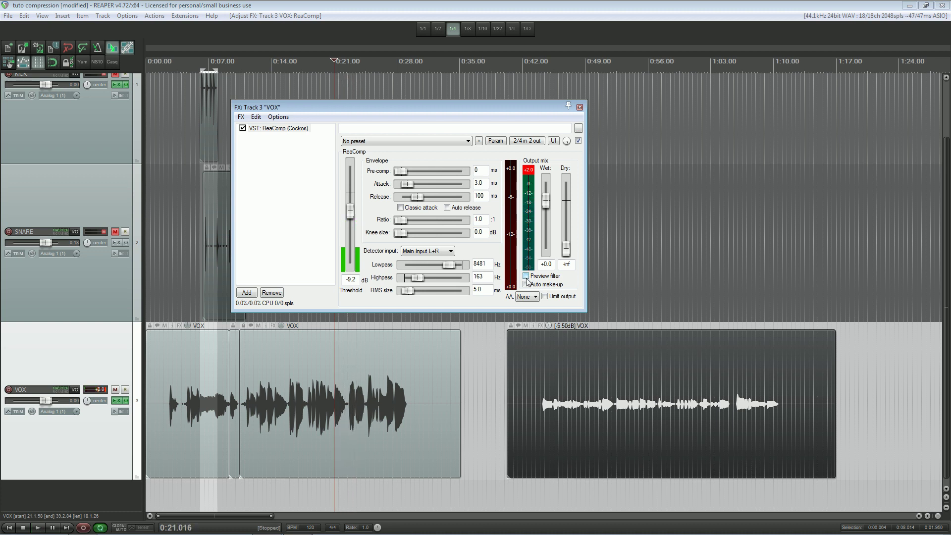
pyautogui.click(526, 279)
pyautogui.press('space')
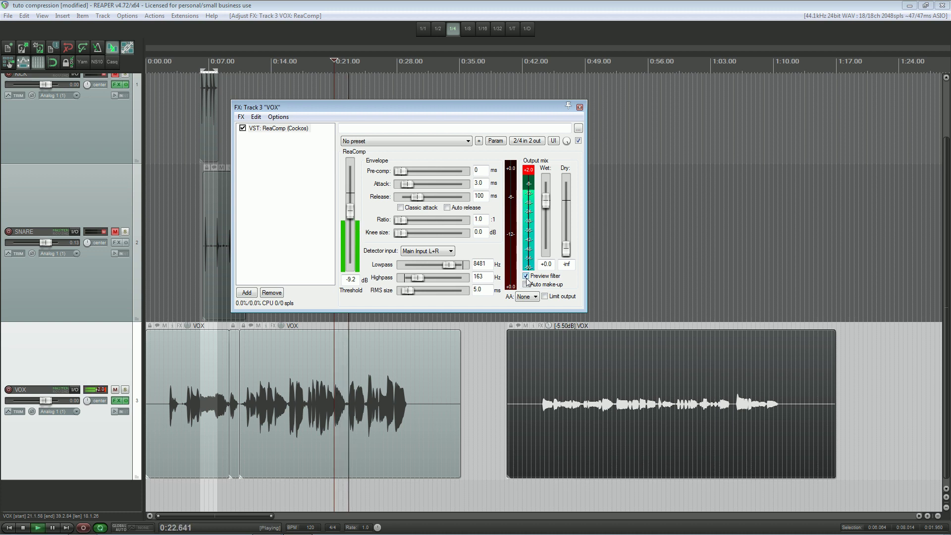
pyautogui.press('space')
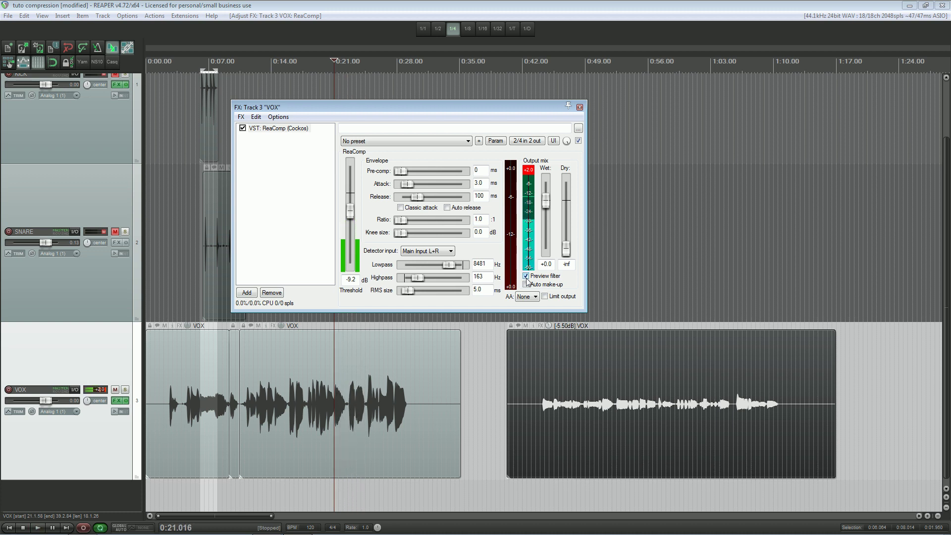
pyautogui.click(527, 279)
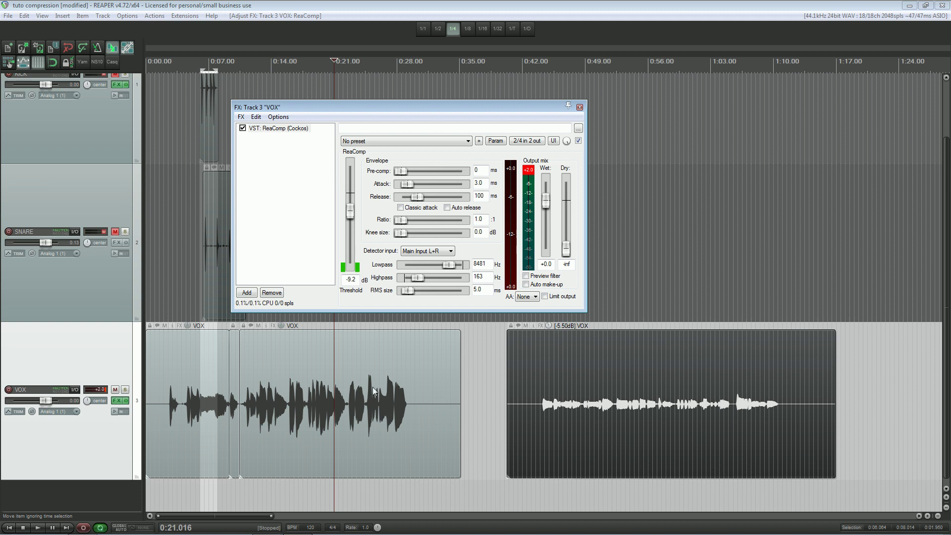
# - Set ReaComp's RMS size to 300 ms and move the FX window clear of the vocal waveform
pyautogui.scroll(5, 365, 385)
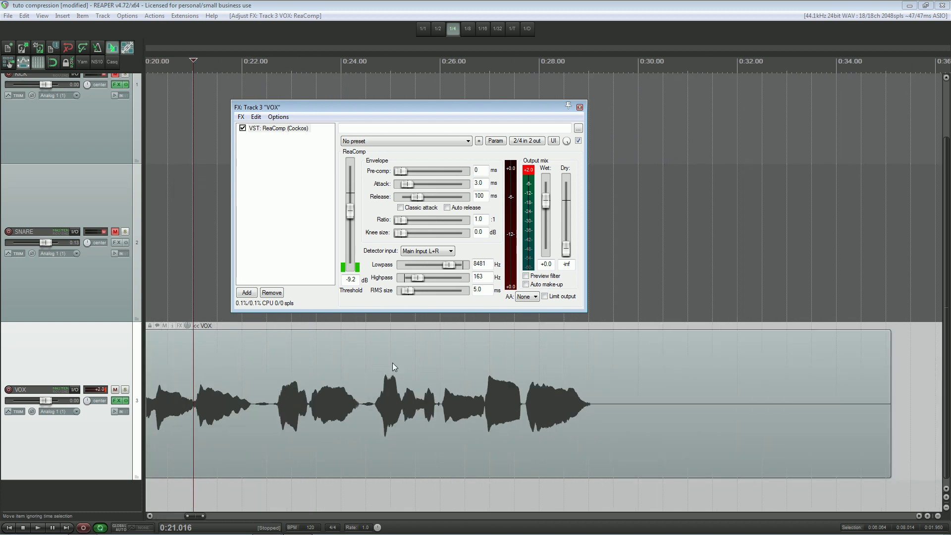
pyautogui.scroll(-5, 403, 384)
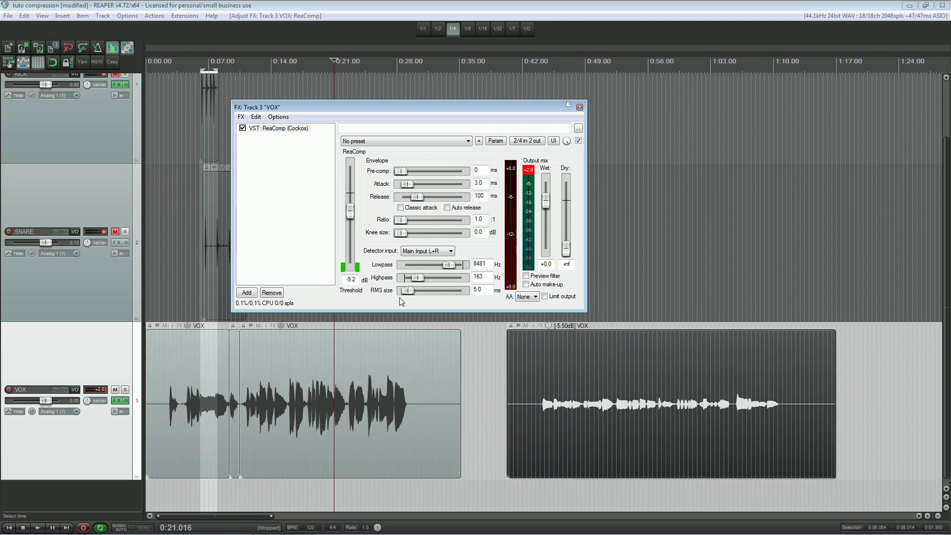
pyautogui.moveTo(407, 293); pyautogui.dragTo(429, 296)
pyautogui.doubleClick(483, 292)
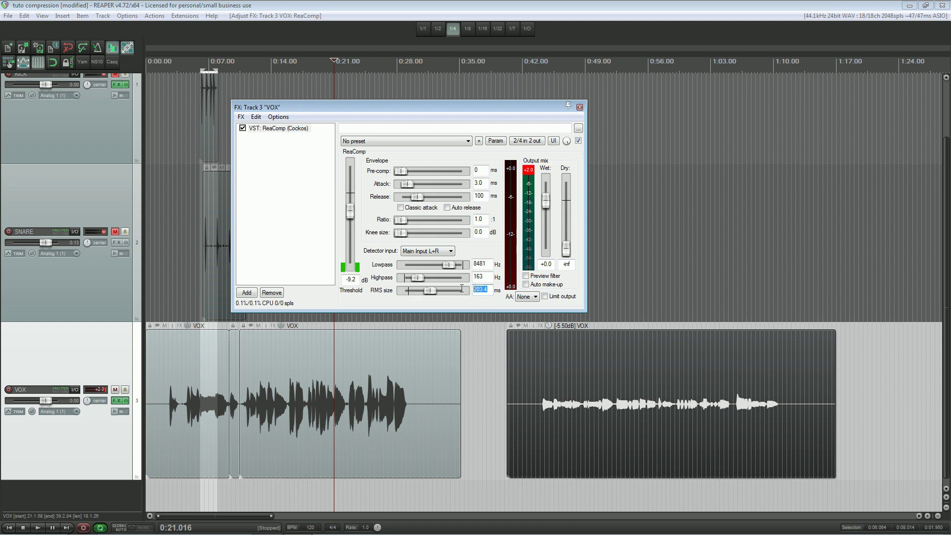
pyautogui.write('300')
pyautogui.moveTo(443, 109); pyautogui.dragTo(440, 90)
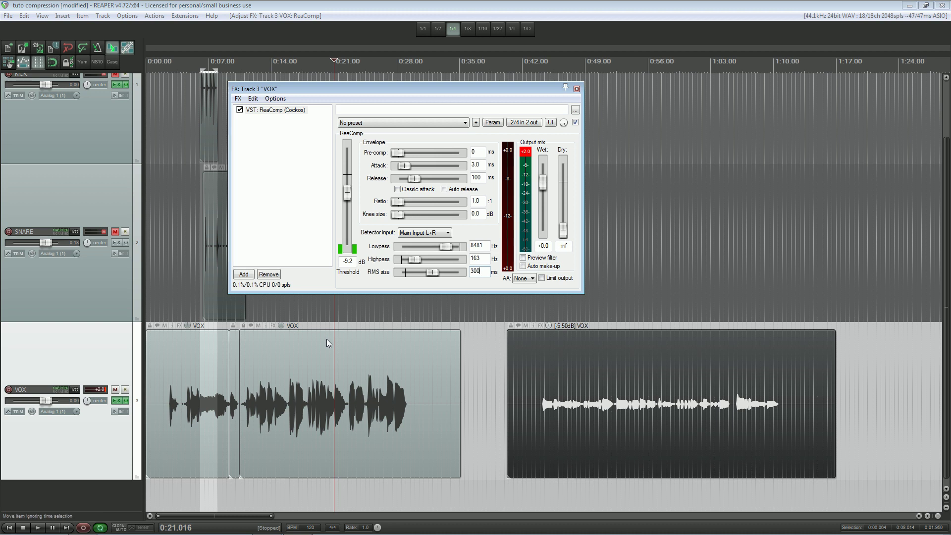
# - Reset the output peak meter and set the compression ratio to 4:1
pyautogui.click(528, 153)
pyautogui.moveTo(398, 202); pyautogui.dragTo(408, 203)
pyautogui.doubleClick(478, 200)
pyautogui.write('4')
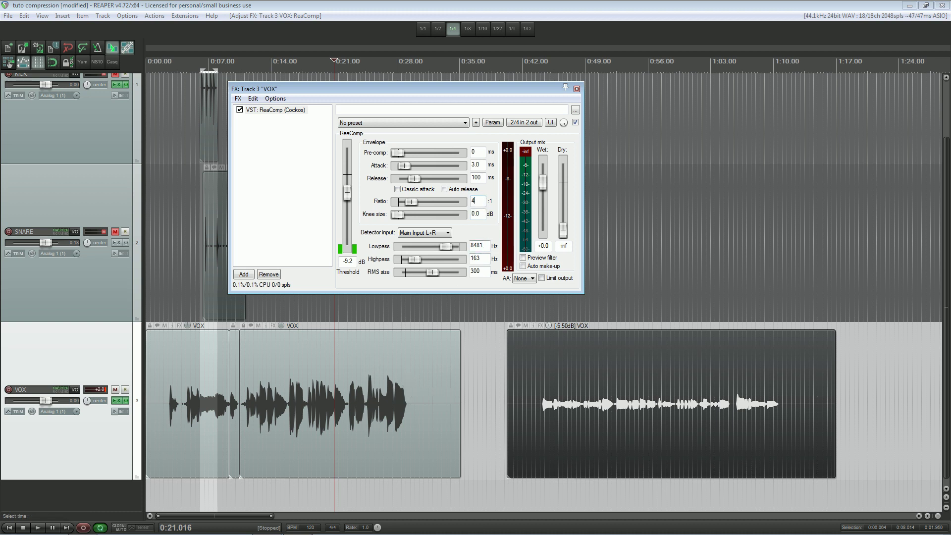
# - Set ReaComp's knee size to 7 dB
pyautogui.moveTo(398, 215)
pyautogui.mouseDown()
pyautogui.moveTo(461, 218)
pyautogui.moveTo(410, 222)
pyautogui.mouseUp()
pyautogui.moveTo(404, 214); pyautogui.dragTo(471, 218)
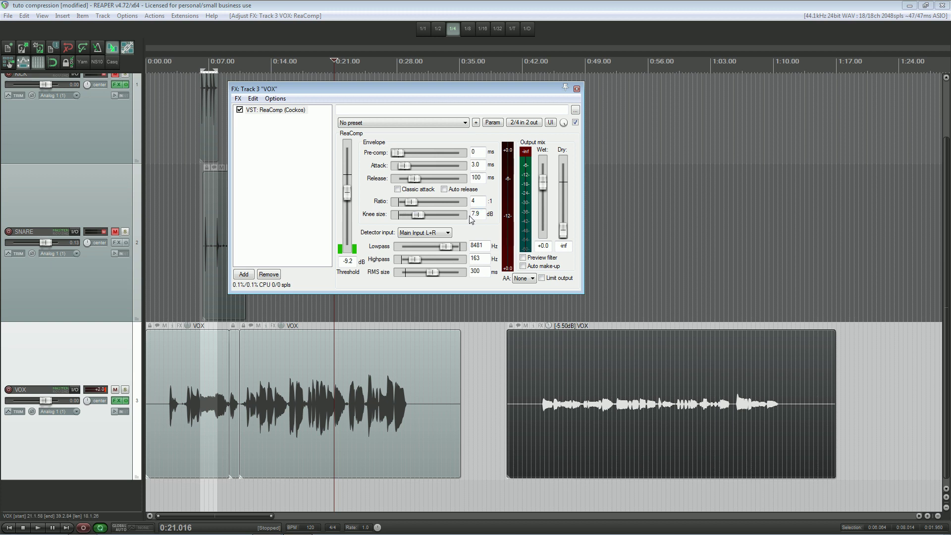
pyautogui.doubleClick(474, 213)
pyautogui.write('7')
# - Set ReaComp's pre-comp to 12 ms and its release to 378 ms
pyautogui.moveTo(399, 153); pyautogui.dragTo(415, 157)
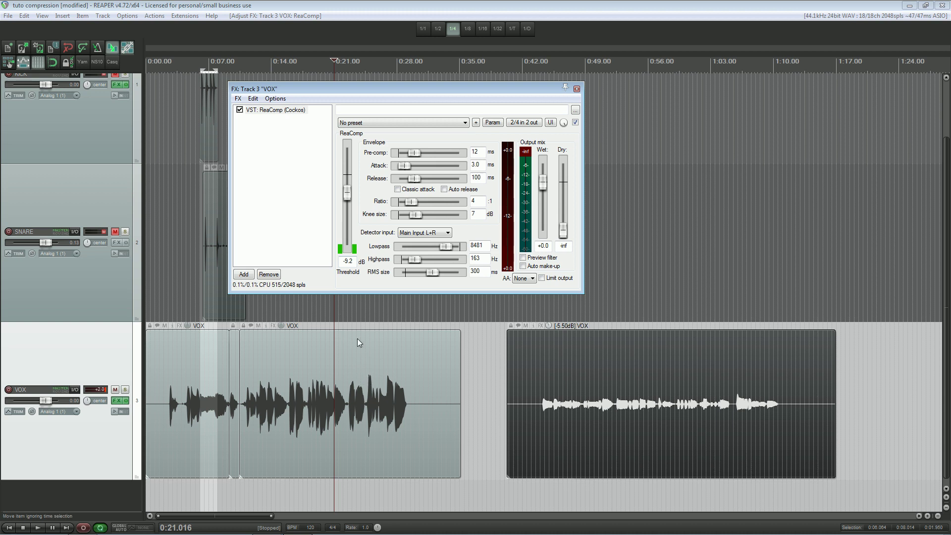
pyautogui.moveTo(414, 178); pyautogui.dragTo(427, 181)
pyautogui.scroll(4, 357, 419)
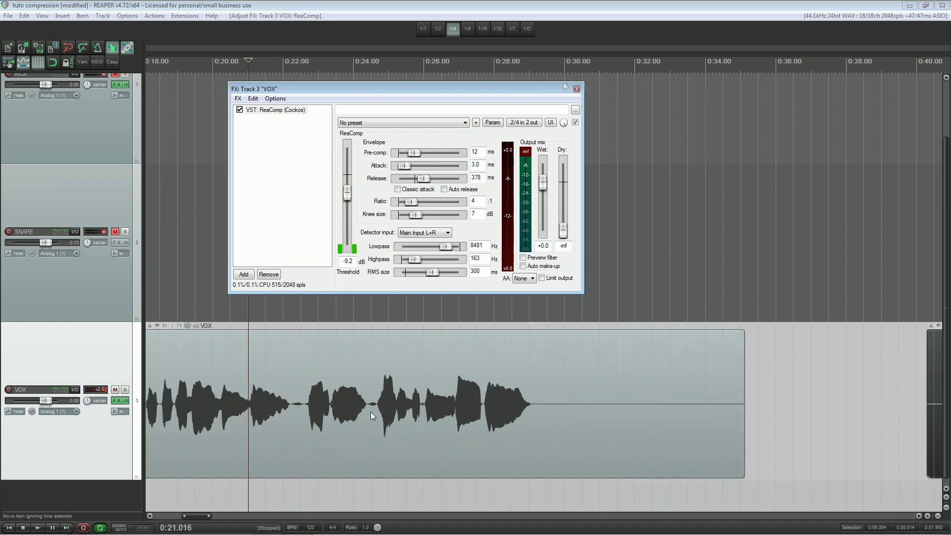
pyautogui.scroll(-4, 367, 394)
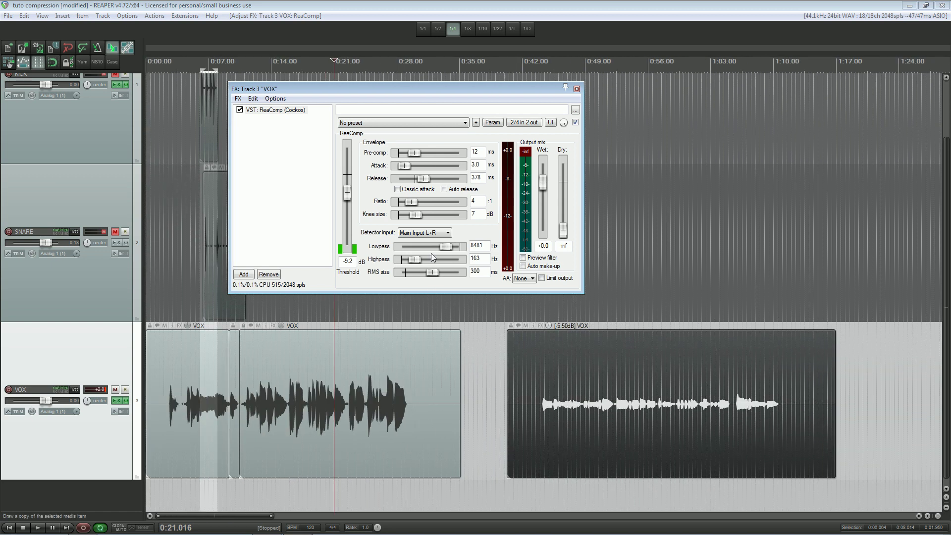
# - Lower ReaComp's threshold to -29.7 dB while playing the vocal from about 21 seconds
pyautogui.press('space')
pyautogui.moveTo(348, 192); pyautogui.dragTo(352, 222)
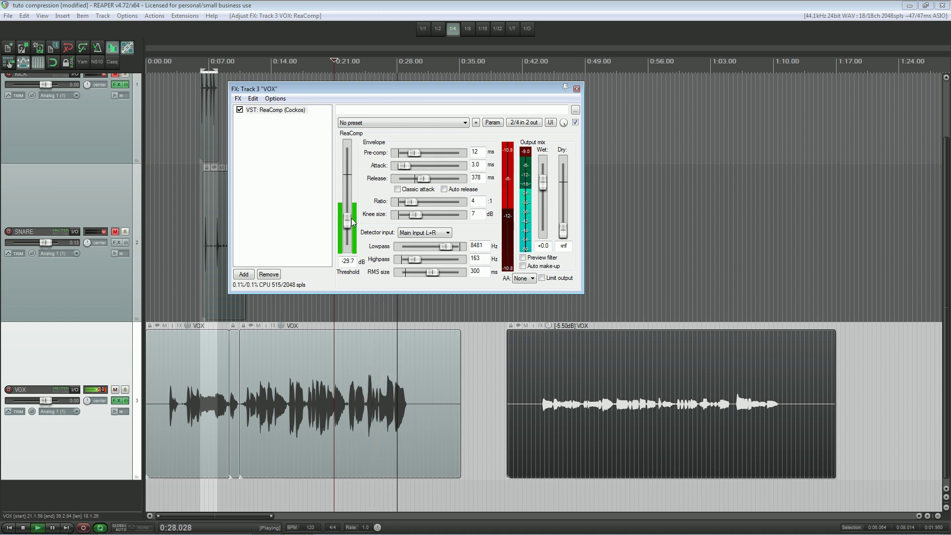
pyautogui.press('space')
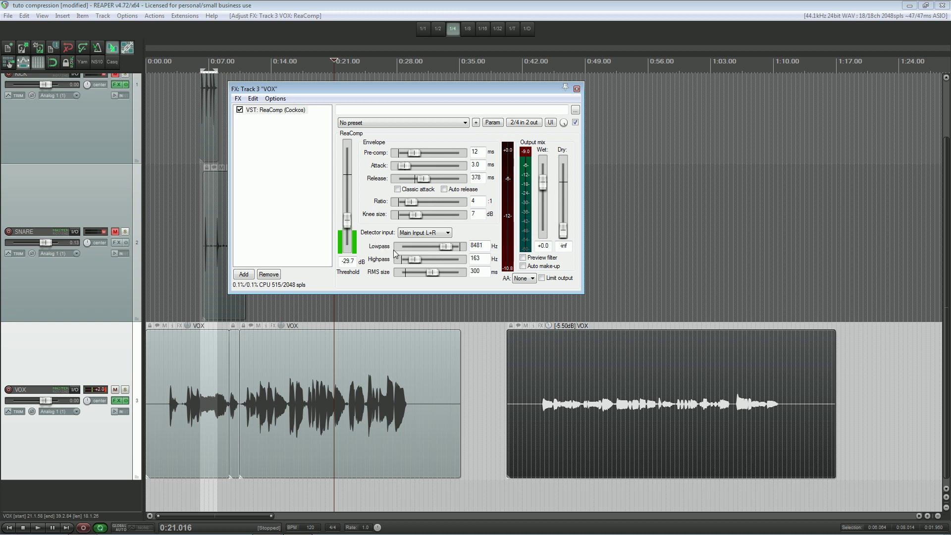
# - Play the vocal near the start and the quiet item from about 44 seconds to compare the compressor's gain reduction
pyautogui.click(179, 79)
pyautogui.press('space')
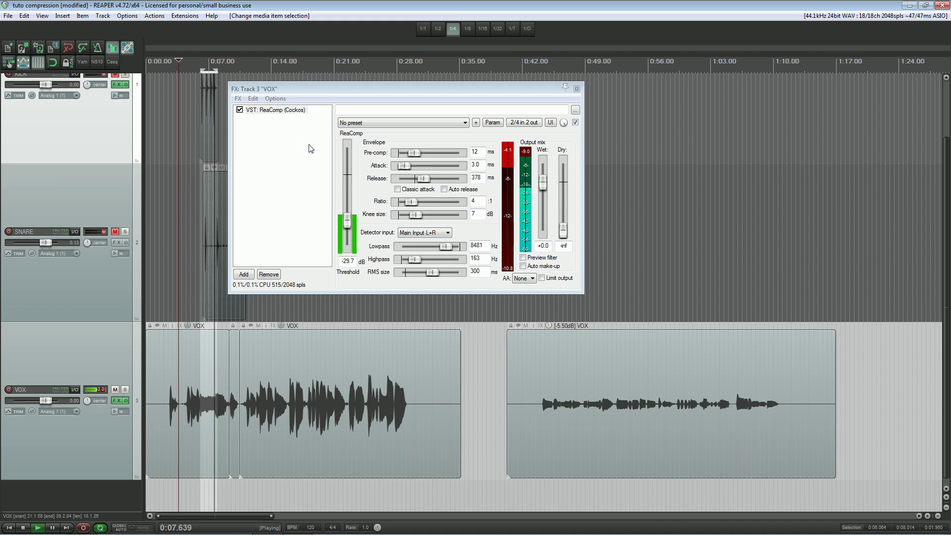
pyautogui.press('space')
pyautogui.click(545, 61)
pyautogui.press('space')
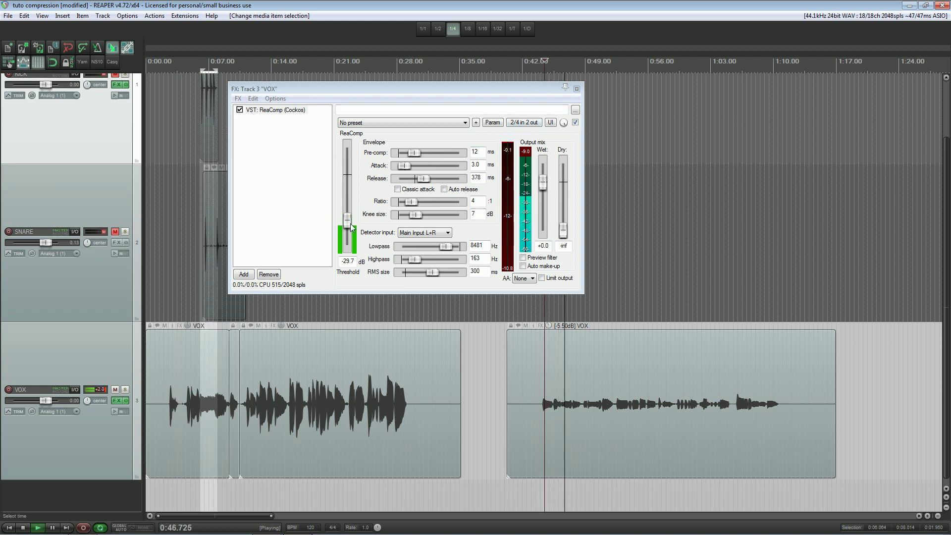
pyautogui.press('space')
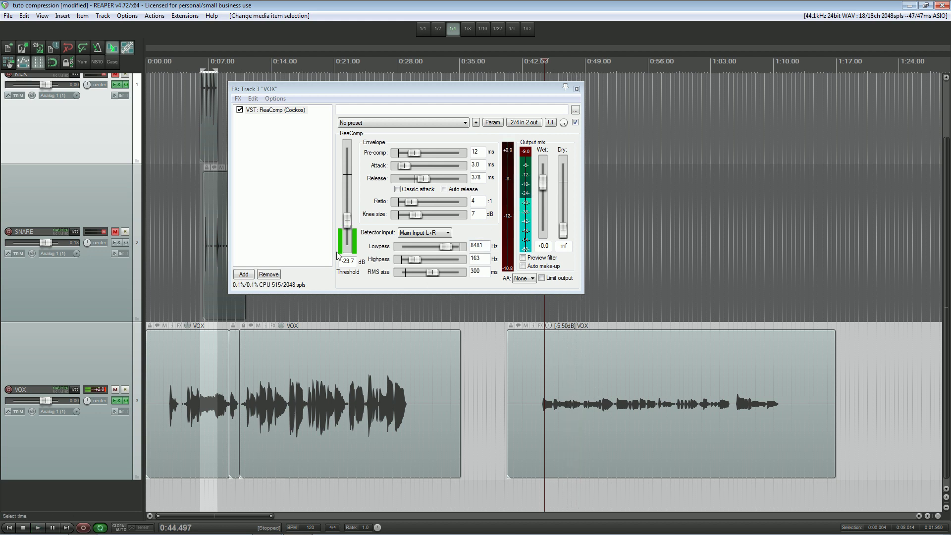
# - Raise ReaComp's threshold to -25.8 dB while playing the quiet VOX item from about 44 seconds
pyautogui.scroll(1, 349, 221)
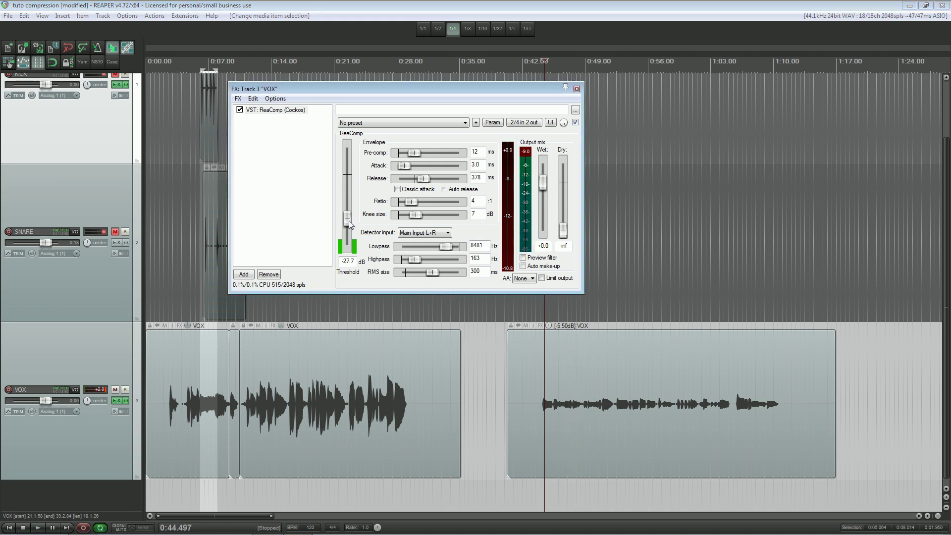
pyautogui.press('space')
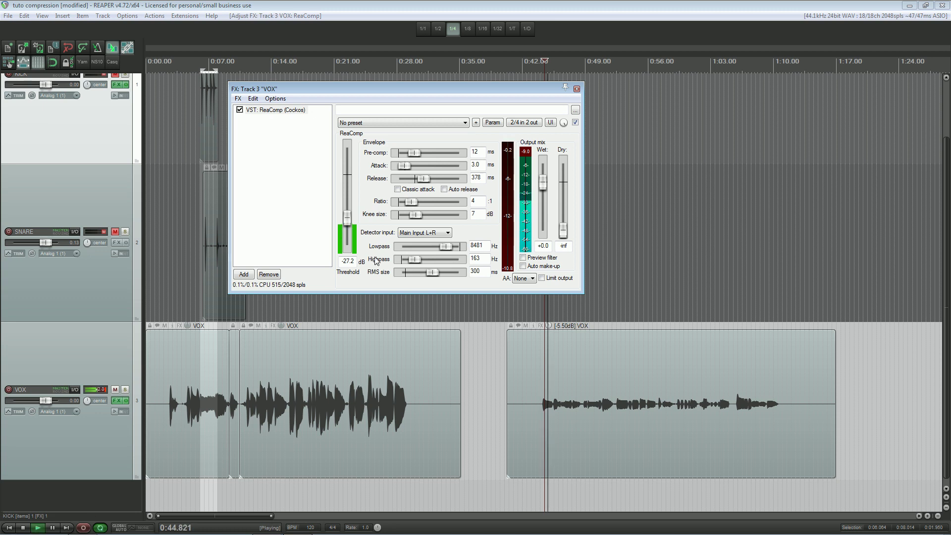
pyautogui.press('space')
pyautogui.scroll(1, 349, 221)
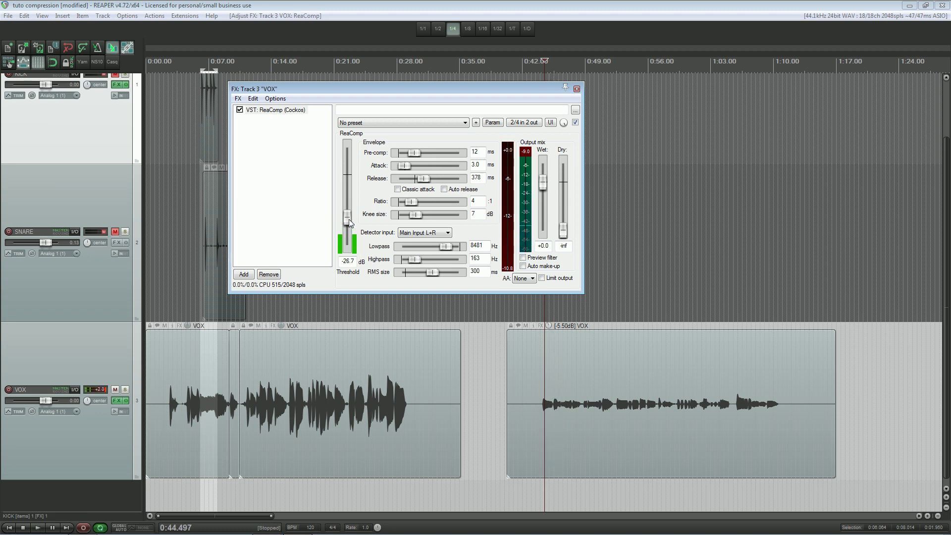
pyautogui.press('space')
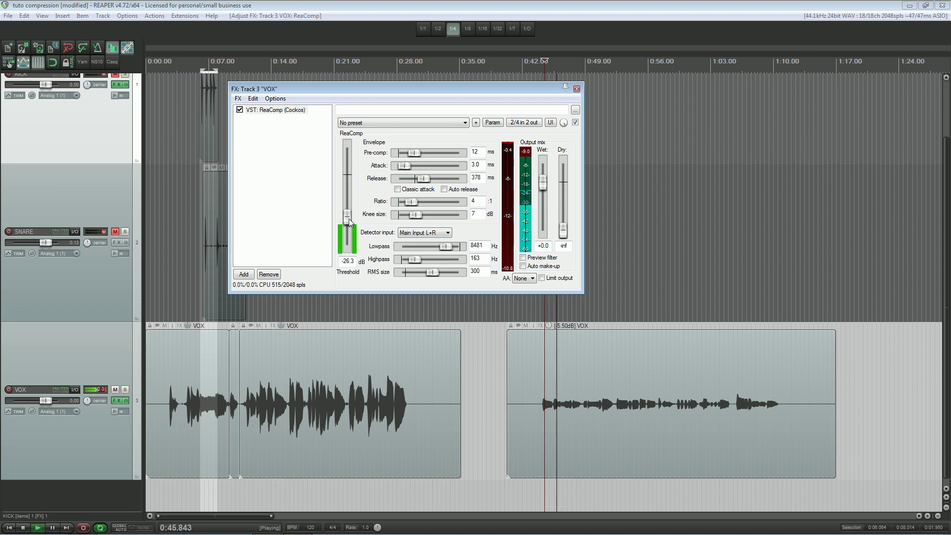
pyautogui.scroll(1, 349, 219)
pyautogui.press('space')
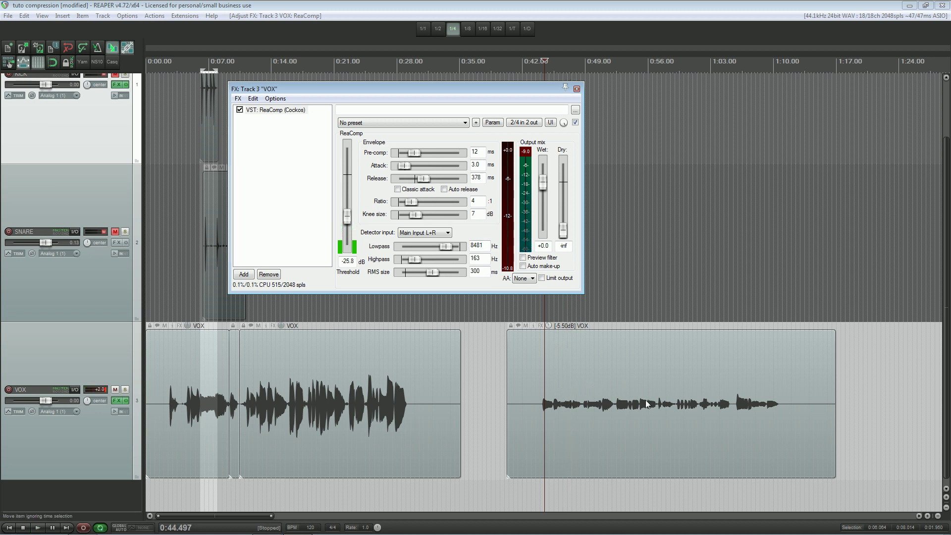
# - Play the loud vocal from about 17 seconds to check the compressor's gain reduction
pyautogui.click(300, 307)
pyautogui.press('space')
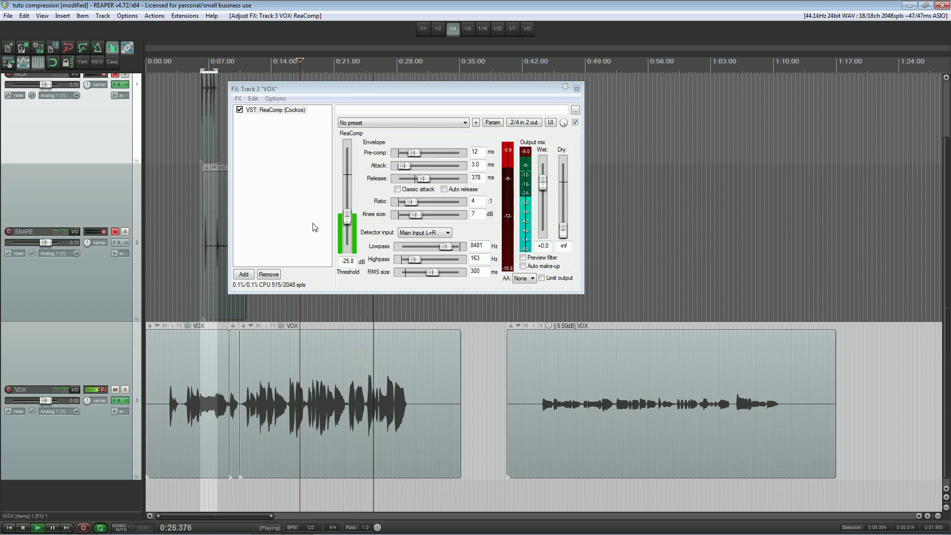
pyautogui.press('space')
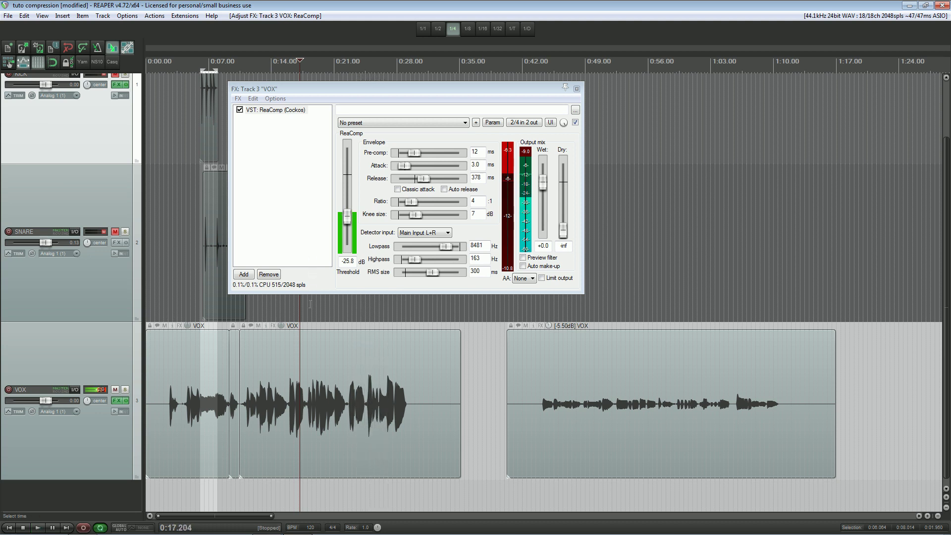
# - Delete the two short VOX items that precede the loud vocal item
pyautogui.click(235, 392)
pyautogui.keyDown('ctrl'); pyautogui.click(211, 392); pyautogui.keyUp('ctrl')
pyautogui.press('Delete')
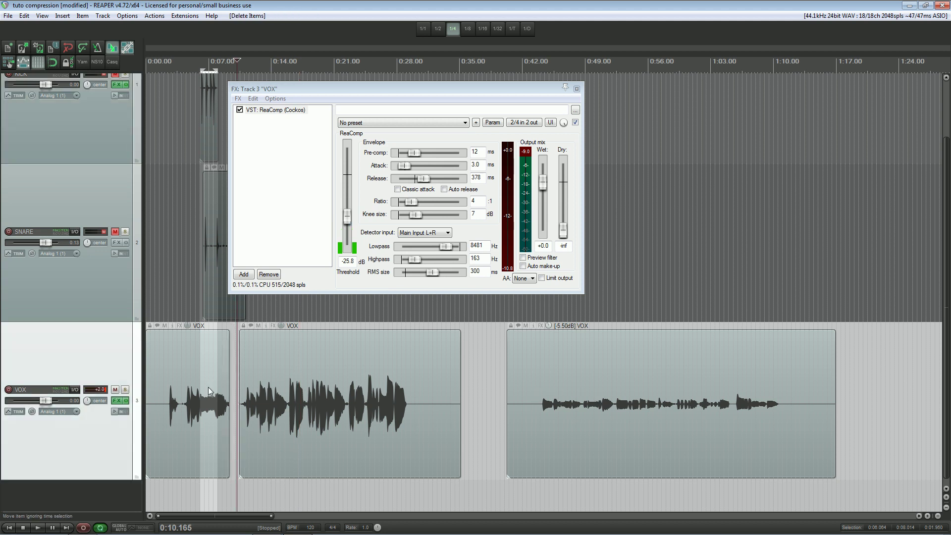
# - Render both remaining VOX items through the track effects as new takes and reset the item volume
pyautogui.click(311, 396)
pyautogui.keyDown('ctrl'); pyautogui.click(564, 398); pyautogui.keyUp('ctrl')
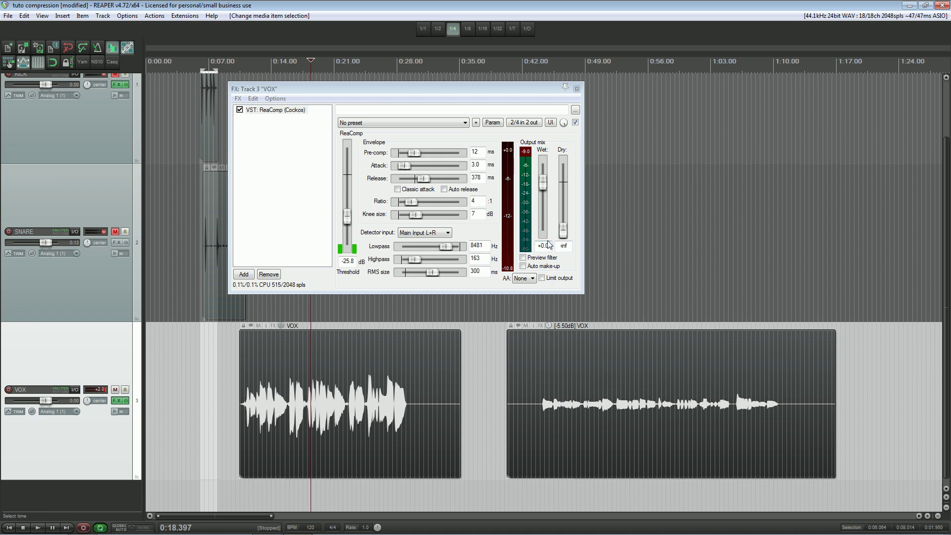
pyautogui.doubleClick(525, 337)
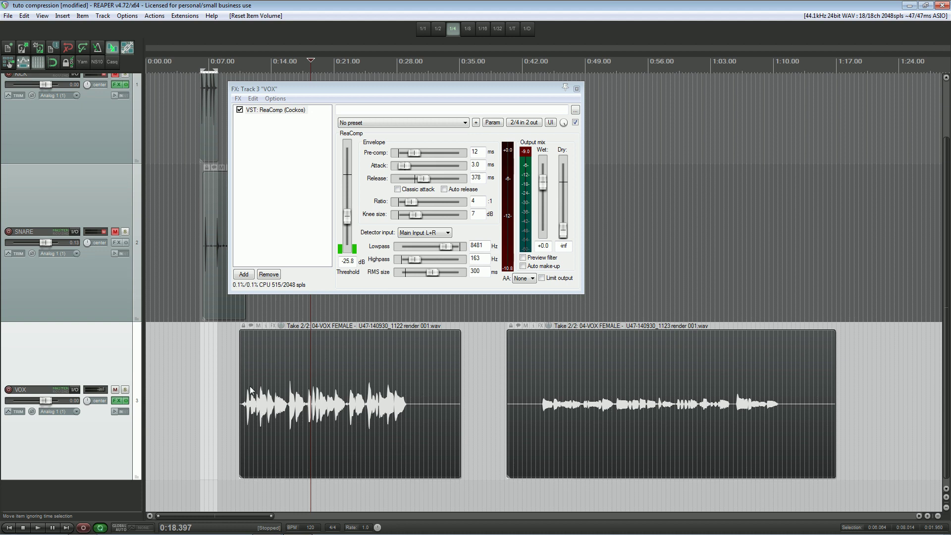
# - Switch the loud VOX item between its original and rendered takes, finishing on the original
pyautogui.click(315, 404)
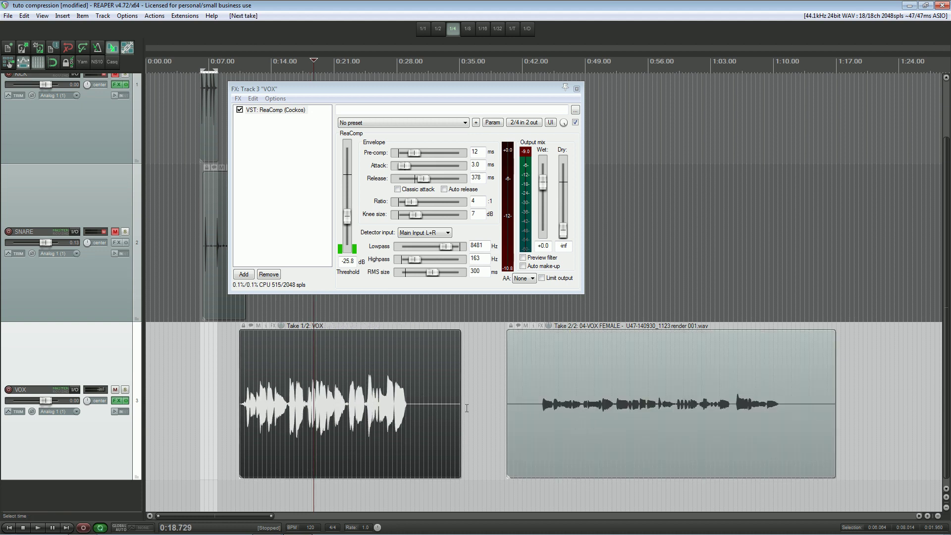
pyautogui.press('t')
pyautogui.press('t')
pyautogui.press('t')
pyautogui.press('t')
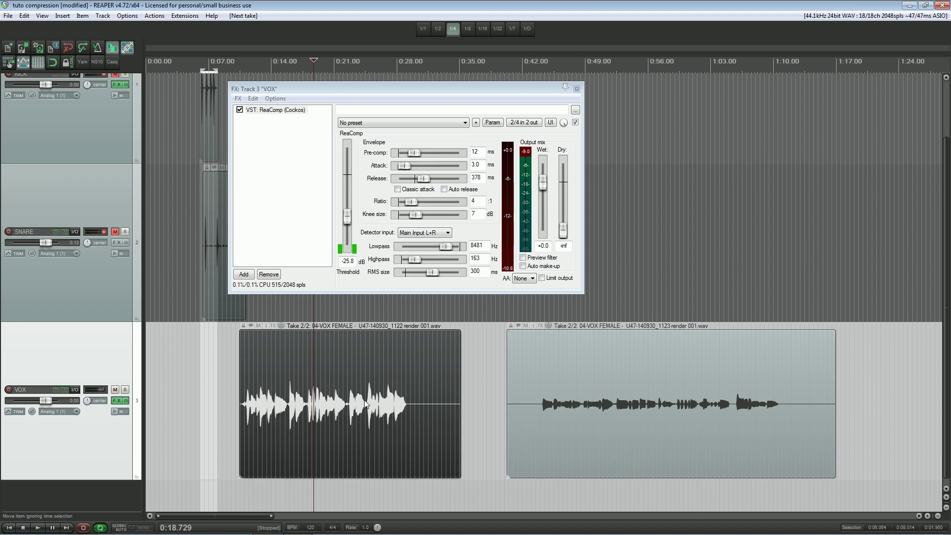
pyautogui.press('t')
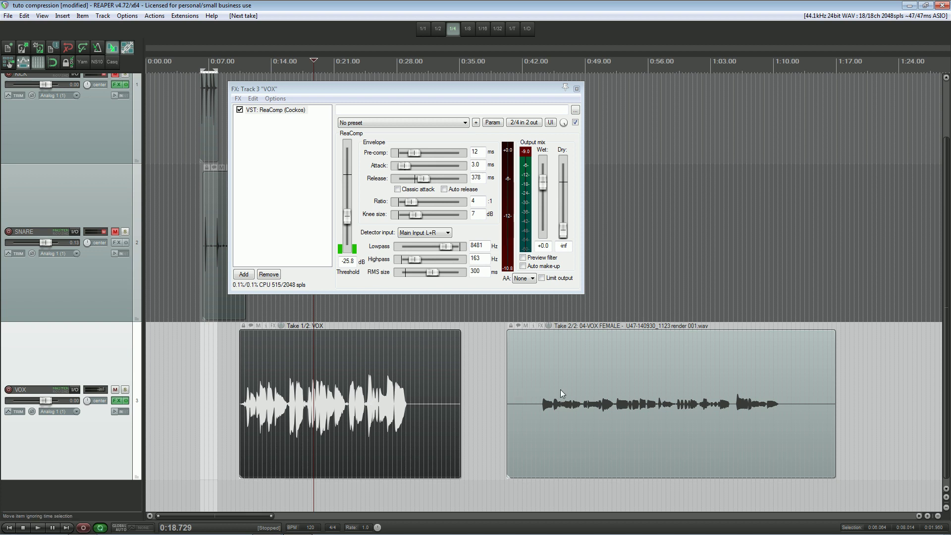
# - Set ReaComp's wet output to +3 dB, ratio to 18.1:1 and knee size to 10.2 dB, and render both VOX items as third takes
pyautogui.click(560, 391)
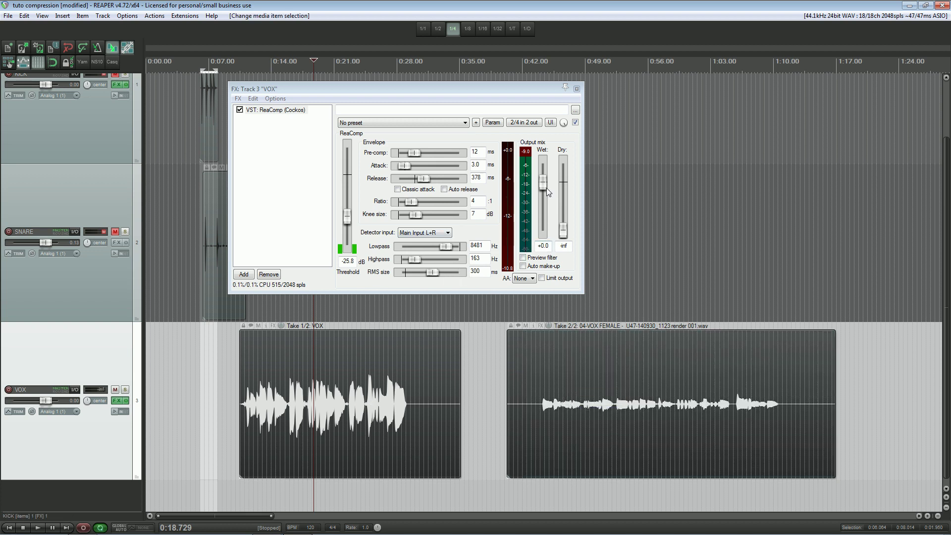
pyautogui.moveTo(543, 183); pyautogui.dragTo(544, 175)
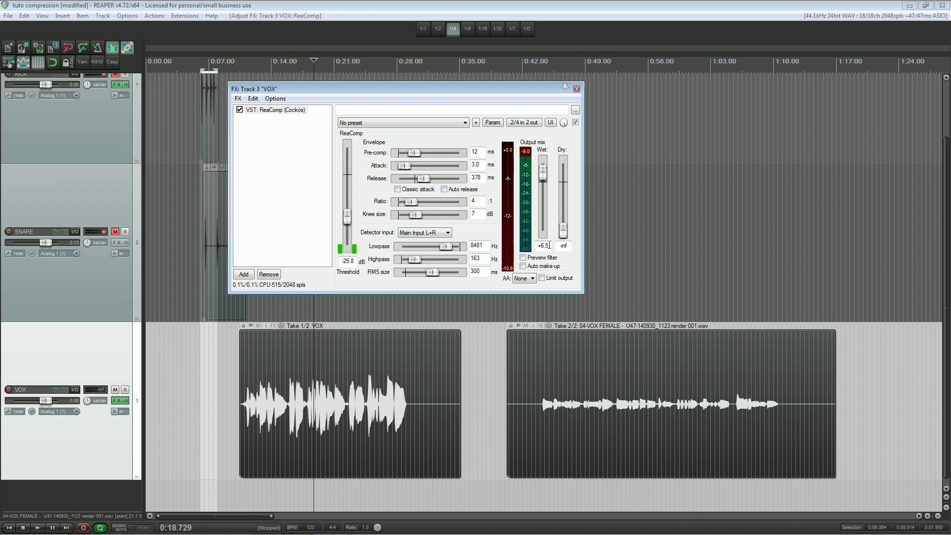
pyautogui.moveTo(549, 245); pyautogui.dragTo(536, 247)
pyautogui.write('+3')
pyautogui.moveTo(411, 203); pyautogui.dragTo(429, 214)
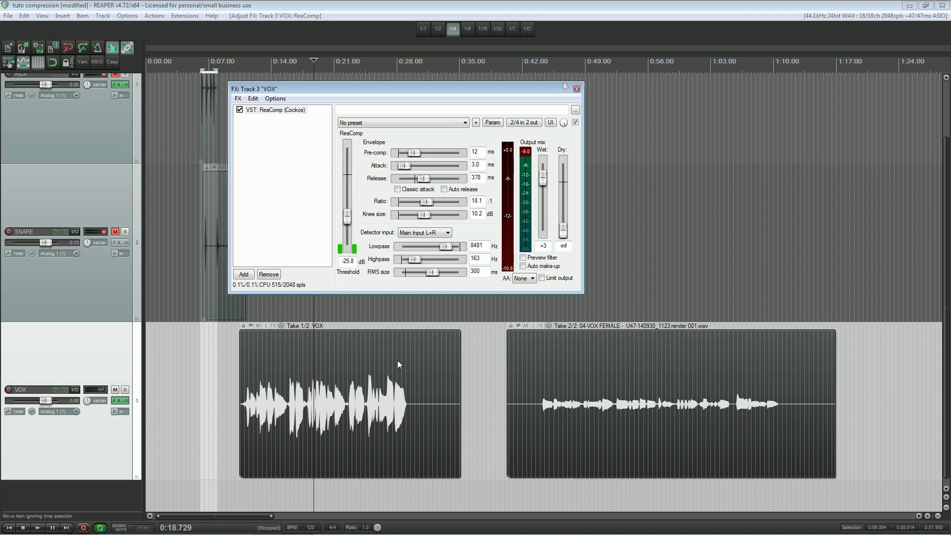
# - Select the quiet and loud VOX items in turn to compare the waveforms of their third takes
pyautogui.click(571, 379)
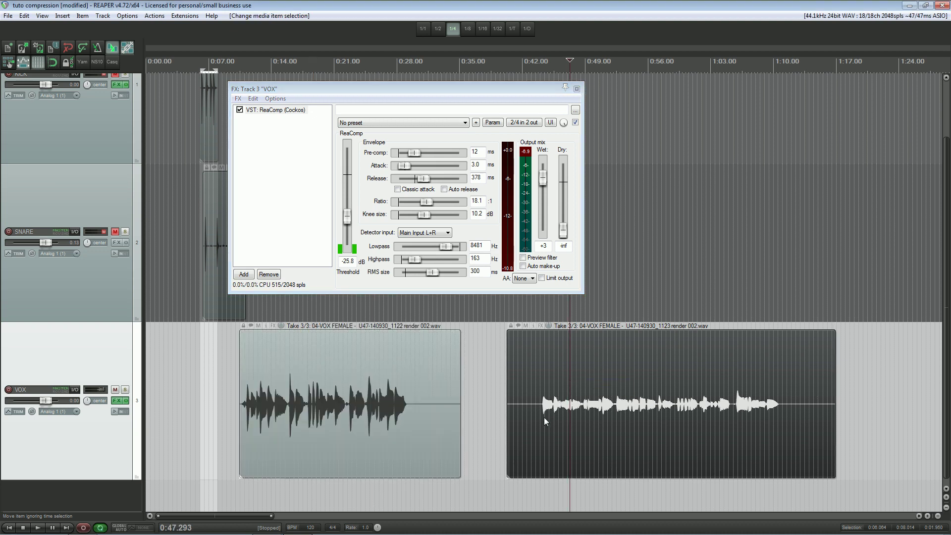
pyautogui.click(375, 403)
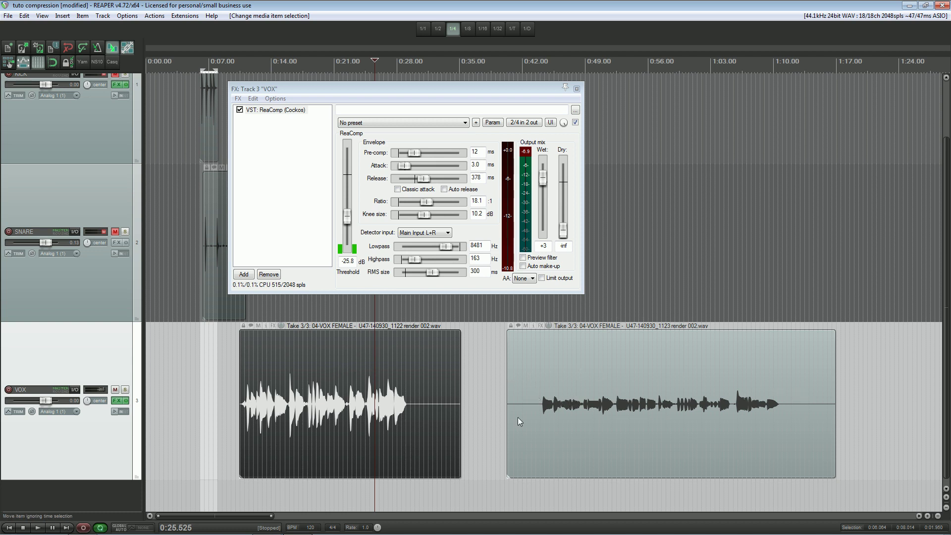
pyautogui.click(601, 391)
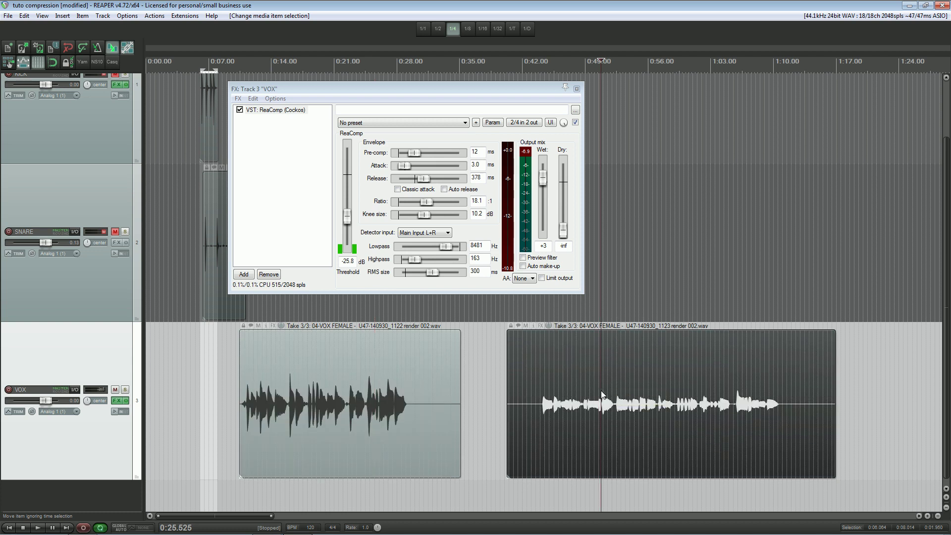
pyautogui.click(348, 382)
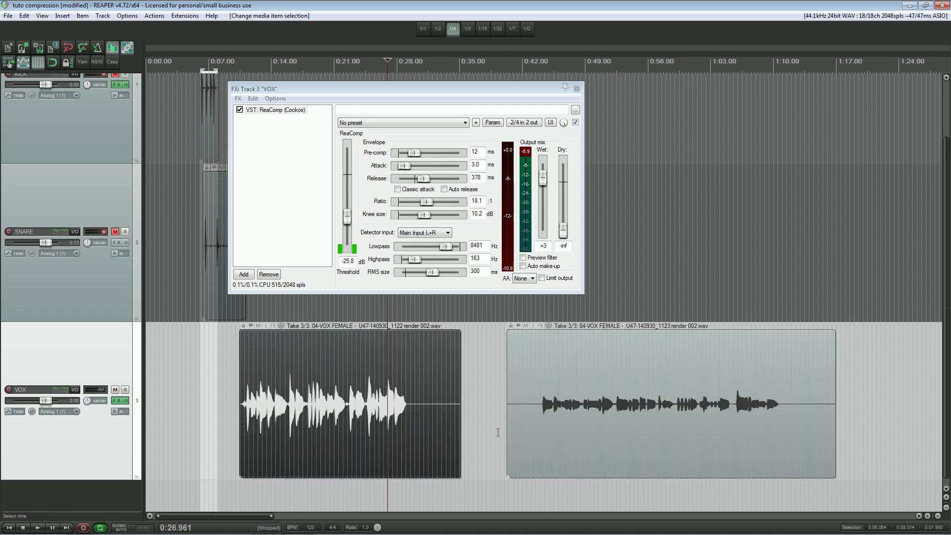
# - Cycle the loud VOX item repeatedly through its three takes to compare the original and both compressed waveforms
pyautogui.scroll(4, 359, 418)
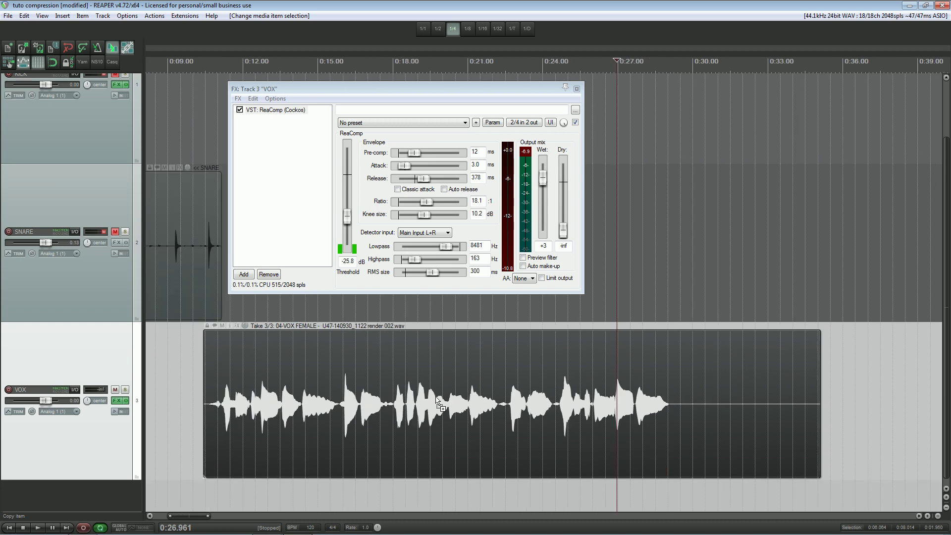
pyautogui.press('t')
pyautogui.press('t')
pyautogui.press('t')
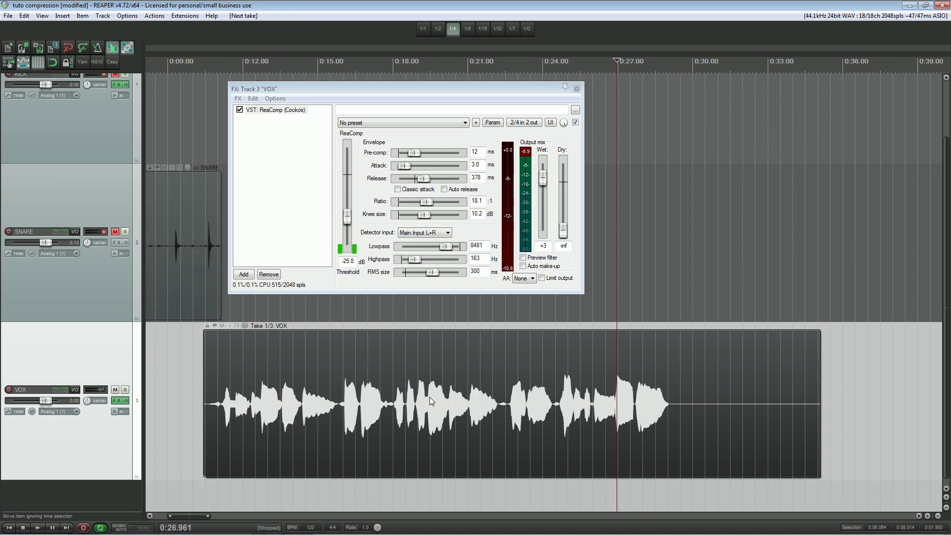
pyautogui.press('t')
pyautogui.press('t')
pyautogui.press('t')
pyautogui.press('t')
pyautogui.press('t')
pyautogui.press('t')
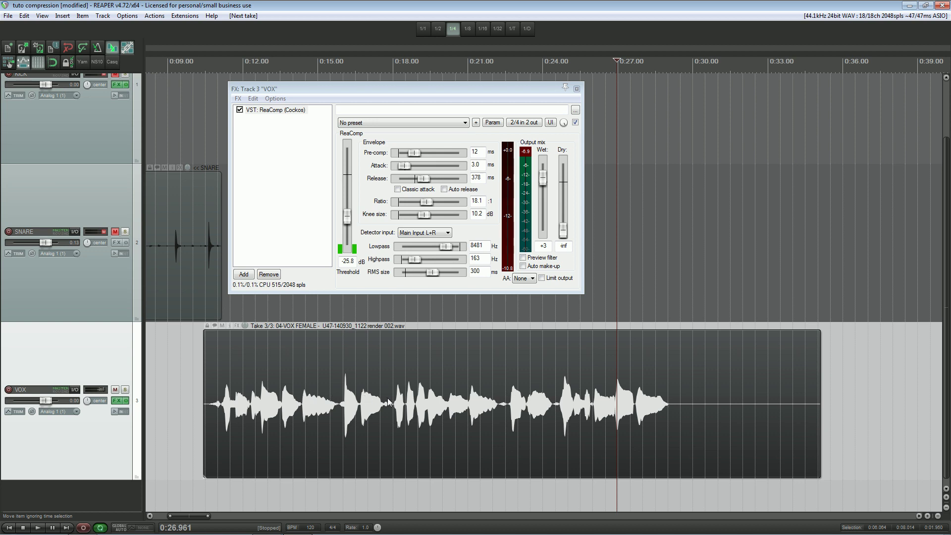
pyautogui.press('t')
pyautogui.press('t')
pyautogui.press('t')
pyautogui.press('t')
pyautogui.press('t')
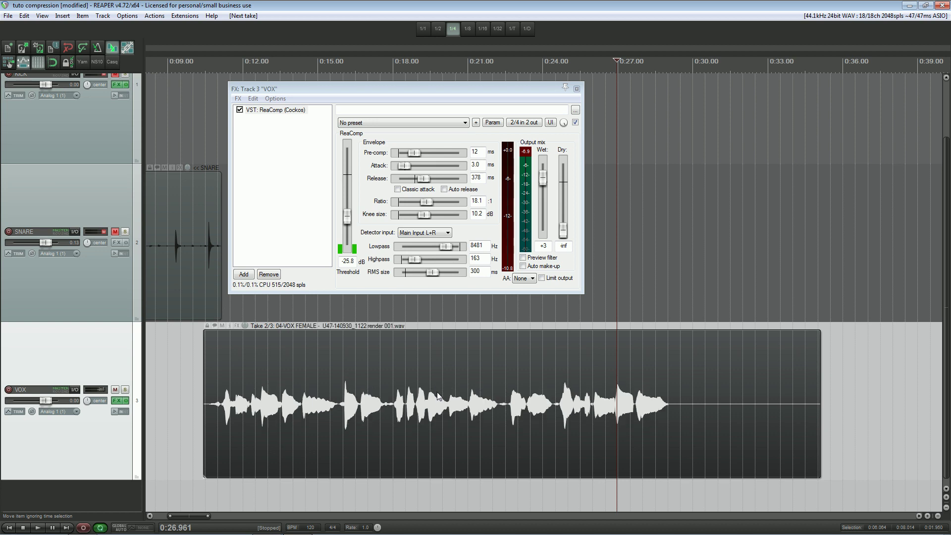
pyautogui.press('t')
pyautogui.press('t')
pyautogui.press('t')
pyautogui.press('t')
pyautogui.press('t')
# - Compare the loud VOX item's three takes in close-up between about 16 and 27 seconds, finishing on take 2
pyautogui.scroll(3, 432, 394)
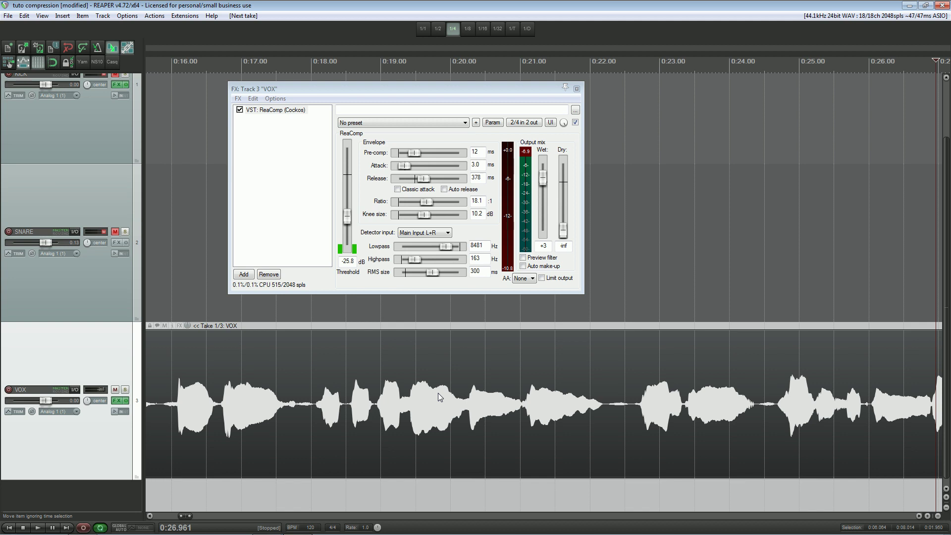
pyautogui.press('t')
pyautogui.press('t')
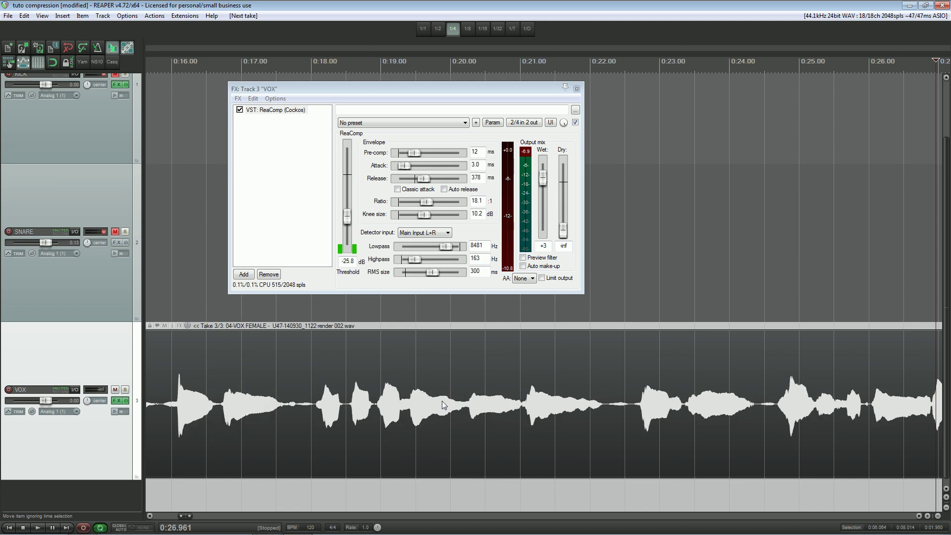
pyautogui.press('t')
pyautogui.press('t')
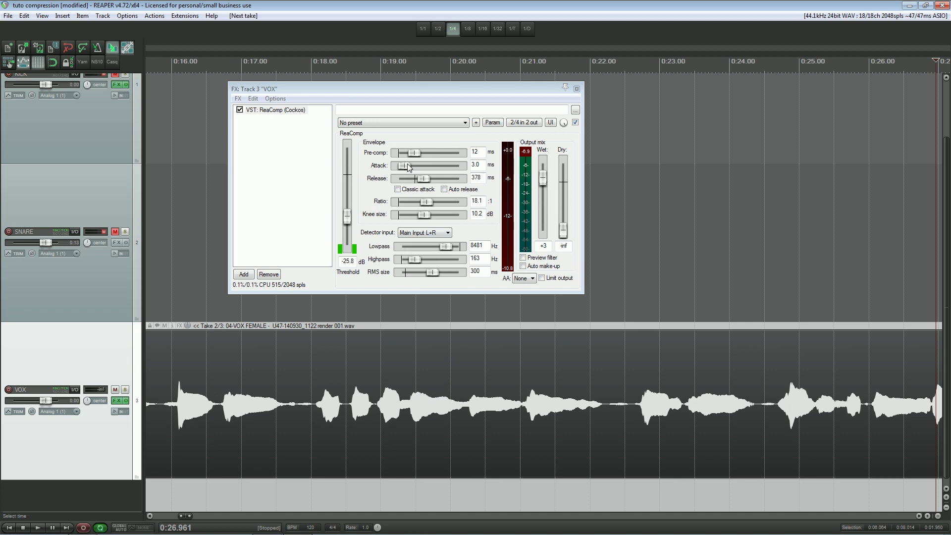
# - Set ReaComp's attack to 11.8 ms
pyautogui.moveTo(405, 166); pyautogui.dragTo(410, 174)
pyautogui.scroll(-5, 440, 347)
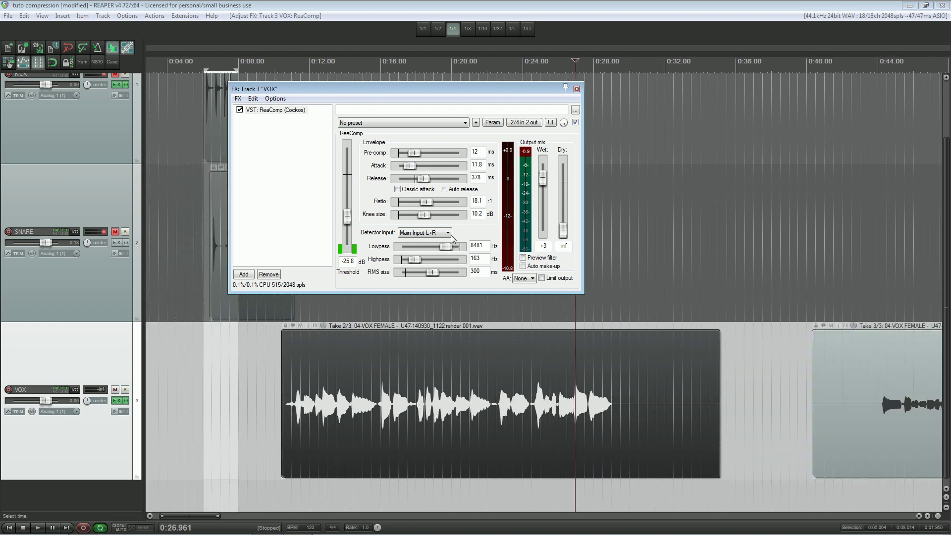
pyautogui.scroll(-3, 476, 413)
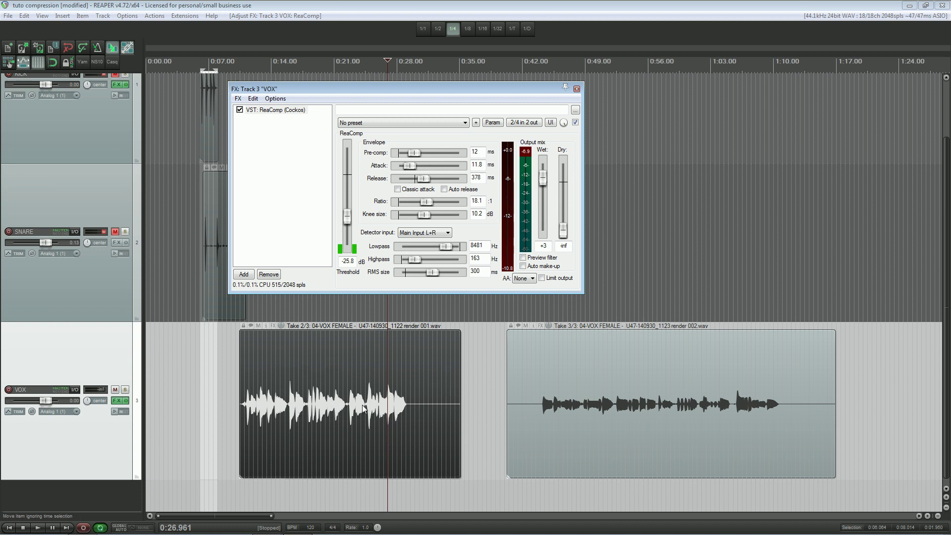
pyautogui.scroll(2, 355, 410)
pyautogui.scroll(-2, 355, 410)
# - Cycle through the loud VOX item's takes once more with both vocal items in view
pyautogui.press('t')
pyautogui.press('t')
pyautogui.press('t')
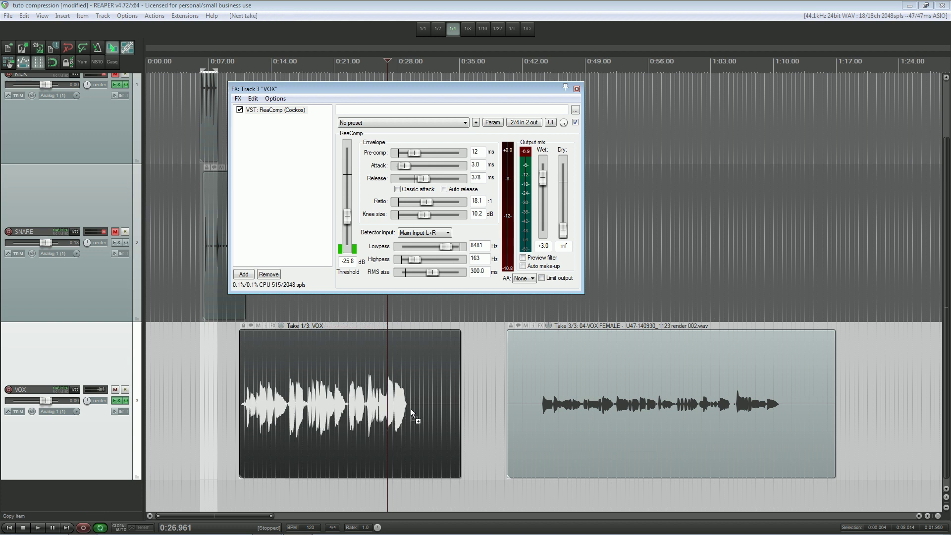
# - Undo the take switches, the second render and the last attack, ratio, knee and wet level changes
pyautogui.hotkey('ctrl', 'z')
pyautogui.hotkey('ctrl', 'z')
pyautogui.hotkey('ctrl', 'z')
pyautogui.hotkey('ctrl', 'z')
pyautogui.hotkey('ctrl', 'z')
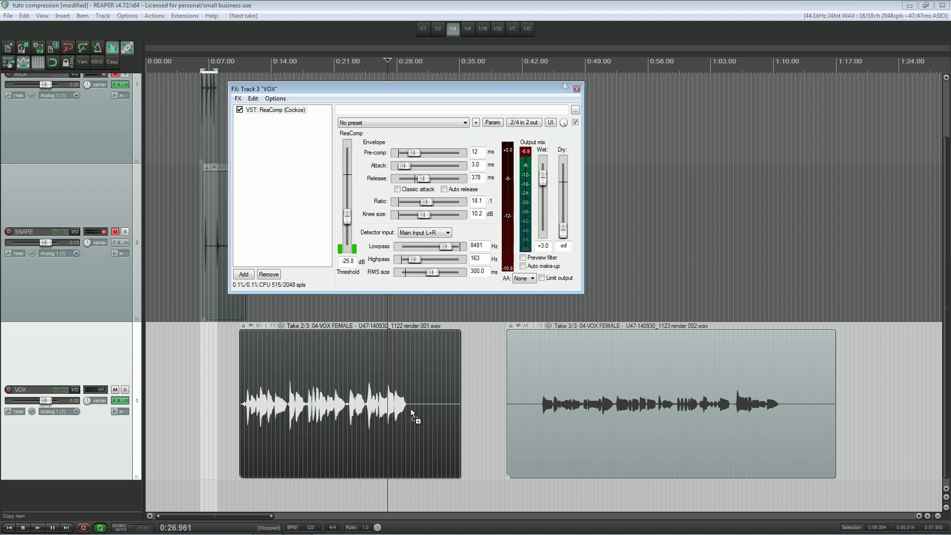
# - Move the quiet VOX item slightly earlier on the timeline, closer to the loud one
pyautogui.click(563, 392)
pyautogui.click(380, 414)
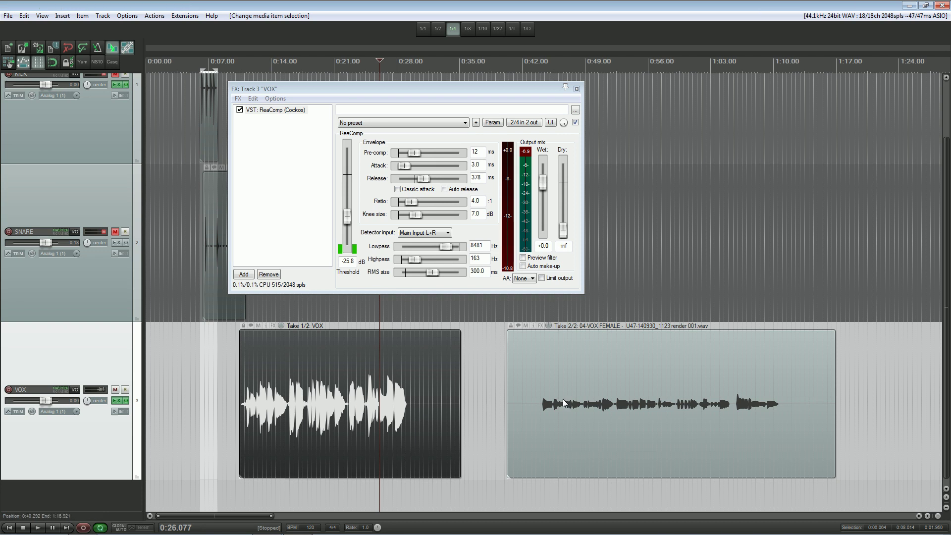
pyautogui.click(563, 399)
pyautogui.click(408, 396)
pyautogui.moveTo(554, 406); pyautogui.dragTo(540, 405)
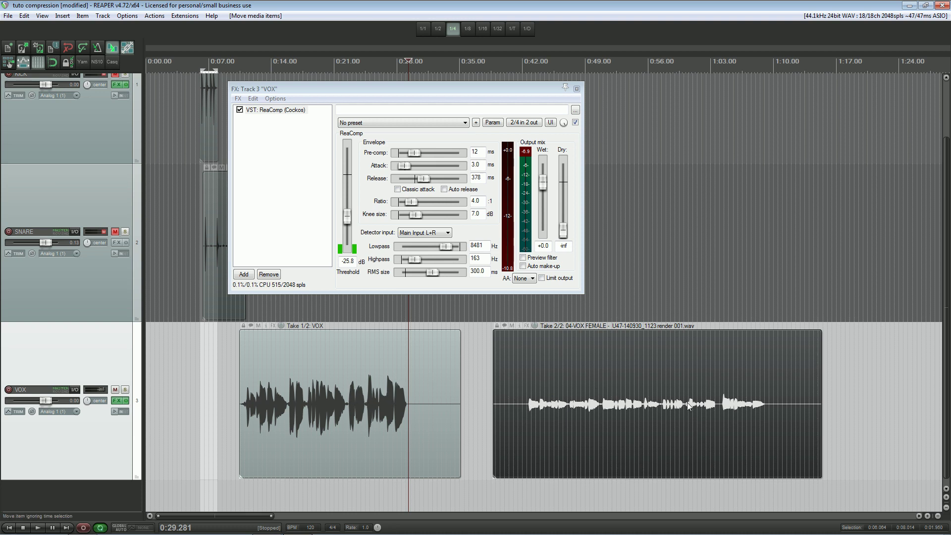
# - Select the quiet VOX item and place the edit cursor in it at about 47.7 seconds
pyautogui.click(317, 397)
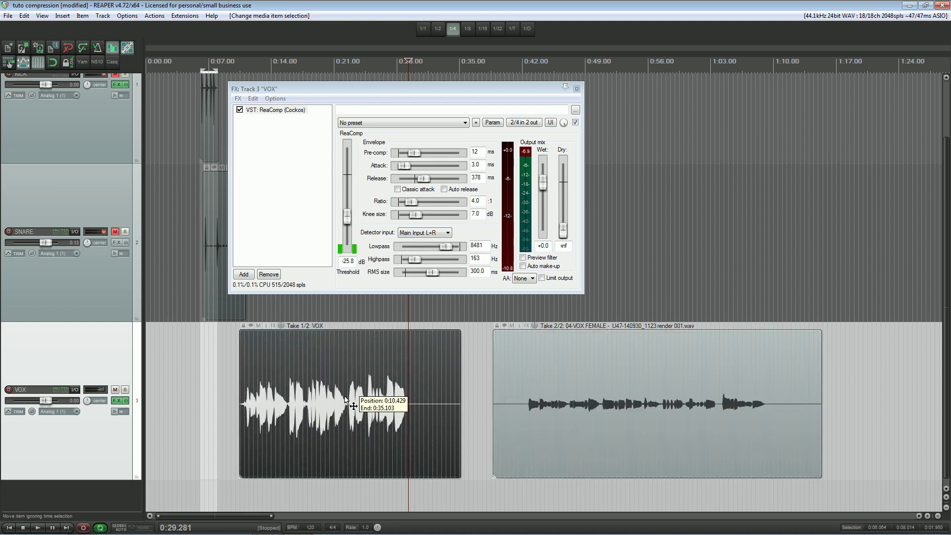
pyautogui.click(613, 403)
pyautogui.click(574, 408)
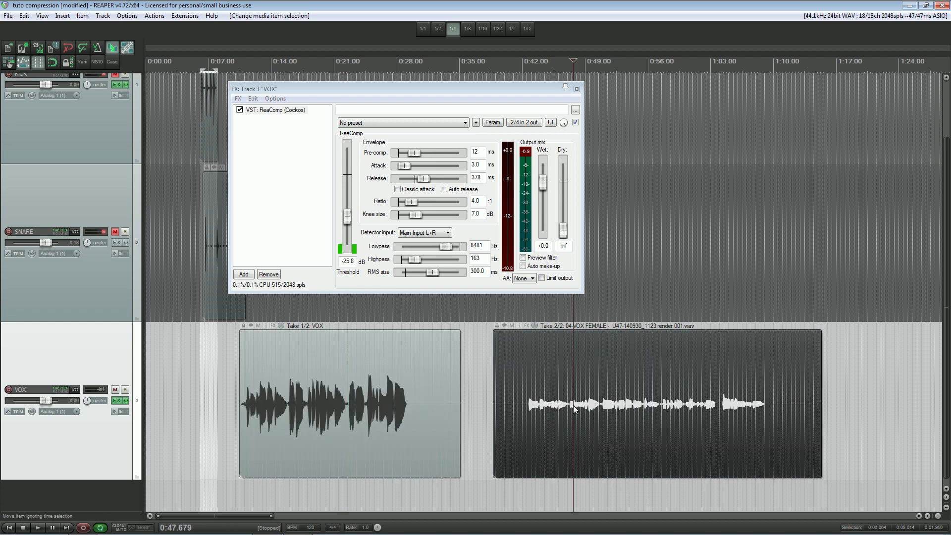
# - Raise the quiet VOX item's volume to +13.1 dB and trim the silent end off the loud VOX item
pyautogui.moveTo(534, 330); pyautogui.dragTo(534, 274)
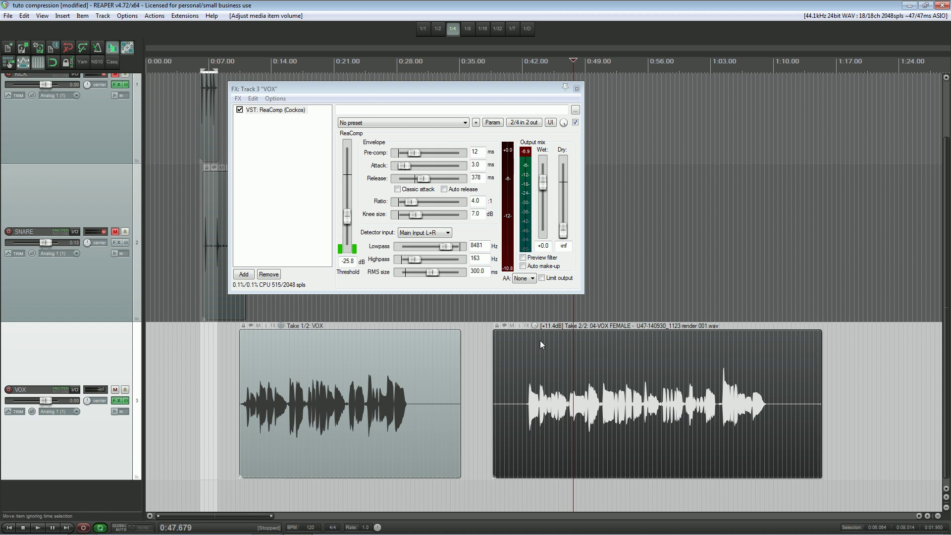
pyautogui.moveTo(528, 330)
pyautogui.mouseDown()
pyautogui.moveTo(527, 351)
pyautogui.moveTo(524, 329)
pyautogui.mouseUp()
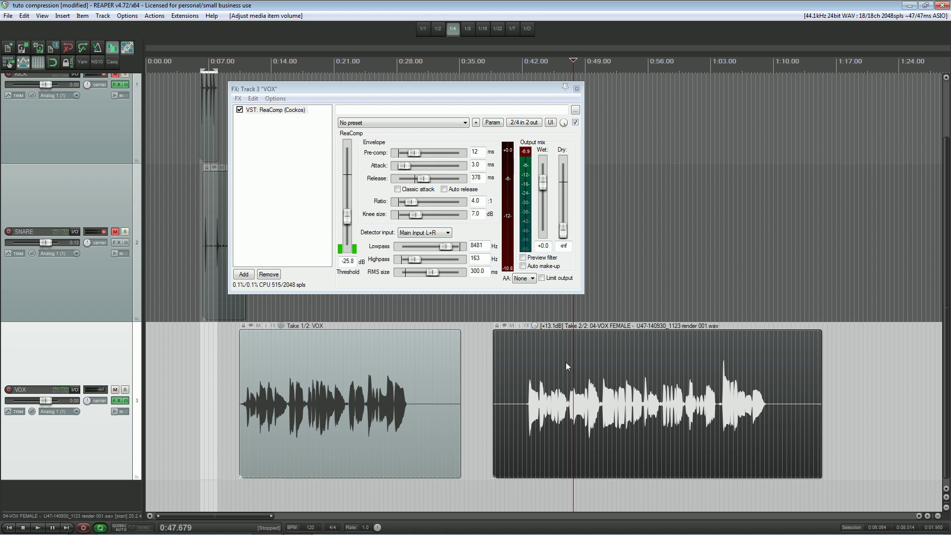
pyautogui.moveTo(461, 409); pyautogui.dragTo(419, 409)
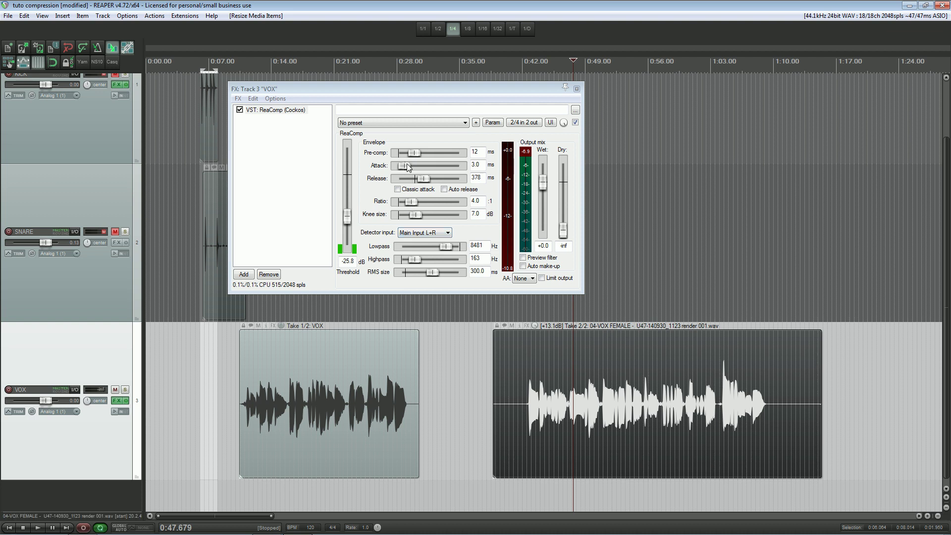
# - Set ReaComp's attack to 11.8 ms and release to 188 ms, and move the effect window farther from the VOX items
pyautogui.moveTo(411, 164); pyautogui.dragTo(422, 181)
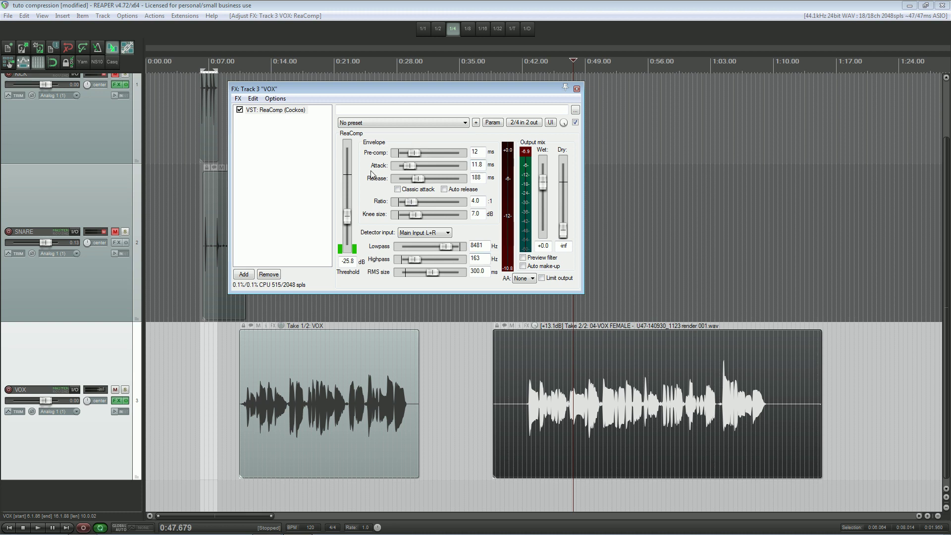
pyautogui.moveTo(436, 91); pyautogui.dragTo(434, 71)
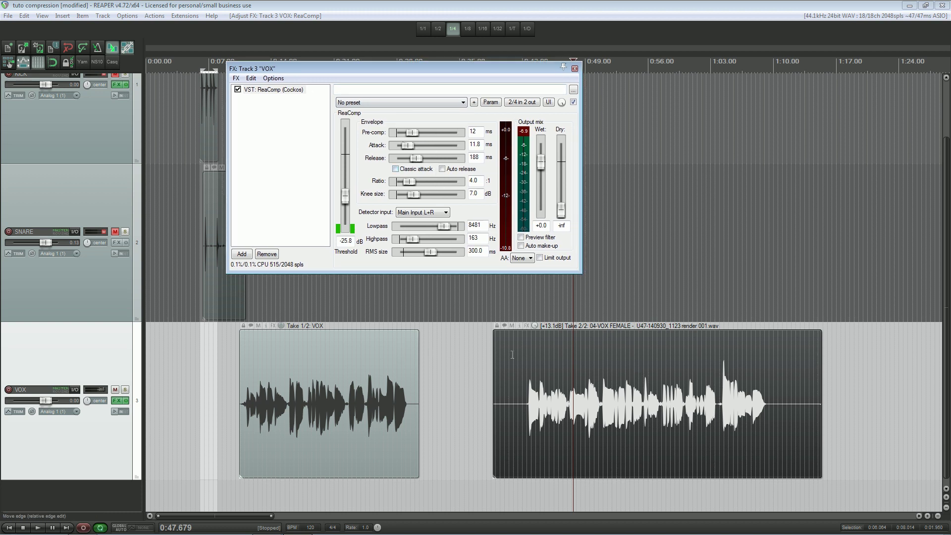
pyautogui.moveTo(364, 70); pyautogui.dragTo(422, 66)
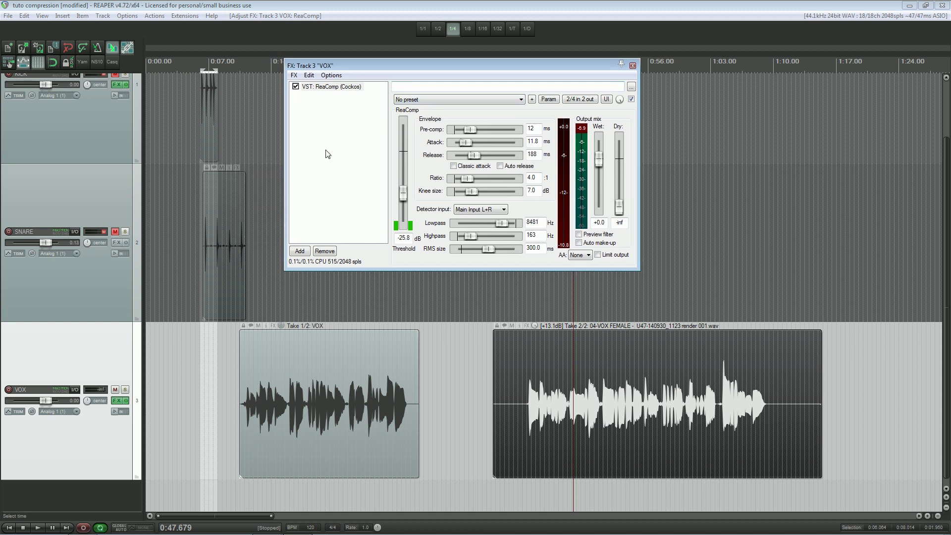
pyautogui.click(308, 361)
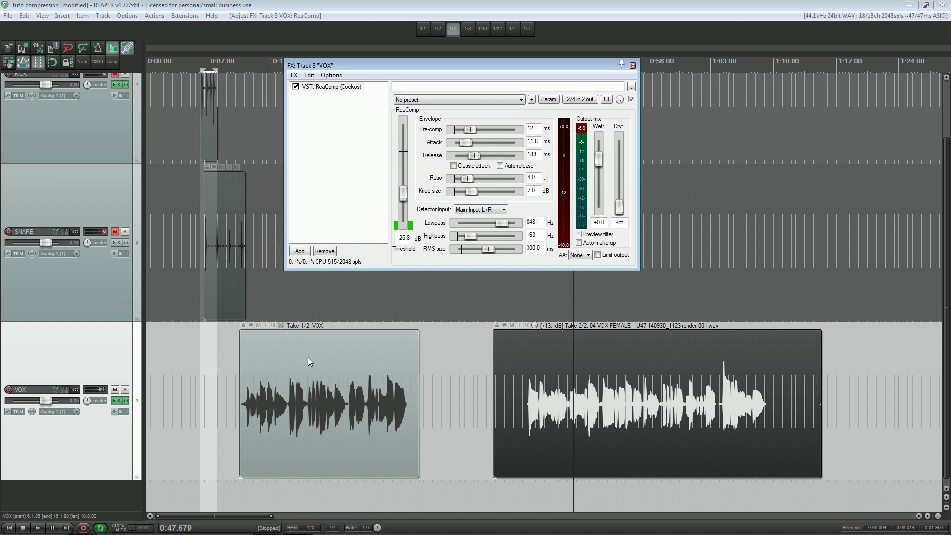